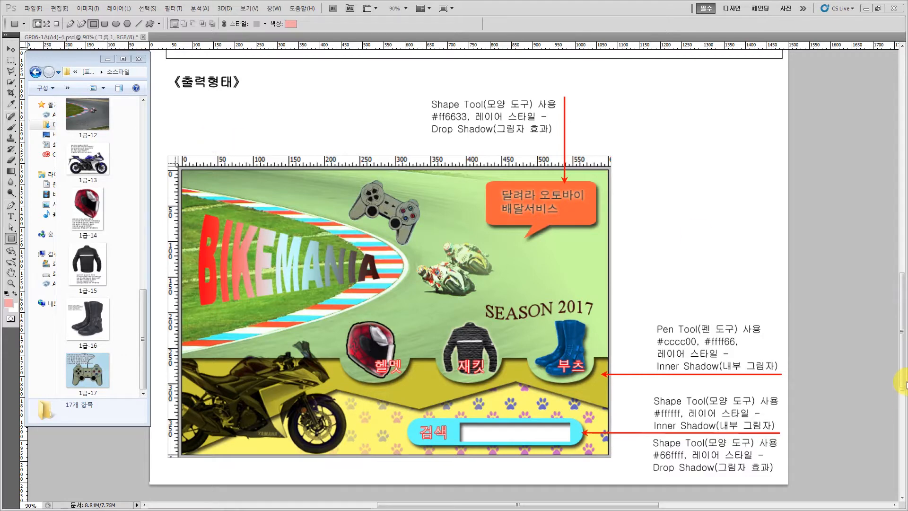
# - Cover the pattern condition (발자국 모양, #6666cc, #cc66cc, horizontal layer-mask fade) in the exam sheet with a pink highlight rectangle
pyautogui.moveTo(900, 382); pyautogui.dragTo(901, 263)
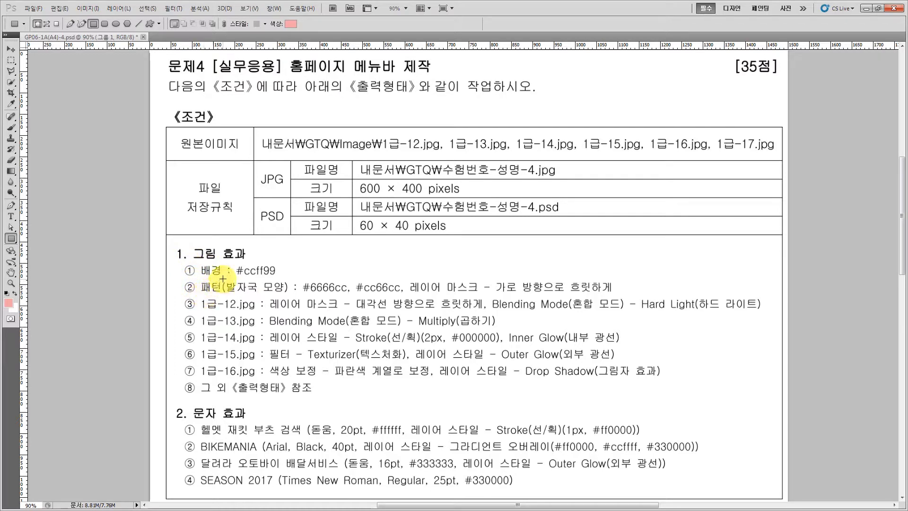
pyautogui.moveTo(222, 278); pyautogui.dragTo(624, 298)
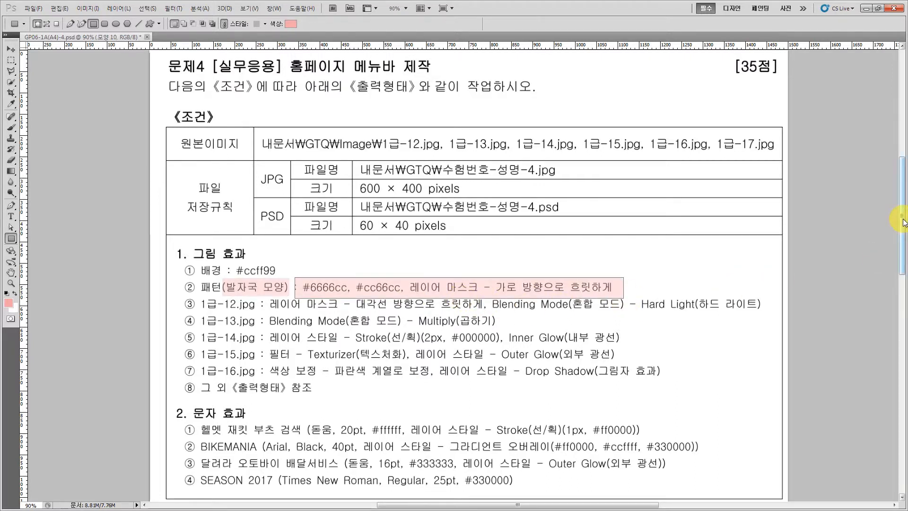
# - Mark one repeat unit of the paw-print pattern beside the search bar with a rectangle shape, and undo it
pyautogui.moveTo(902, 220); pyautogui.dragTo(902, 267)
pyautogui.click(11, 283)
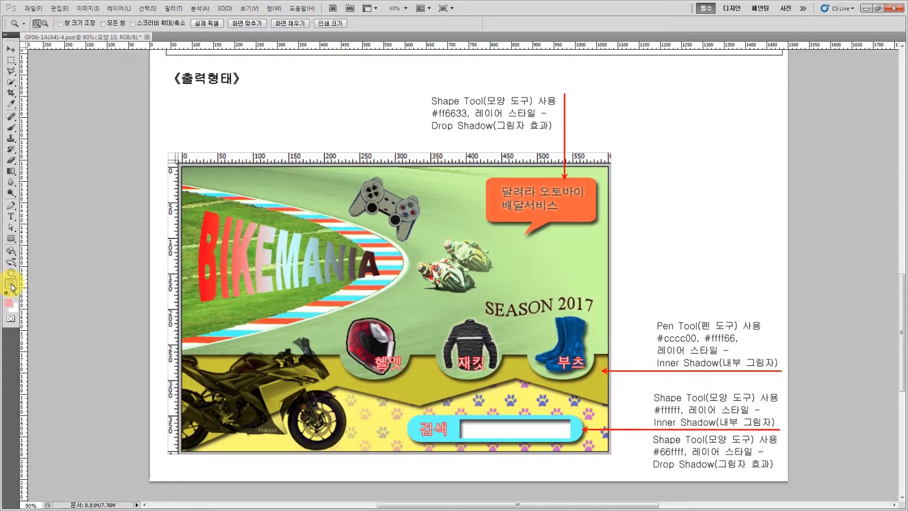
pyautogui.moveTo(320, 385); pyautogui.dragTo(499, 467)
pyautogui.press('u')
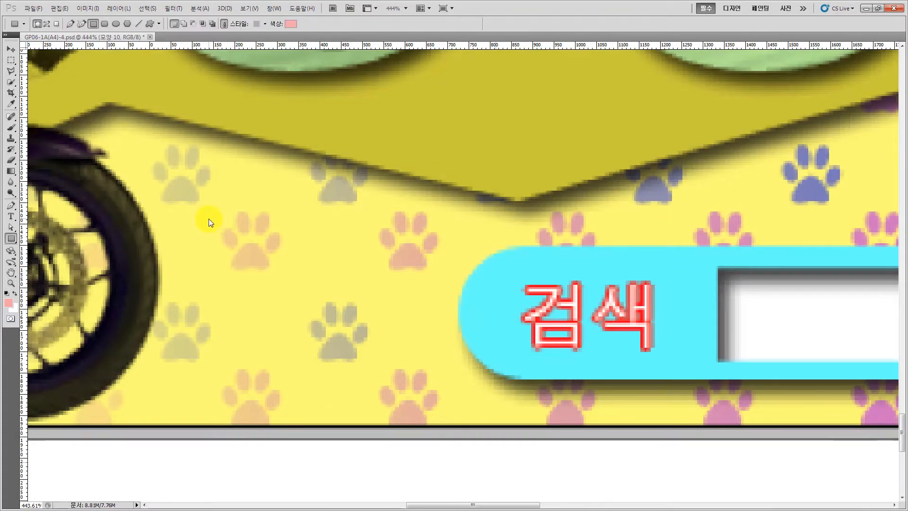
pyautogui.moveTo(217, 205); pyautogui.dragTo(379, 371)
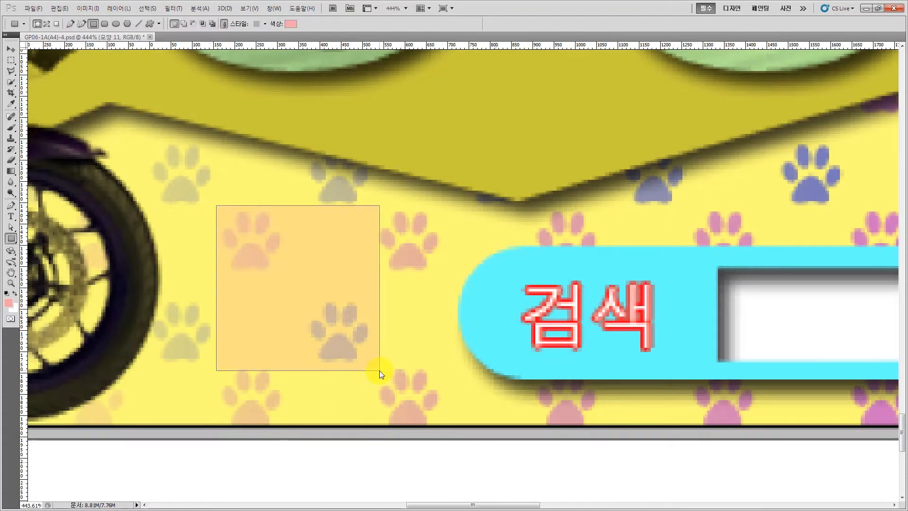
pyautogui.hotkey('ctrl', 'z')
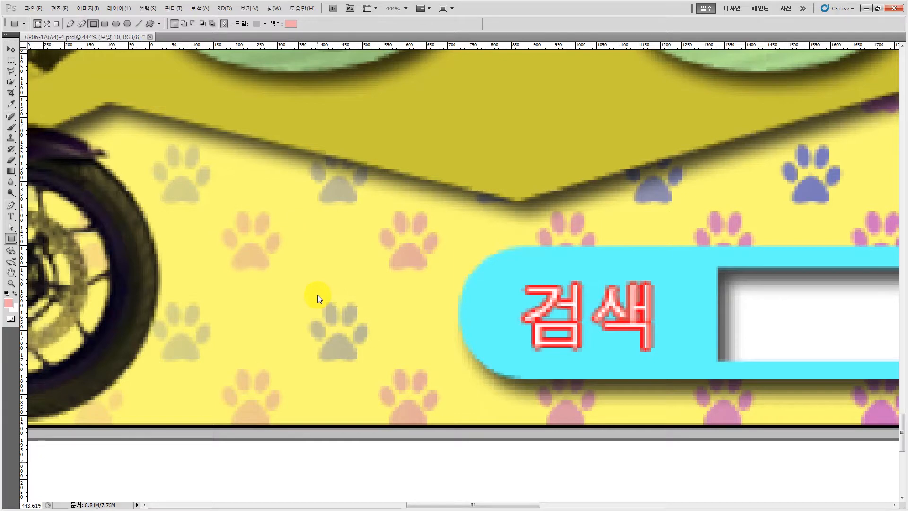
# - Compare the picture and text effect conditions with the sample output and the source image files
pyautogui.scroll(-10, 317, 294)
pyautogui.click(11, 272)
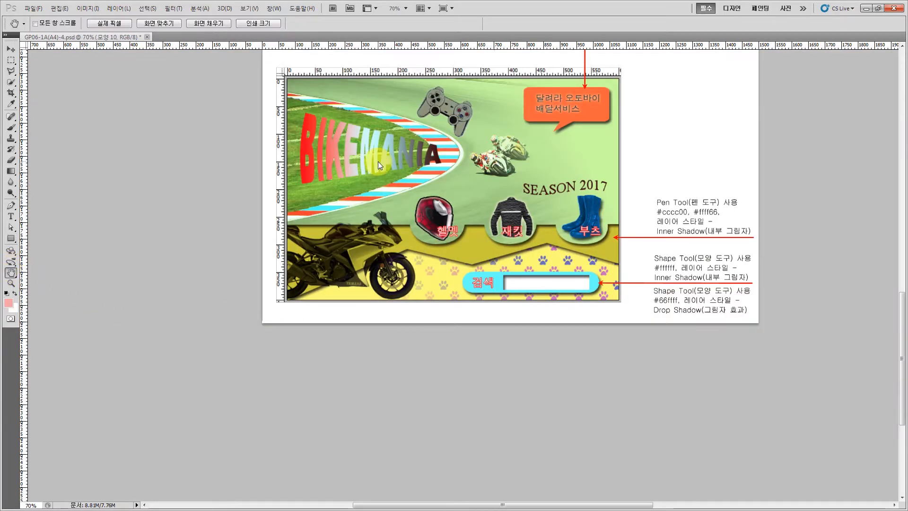
pyautogui.moveTo(378, 160); pyautogui.dragTo(299, 251)
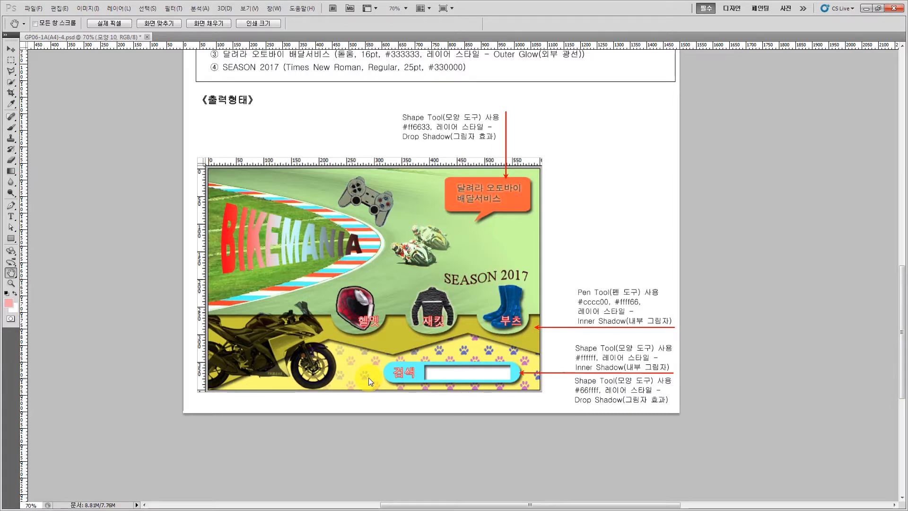
pyautogui.moveTo(370, 150); pyautogui.dragTo(370, 309)
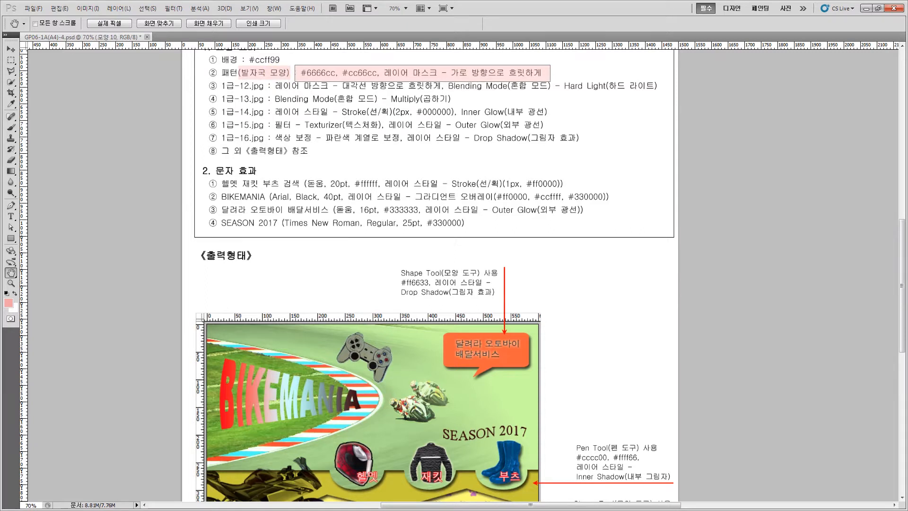
pyautogui.hotkey('alt', 'Tab')
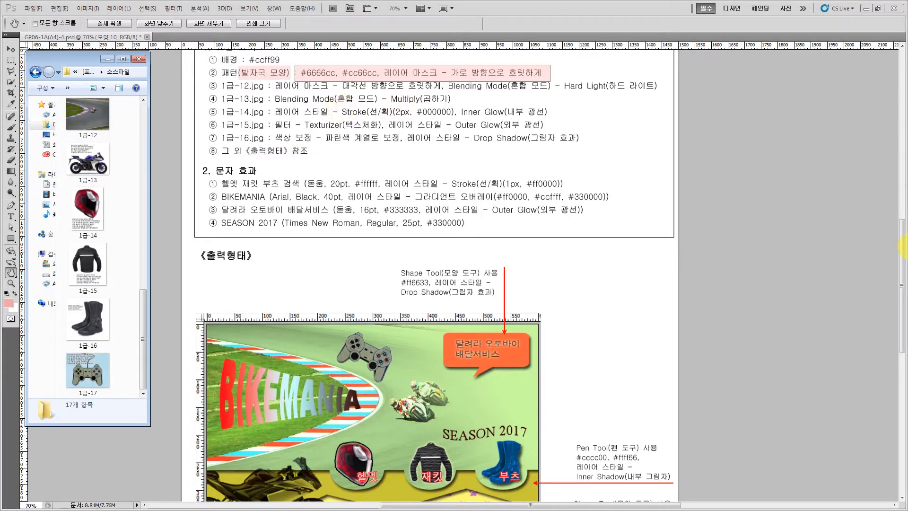
pyautogui.click(903, 289)
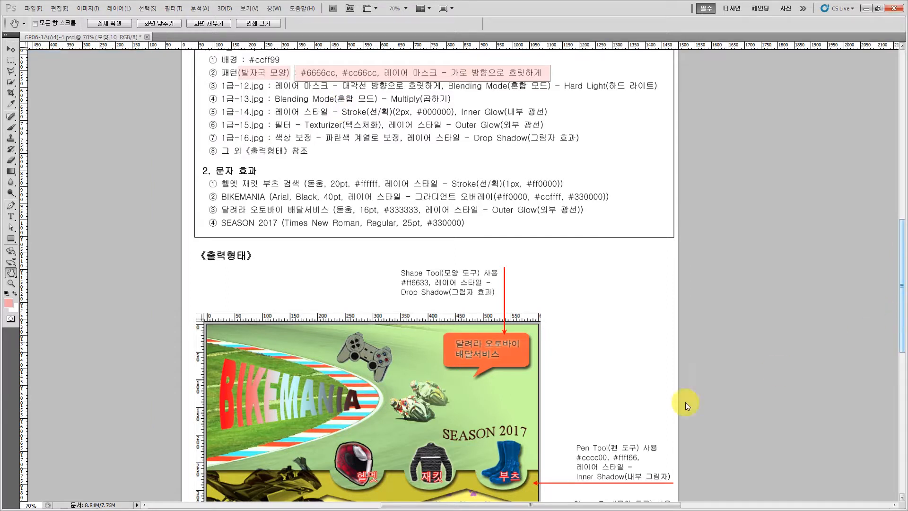
pyautogui.scroll(-2, 298, 339)
pyautogui.scroll(-1, 297, 339)
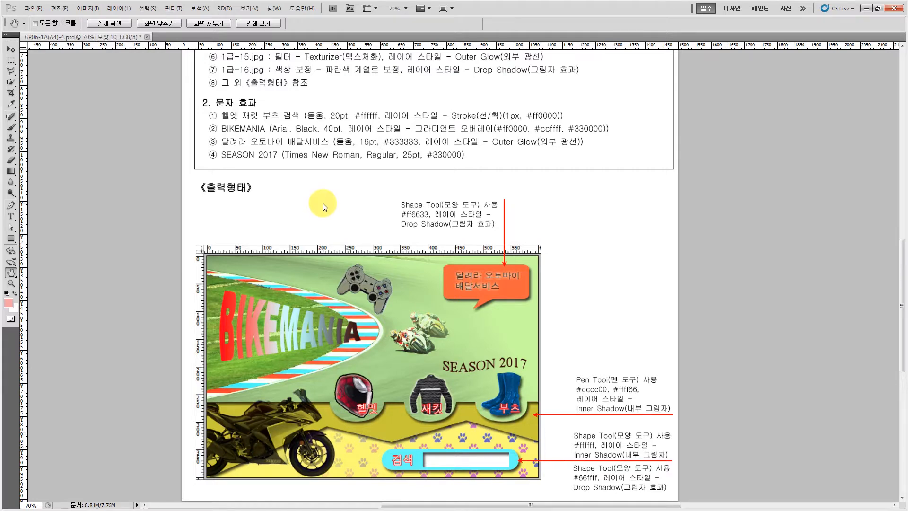
pyautogui.moveTo(322, 203); pyautogui.dragTo(327, 258)
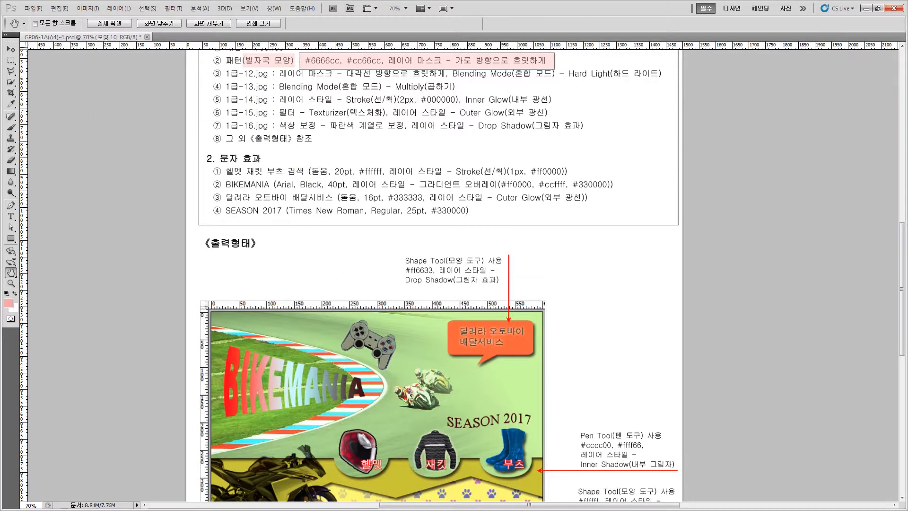
pyautogui.hotkey('alt', 'Tab')
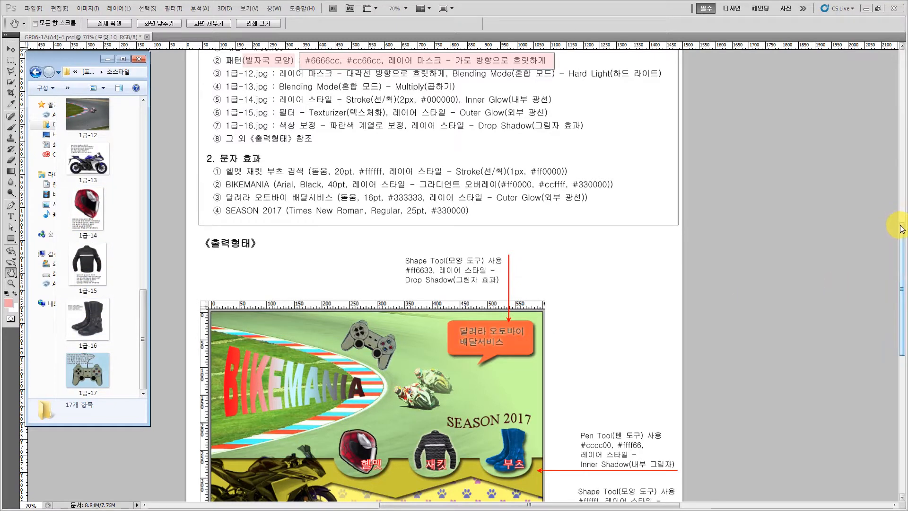
pyautogui.click(903, 257)
pyautogui.moveTo(902, 263); pyautogui.dragTo(902, 286)
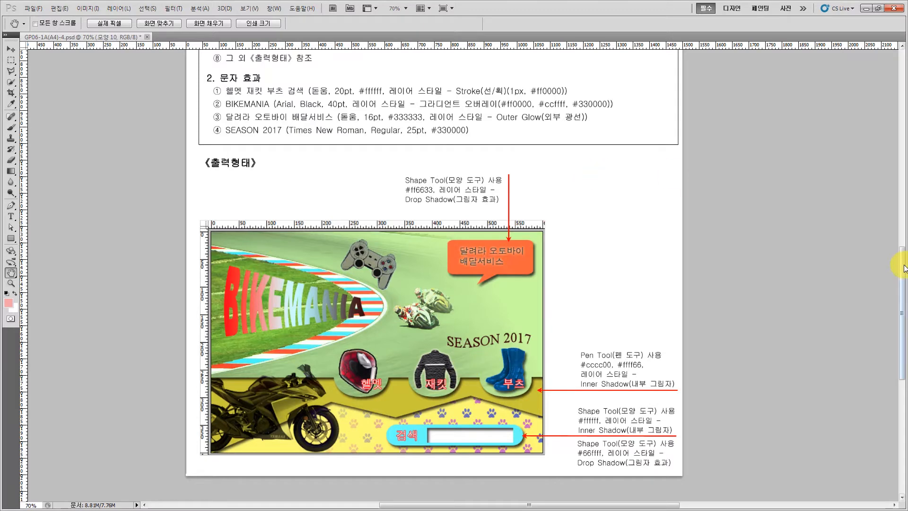
# - Cover the conditions for 1급-14.jpg to 1급-16.jpg and the SEASON 2017 text in the sample output with highlight rectangles
pyautogui.moveTo(903, 266); pyautogui.dragTo(904, 228)
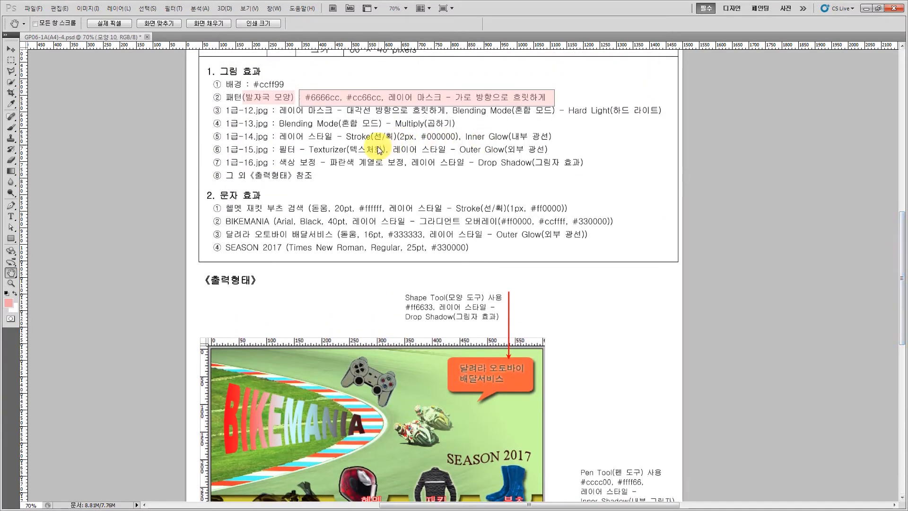
pyautogui.press('u')
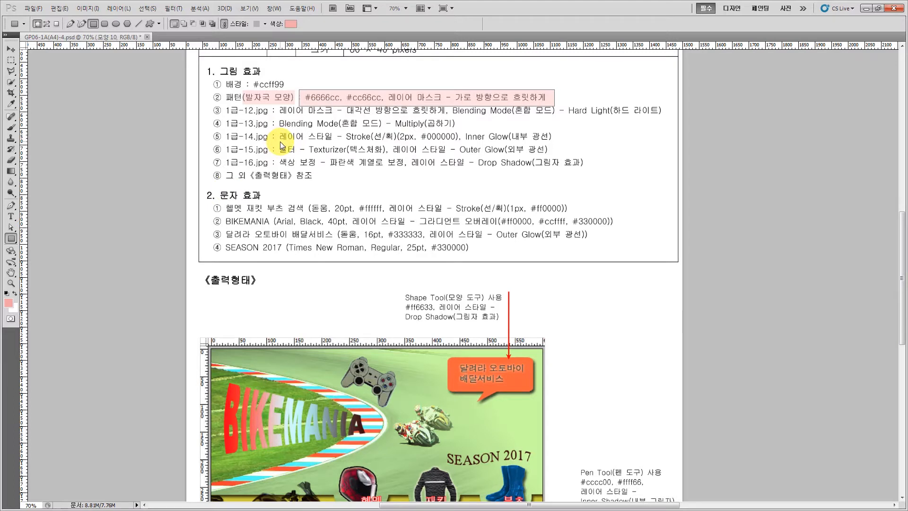
pyautogui.moveTo(222, 130); pyautogui.dragTo(597, 172)
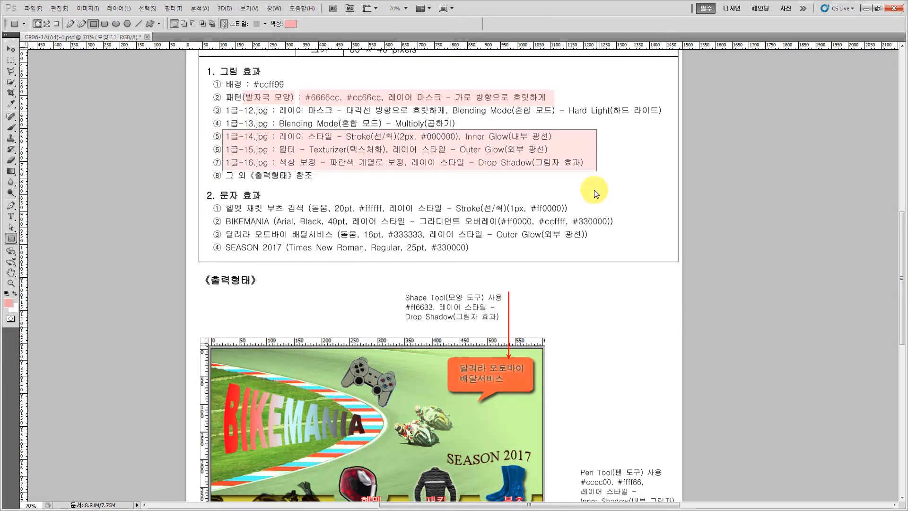
pyautogui.scroll(-2, 903, 256)
pyautogui.scroll(-5, 904, 255)
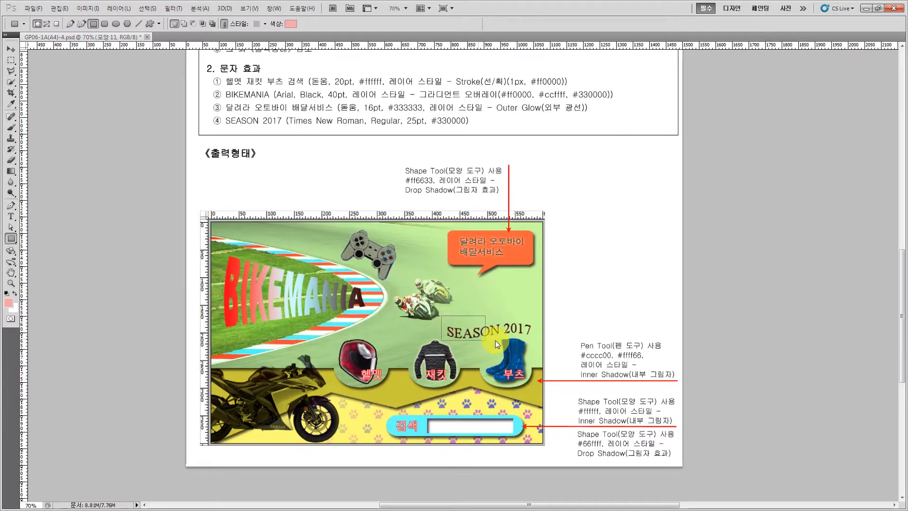
pyautogui.moveTo(535, 340); pyautogui.dragTo(539, 339)
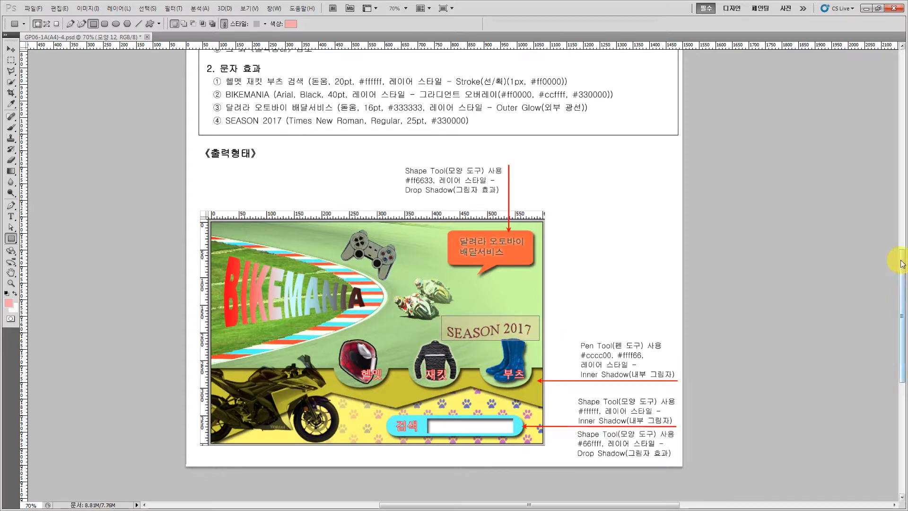
pyautogui.moveTo(902, 264); pyautogui.dragTo(860, 178)
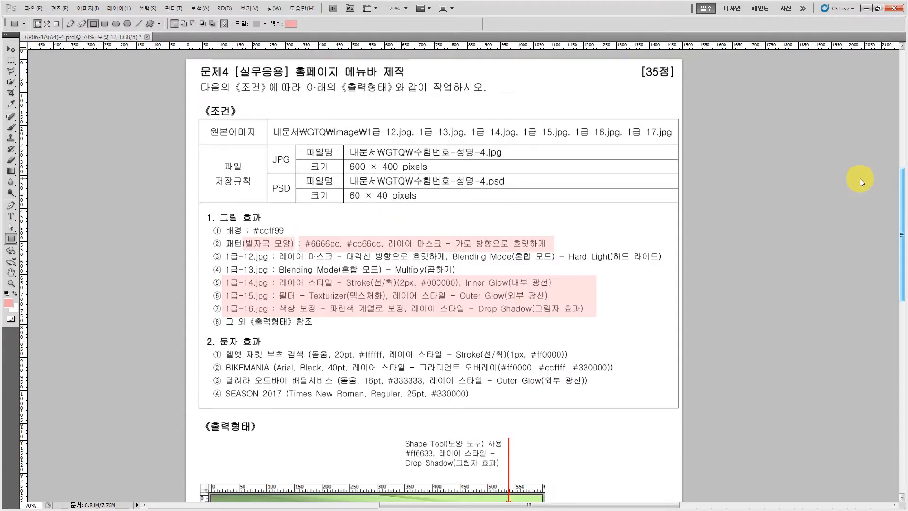
pyautogui.hotkey('alt', 'Tab')
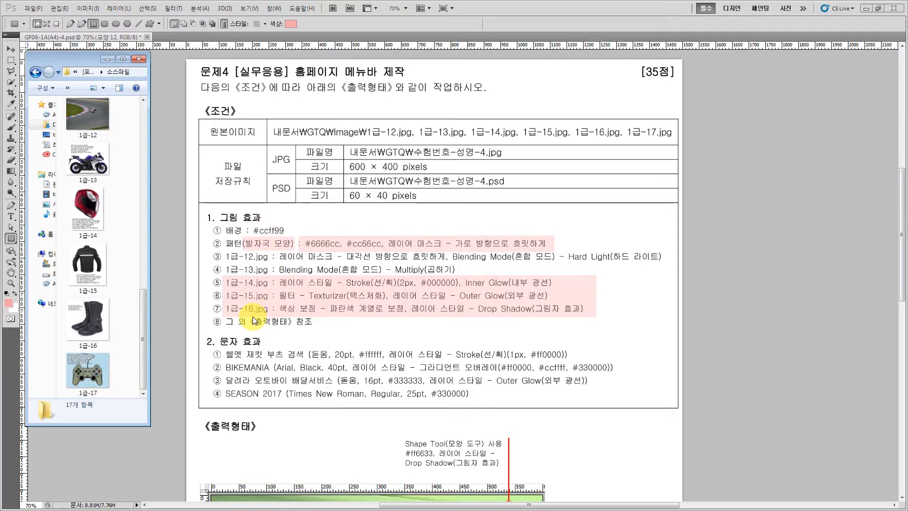
pyautogui.click(893, 194)
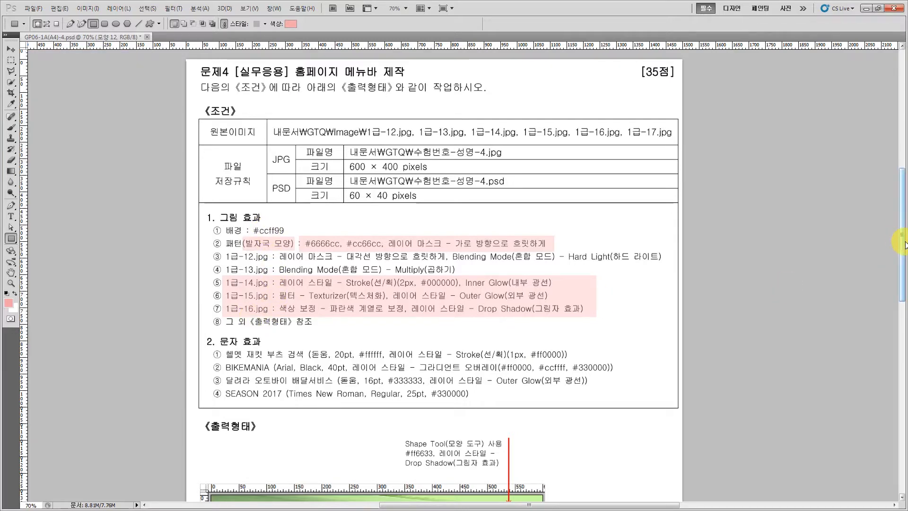
pyautogui.scroll(-5, 904, 244)
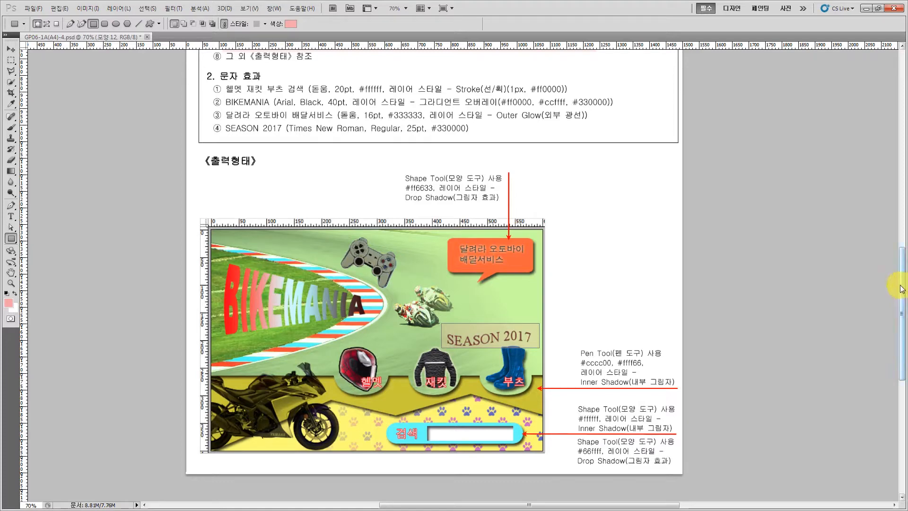
# - Create a new document 600 pixels wide and 400 pixels high, as the size condition requires
pyautogui.moveTo(904, 258); pyautogui.dragTo(902, 216)
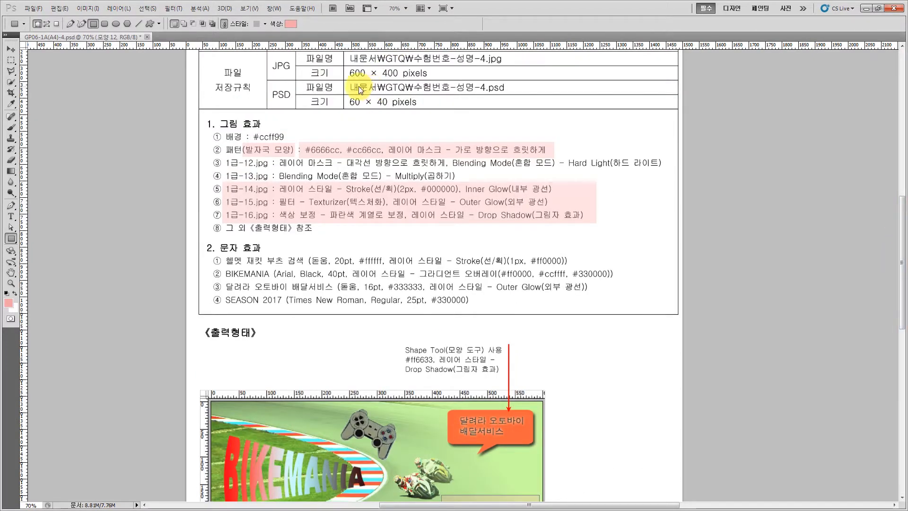
pyautogui.hotkey('ctrl', 'n')
pyautogui.doubleClick(250, 221)
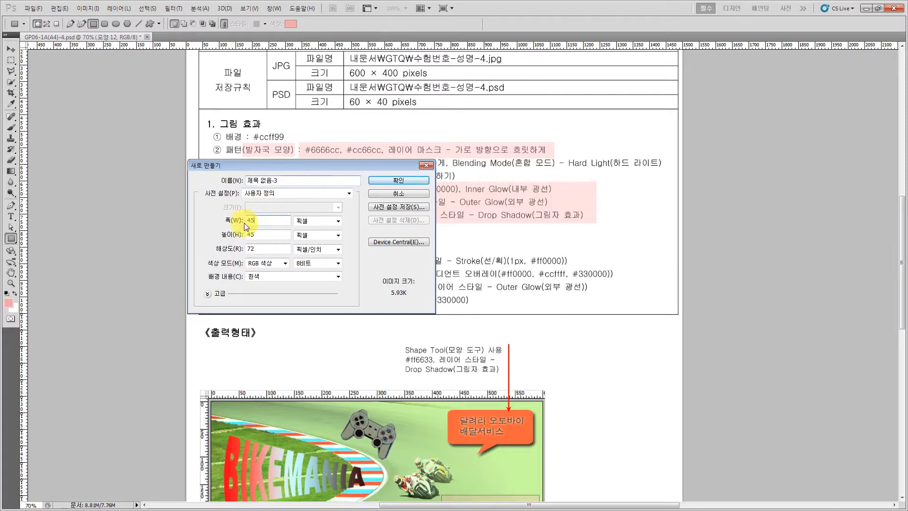
pyautogui.write('600')
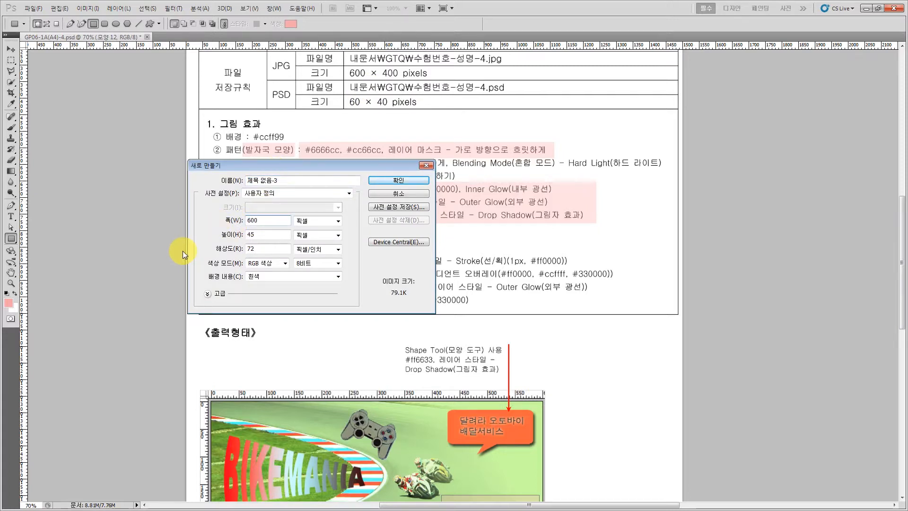
pyautogui.doubleClick(260, 235)
pyautogui.write('400')
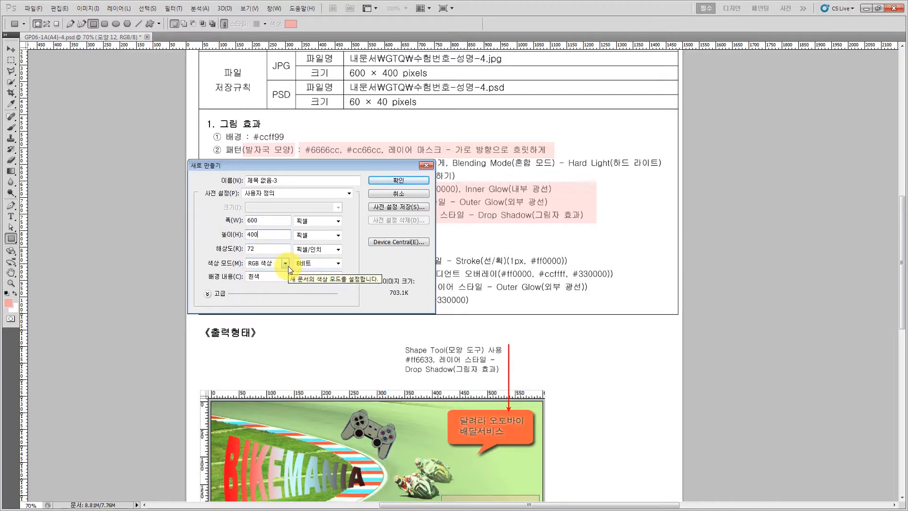
pyautogui.click(395, 179)
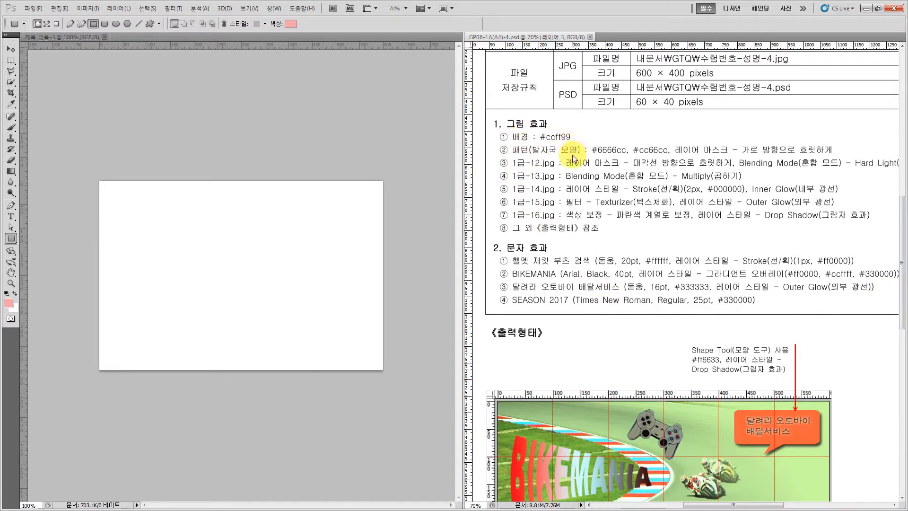
# - Frame one repeat unit of the paw-print pattern beside the search bar with two vertical and two horizontal guides
pyautogui.press('space')
pyautogui.moveTo(540, 424); pyautogui.dragTo(523, 211)
pyautogui.click(11, 283)
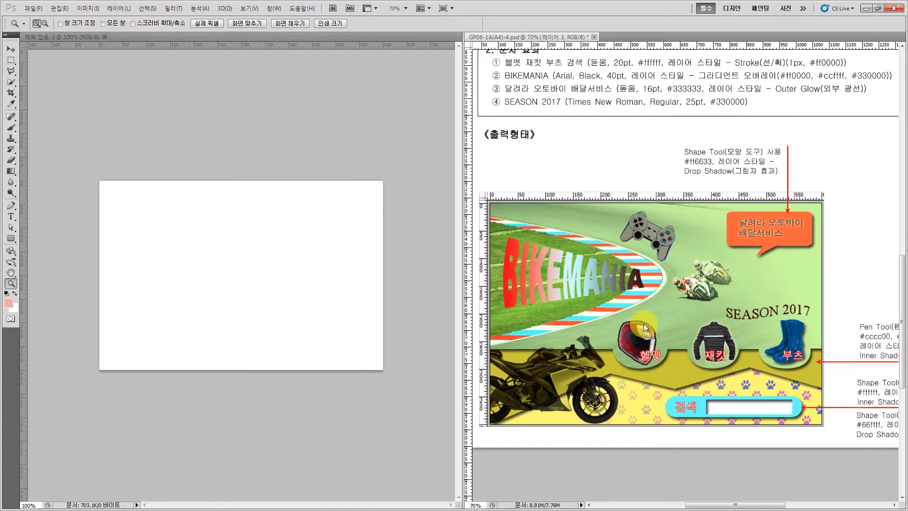
pyautogui.moveTo(591, 361); pyautogui.dragTo(723, 453)
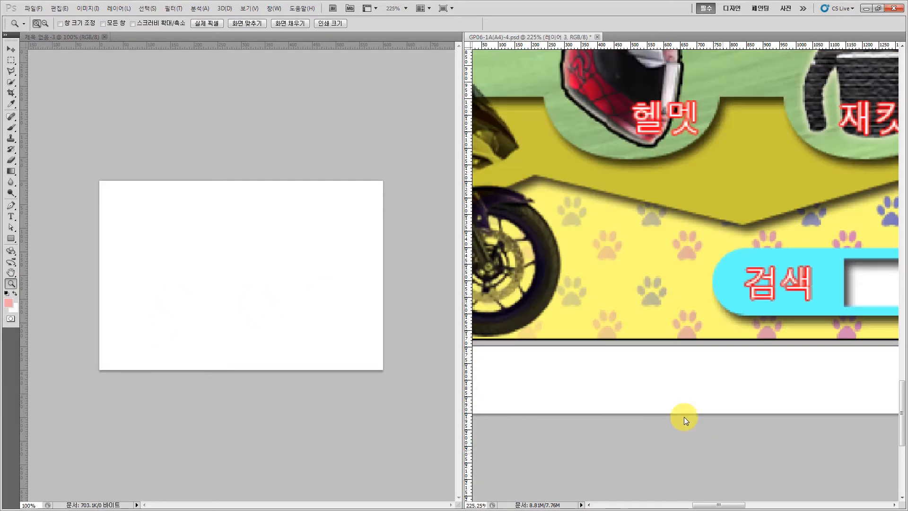
pyautogui.moveTo(506, 154); pyautogui.dragTo(751, 350)
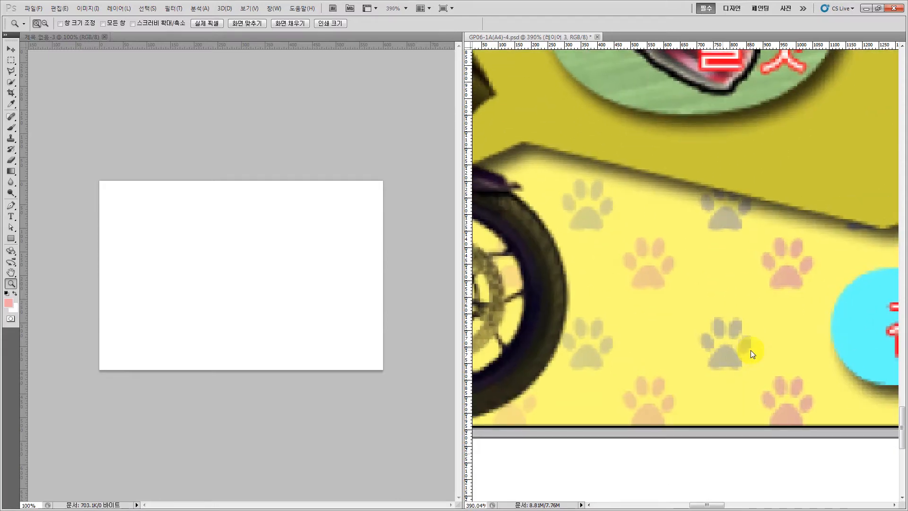
pyautogui.moveTo(469, 203); pyautogui.dragTo(623, 267)
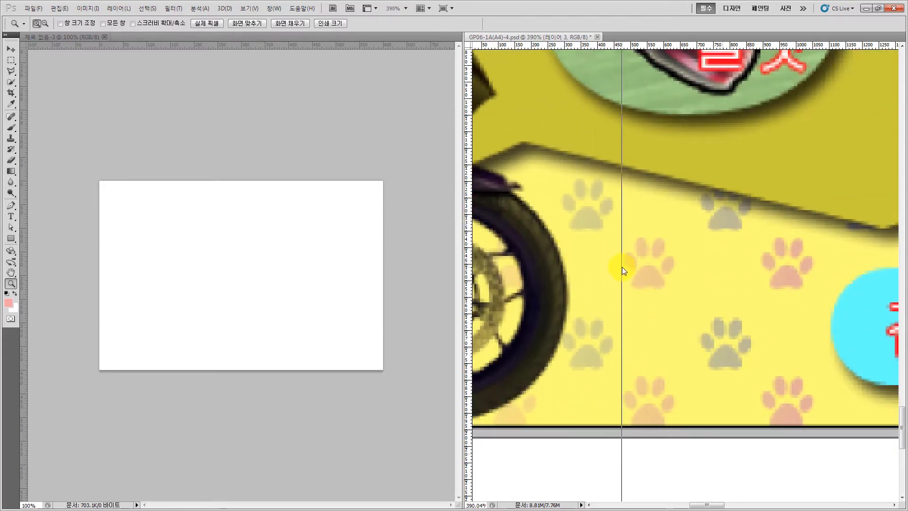
pyautogui.moveTo(467, 237); pyautogui.dragTo(760, 279)
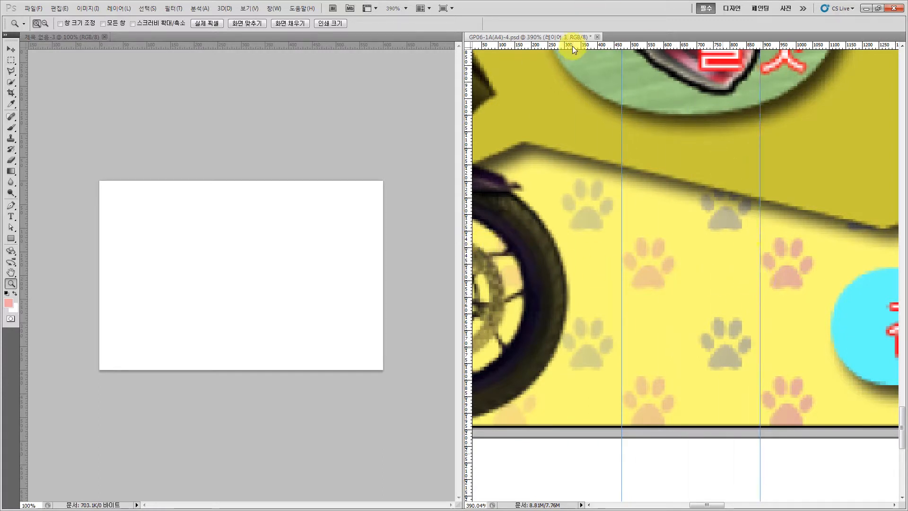
pyautogui.moveTo(572, 46); pyautogui.dragTo(583, 237)
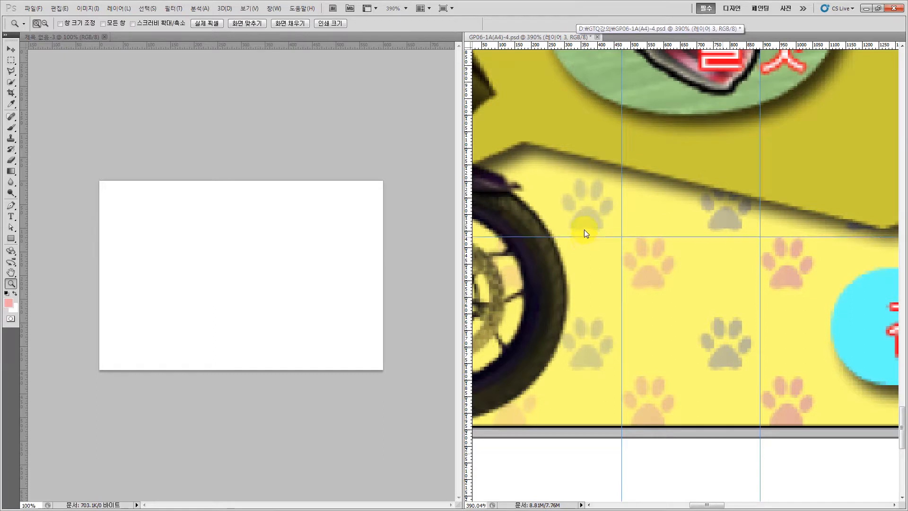
pyautogui.moveTo(543, 44); pyautogui.dragTo(589, 377)
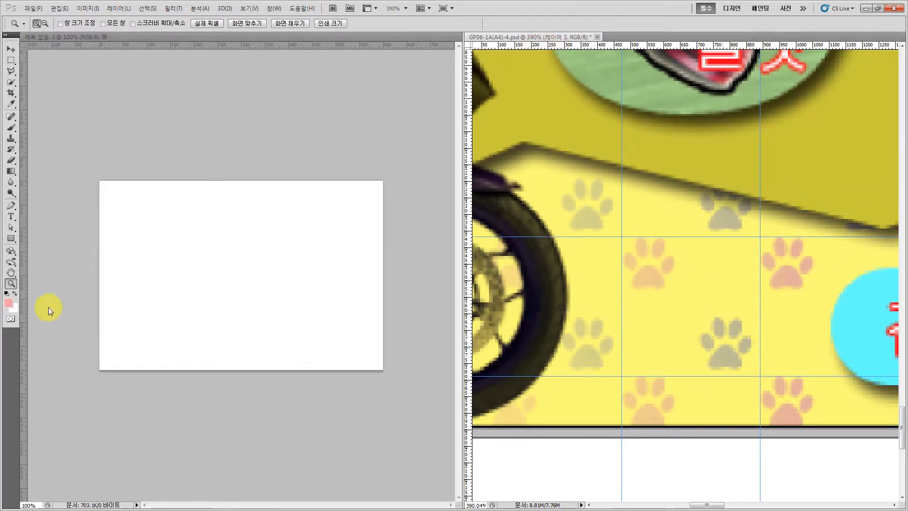
# - Cover the guide-framed pattern unit with a rectangle shape, and undo it
pyautogui.click(12, 239)
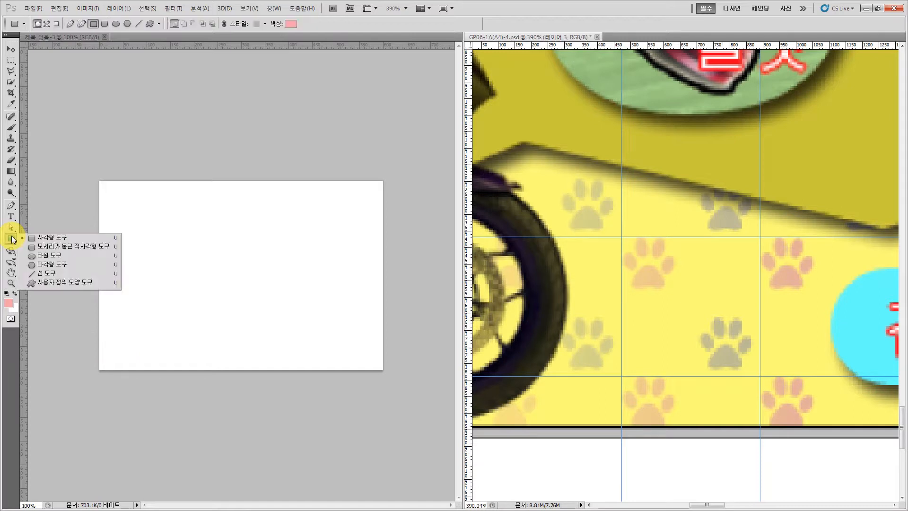
pyautogui.click(47, 237)
pyautogui.moveTo(621, 237); pyautogui.dragTo(761, 375)
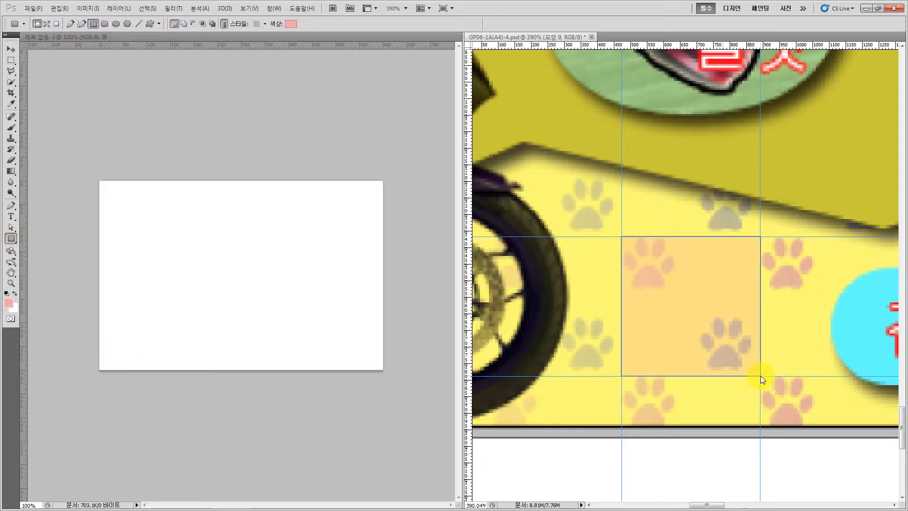
pyautogui.hotkey('ctrl', 'z')
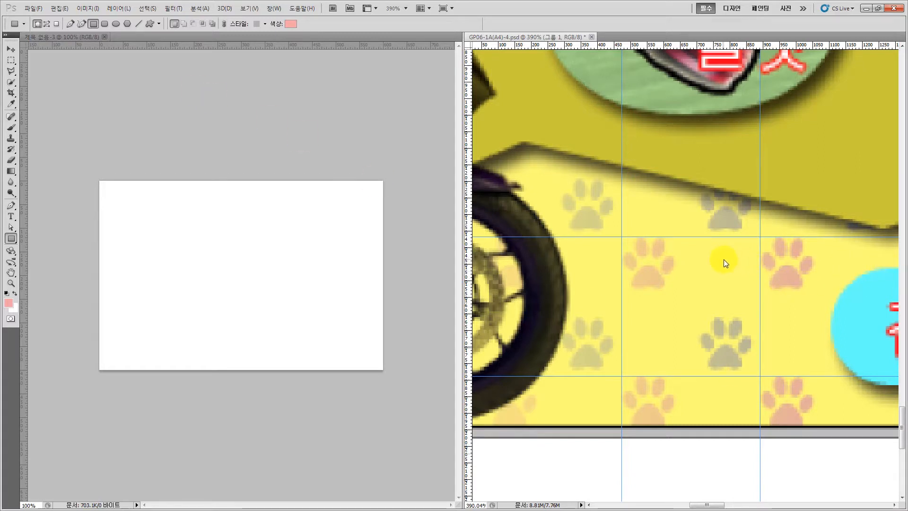
# - Compare the guides around the paw-print repeat unit with the printed rulers of the sample output to measure its size
pyautogui.scroll(3, 717, 261)
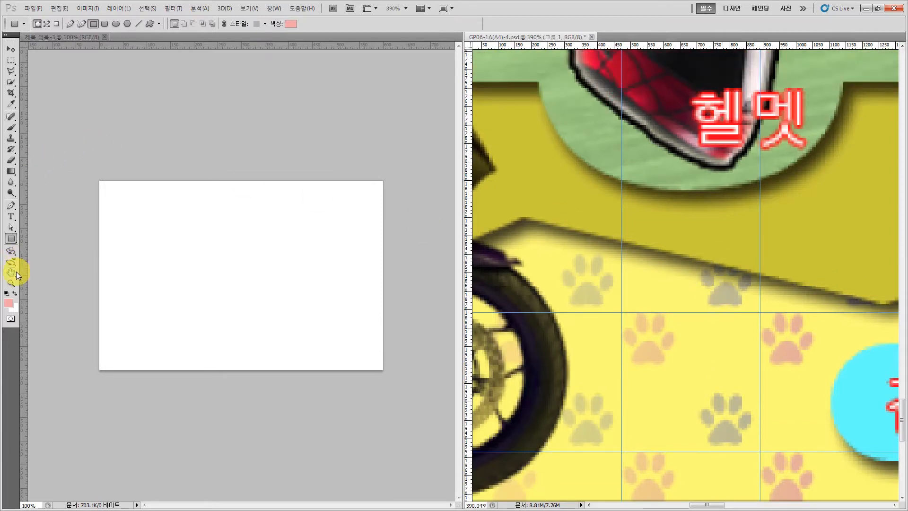
pyautogui.click(11, 273)
pyautogui.moveTo(639, 452); pyautogui.dragTo(722, 363)
pyautogui.moveTo(601, 389); pyautogui.dragTo(842, 379)
pyautogui.moveTo(591, 397); pyautogui.dragTo(731, 399)
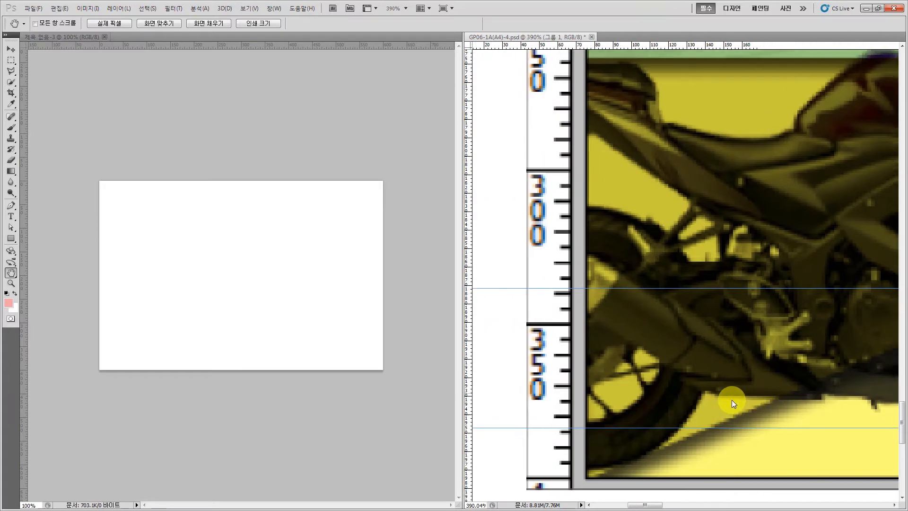
pyautogui.moveTo(859, 62); pyautogui.dragTo(592, 227)
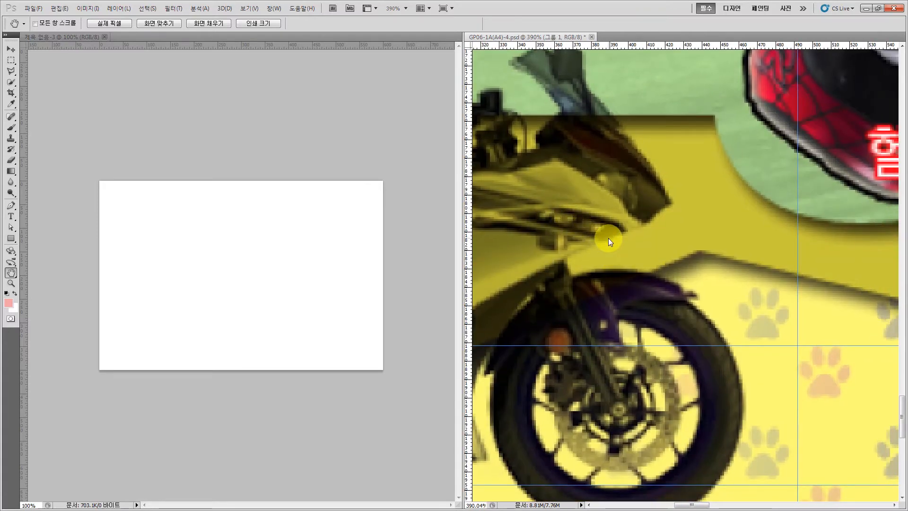
pyautogui.hotkey('ctrl', '-')
pyautogui.moveTo(790, 101); pyautogui.dragTo(682, 304)
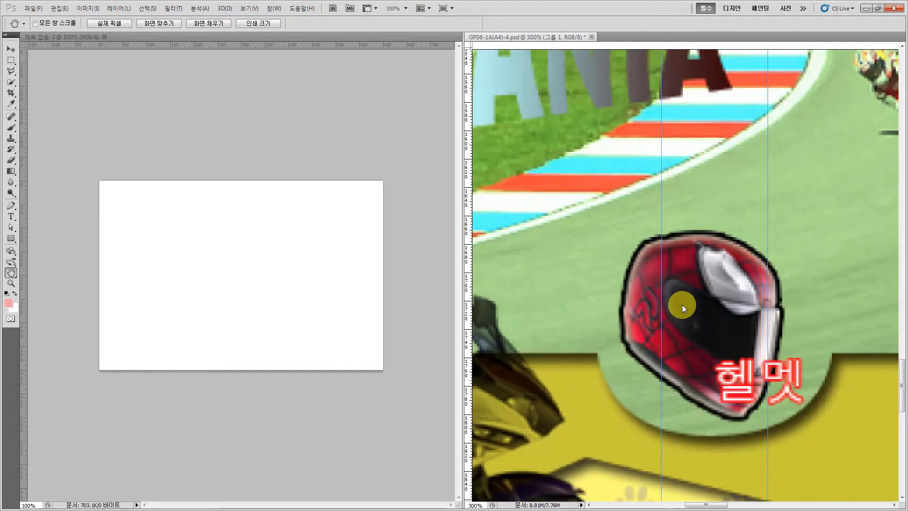
pyautogui.scroll(10, 728, 263)
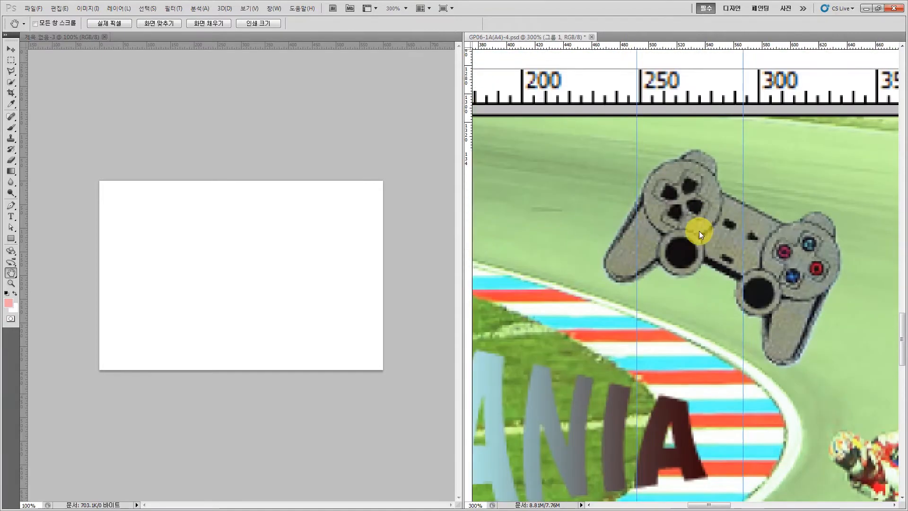
pyautogui.scroll(5, 699, 230)
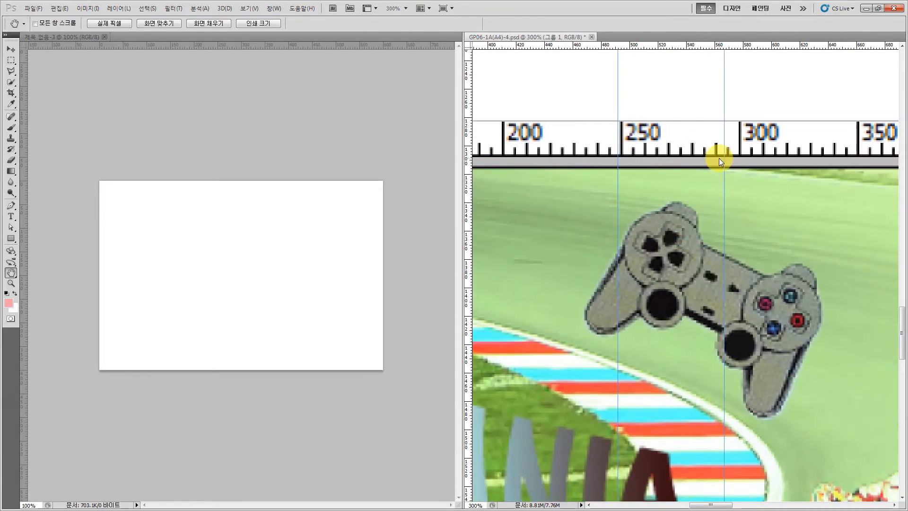
pyautogui.scroll(-8, 676, 285)
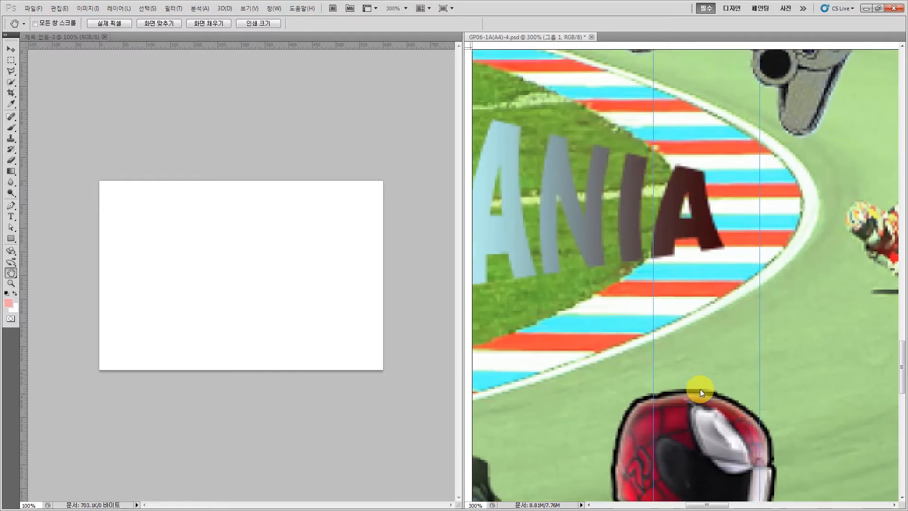
pyautogui.scroll(-10, 701, 393)
pyautogui.scroll(2, 669, 421)
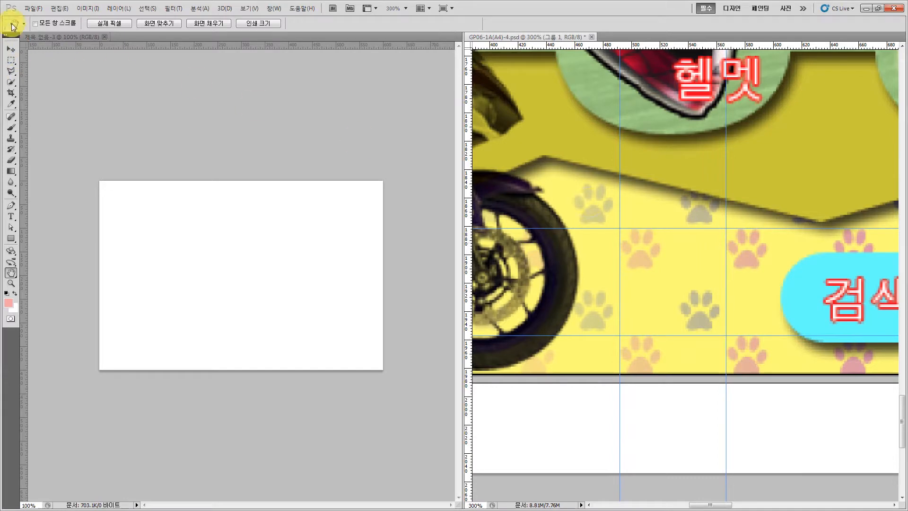
# - Create a new document 45 pixels wide and 45 pixels high for the pattern, and enlarge its view and window
pyautogui.click(34, 9)
pyautogui.click(45, 17)
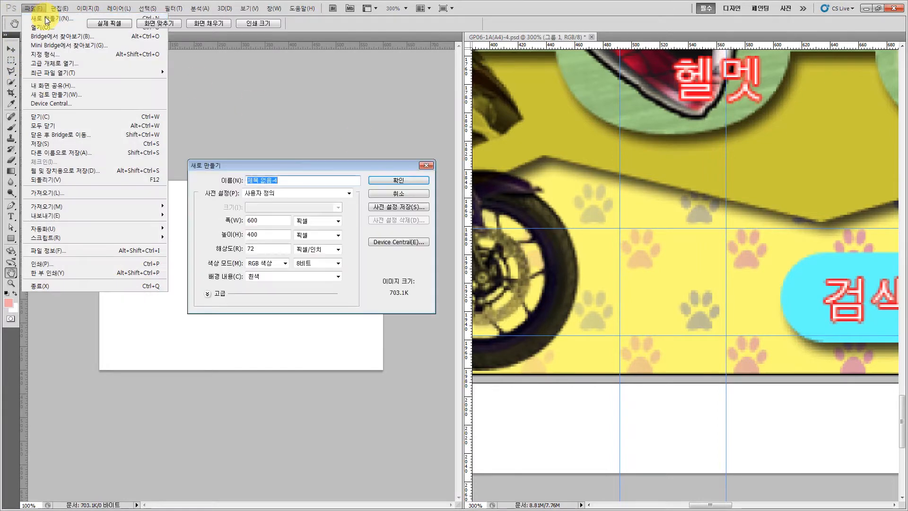
pyautogui.press('Tab')
pyautogui.write('45')
pyautogui.press('Tab')
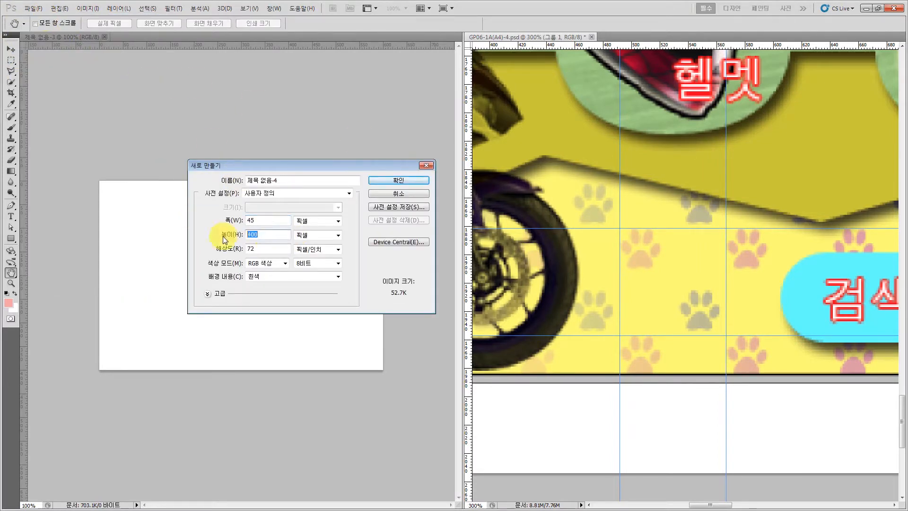
pyautogui.write('45')
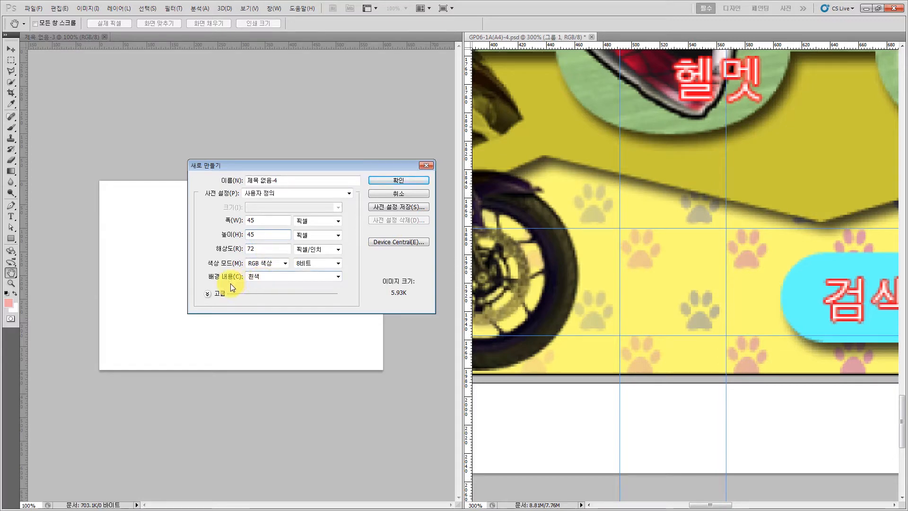
pyautogui.click(399, 179)
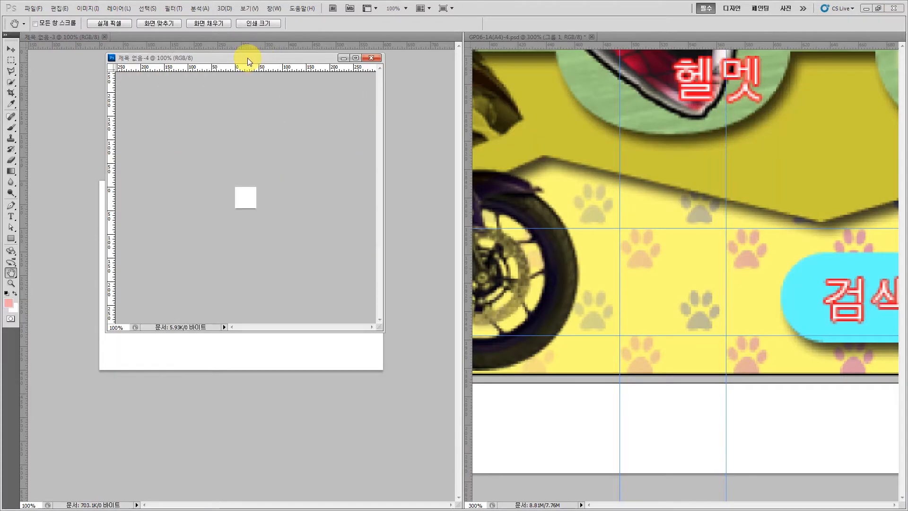
pyautogui.moveTo(248, 58); pyautogui.dragTo(229, 81)
pyautogui.hotkey('ctrl', '0')
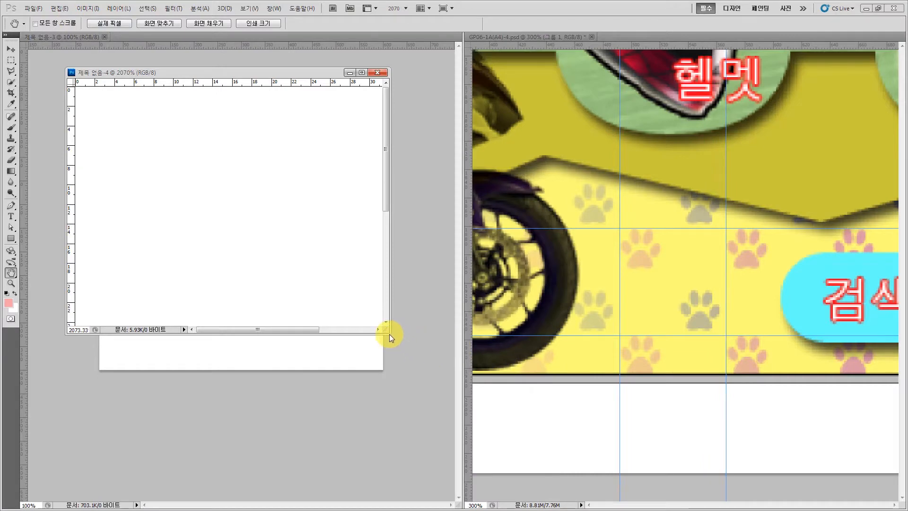
pyautogui.moveTo(389, 334); pyautogui.dragTo(446, 397)
# - Check the gridline spacing and subdivisions in the guides, grid and slices preferences
pyautogui.click(60, 8)
pyautogui.moveTo(109, 348)
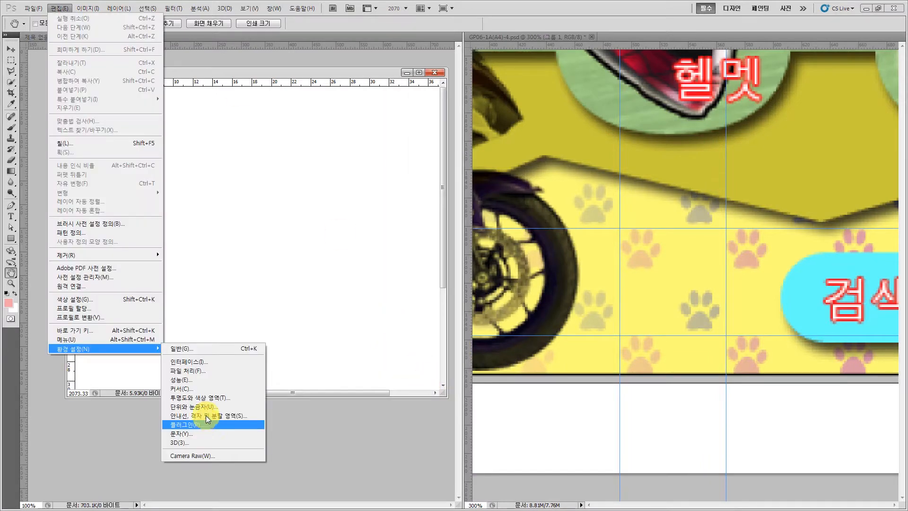
pyautogui.press('Return')
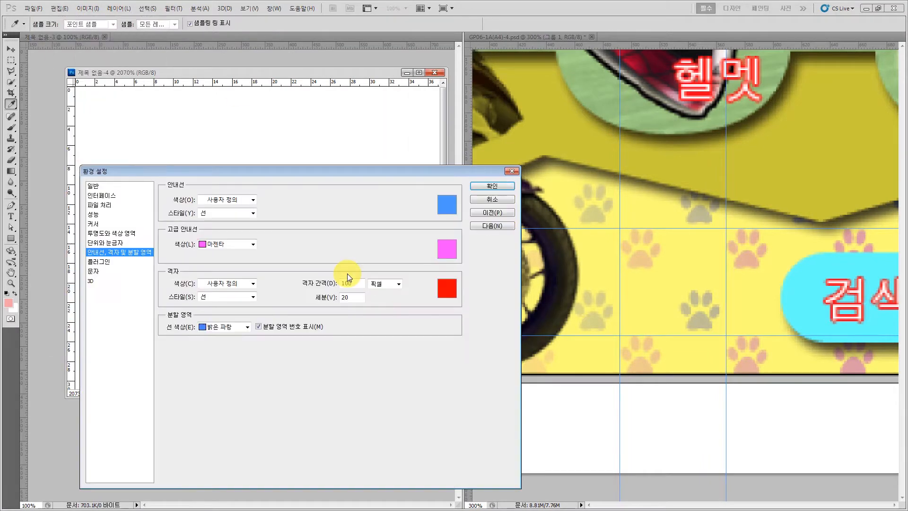
pyautogui.doubleClick(351, 299)
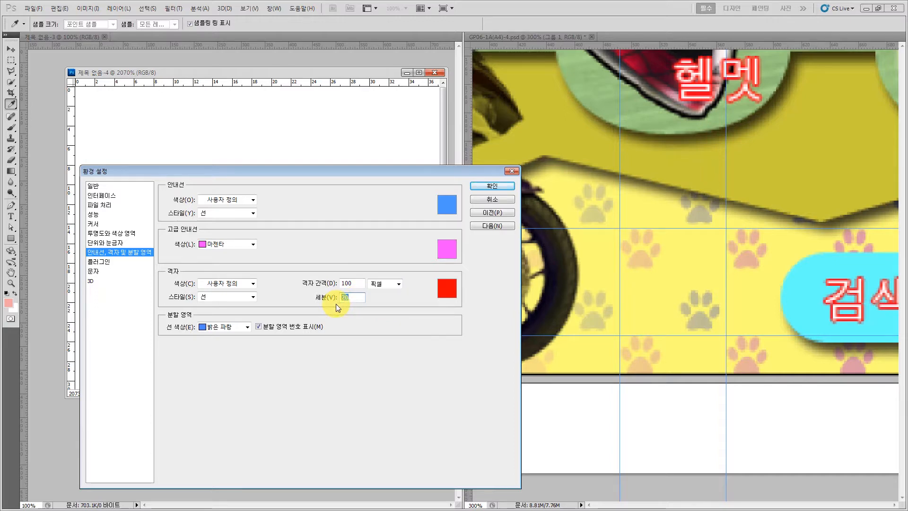
pyautogui.press('Return')
pyautogui.press('h')
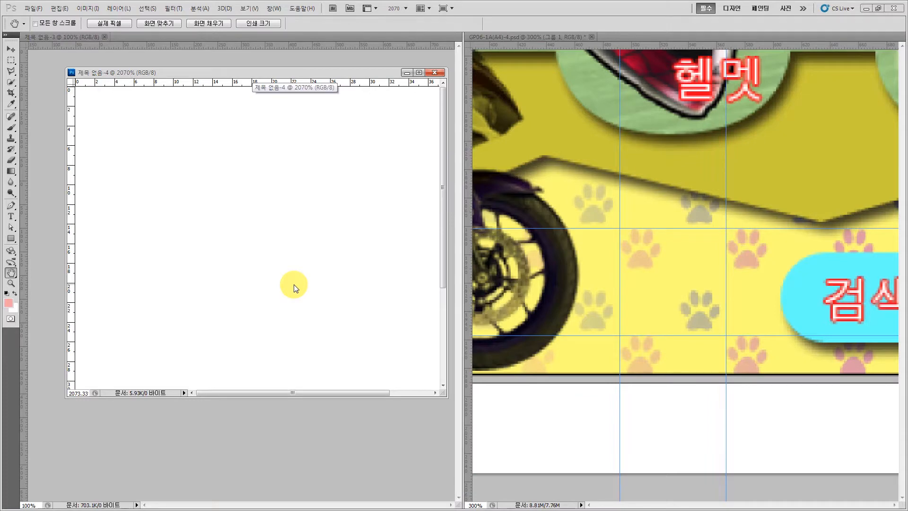
# - Show the grid in the pattern document and arrange its window so that the whole canvas fits
pyautogui.hotkey('ctrl', "'")
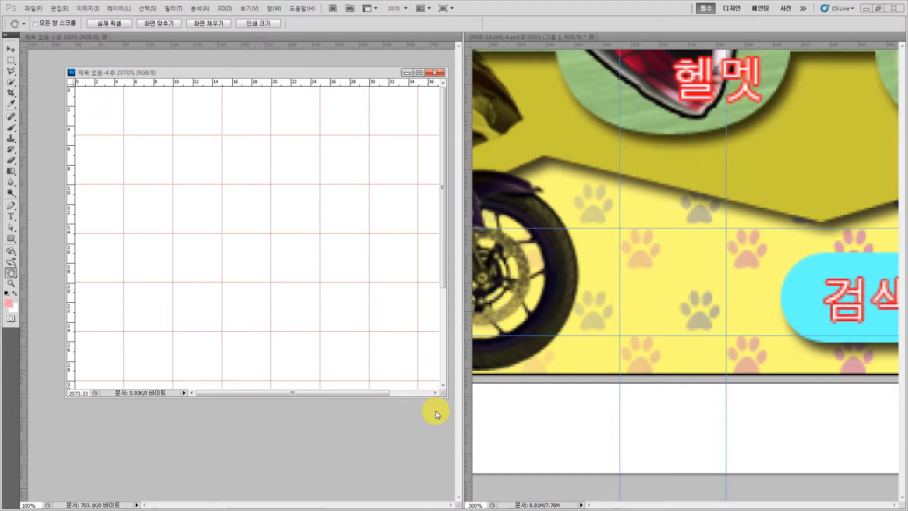
pyautogui.moveTo(444, 398); pyautogui.dragTo(546, 503)
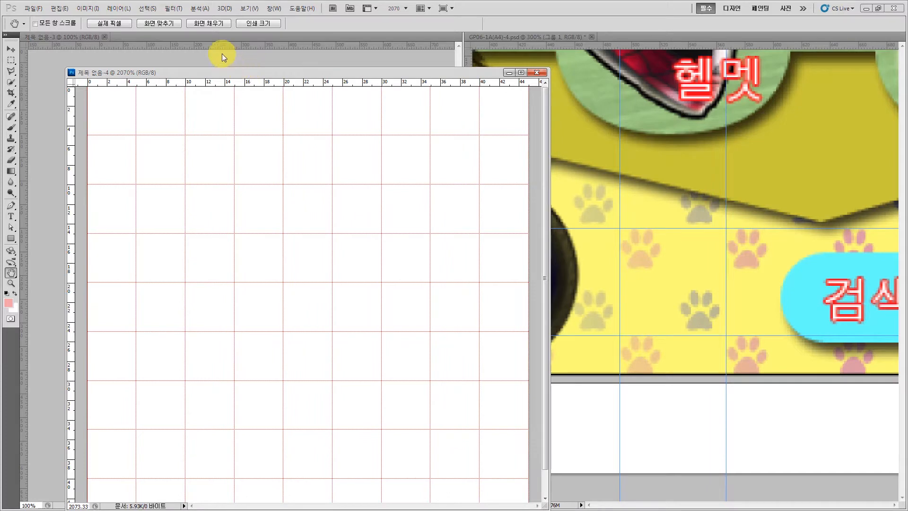
pyautogui.moveTo(222, 54); pyautogui.dragTo(214, 43)
pyautogui.hotkey('ctrl', '-')
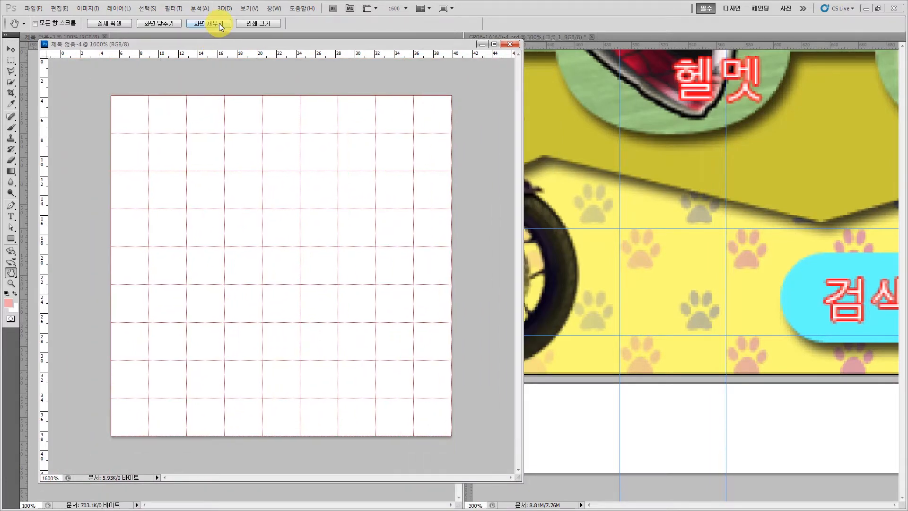
# - Draw a paw-print custom shape about 15 pixels wide and high in the upper-left corner of the pattern canvas
pyautogui.rightClick(11, 239)
pyautogui.click(90, 283)
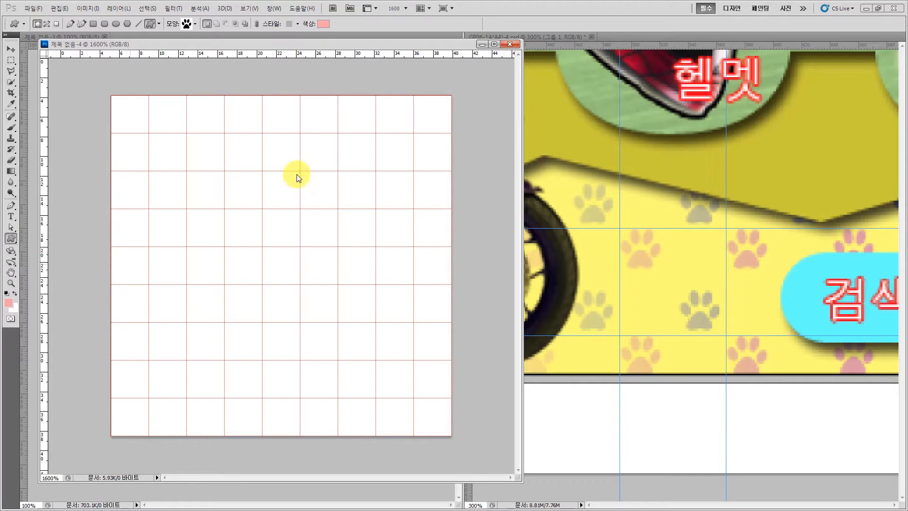
pyautogui.click(195, 23)
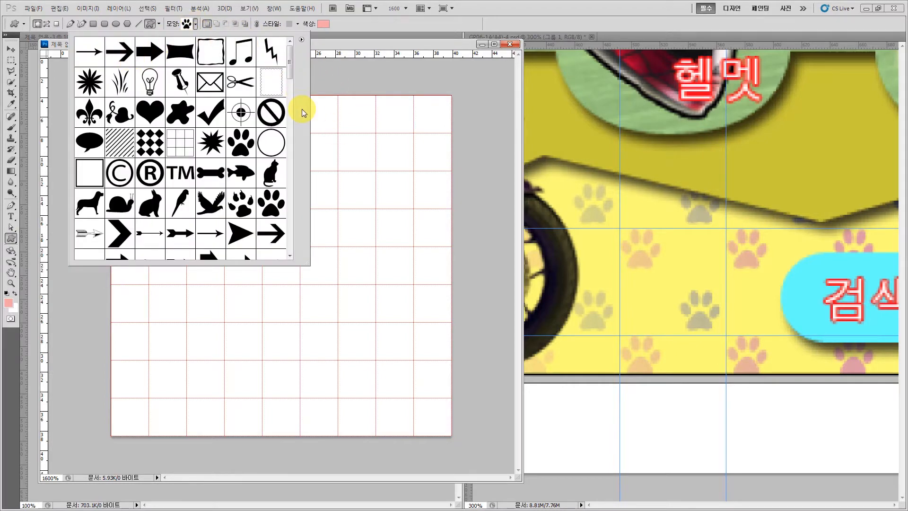
pyautogui.doubleClick(248, 151)
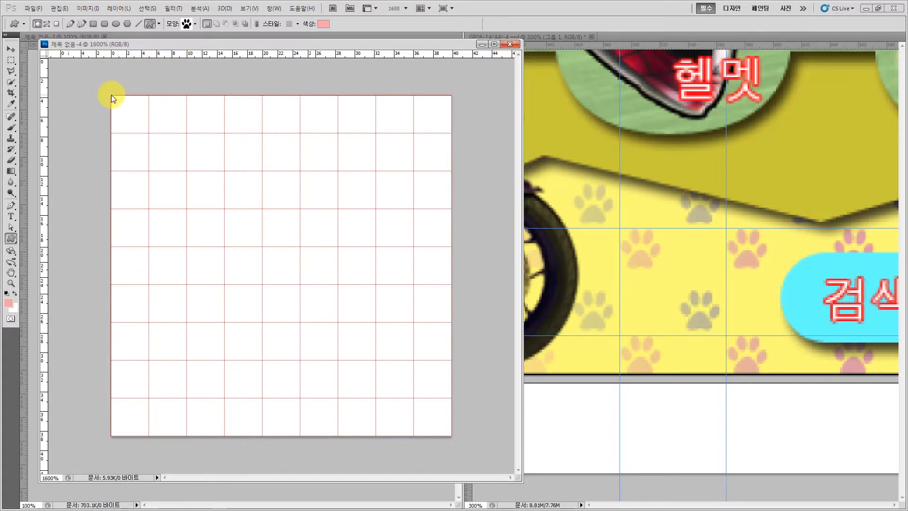
pyautogui.moveTo(112, 94); pyautogui.dragTo(252, 208)
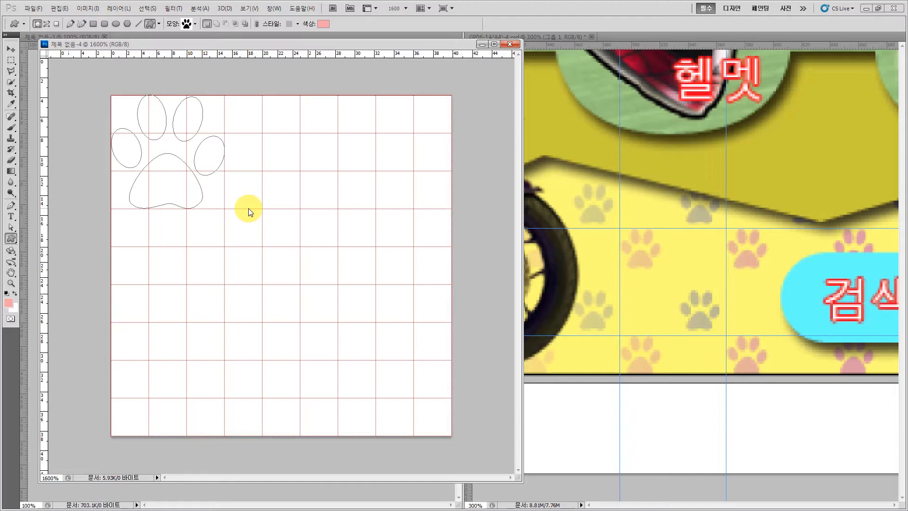
pyautogui.moveTo(248, 208); pyautogui.dragTo(249, 210)
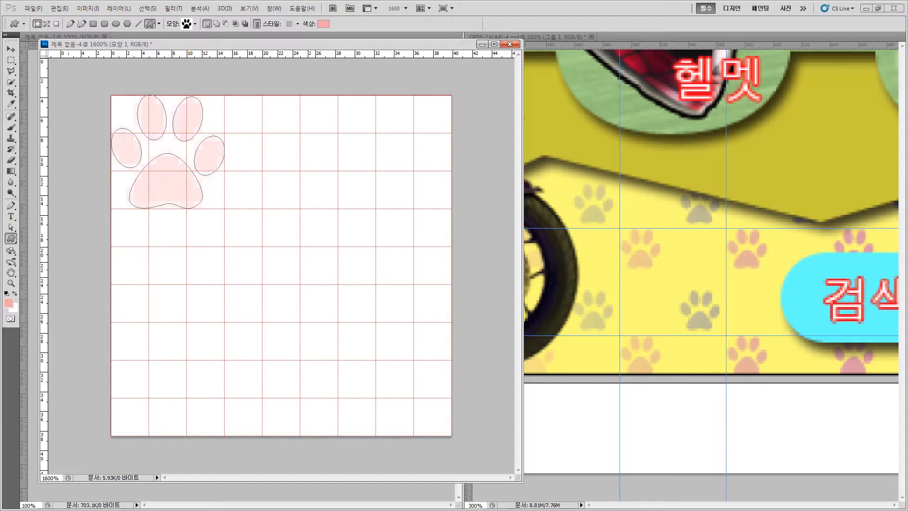
# - With the background layer active, draw a second paw-print shape about 15 pixels wide and high in the lower-right corner of the pattern canvas
pyautogui.hotkey('ctrl', 'e')
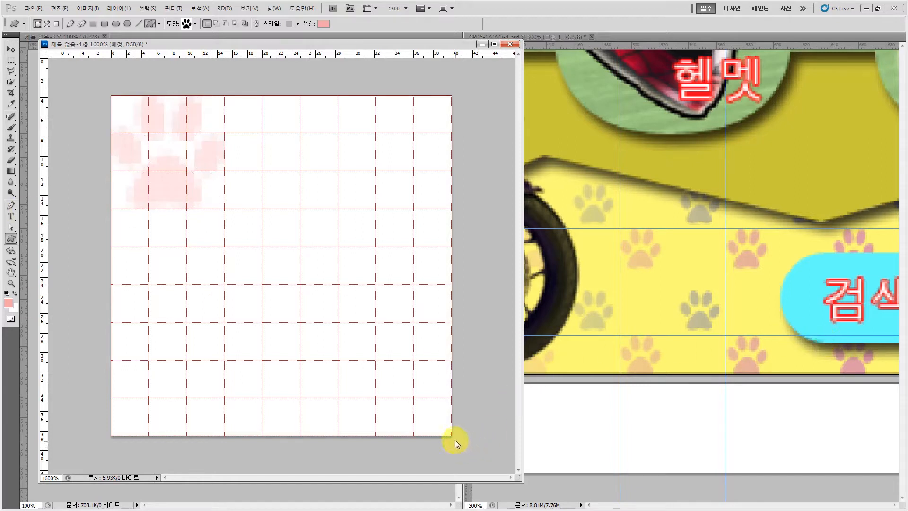
pyautogui.moveTo(449, 436); pyautogui.dragTo(315, 325)
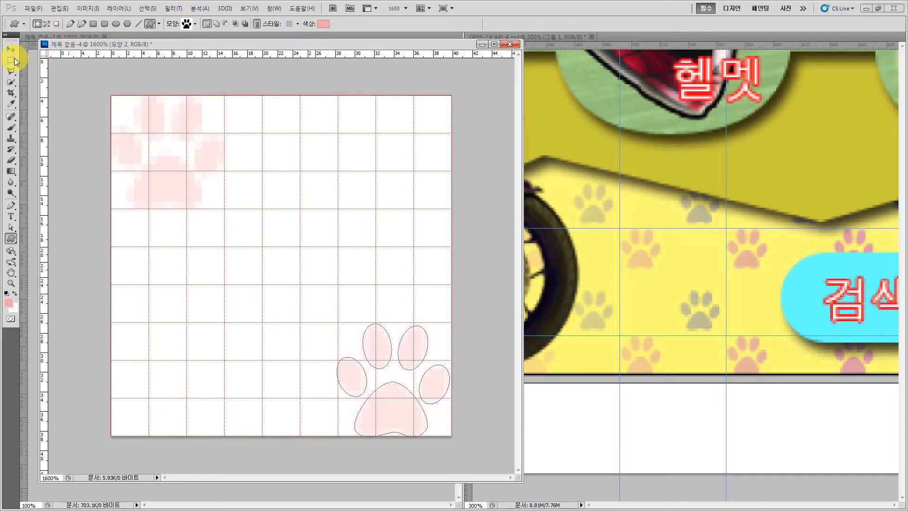
# - Enlarge the upper-left paw print to 112.5% in both directions, keeping it anchored in its canvas corner
pyautogui.press('v')
pyautogui.hotkey('ctrl', 'z')
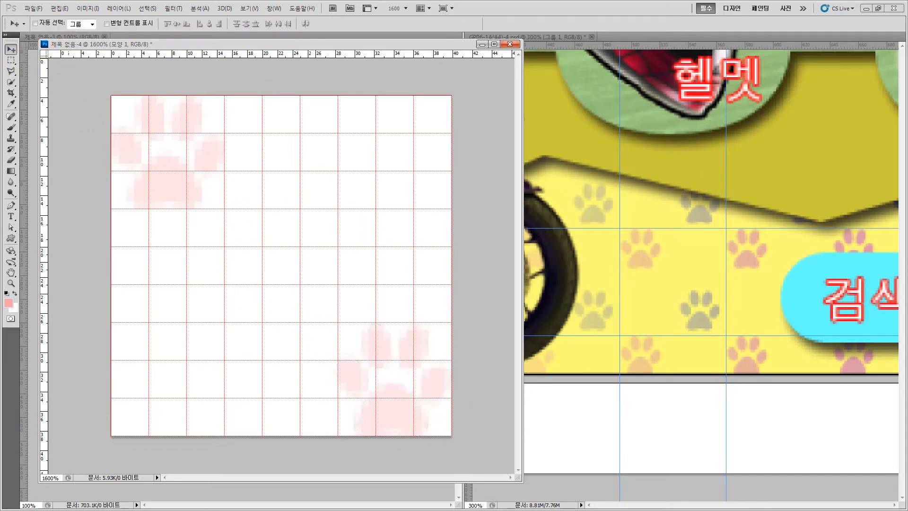
pyautogui.hotkey('ctrl', 't')
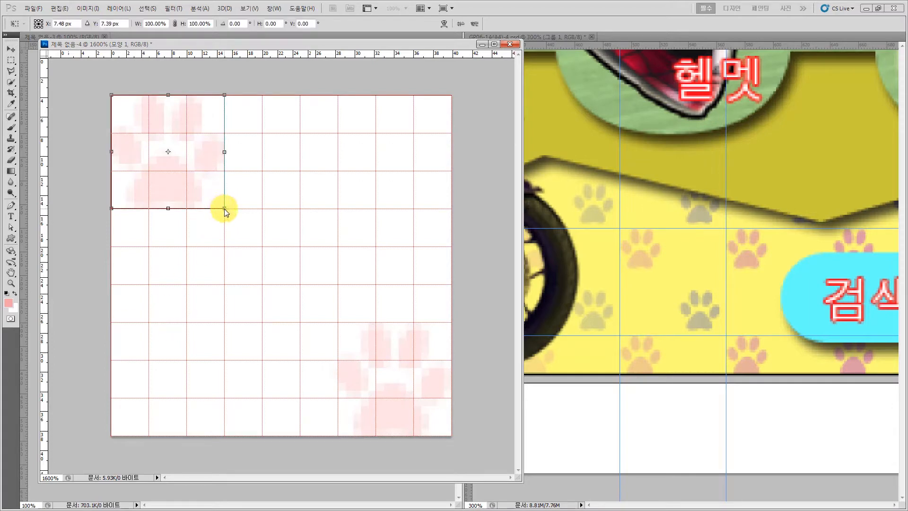
pyautogui.moveTo(224, 208); pyautogui.dragTo(238, 225)
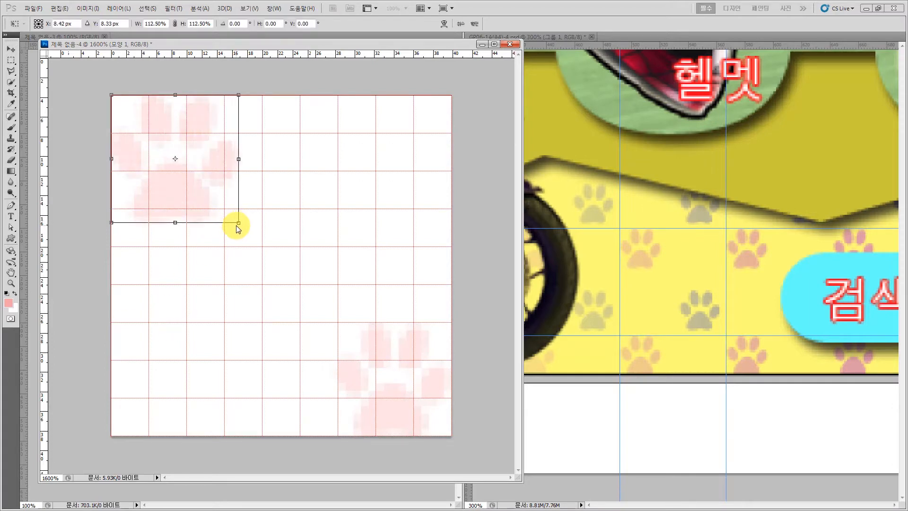
pyautogui.press('Return')
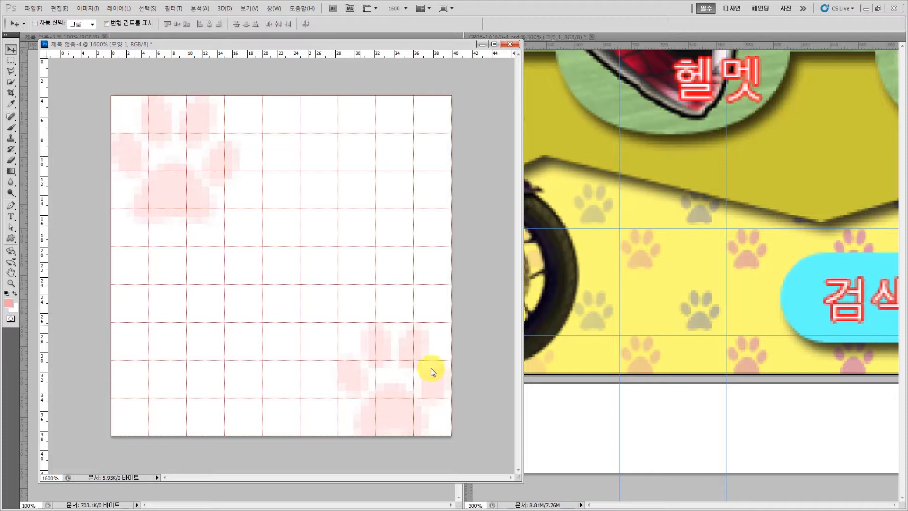
# - Scale the lower-right paw print up proportionally to about 110%, keeping it anchored in its canvas corner
pyautogui.rightClick(383, 419)
pyautogui.click(412, 422)
pyautogui.hotkey('ctrl', 't')
pyautogui.moveTo(337, 324); pyautogui.dragTo(325, 313)
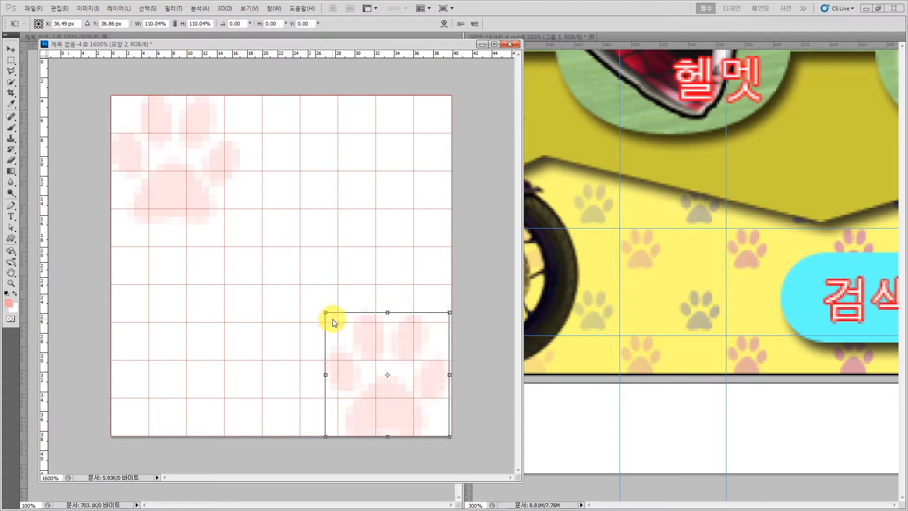
pyautogui.press('Return')
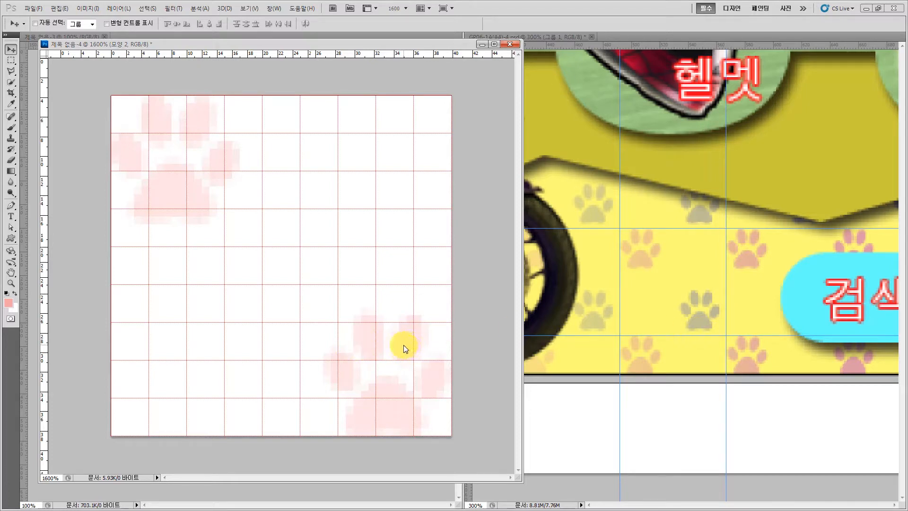
# - Move the lower-right paw print up and left, centring it at about X 33.25 px and Y 33.22 px
pyautogui.hotkey('ctrl', 't')
pyautogui.moveTo(406, 341); pyautogui.dragTo(399, 314)
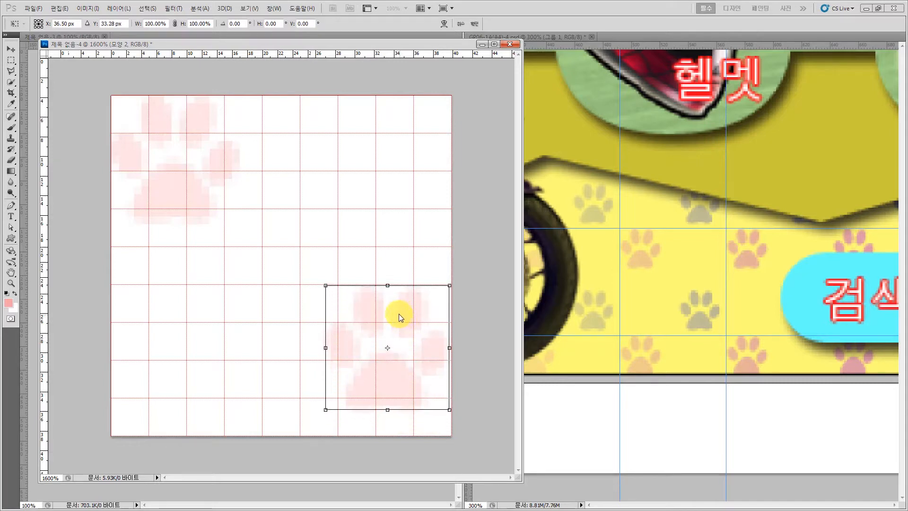
pyautogui.moveTo(369, 364); pyautogui.dragTo(345, 368)
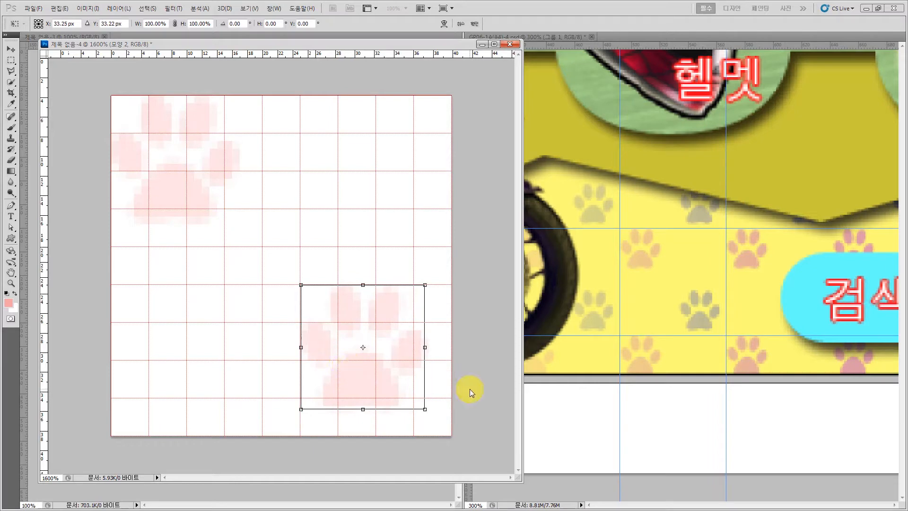
pyautogui.press('Return')
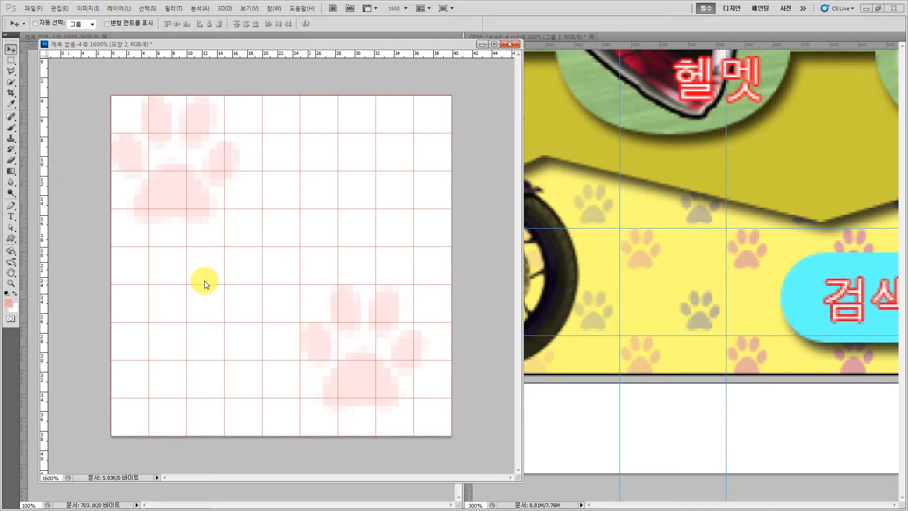
# - Gauge the gap between the two paws with a temporary rectangle shape about 8 pixels wide and 34 pixels high, and delete it
pyautogui.click(13, 243)
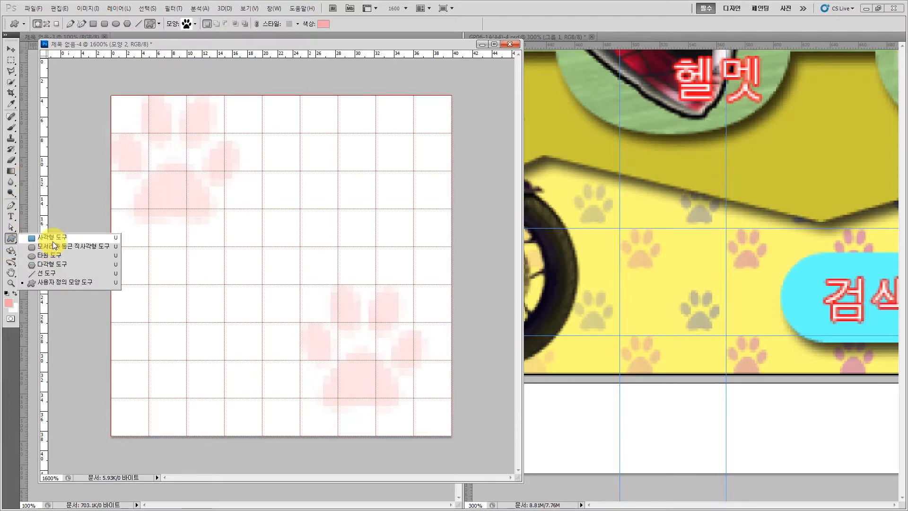
pyautogui.click(57, 237)
pyautogui.moveTo(240, 158); pyautogui.dragTo(299, 417)
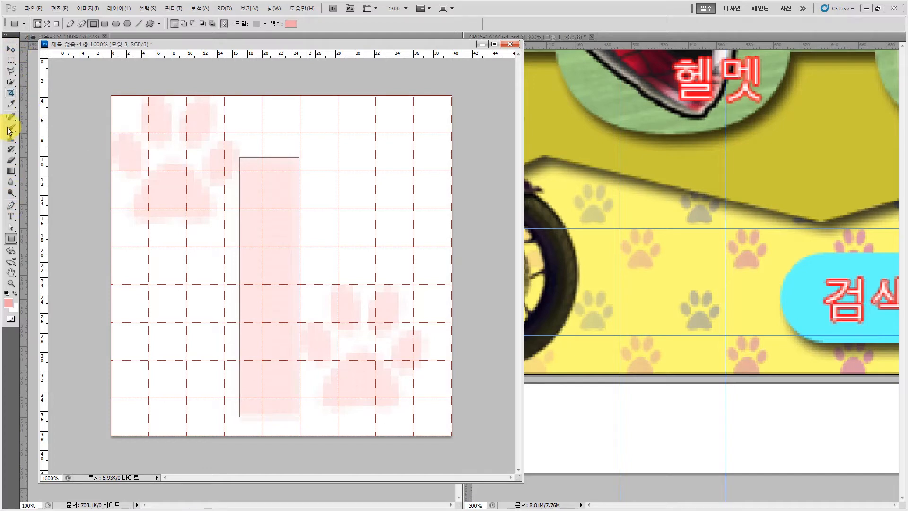
pyautogui.click(10, 226)
pyautogui.click(44, 225)
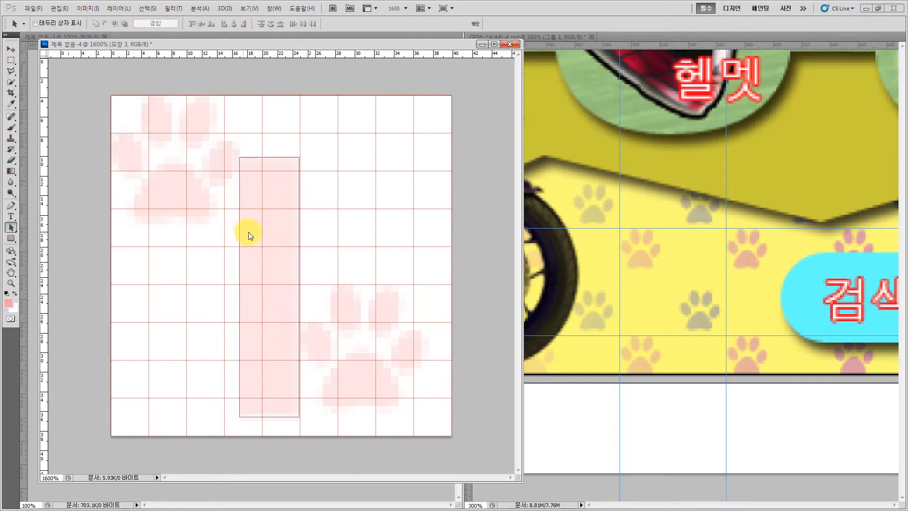
pyautogui.moveTo(271, 233); pyautogui.dragTo(180, 183)
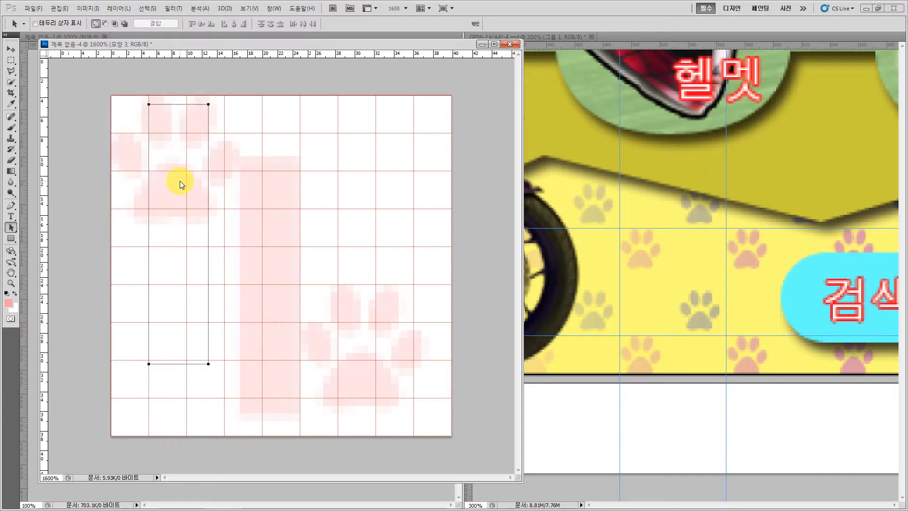
pyautogui.press('Delete')
# - Narrow the pattern document's window, and show the reference document at 70% with its written colour instructions for the paw pattern
pyautogui.click(519, 159)
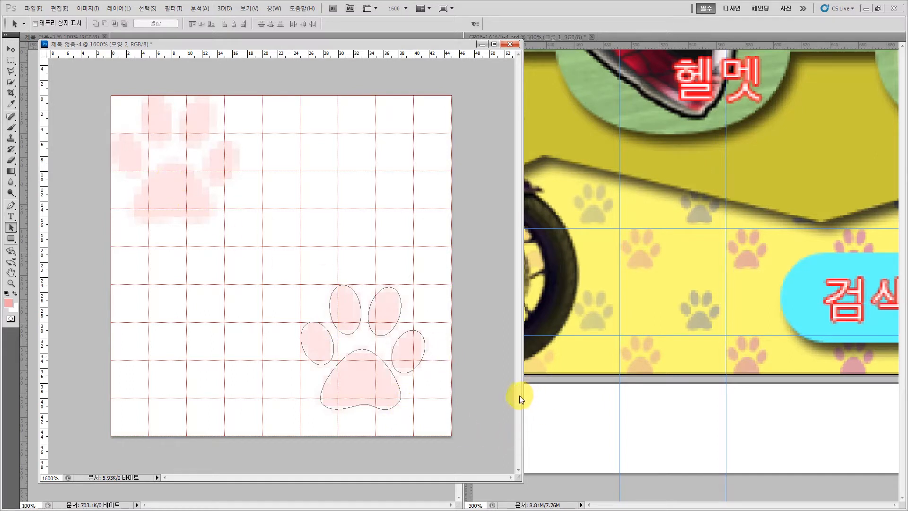
pyautogui.moveTo(522, 396); pyautogui.dragTo(425, 379)
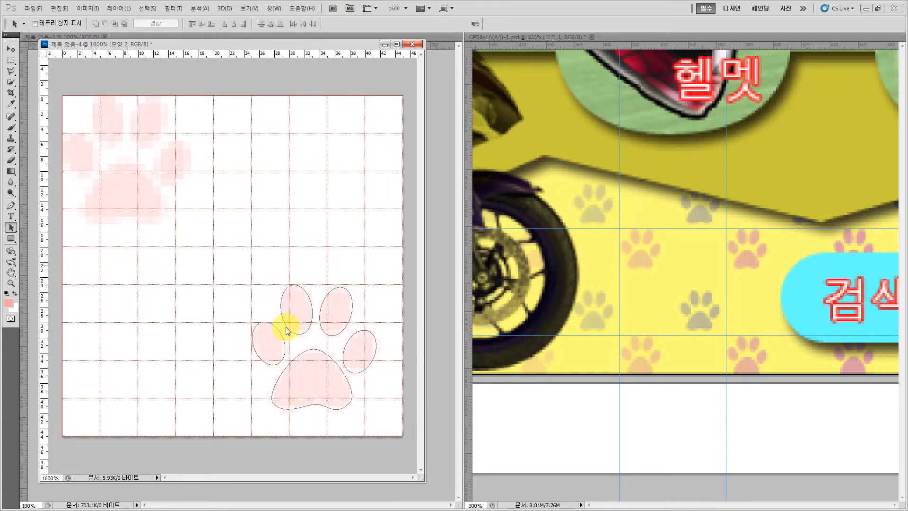
pyautogui.doubleClick(475, 504)
pyautogui.write('70')
pyautogui.press('Return')
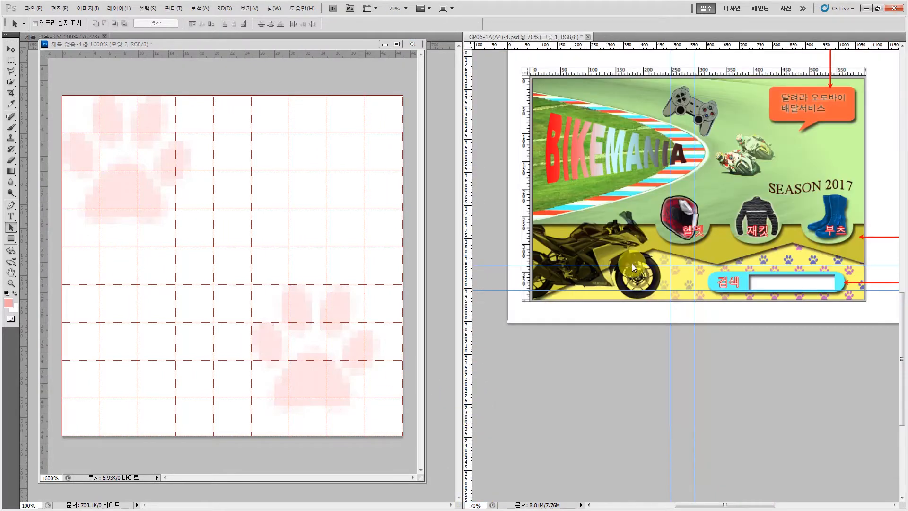
pyautogui.scroll(1, 750, 249)
pyautogui.scroll(6, 750, 249)
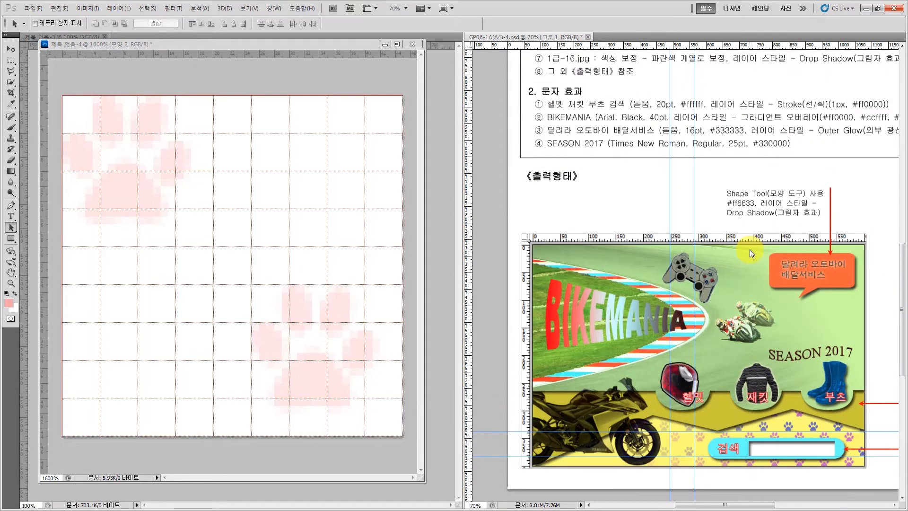
pyautogui.scroll(1, 750, 248)
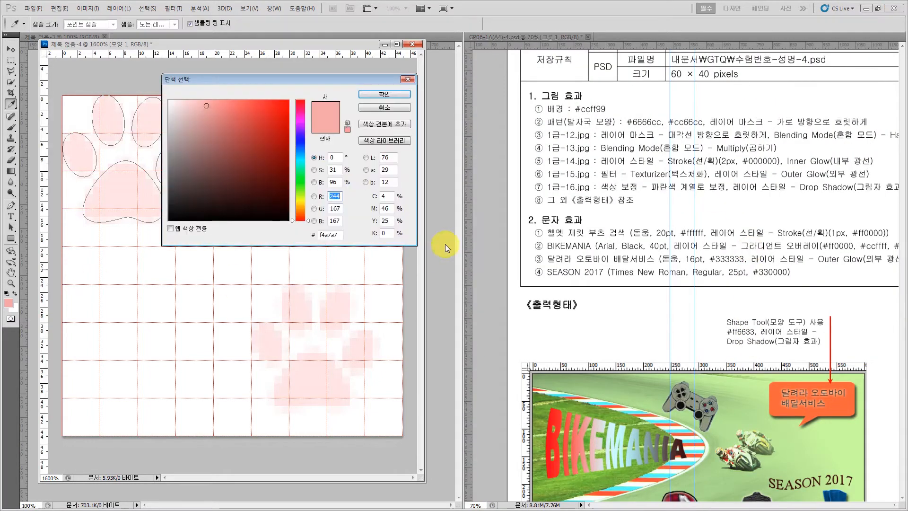
# - Recolour the upper-left paw shape to #cc66cc and the lower-right paw shape to #6666cc
pyautogui.click(338, 235)
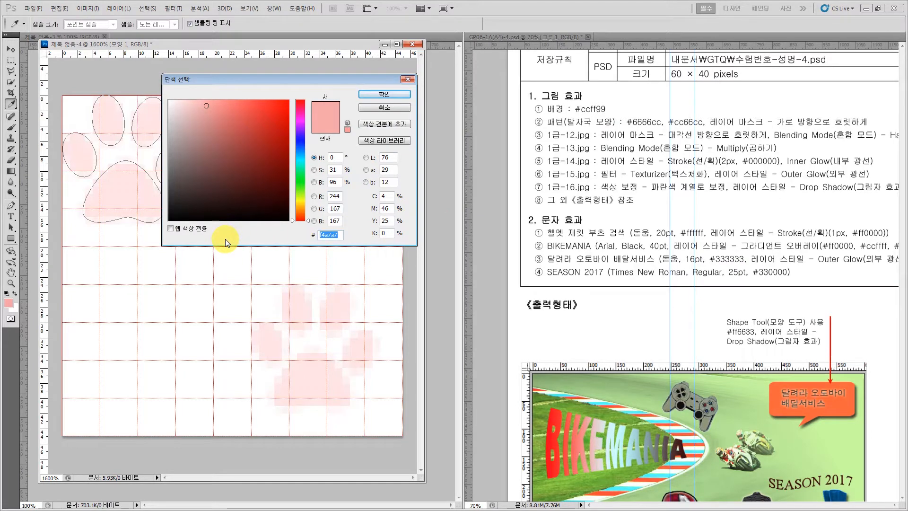
pyautogui.write('cc66cc')
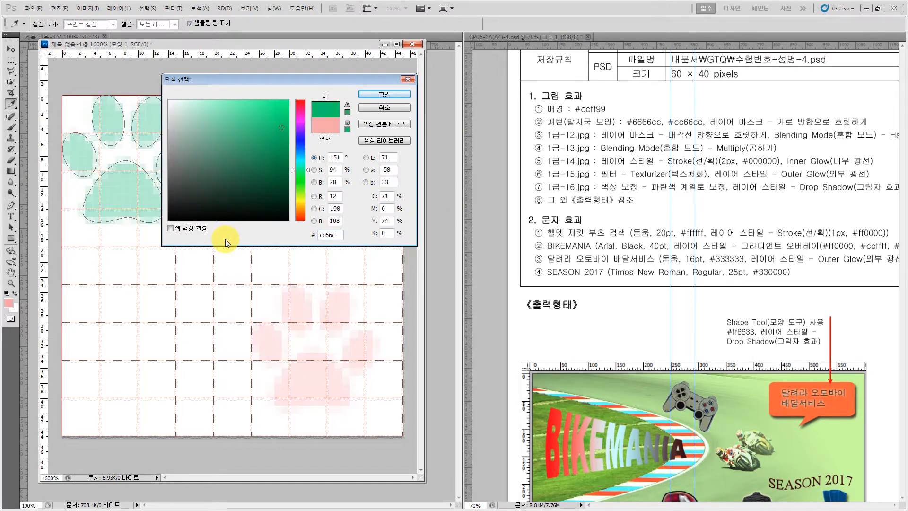
pyautogui.click(375, 95)
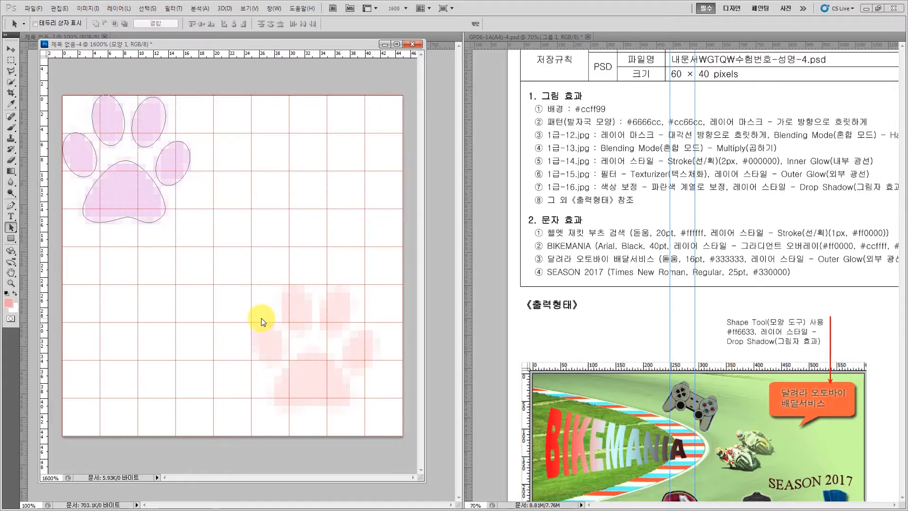
pyautogui.doubleClick(292, 331)
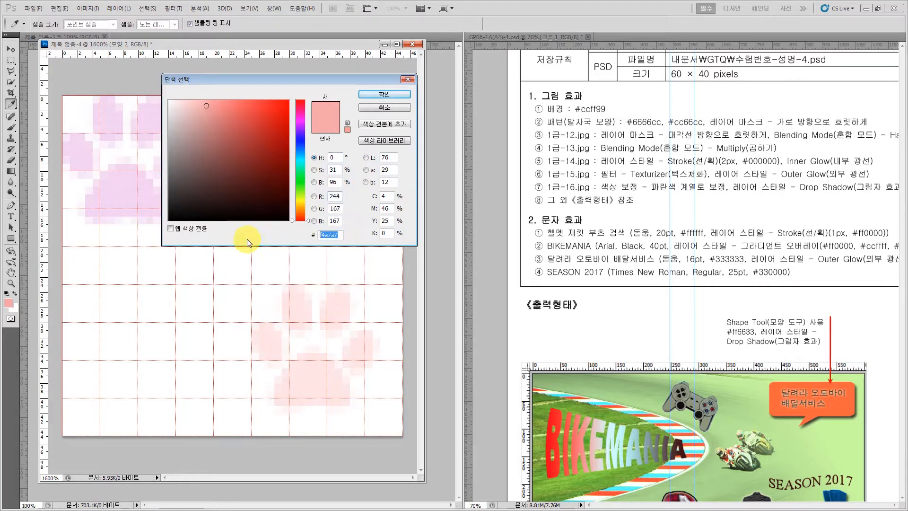
pyautogui.write('6666cc')
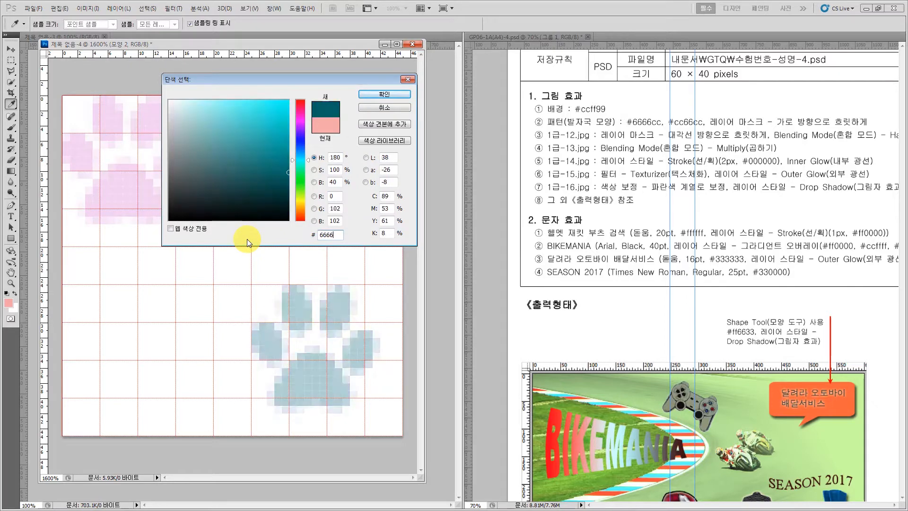
pyautogui.click(376, 97)
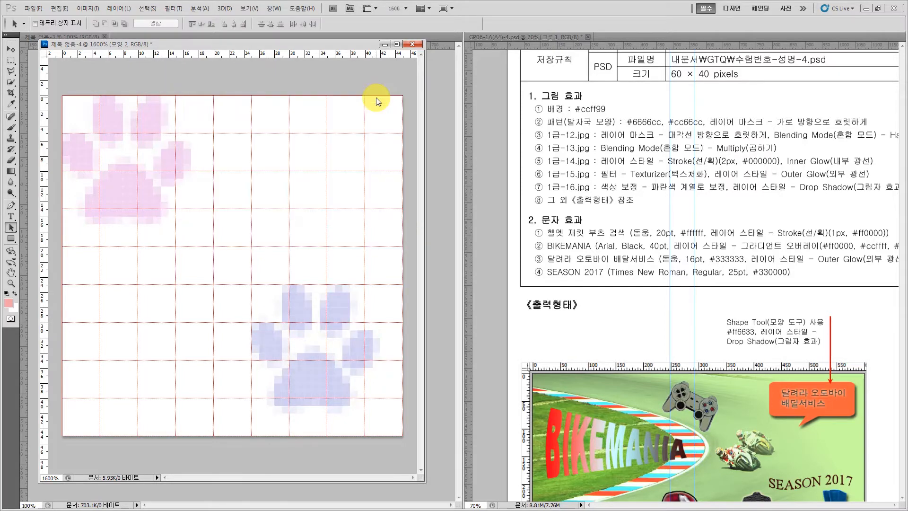
# - Check the paw pattern in the reference image, and hide the white background layer of the pattern document
pyautogui.click(598, 319)
pyautogui.scroll(-3, 650, 378)
pyautogui.scroll(-3, 650, 379)
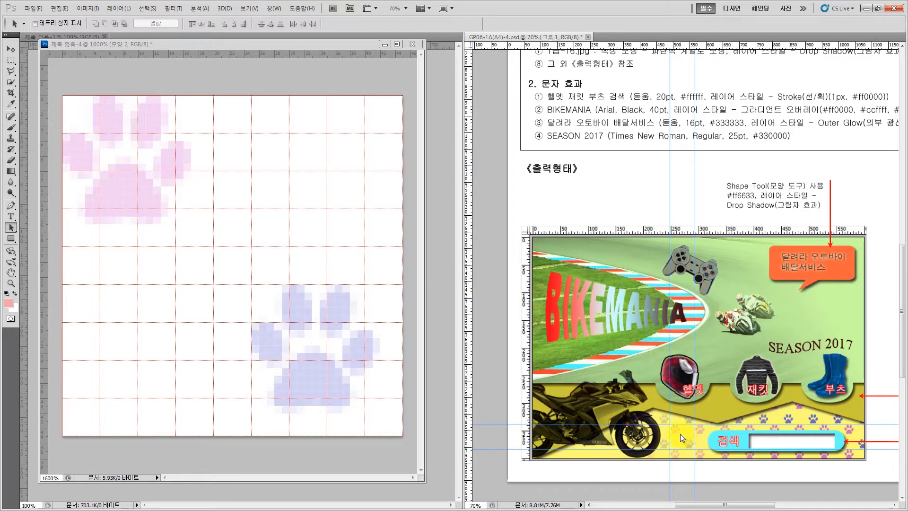
pyautogui.click(275, 163)
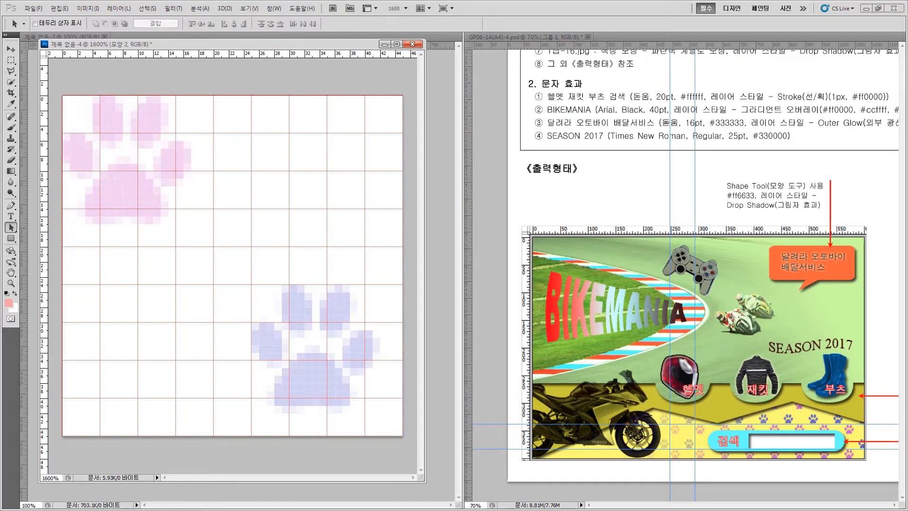
pyautogui.press('F7')
pyautogui.moveTo(333, 232); pyautogui.dragTo(336, 80)
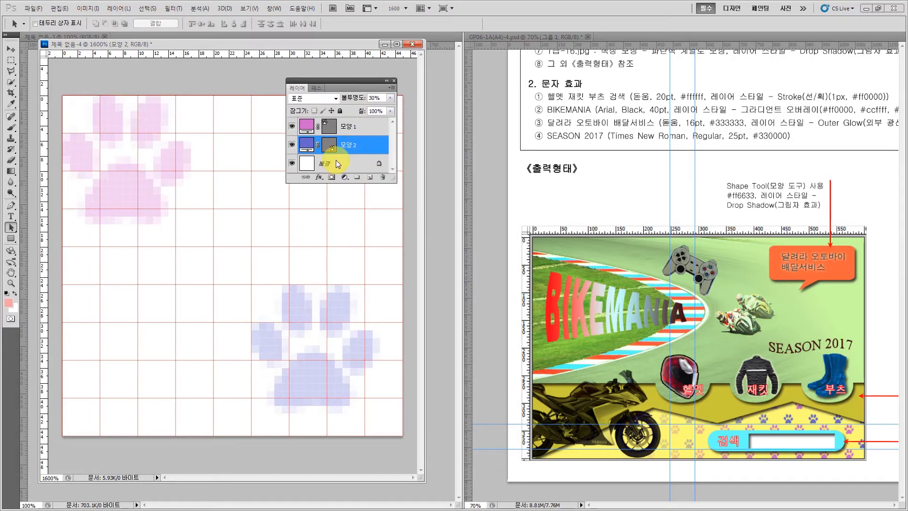
pyautogui.click(336, 163)
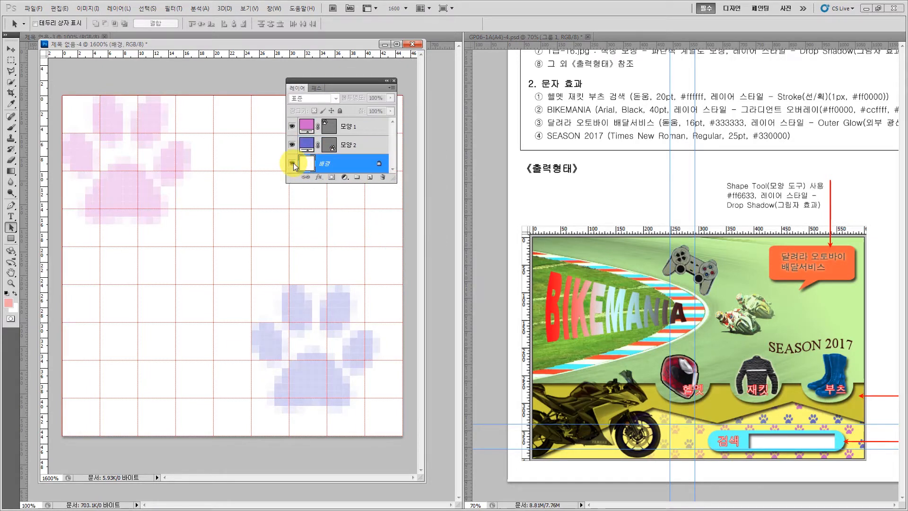
pyautogui.click(292, 163)
# - Set the opacity of both paw shape layers, 모양 1 and 모양 2, to 100%
pyautogui.click(364, 124)
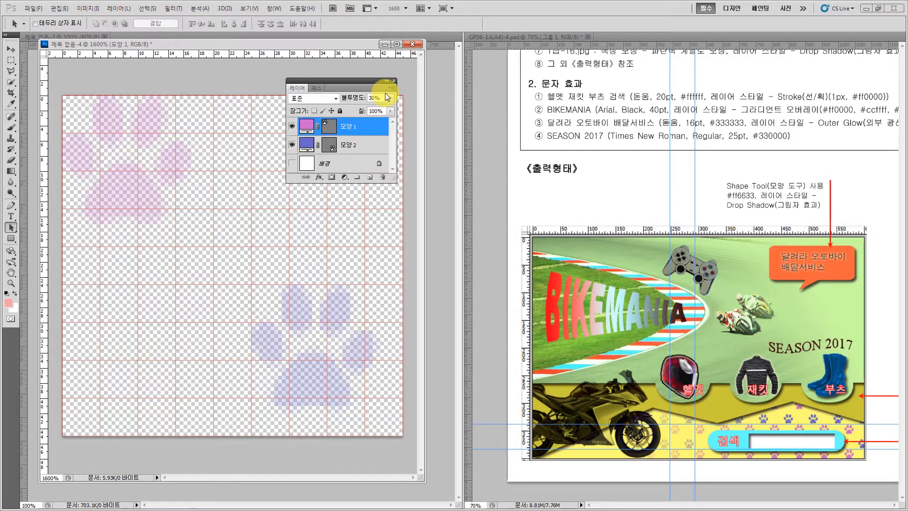
pyautogui.click(375, 97)
pyautogui.write('100')
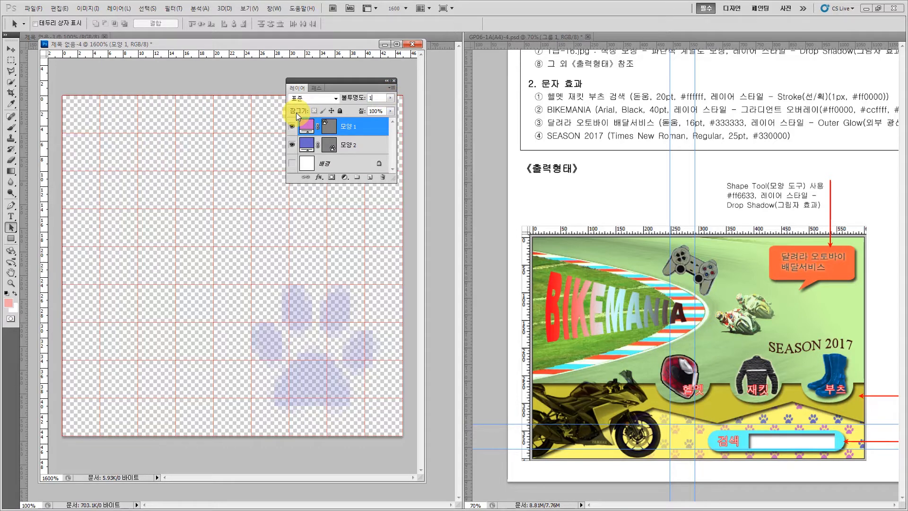
pyautogui.click(347, 150)
pyautogui.click(376, 97)
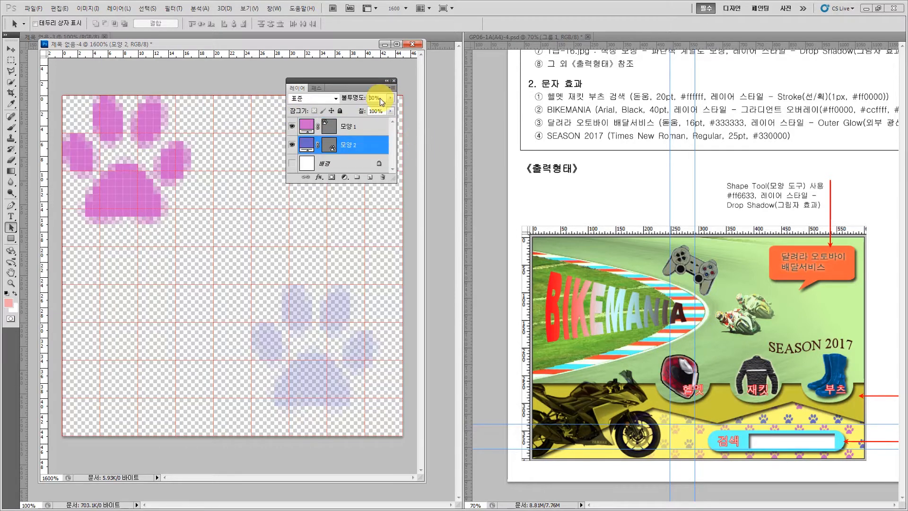
pyautogui.write('100')
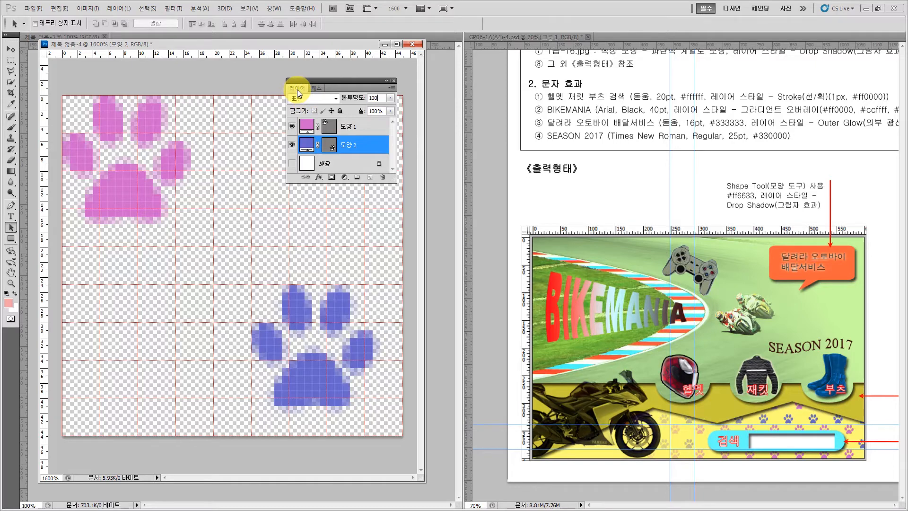
pyautogui.press('Return')
pyautogui.moveTo(321, 80); pyautogui.dragTo(388, 93)
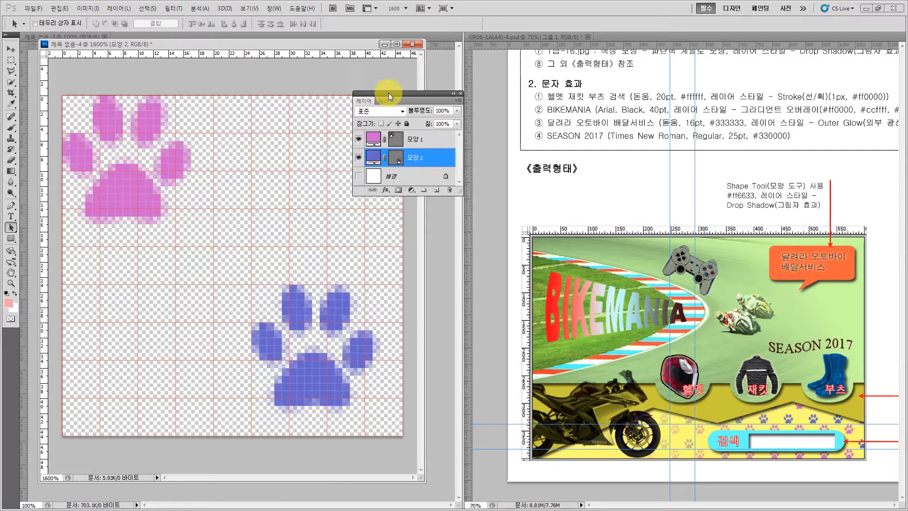
# - Define the two-paw tile with its transparent background as a pattern, keeping the suggested name
pyautogui.click(405, 175)
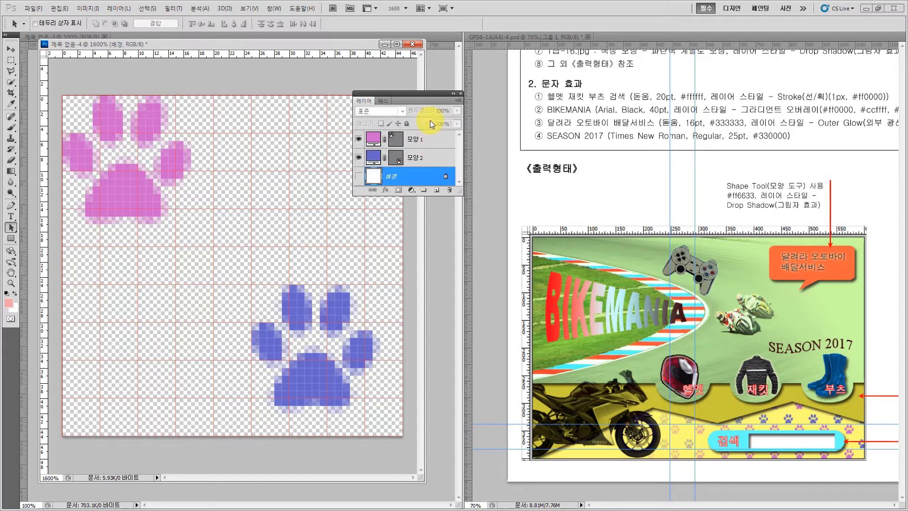
pyautogui.moveTo(409, 91); pyautogui.dragTo(491, 95)
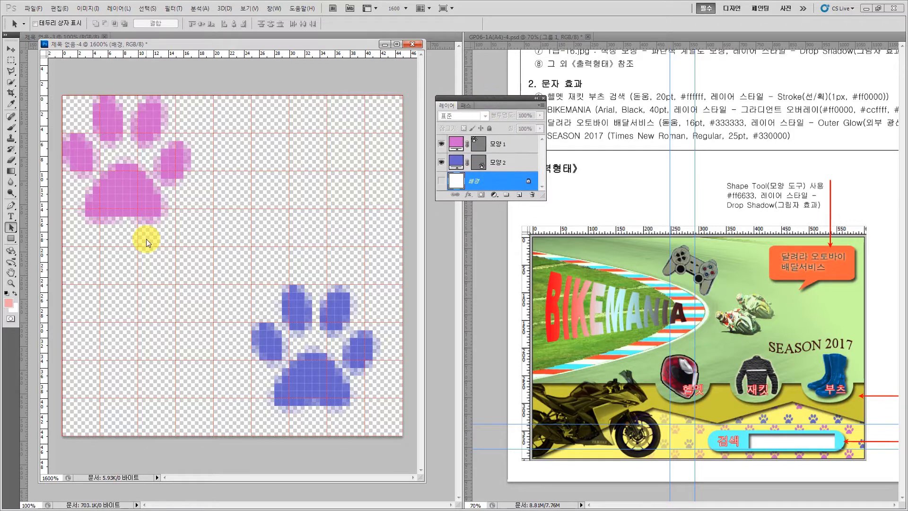
pyautogui.click(59, 9)
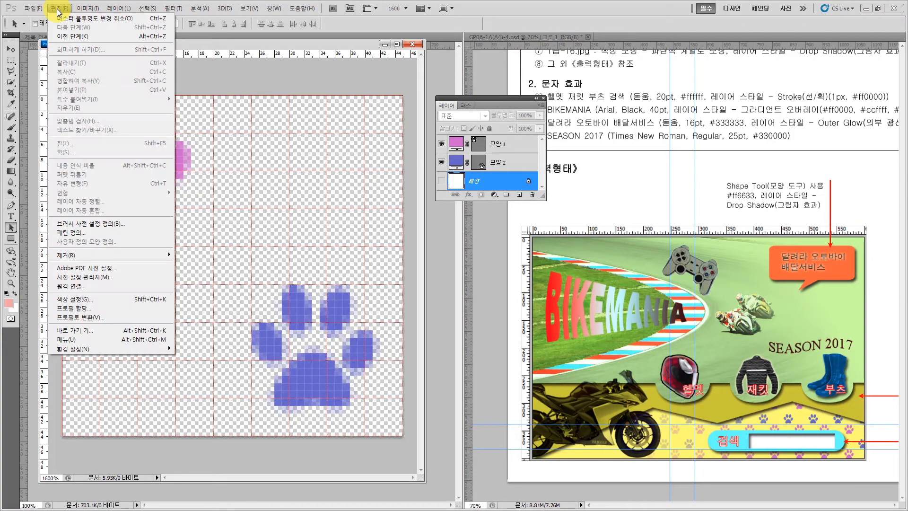
pyautogui.click(113, 233)
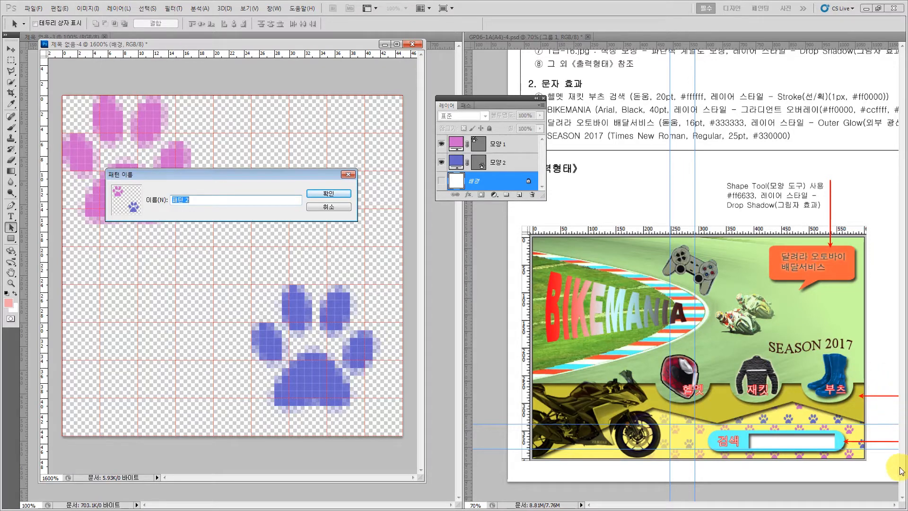
pyautogui.click(329, 193)
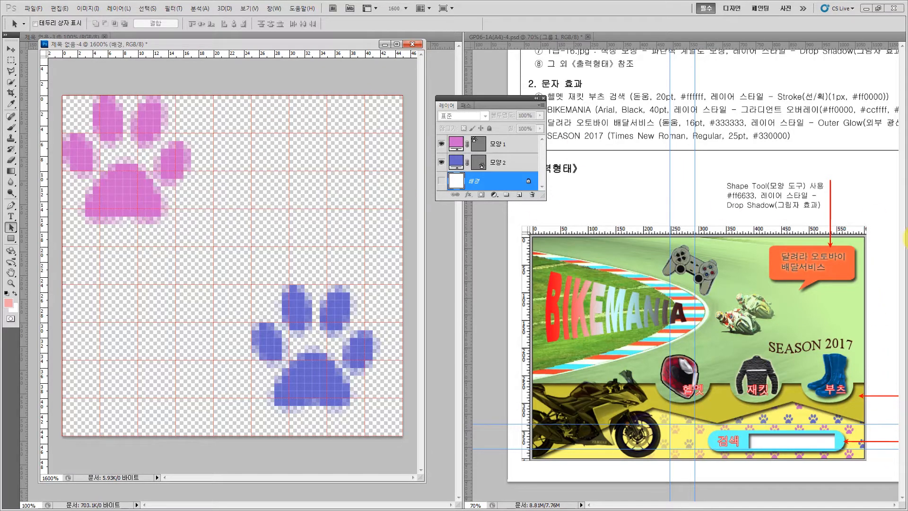
# - Check the pattern's name in the reference instructions and define the two-paw tile again as a pattern named 발자국 모양
pyautogui.click(892, 301)
pyautogui.scroll(5, 892, 302)
pyautogui.moveTo(498, 98); pyautogui.dragTo(520, 168)
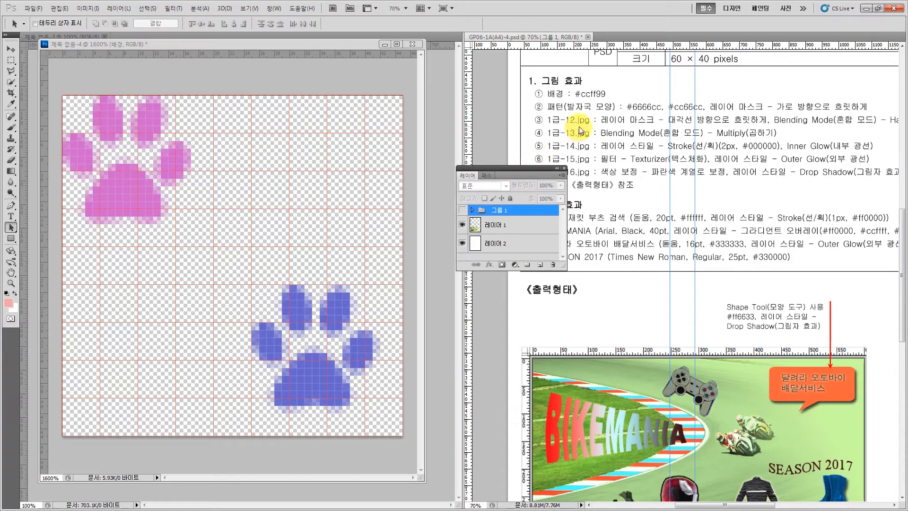
pyautogui.click(155, 126)
pyautogui.hotkey('alt', 'e')
pyautogui.write('q발ㅈ')
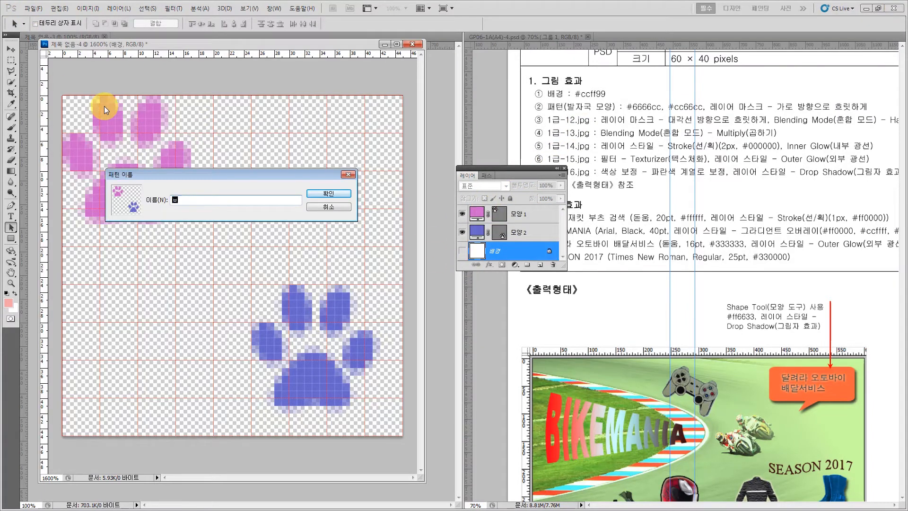
pyautogui.write('자국 모양')
pyautogui.click(334, 196)
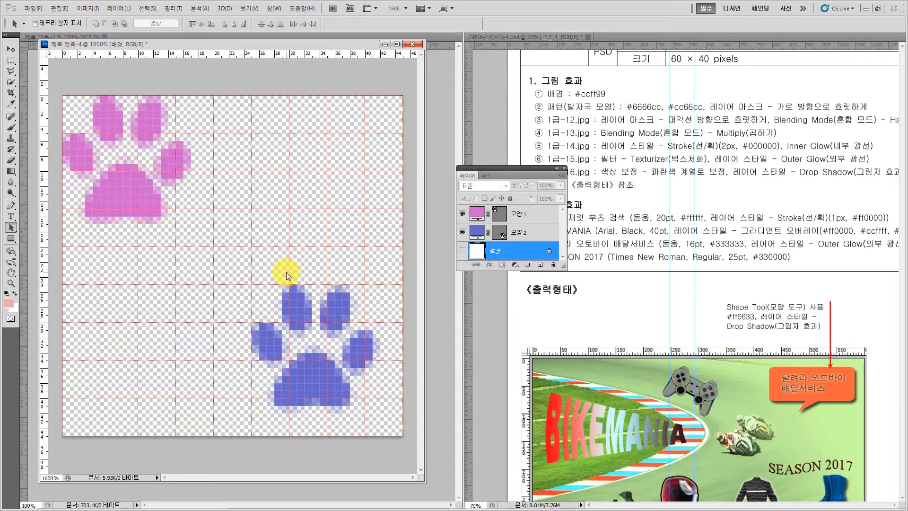
# - Minimize the pattern document and move the Layers panel clear of both the blank homepage document and the reference
pyautogui.click(385, 44)
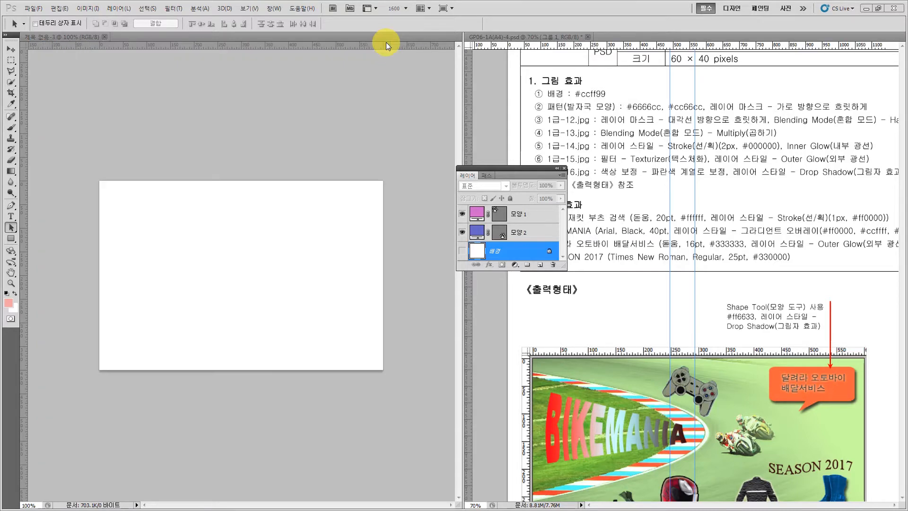
pyautogui.moveTo(503, 169); pyautogui.dragTo(385, 402)
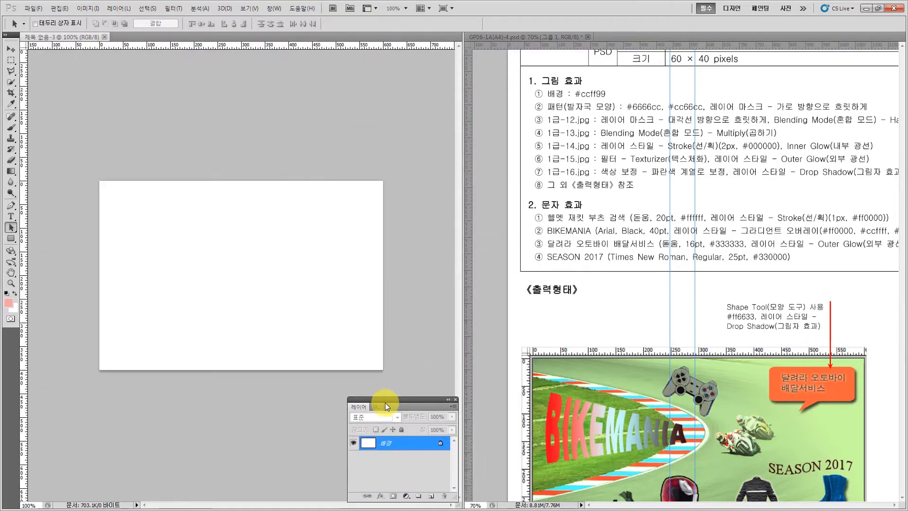
pyautogui.moveTo(385, 402); pyautogui.dragTo(233, 408)
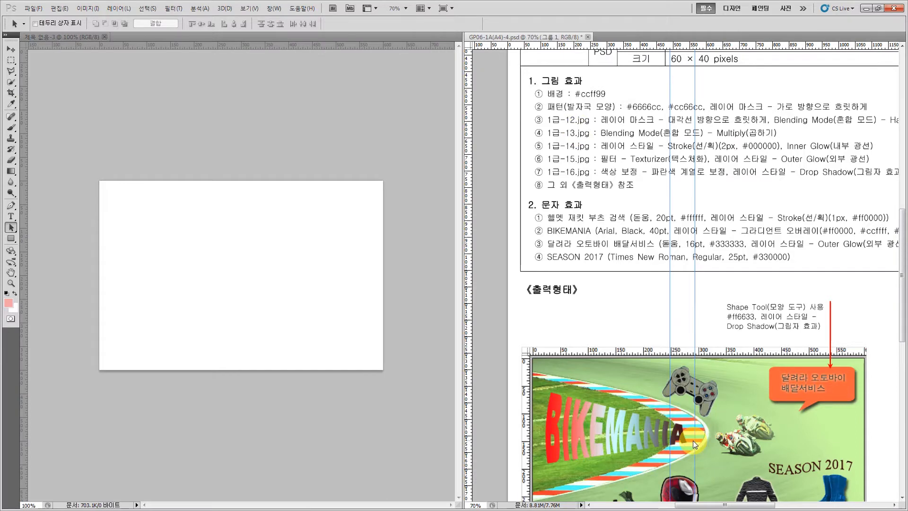
# - Enlarge the finished homepage image in the reference to about 83% and widen the reference window
pyautogui.scroll(-3, 693, 440)
pyautogui.scroll(-3, 694, 440)
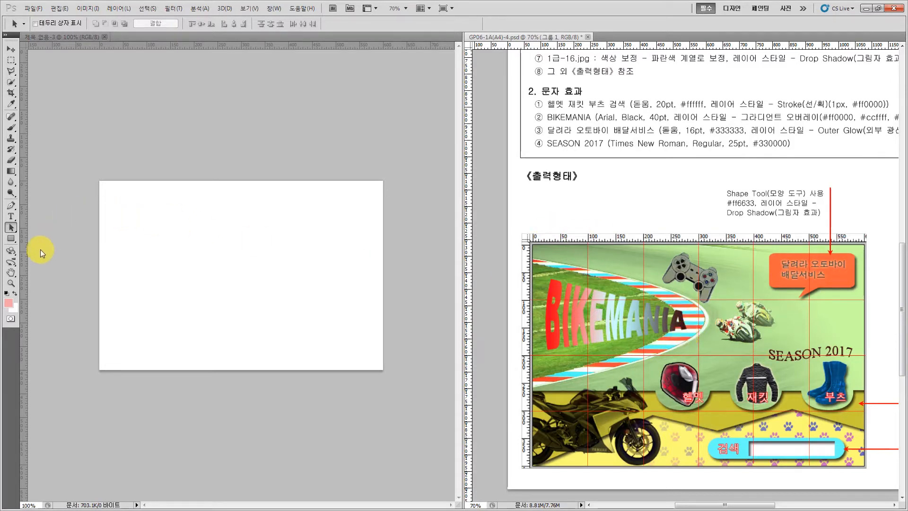
pyautogui.click(11, 283)
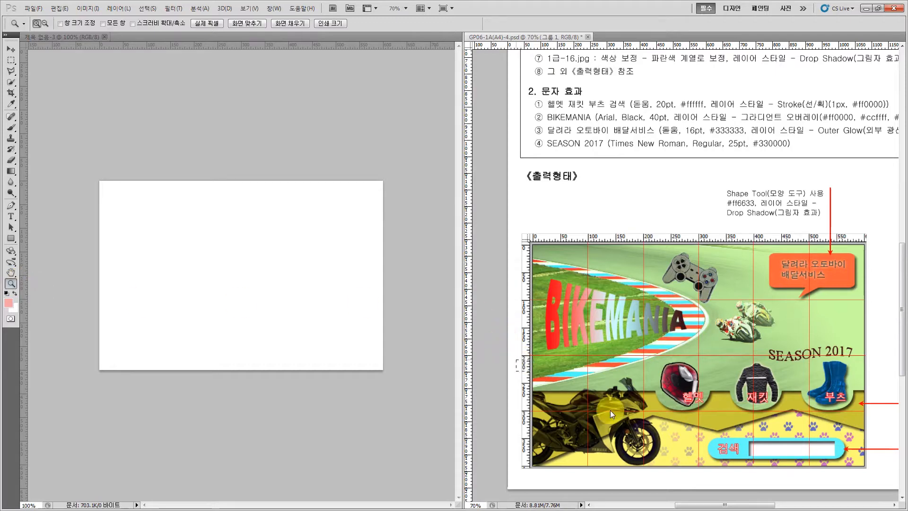
pyautogui.moveTo(612, 415); pyautogui.dragTo(870, 480)
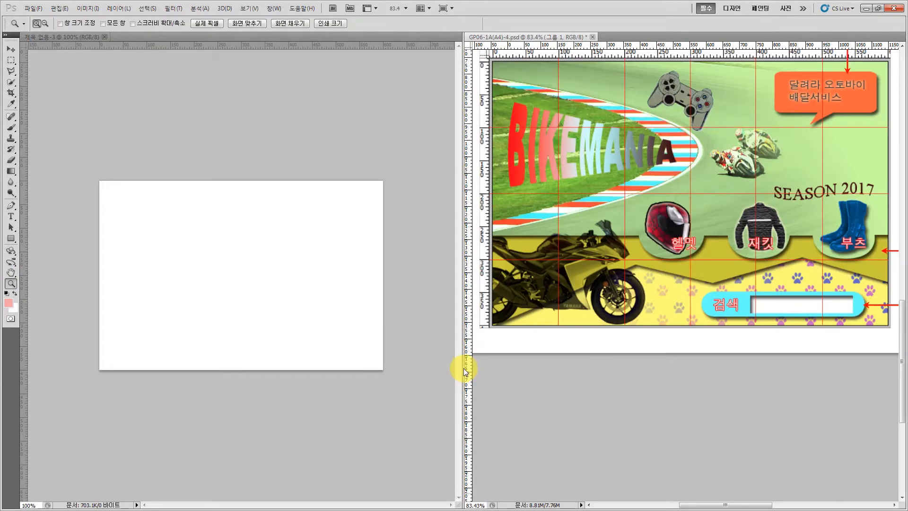
pyautogui.moveTo(460, 368); pyautogui.dragTo(348, 364)
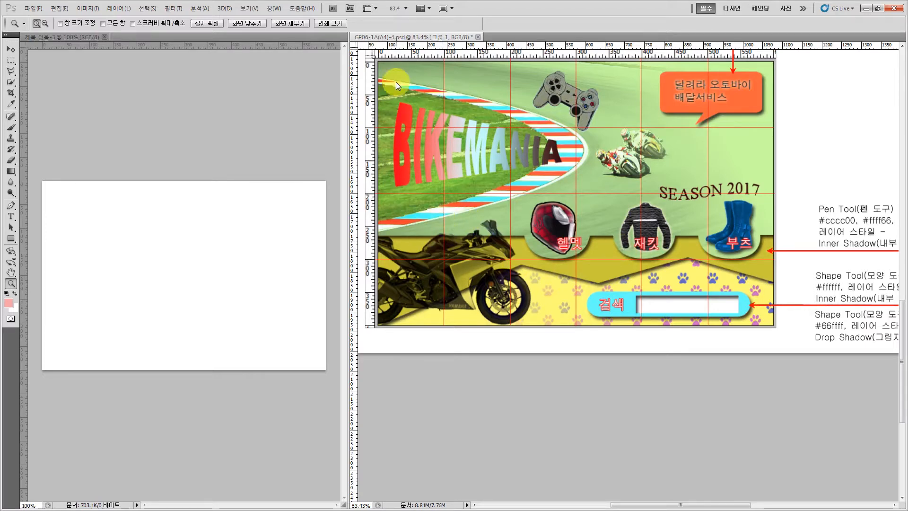
# - Place a horizontal guide along the menu bar's top edge in the reference, and a matching one at about 265 px in the homepage document
pyautogui.moveTo(379, 45); pyautogui.dragTo(433, 235)
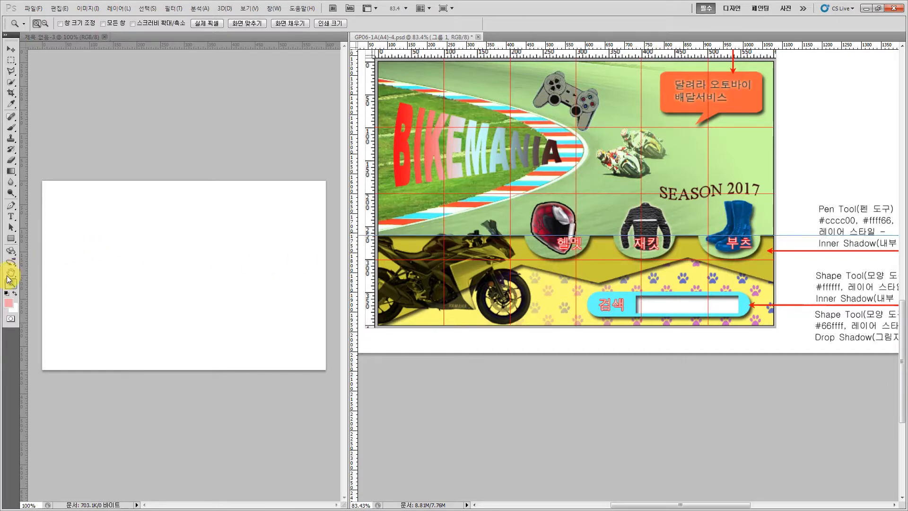
pyautogui.moveTo(360, 221); pyautogui.dragTo(550, 350)
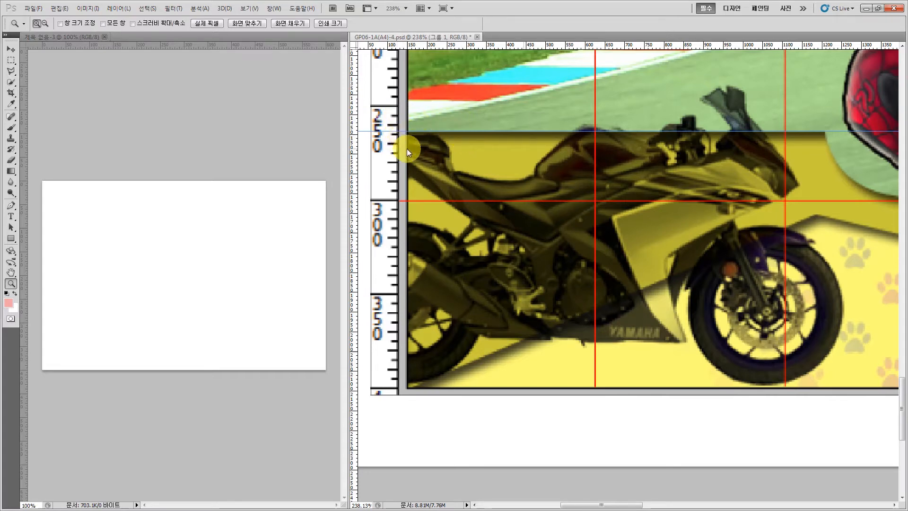
pyautogui.click(186, 342)
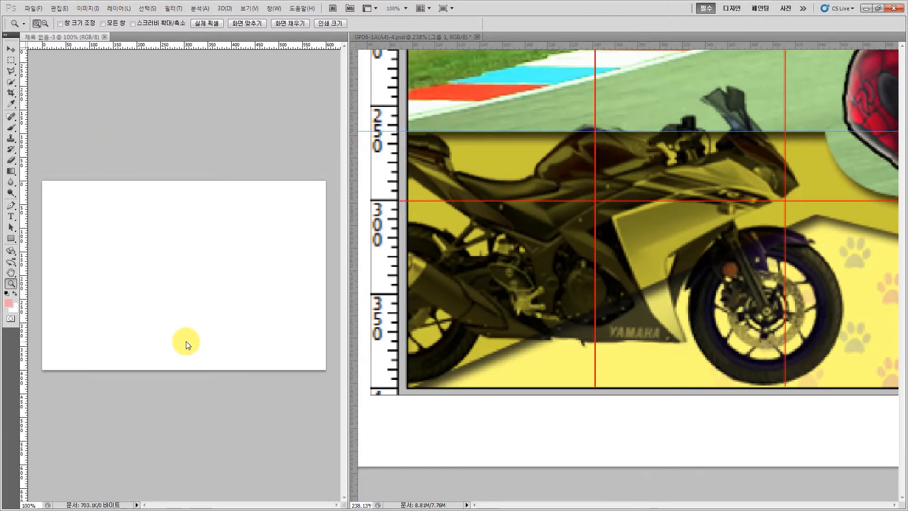
pyautogui.click(186, 341)
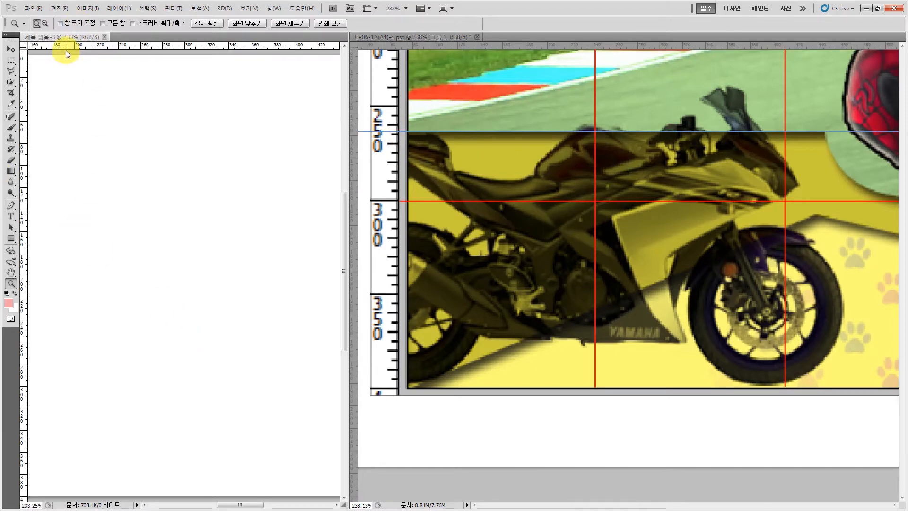
pyautogui.moveTo(66, 47); pyautogui.dragTo(123, 336)
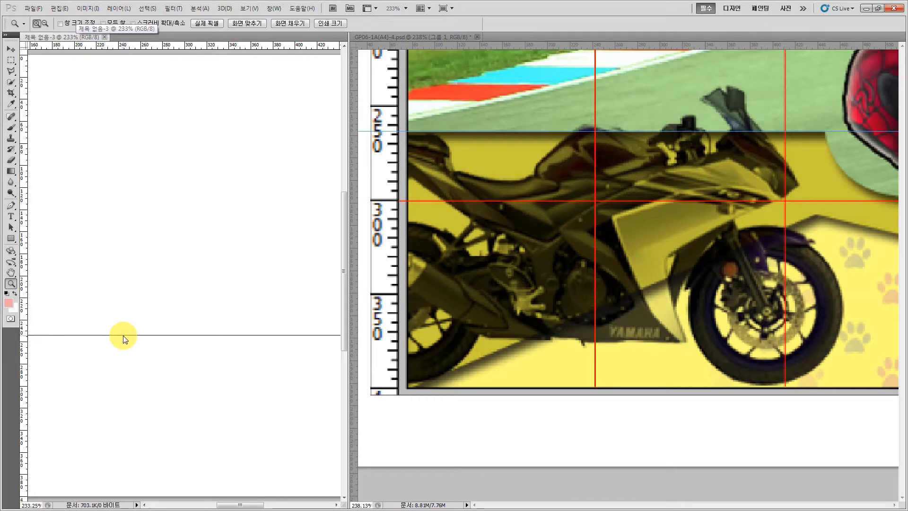
pyautogui.moveTo(123, 335); pyautogui.dragTo(121, 347)
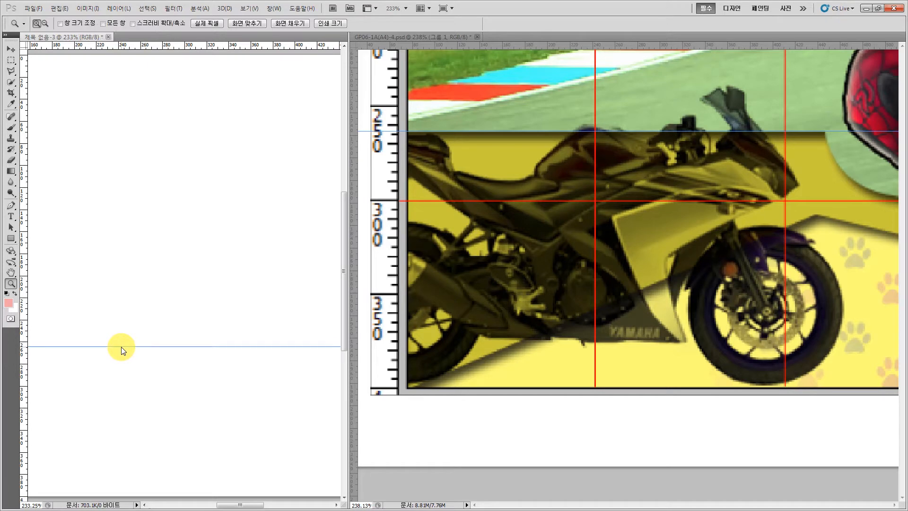
# - Place a vertical guide at the right edge of the boots cutout in the reference and compare it with the image's ruler
pyautogui.click(11, 272)
pyautogui.moveTo(842, 169); pyautogui.dragTo(561, 204)
pyautogui.moveTo(731, 219); pyautogui.dragTo(603, 232)
pyautogui.moveTo(701, 228); pyautogui.dragTo(574, 245)
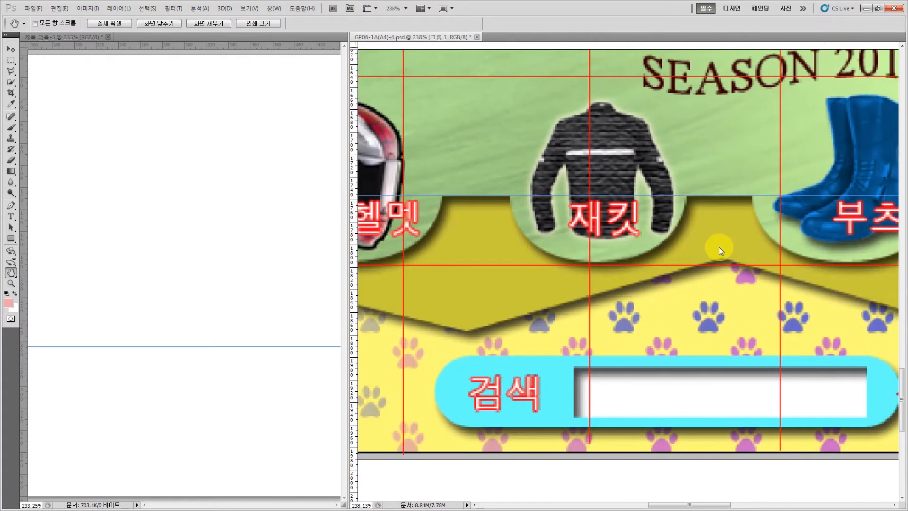
pyautogui.moveTo(719, 247); pyautogui.dragTo(559, 249)
pyautogui.hotkey('ctrl', 'r')
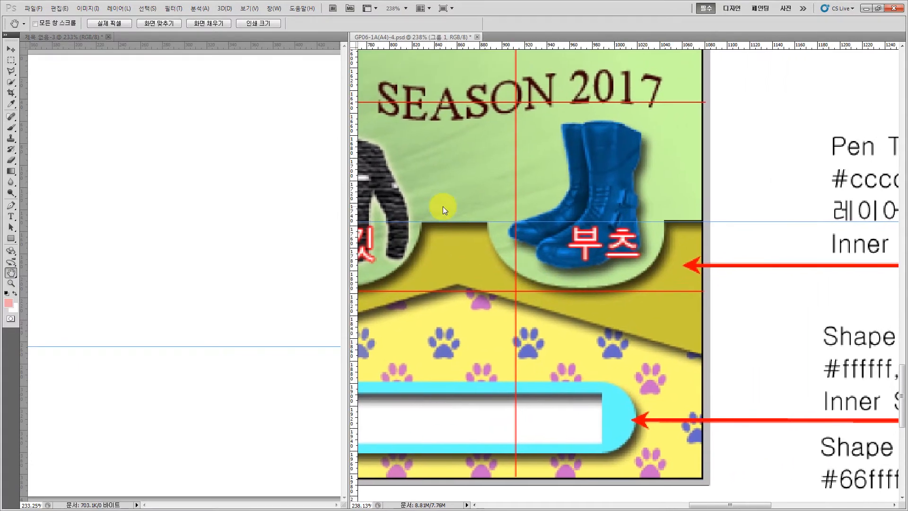
pyautogui.moveTo(357, 172); pyautogui.dragTo(665, 240)
pyautogui.scroll(3, 707, 320)
pyautogui.scroll(10, 708, 319)
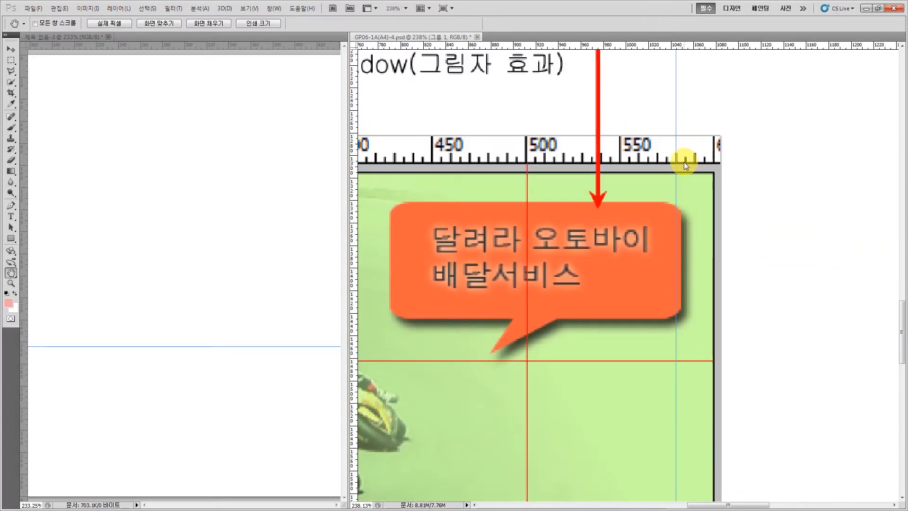
# - Place a vertical guide at about 580 px in the homepage document for the right edge of the boots cutout
pyautogui.click(305, 143)
pyautogui.moveTo(314, 313); pyautogui.dragTo(170, 475)
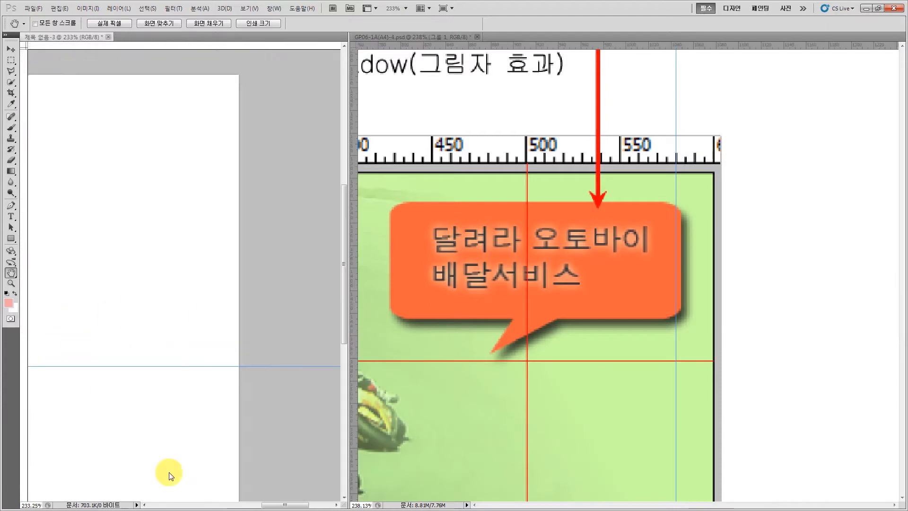
pyautogui.moveTo(201, 319); pyautogui.dragTo(37, 340)
pyautogui.moveTo(95, 326); pyautogui.dragTo(233, 285)
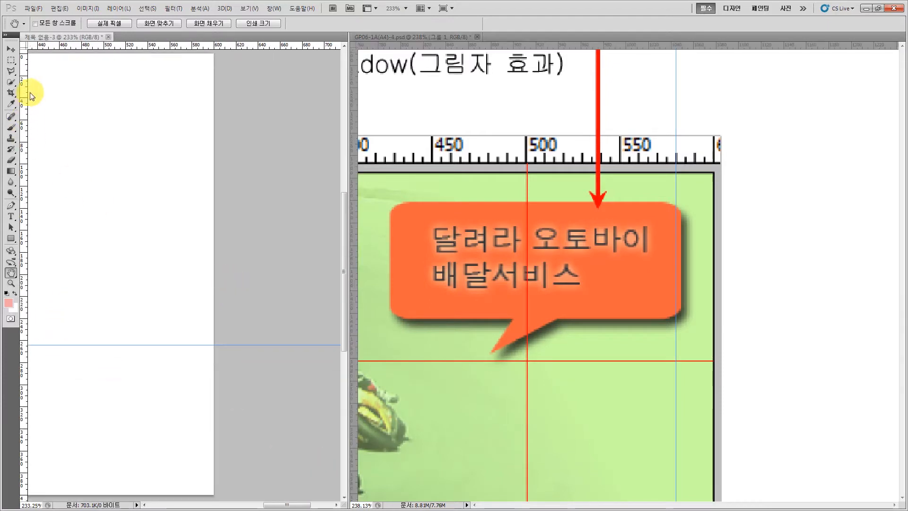
pyautogui.moveTo(24, 69); pyautogui.dragTo(192, 127)
pyautogui.moveTo(141, 430); pyautogui.dragTo(274, 334)
# - Mark the left edge of the boots cutout with a vertical guide in the reference, and at about 480 px in the homepage document
pyautogui.click(564, 459)
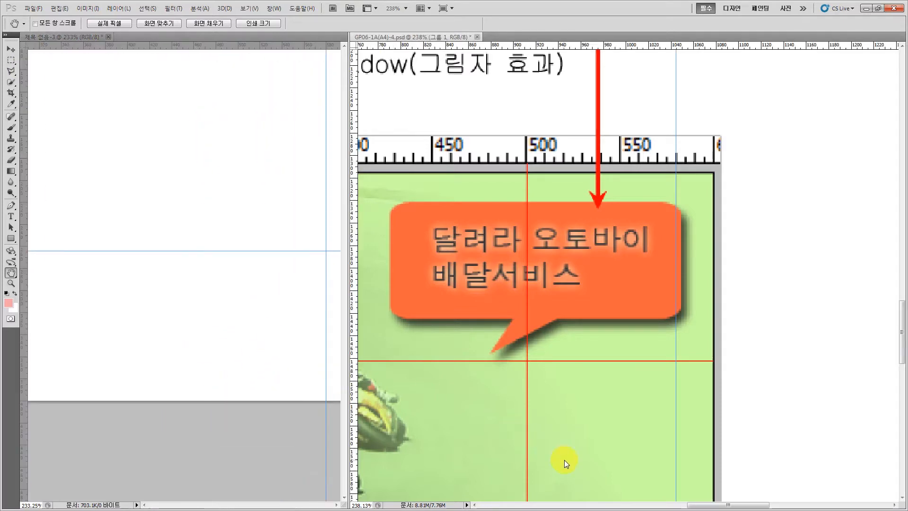
pyautogui.scroll(-10, 579, 376)
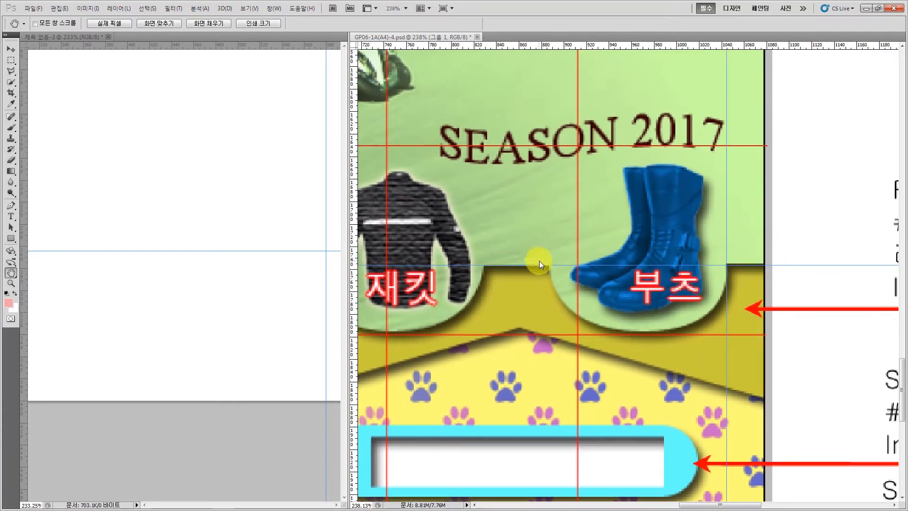
pyautogui.moveTo(353, 231); pyautogui.dragTo(549, 278)
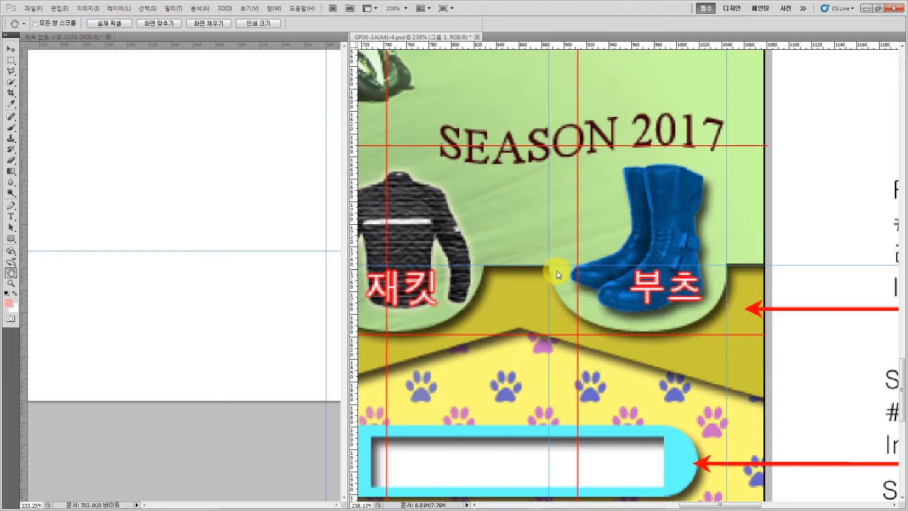
pyautogui.scroll(5, 617, 140)
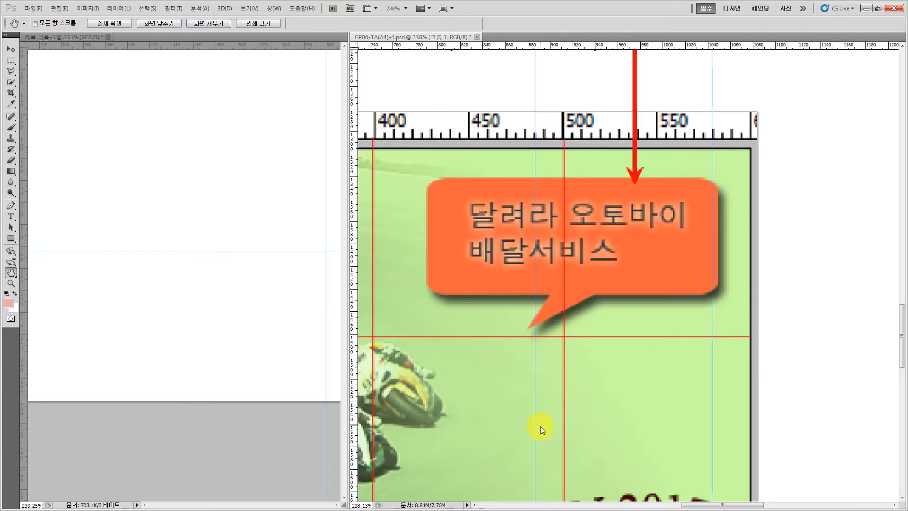
pyautogui.moveTo(537, 421); pyautogui.dragTo(416, 213)
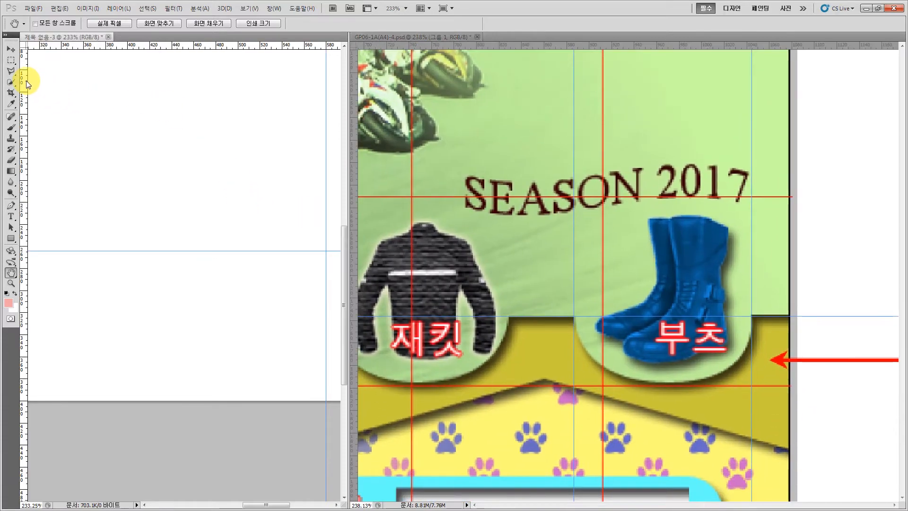
pyautogui.moveTo(24, 78); pyautogui.dragTo(216, 128)
# - Check the bottom edge of the cutouts against the reference image's ruler and place a horizontal guide at about 300 px in the homepage document
pyautogui.click(551, 288)
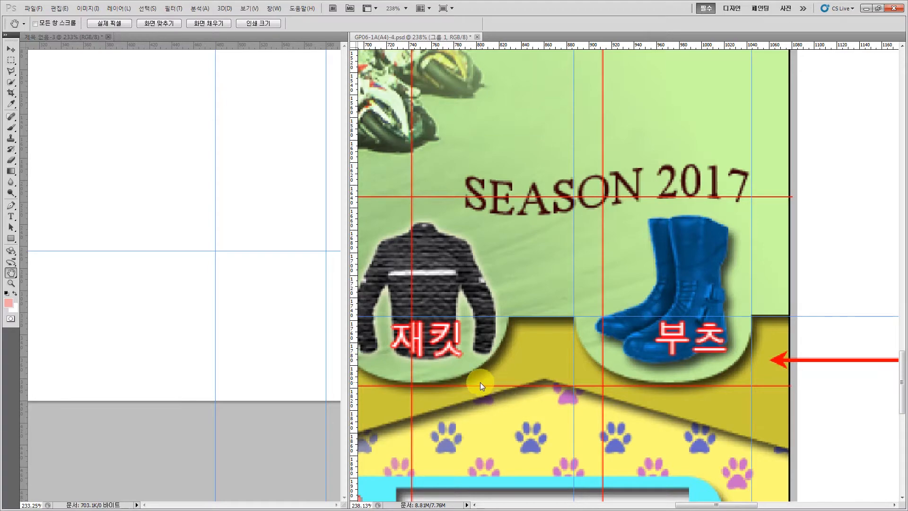
pyautogui.moveTo(507, 387); pyautogui.dragTo(647, 215)
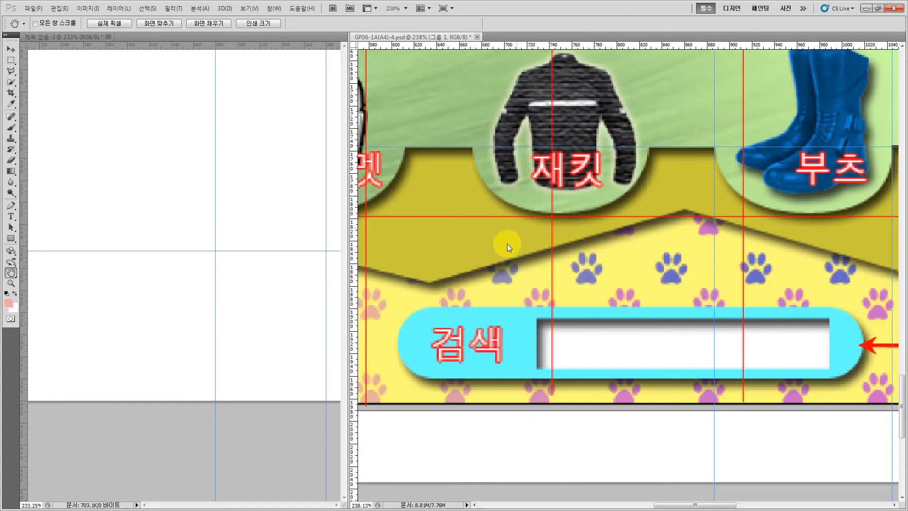
pyautogui.moveTo(585, 272); pyautogui.dragTo(861, 326)
pyautogui.moveTo(579, 337); pyautogui.dragTo(858, 335)
pyautogui.moveTo(569, 359); pyautogui.dragTo(723, 342)
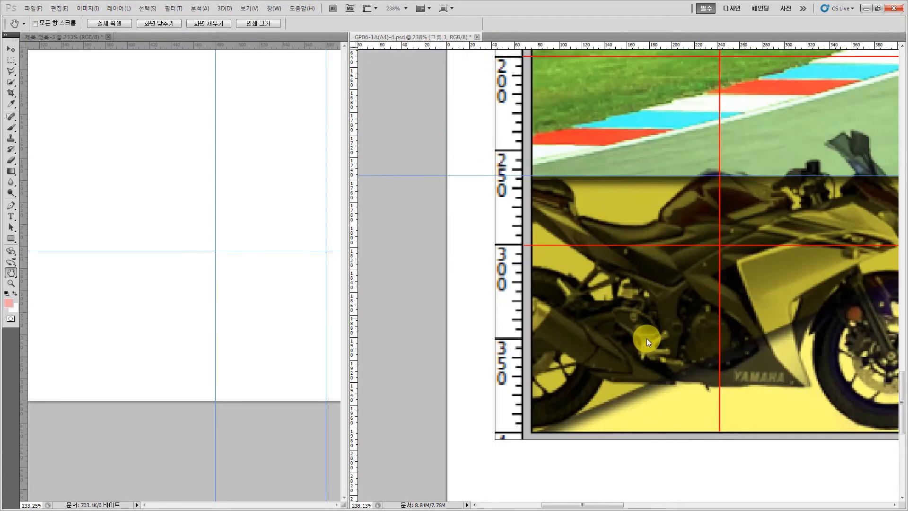
pyautogui.click(130, 300)
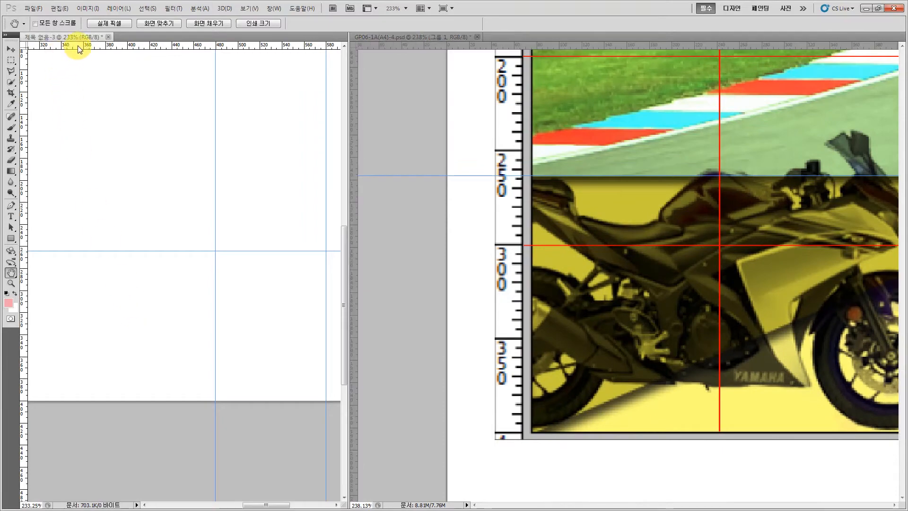
pyautogui.moveTo(76, 45); pyautogui.dragTo(104, 289)
# - Place a vertical guide at the left edge of the helmet cutout in the reference and compare it with the image's ruler
pyautogui.click(811, 269)
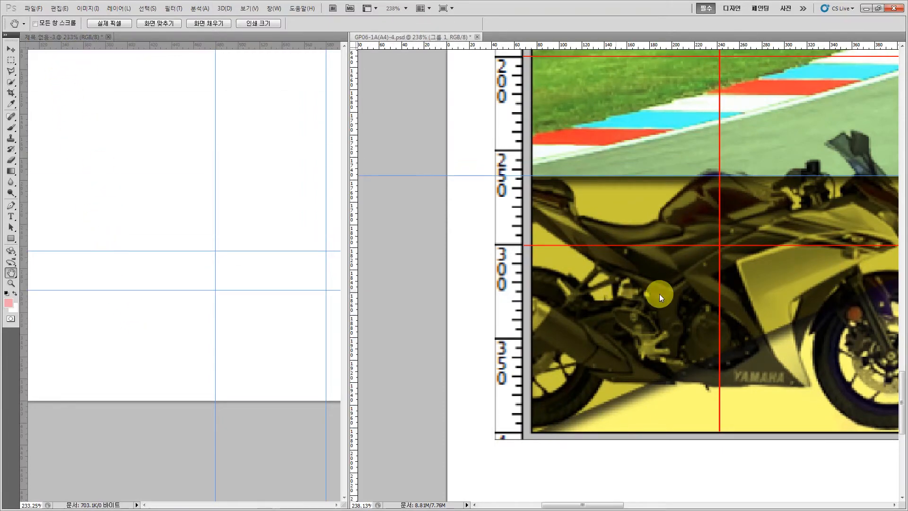
pyautogui.moveTo(875, 314); pyautogui.dragTo(671, 317)
pyautogui.moveTo(727, 317); pyautogui.dragTo(622, 327)
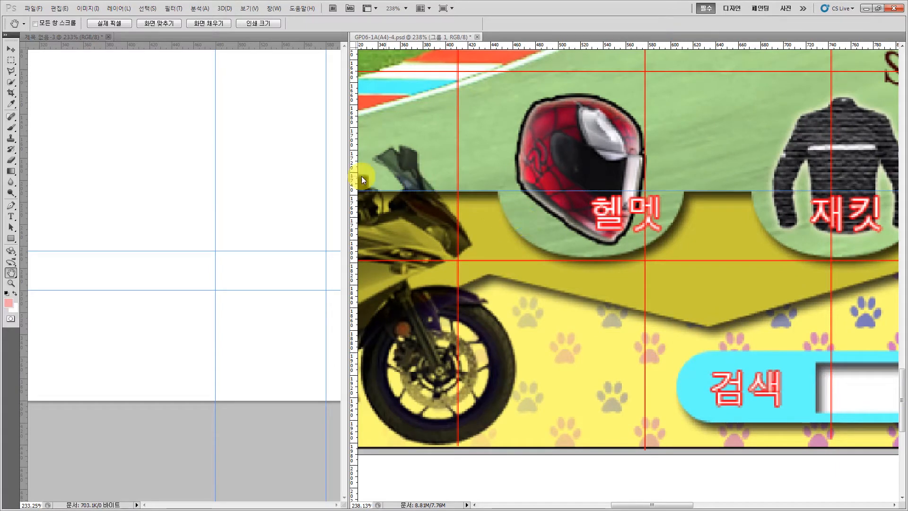
pyautogui.moveTo(354, 177); pyautogui.dragTo(499, 242)
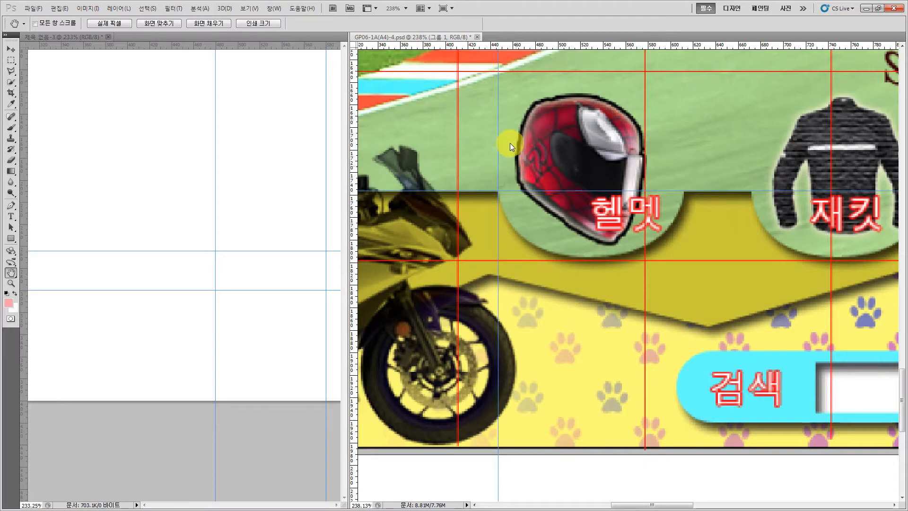
pyautogui.moveTo(512, 104); pyautogui.dragTo(541, 412)
pyautogui.moveTo(543, 172); pyautogui.dragTo(542, 341)
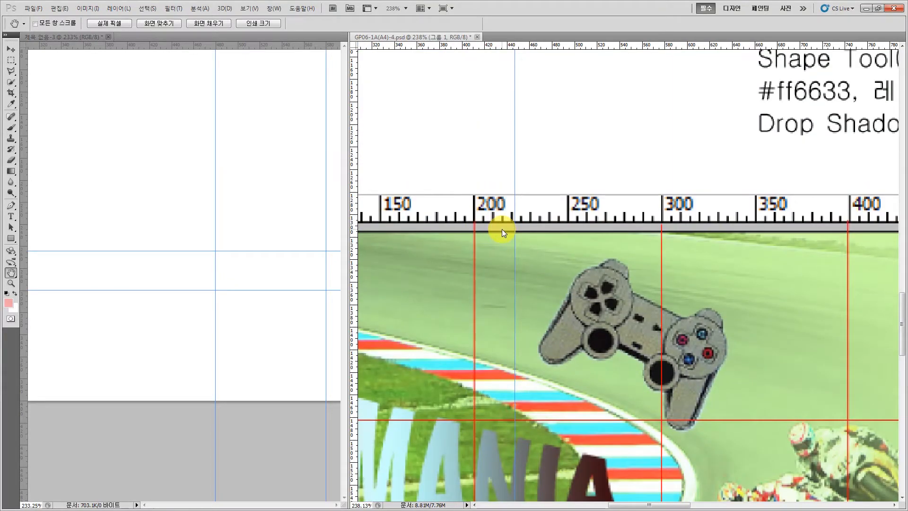
# - Place a vertical guide at about 220 px in the homepage document for the left edge of the helmet cutout
pyautogui.moveTo(23, 86); pyautogui.dragTo(55, 149)
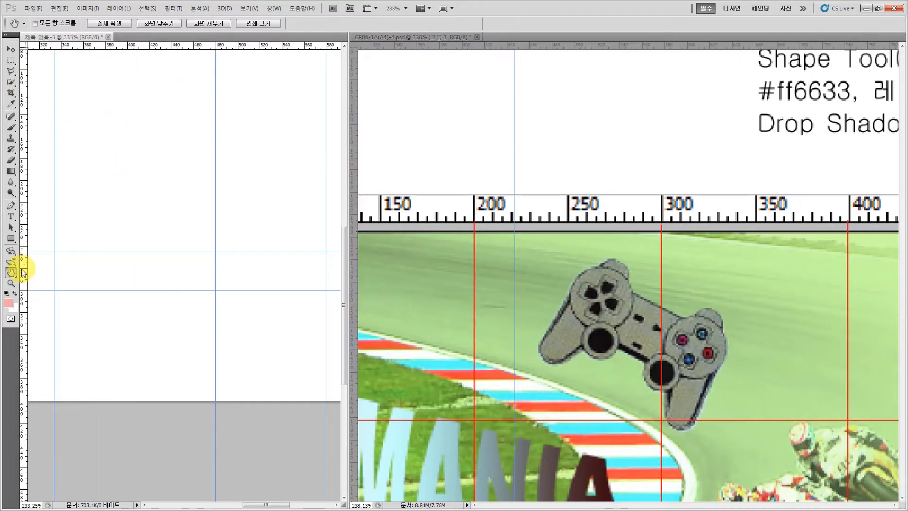
pyautogui.moveTo(150, 190); pyautogui.dragTo(241, 226)
pyautogui.press('v')
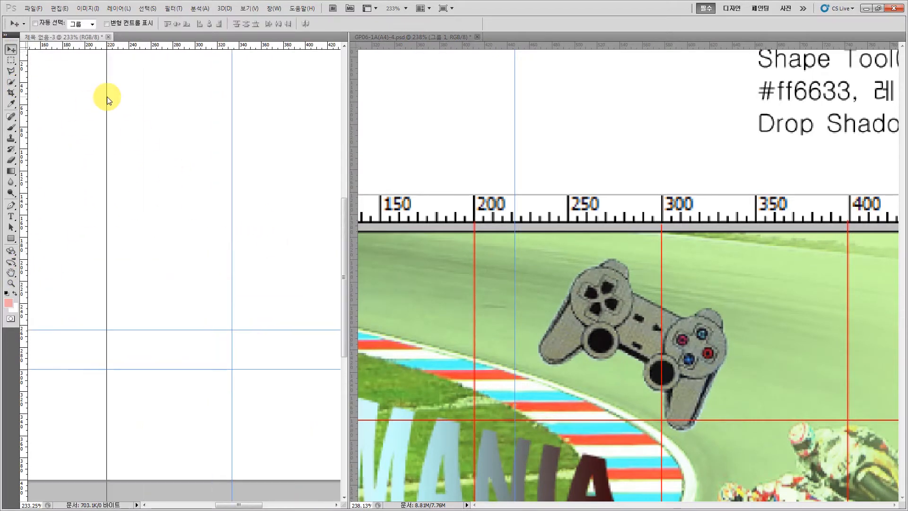
# - View the homepage document at 100% and examine the whole output design with its shape notes in the reference at 70%
pyautogui.hotkey('ctrl', '1')
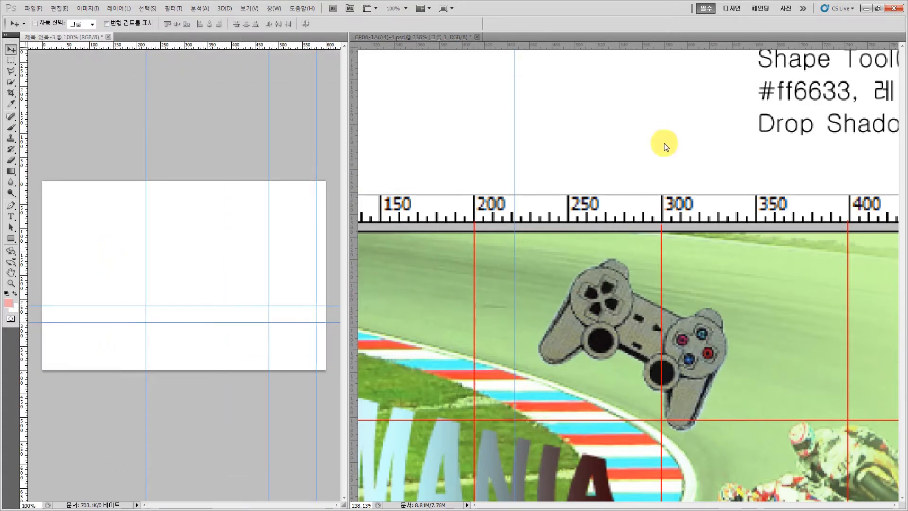
pyautogui.click(568, 260)
pyautogui.click(362, 505)
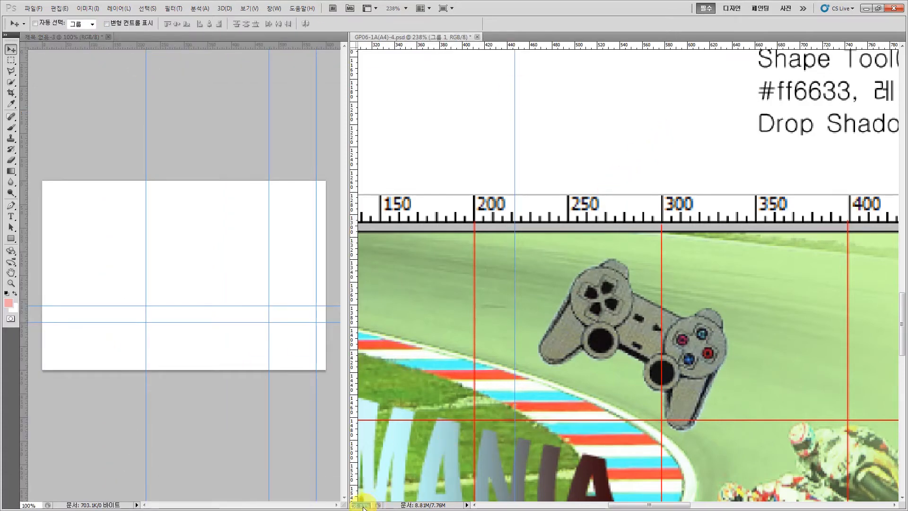
pyautogui.write('70')
pyautogui.press('Return')
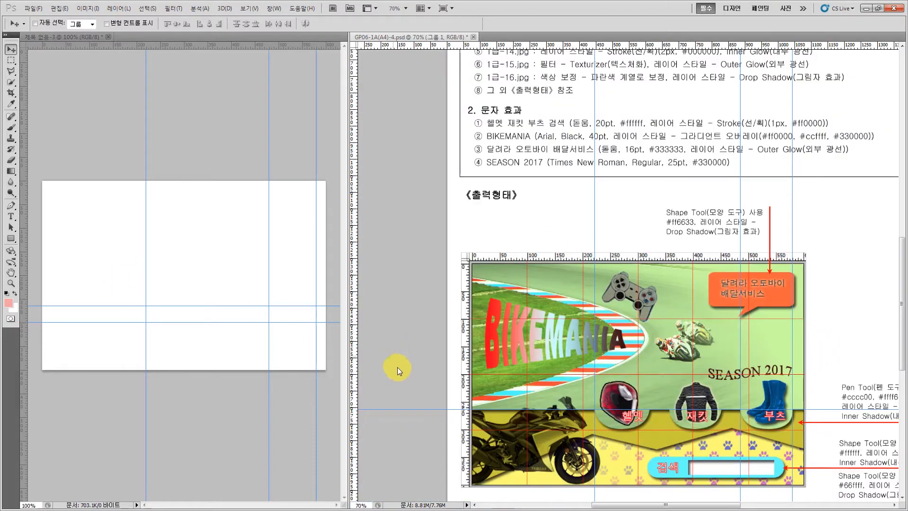
pyautogui.scroll(-3, 842, 218)
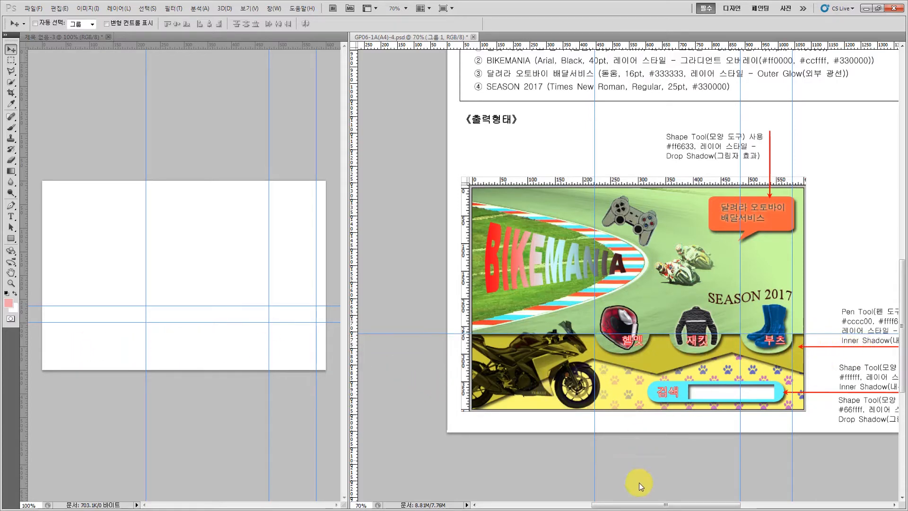
pyautogui.moveTo(672, 505); pyautogui.dragTo(690, 505)
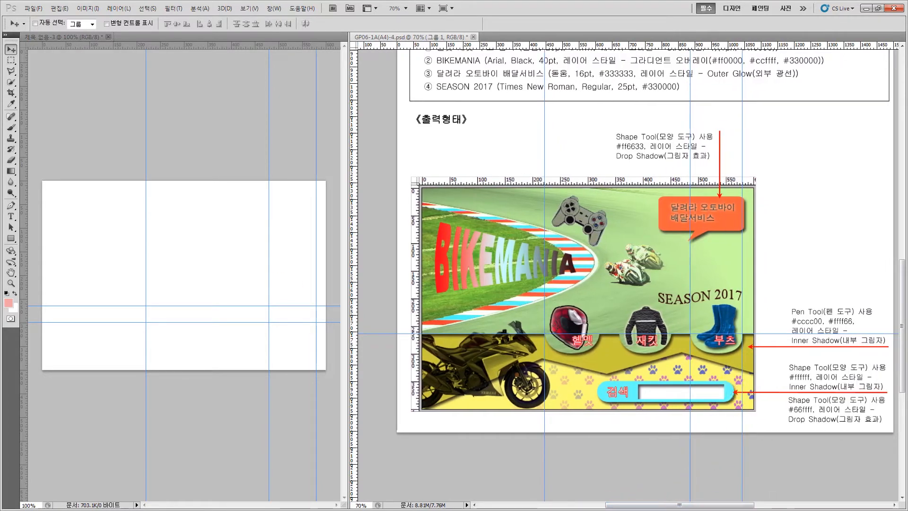
# - Draw a rectangle shape across the full width of the homepage document, from the 265 px guide down to the canvas bottom
pyautogui.click(131, 251)
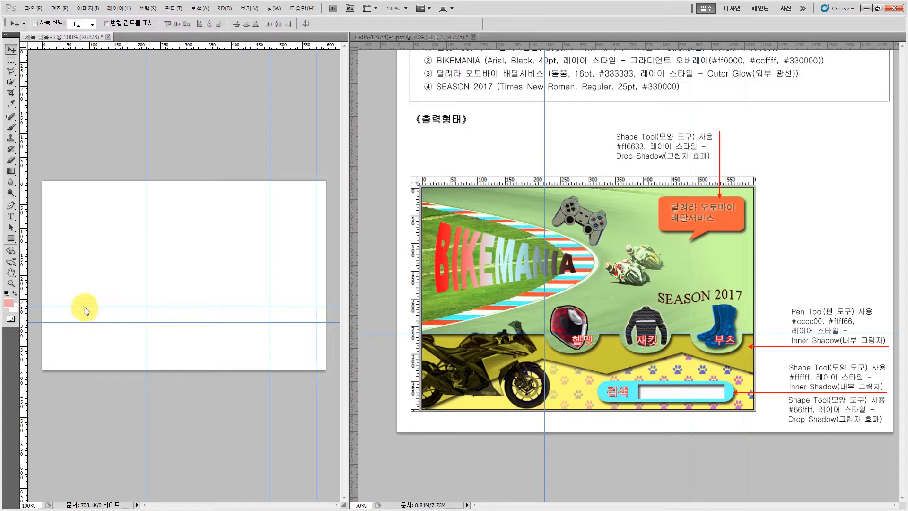
pyautogui.press('p')
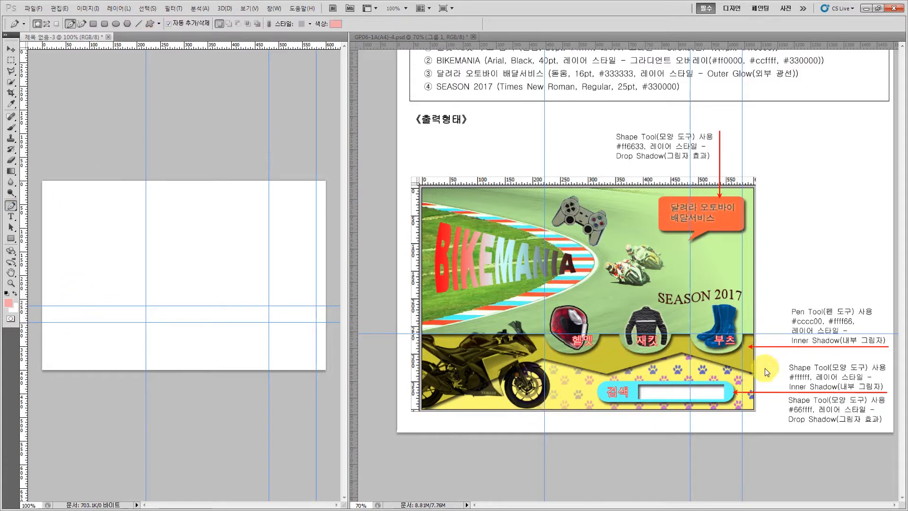
pyautogui.click(91, 27)
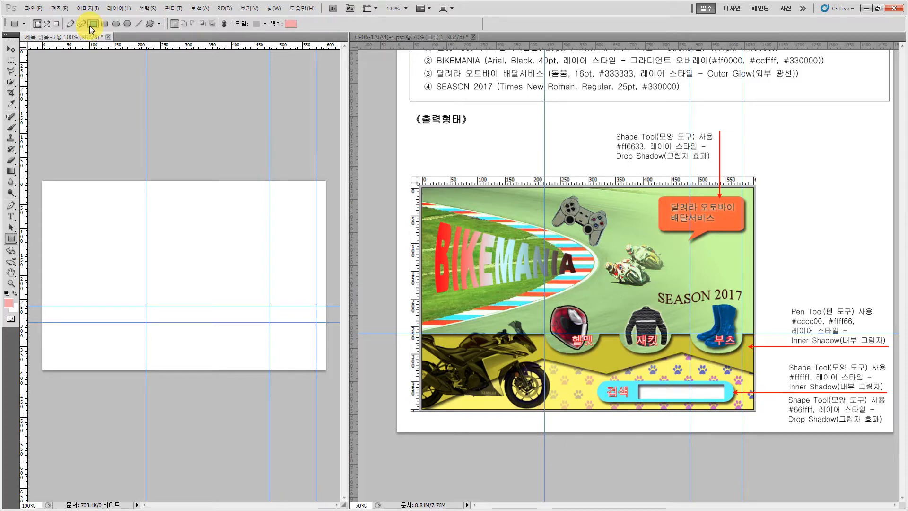
pyautogui.moveTo(42, 305); pyautogui.dragTo(326, 371)
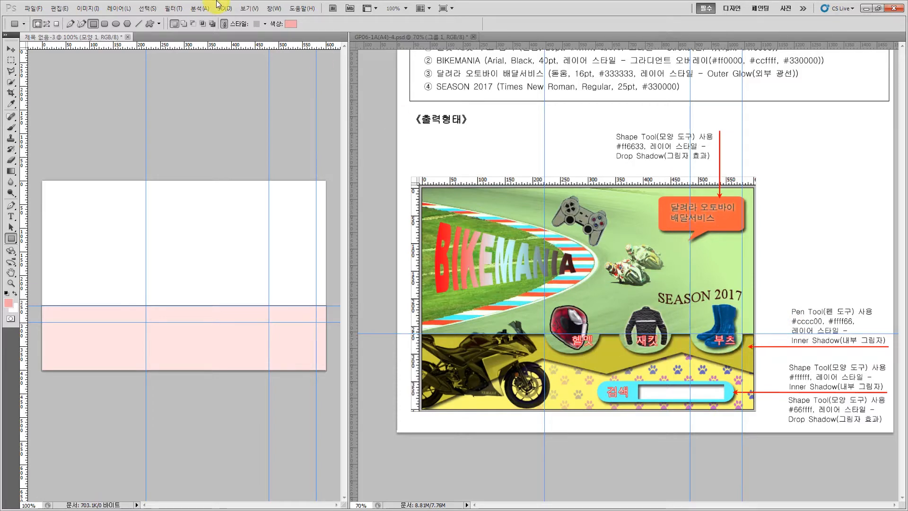
# - Subtract an ellipse about 100 px wide and 66 px high from the rectangle, between the two boots cutout guides
pyautogui.click(191, 24)
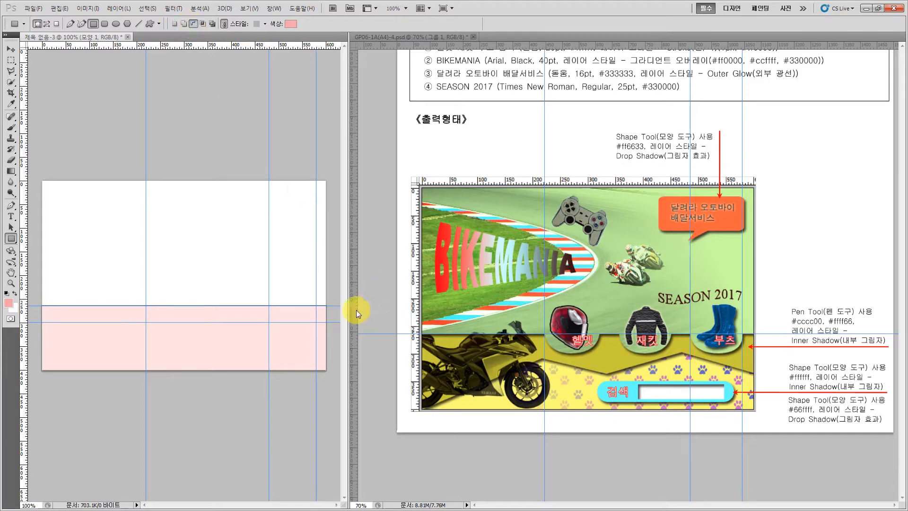
pyautogui.click(115, 25)
pyautogui.moveTo(317, 322); pyautogui.dragTo(267, 291)
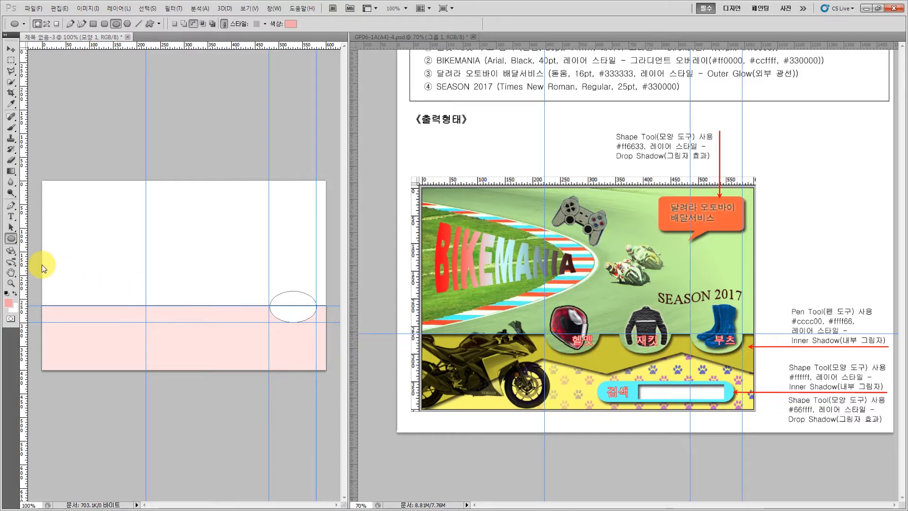
# - Copy the subtracted ellipse to the jacket and helmet cutout positions and distribute all three ellipses evenly in the horizontal direction
pyautogui.press('a')
pyautogui.click(303, 298)
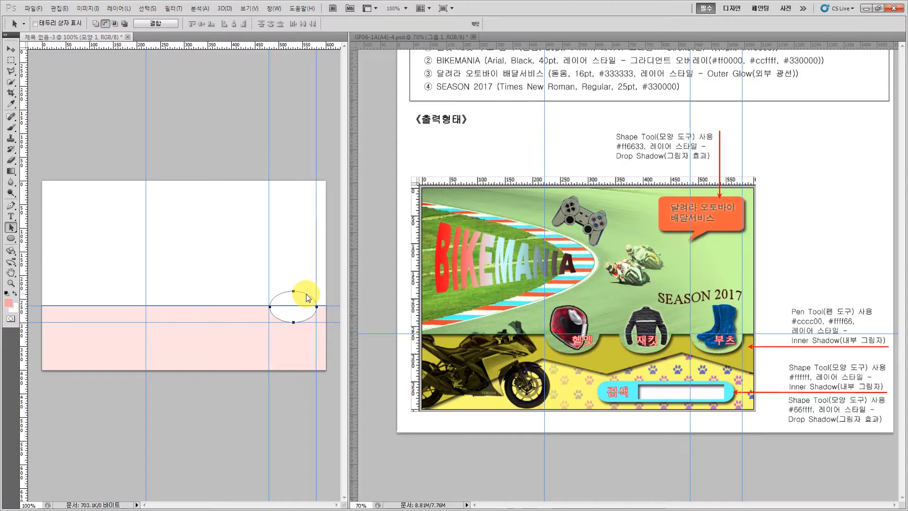
pyautogui.moveTo(306, 296); pyautogui.dragTo(182, 299)
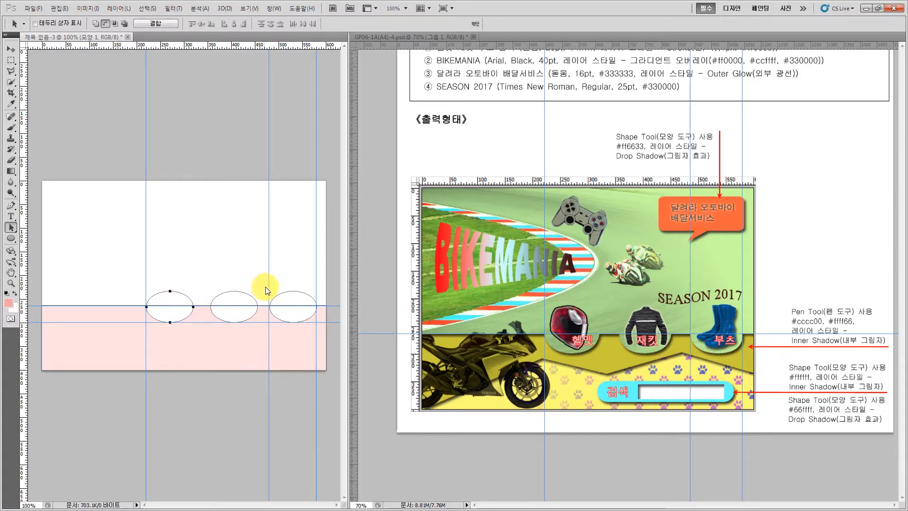
pyautogui.keyDown('shift'); pyautogui.click(244, 292); pyautogui.keyUp('shift')
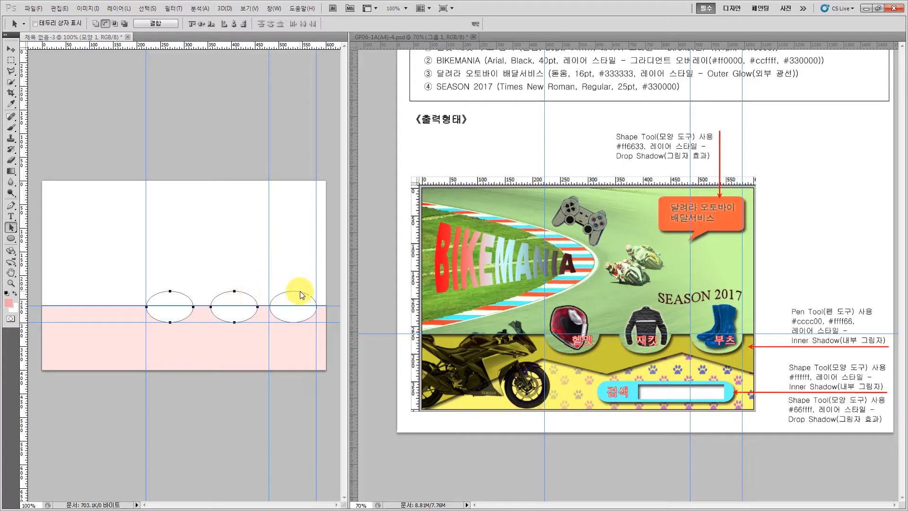
pyautogui.keyDown('shift'); pyautogui.click(300, 292); pyautogui.keyUp('shift')
pyautogui.click(312, 23)
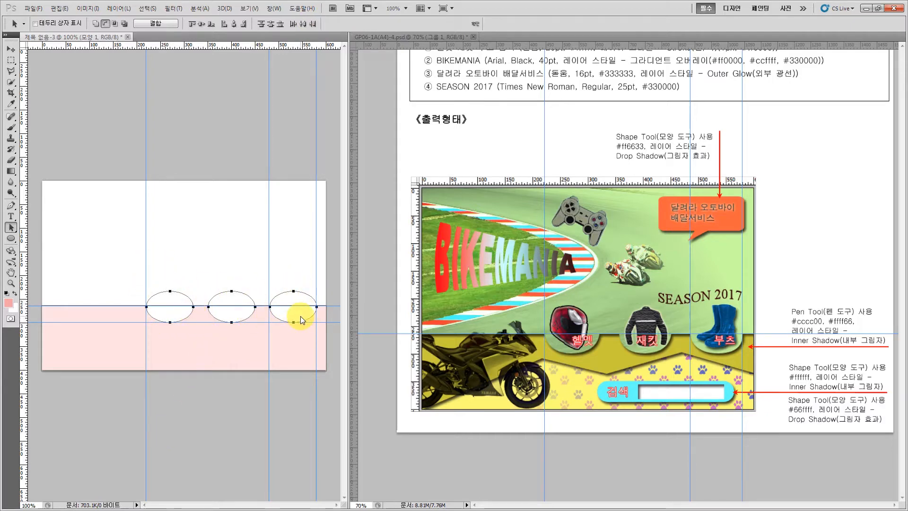
pyautogui.click(239, 411)
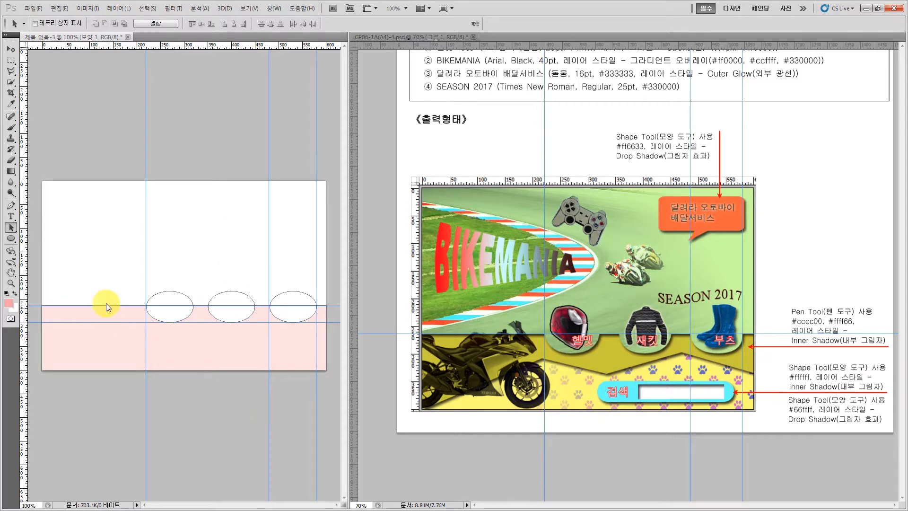
# - Combine the rectangle and the three subtracted ellipses into a single path
pyautogui.moveTo(207, 328); pyautogui.dragTo(333, 397)
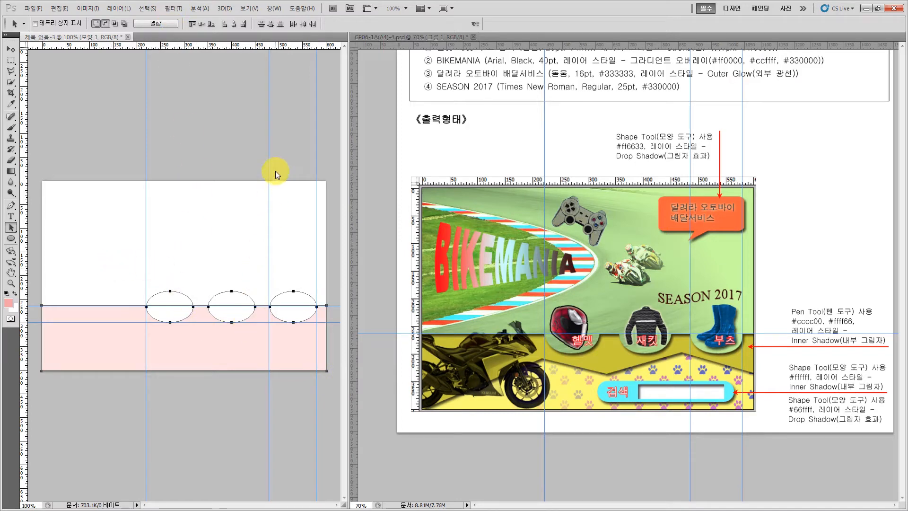
pyautogui.click(147, 23)
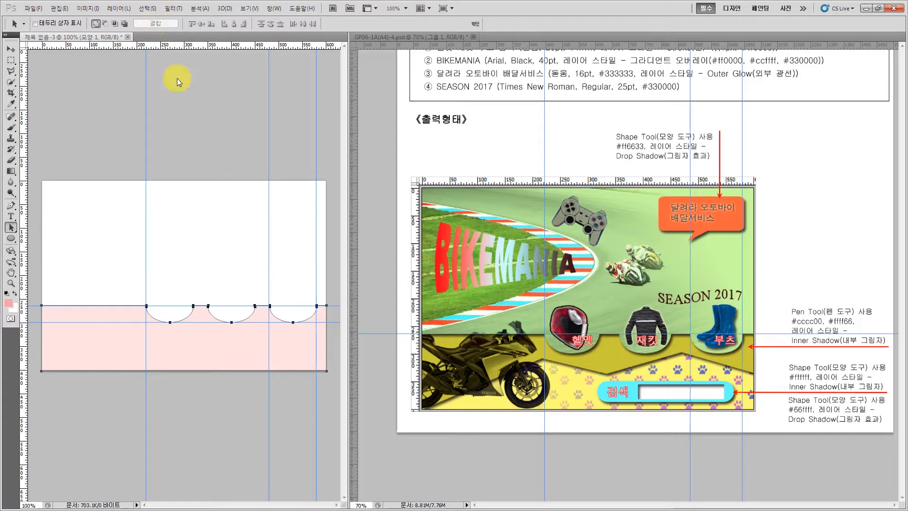
pyautogui.click(212, 233)
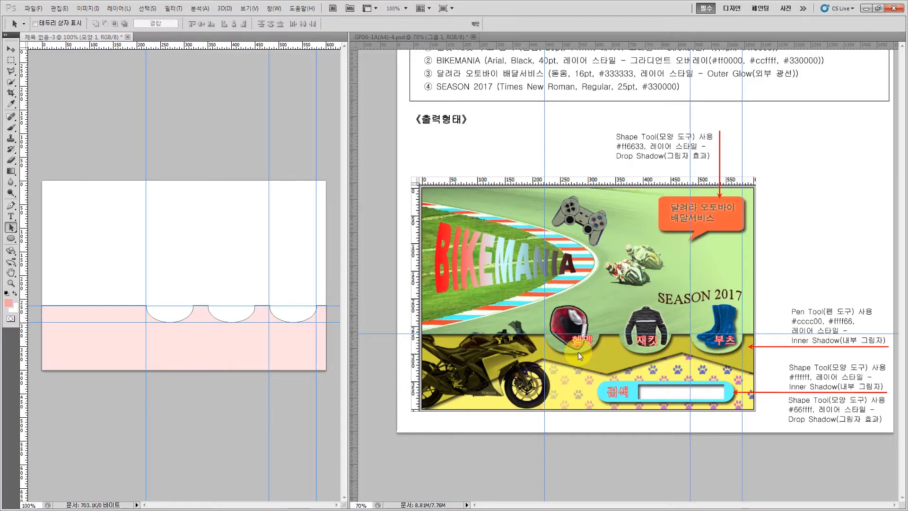
# - Set the menu bar shape's fill colour to #cccc00 and its layer opacity to 100%
pyautogui.click(86, 333)
pyautogui.press('F7')
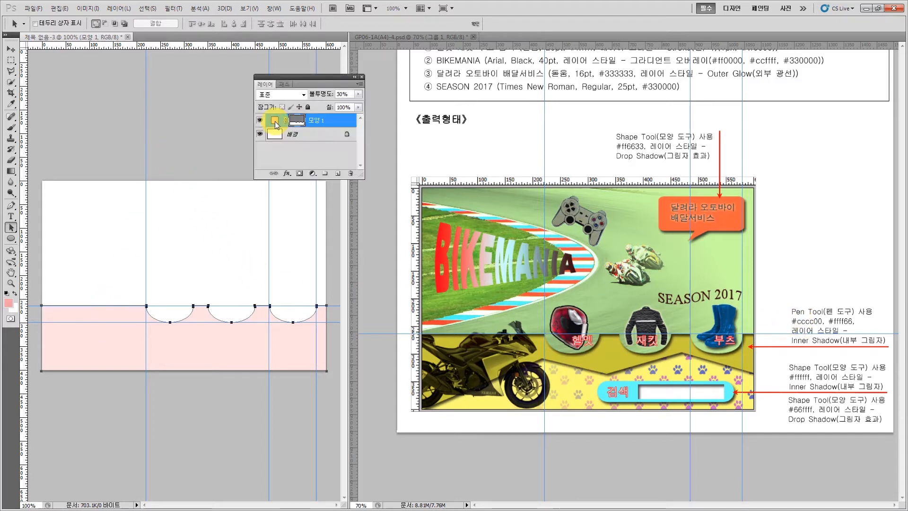
pyautogui.doubleClick(275, 121)
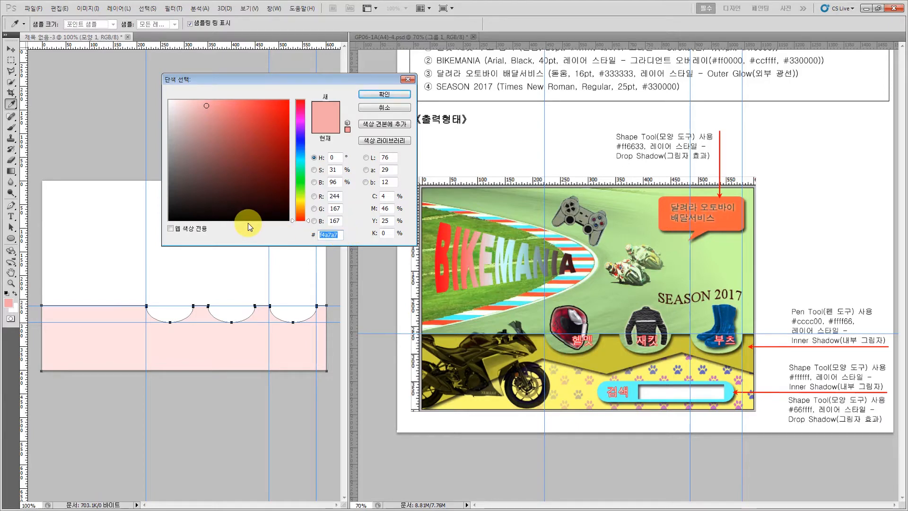
pyautogui.press('BackSpace')
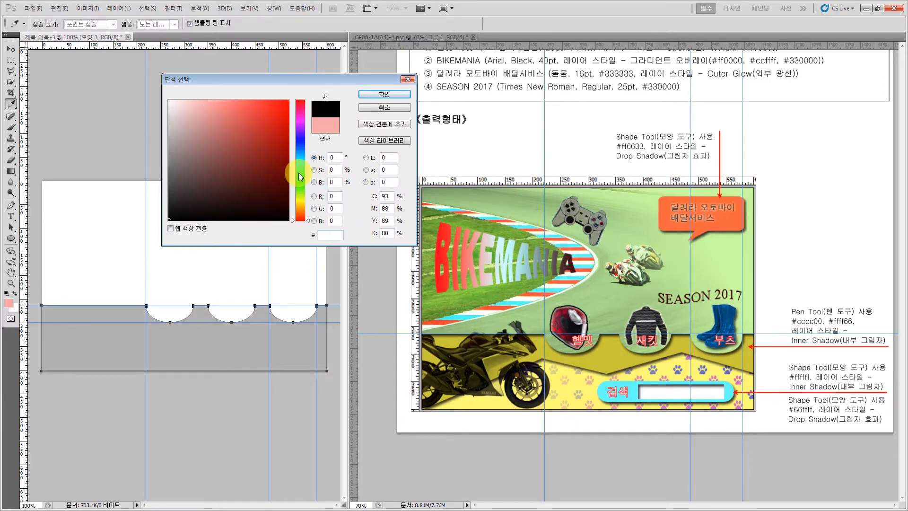
pyautogui.write('cccc00')
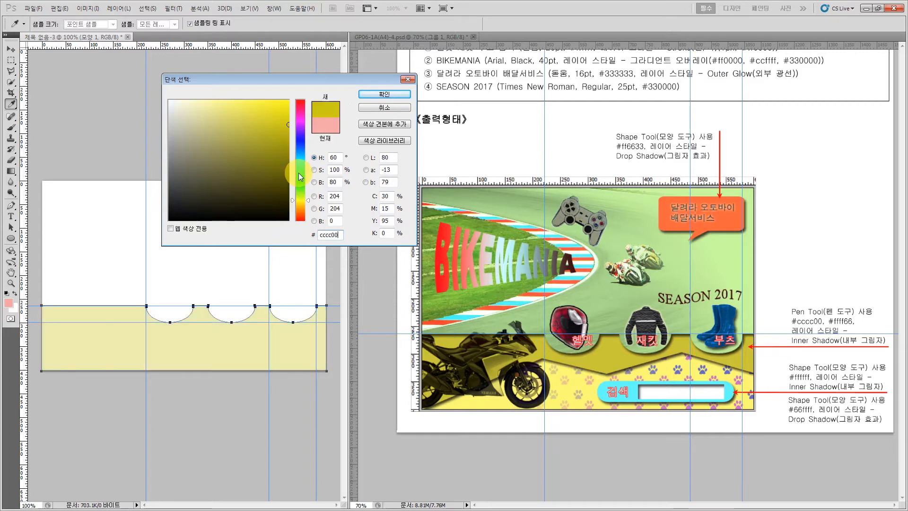
pyautogui.click(364, 94)
pyautogui.click(343, 94)
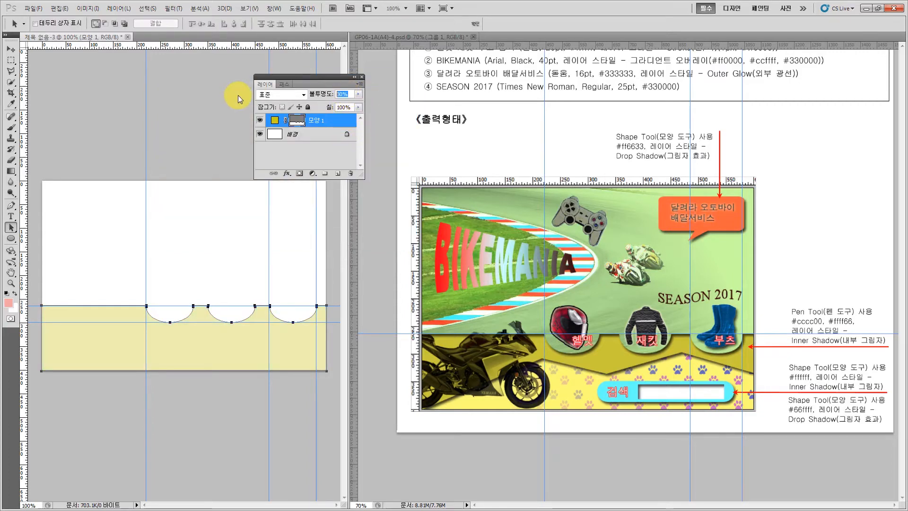
pyautogui.write('100')
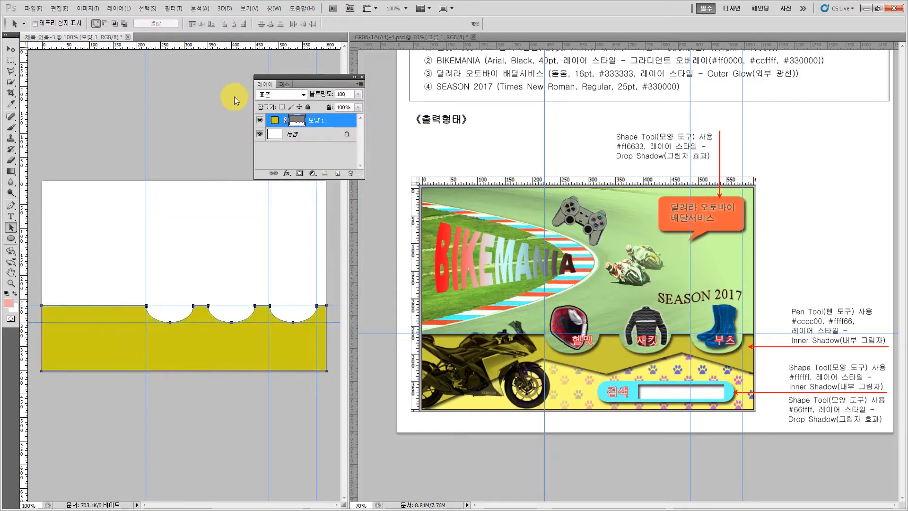
# - Confirm the menu bar shape's 100% opacity and add an Inner Shadow layer style to it
pyautogui.press('Return')
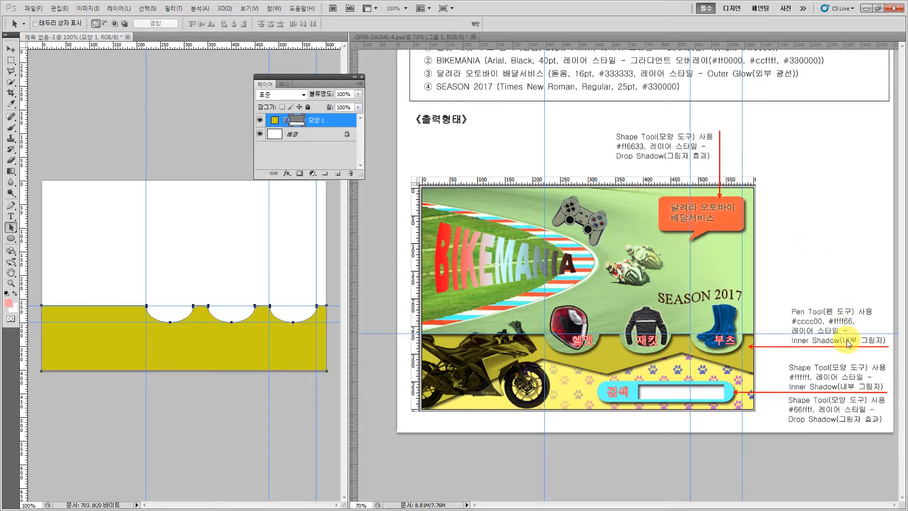
pyautogui.click(287, 173)
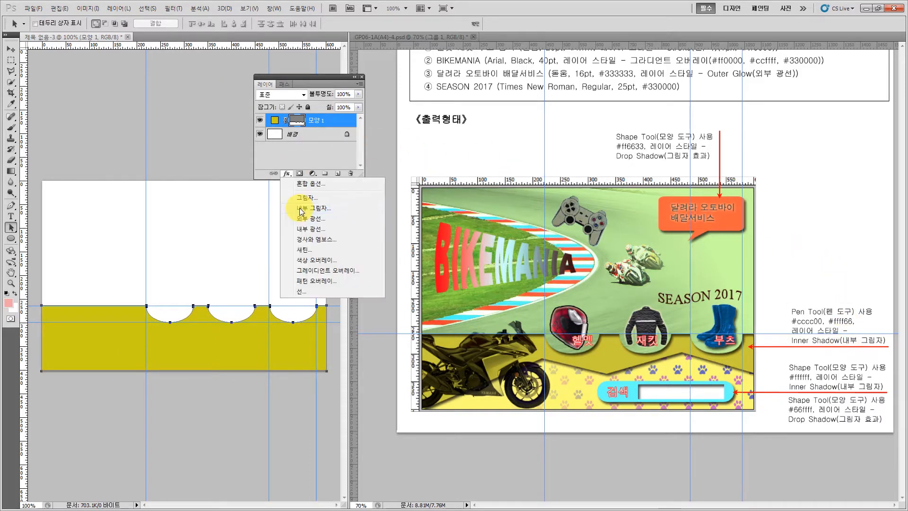
pyautogui.click(300, 207)
pyautogui.click(322, 79)
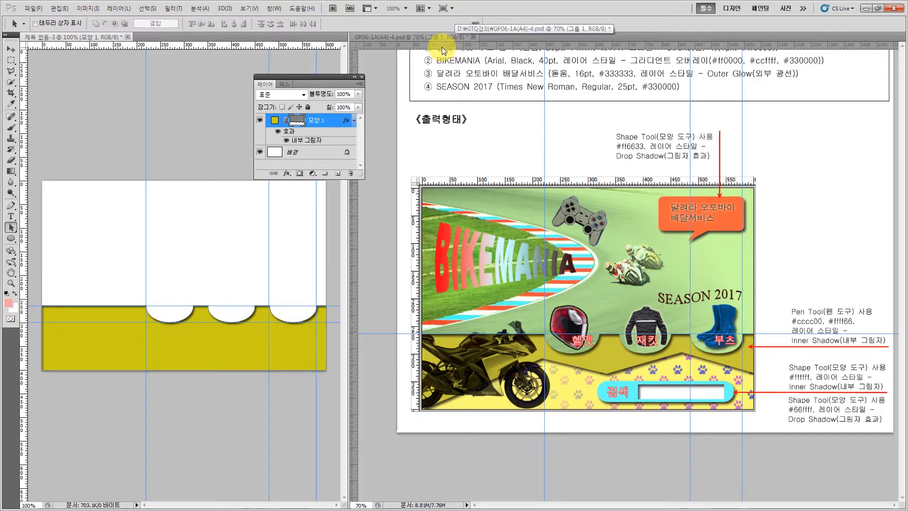
# - Place two horizontal guides in the reference document, at the lower and upper corners of the menu bar's zigzag edge
pyautogui.moveTo(443, 46); pyautogui.dragTo(471, 374)
pyautogui.click(471, 374)
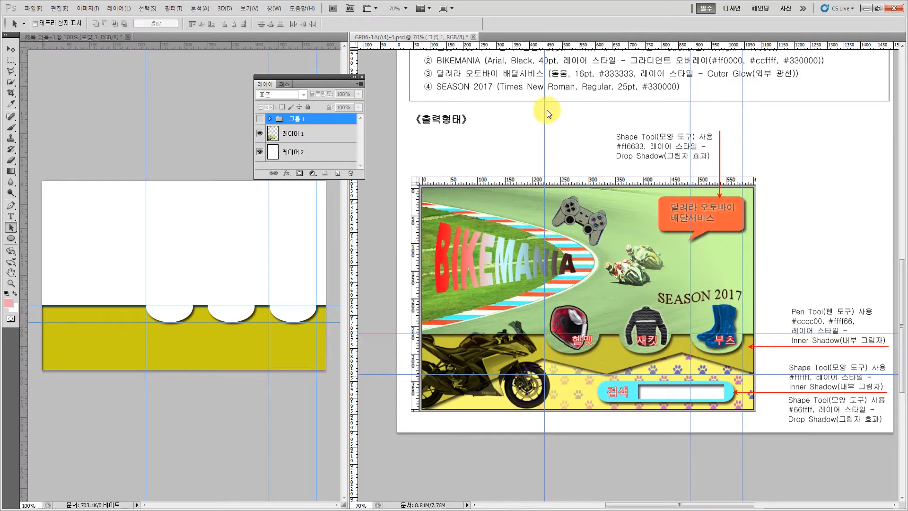
pyautogui.moveTo(511, 47); pyautogui.dragTo(587, 353)
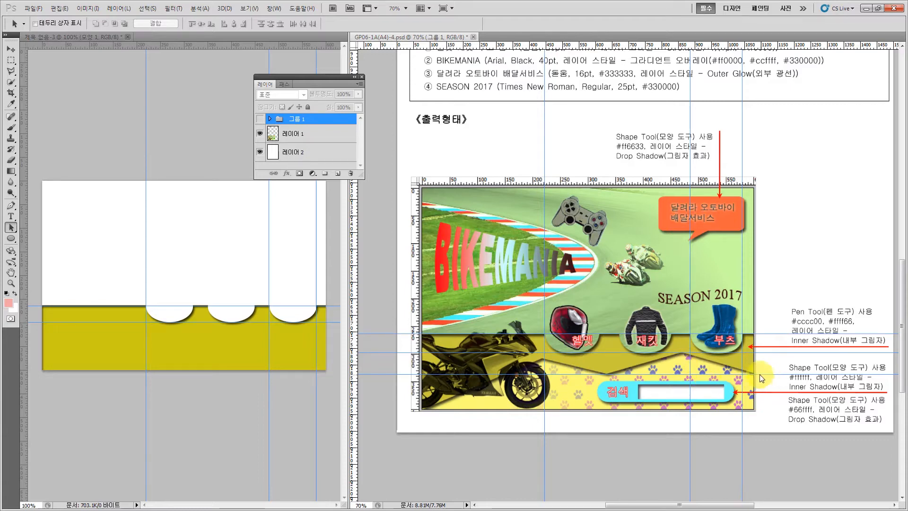
# - Mark the four corner points of the reference's zigzag edge with small translucent pink ellipses
pyautogui.click(12, 238)
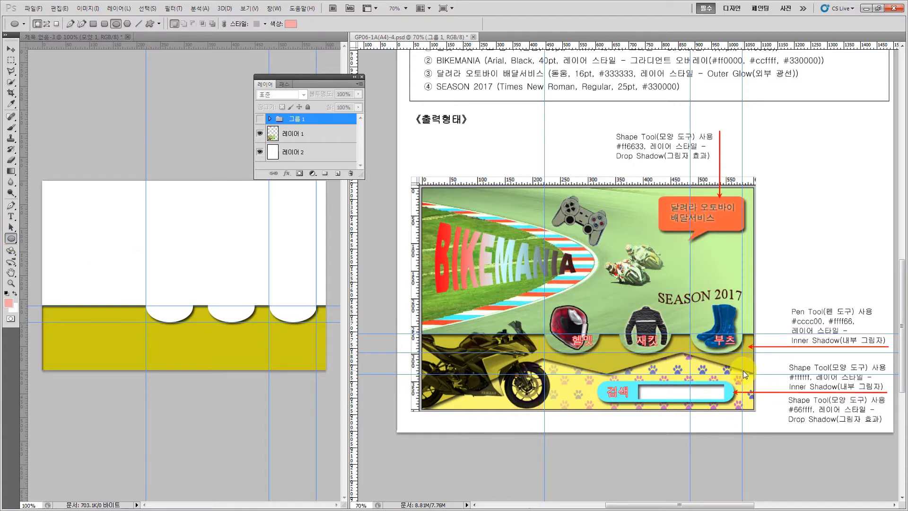
pyautogui.moveTo(744, 378); pyautogui.dragTo(763, 367)
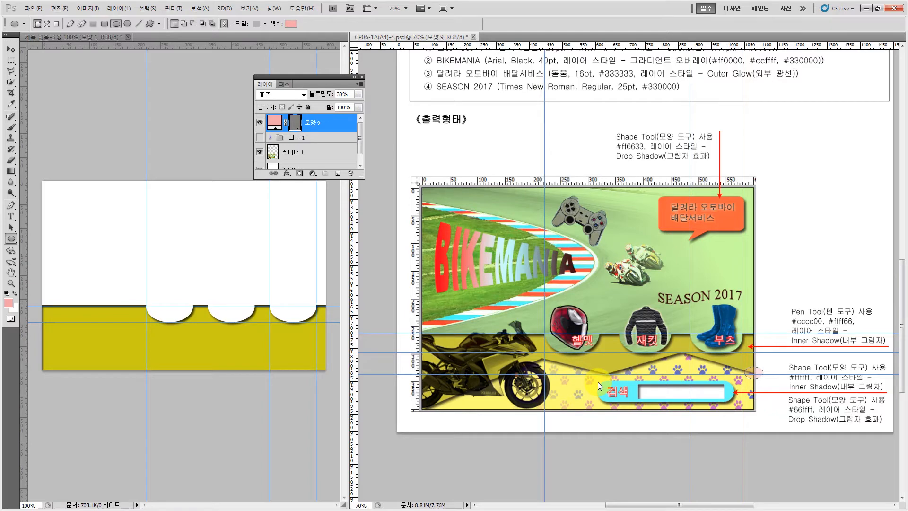
pyautogui.moveTo(615, 367); pyautogui.dragTo(616, 368)
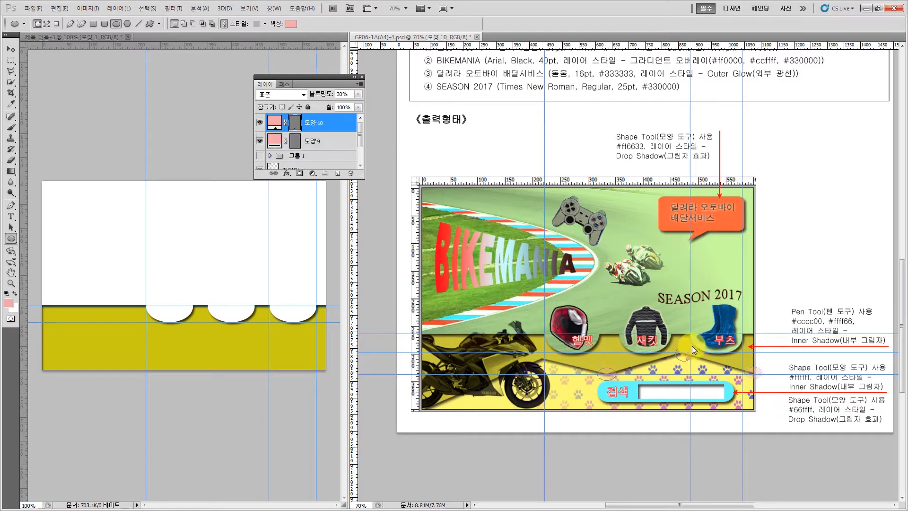
pyautogui.moveTo(691, 345); pyautogui.dragTo(691, 346)
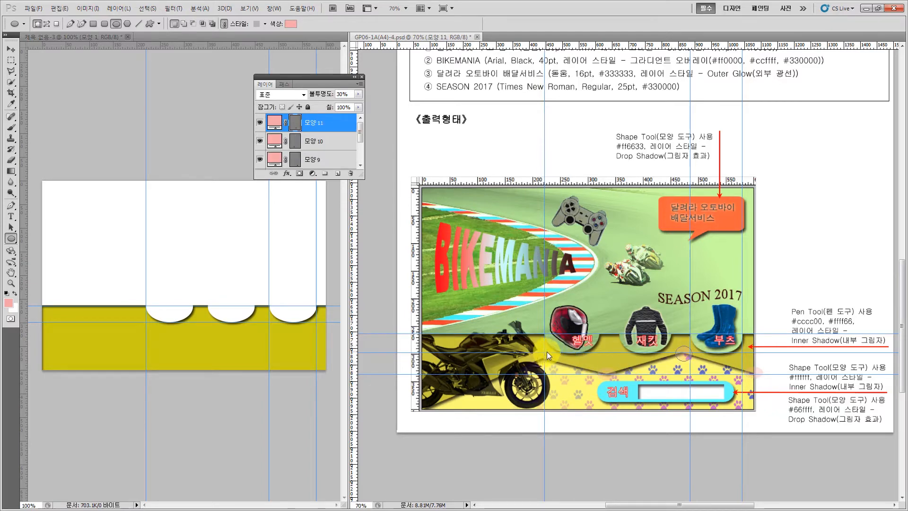
pyautogui.moveTo(546, 350); pyautogui.dragTo(547, 352)
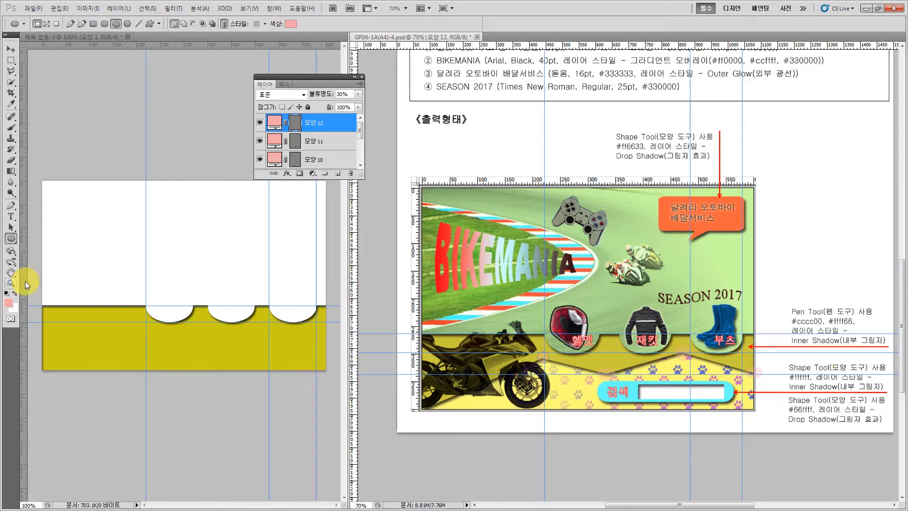
# - Move the lower reference guide up to where the zigzag edge meets the image's right border
pyautogui.click(11, 283)
pyautogui.moveTo(751, 470); pyautogui.dragTo(799, 470)
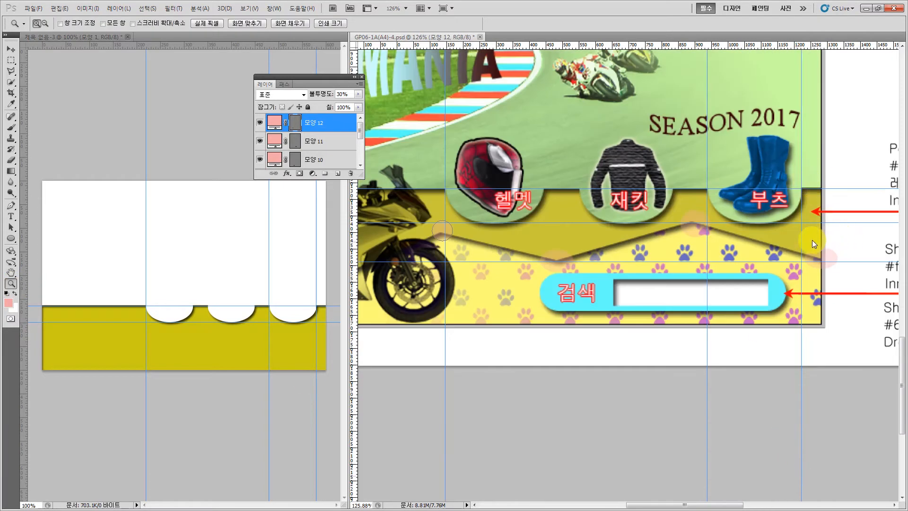
pyautogui.moveTo(867, 314); pyautogui.dragTo(869, 347)
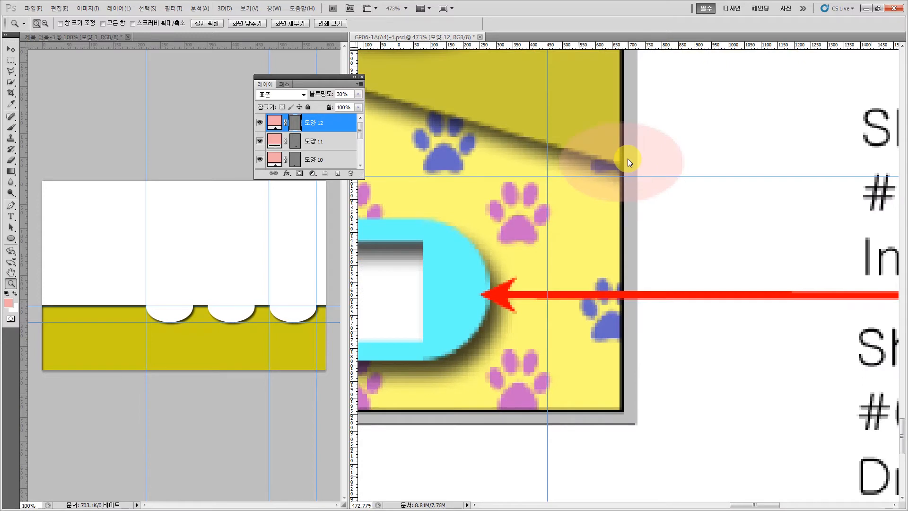
pyautogui.click(11, 49)
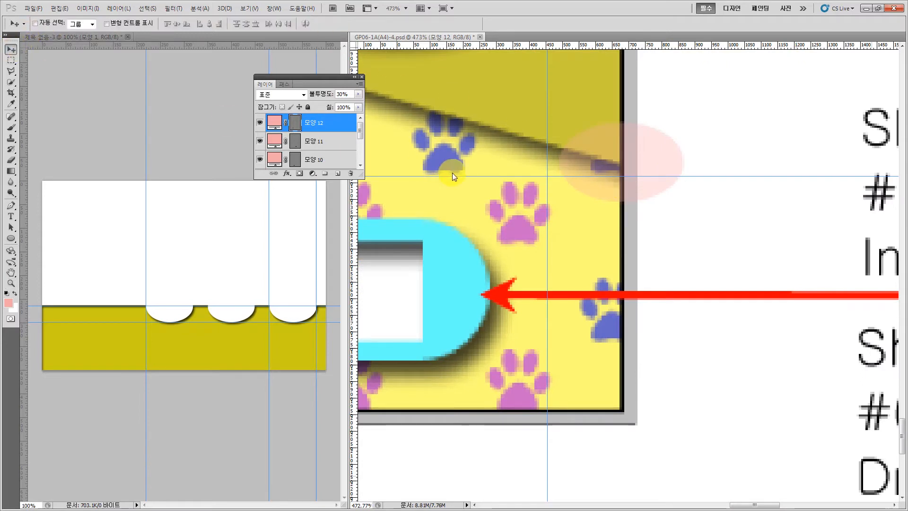
pyautogui.moveTo(531, 177); pyautogui.dragTo(534, 170)
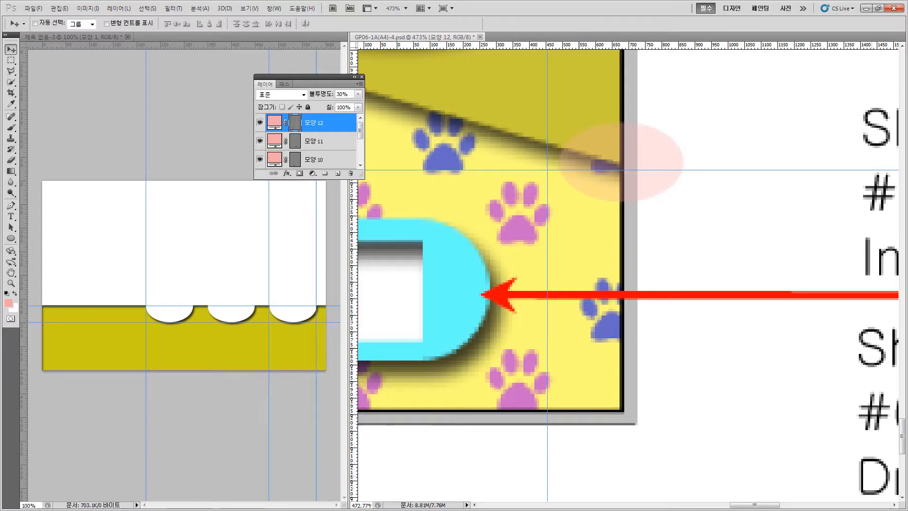
# - Add a matching horizontal guide at about 335 px in the 600 × 400 document for the zigzag's lower corners
pyautogui.click(11, 272)
pyautogui.click(368, 504)
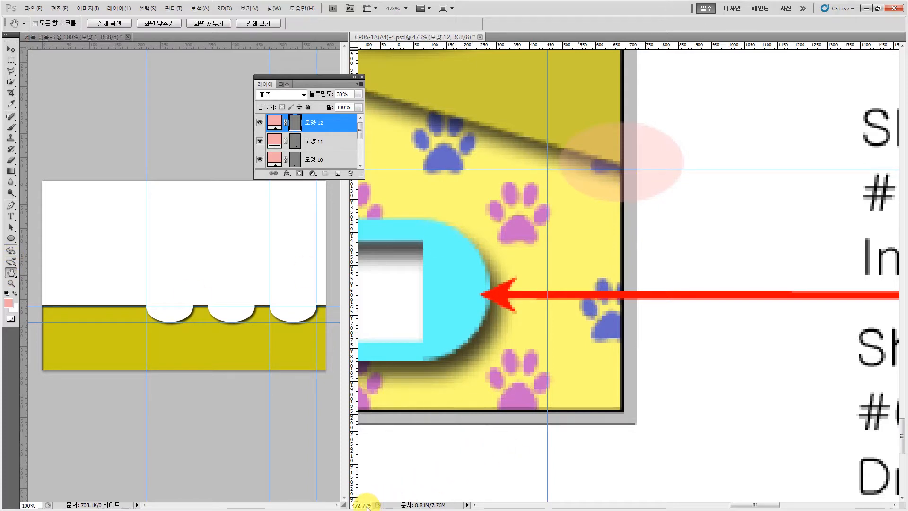
pyautogui.write('60')
pyautogui.press('Return')
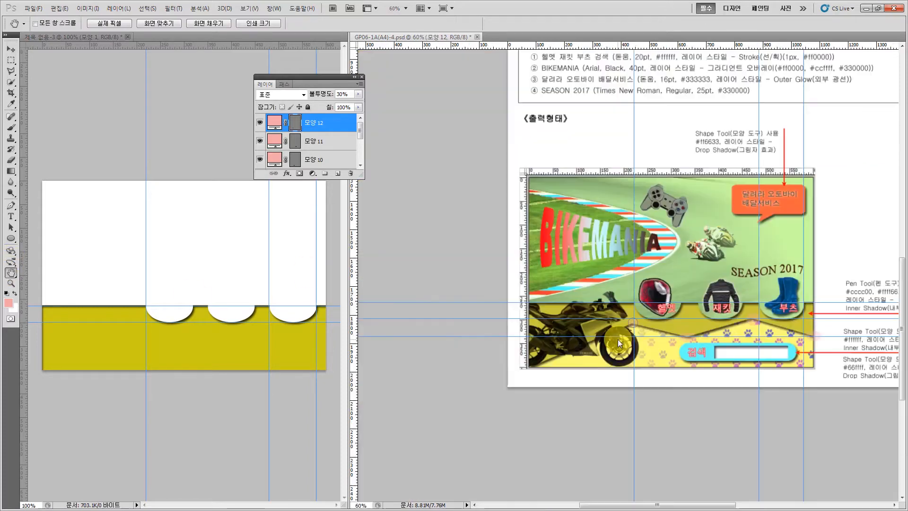
pyautogui.click(11, 283)
pyautogui.click(776, 430)
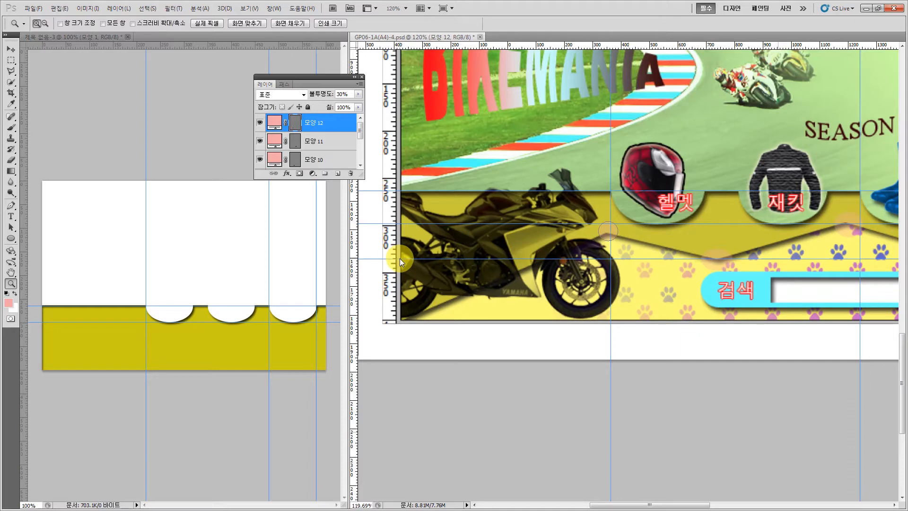
pyautogui.click(68, 143)
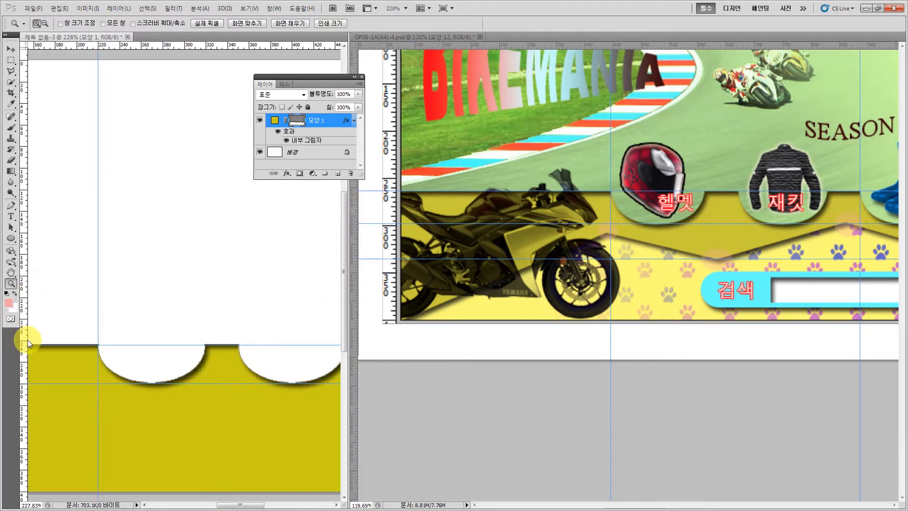
pyautogui.click(11, 50)
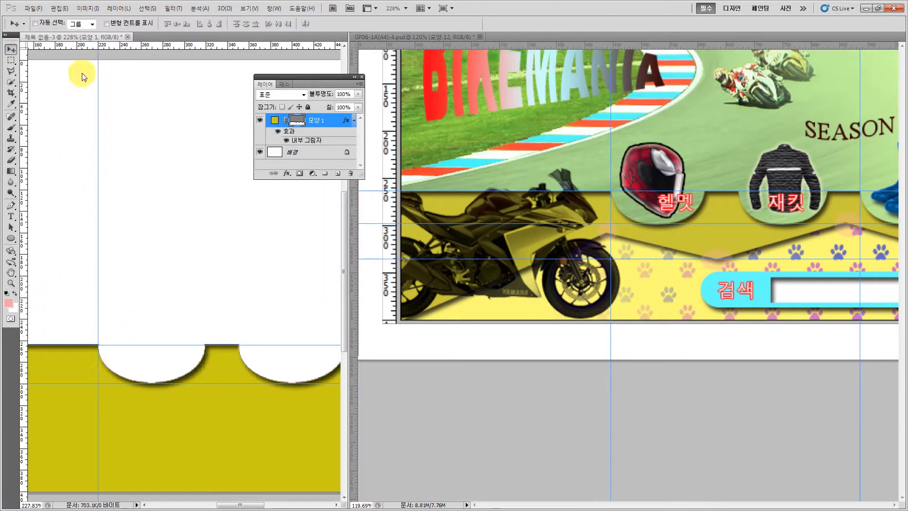
pyautogui.moveTo(70, 47); pyautogui.dragTo(152, 421)
# - Move the upper reference guide down to the zigzag's leftmost marked corner, above the motorcycle's front wheel
pyautogui.press('h')
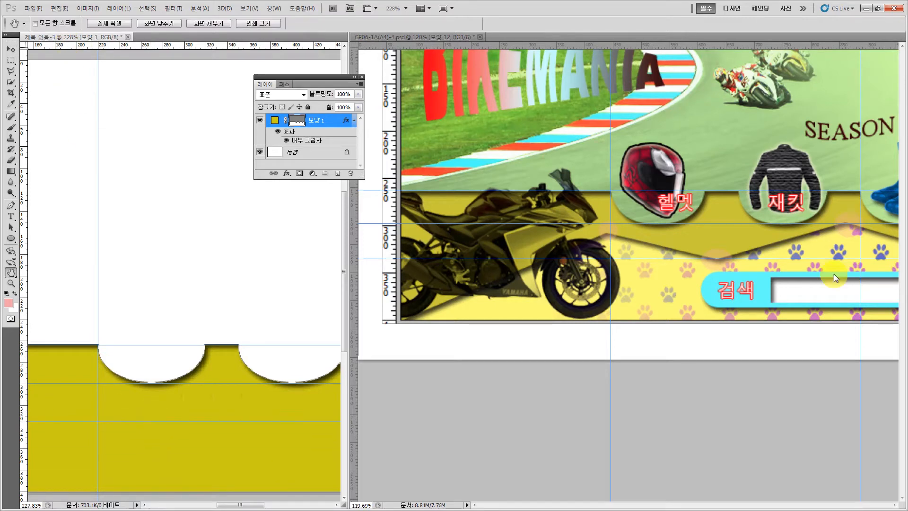
pyautogui.click(846, 250)
pyautogui.moveTo(873, 249); pyautogui.dragTo(566, 306)
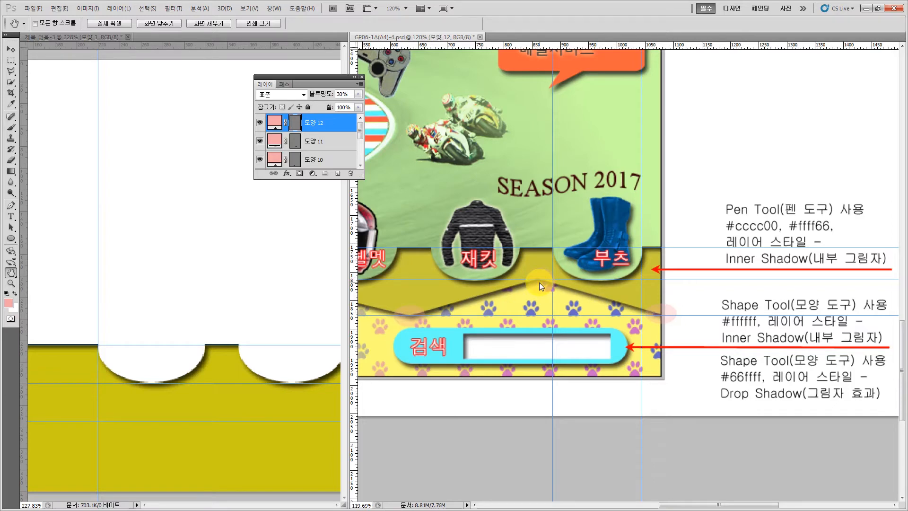
pyautogui.moveTo(539, 282); pyautogui.dragTo(637, 283)
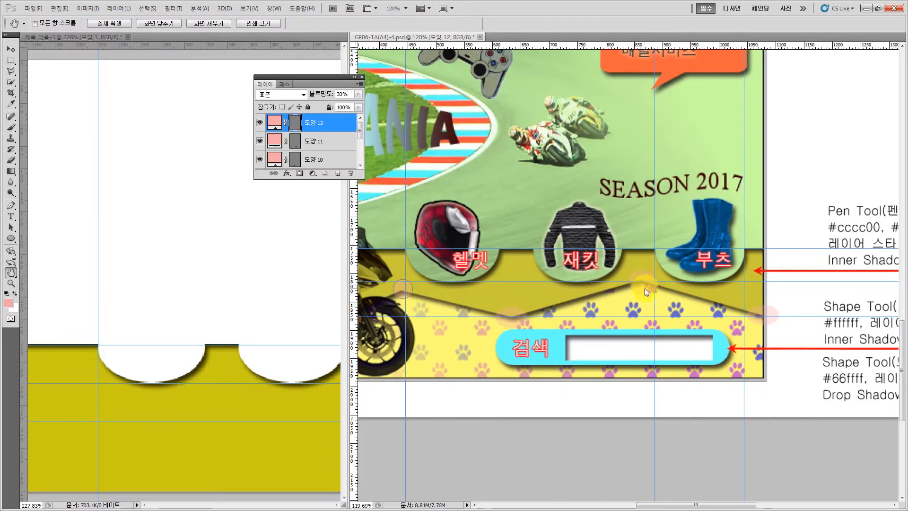
pyautogui.moveTo(574, 308); pyautogui.dragTo(614, 307)
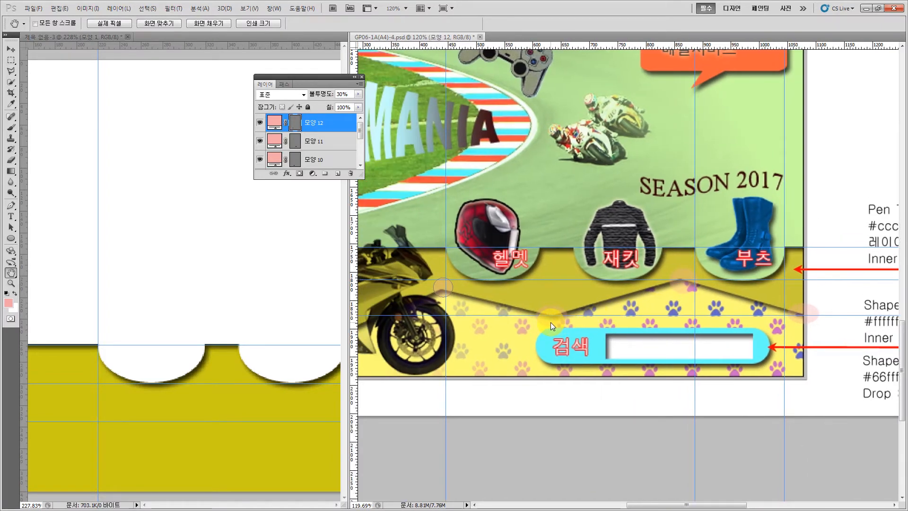
pyautogui.moveTo(496, 311); pyautogui.dragTo(580, 311)
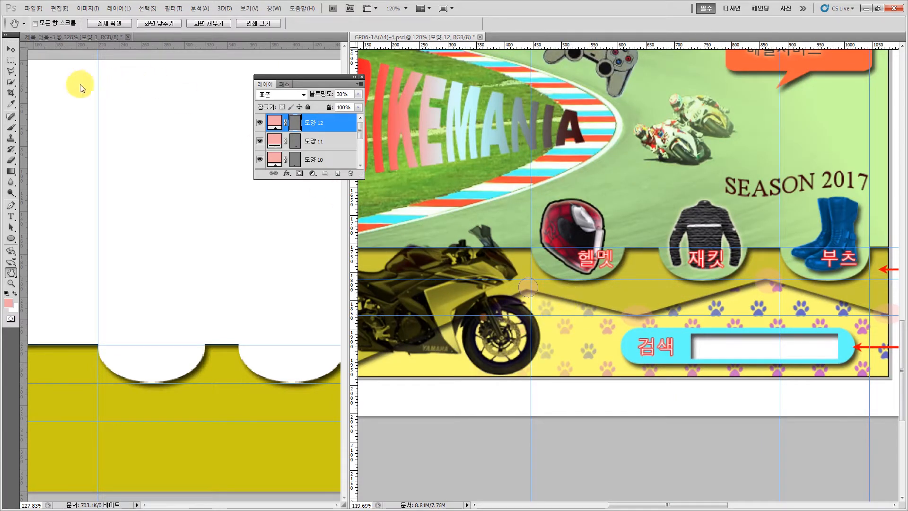
pyautogui.click(10, 49)
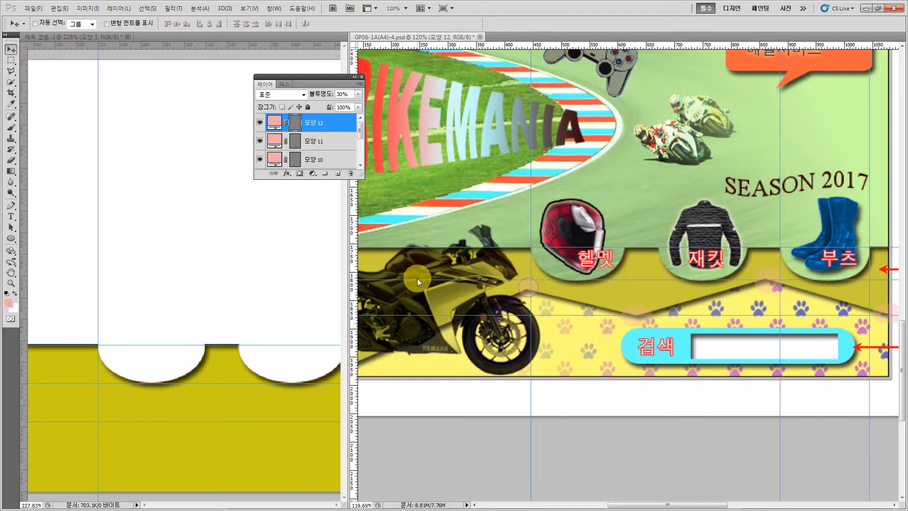
pyautogui.moveTo(417, 279)
pyautogui.mouseDown()
pyautogui.moveTo(420, 296)
pyautogui.moveTo(420, 289)
pyautogui.mouseUp()
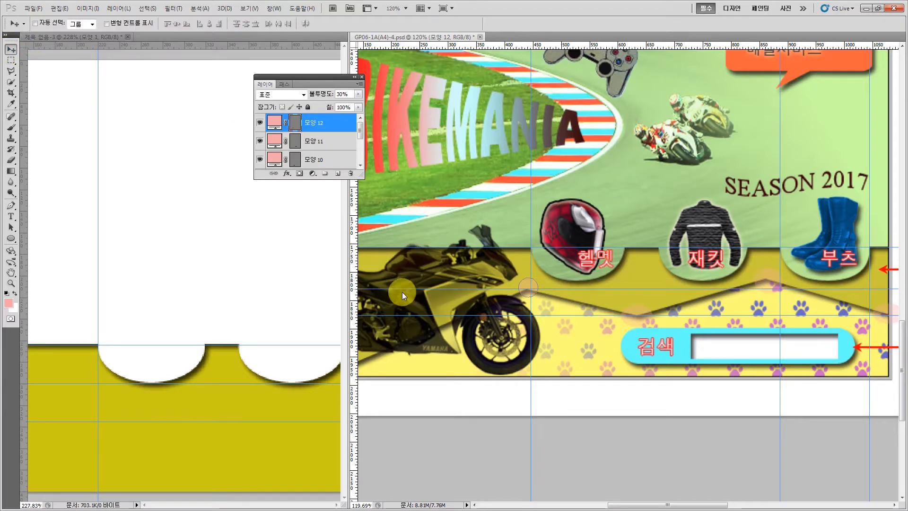
# - Add a matching horizontal guide at about 310 px in the 600 × 400 document for the zigzag's left corner
pyautogui.click(11, 273)
pyautogui.moveTo(578, 303); pyautogui.dragTo(623, 306)
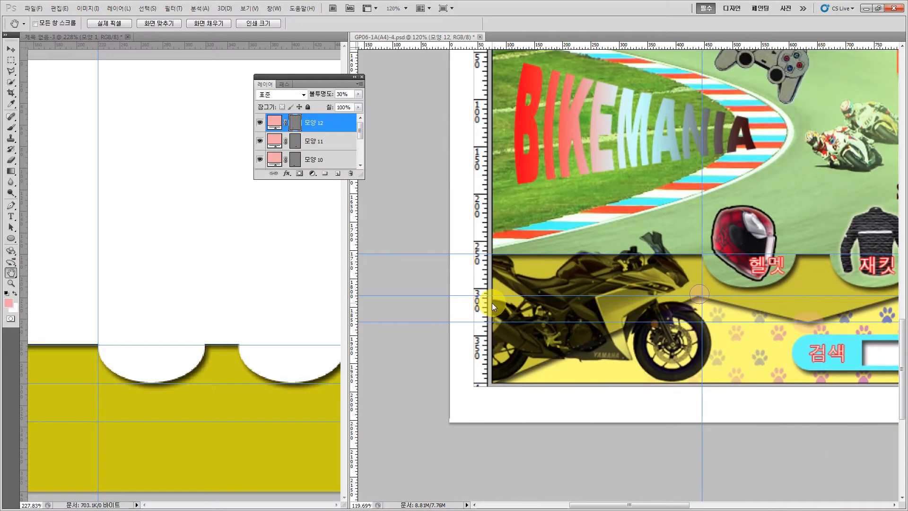
pyautogui.click(78, 124)
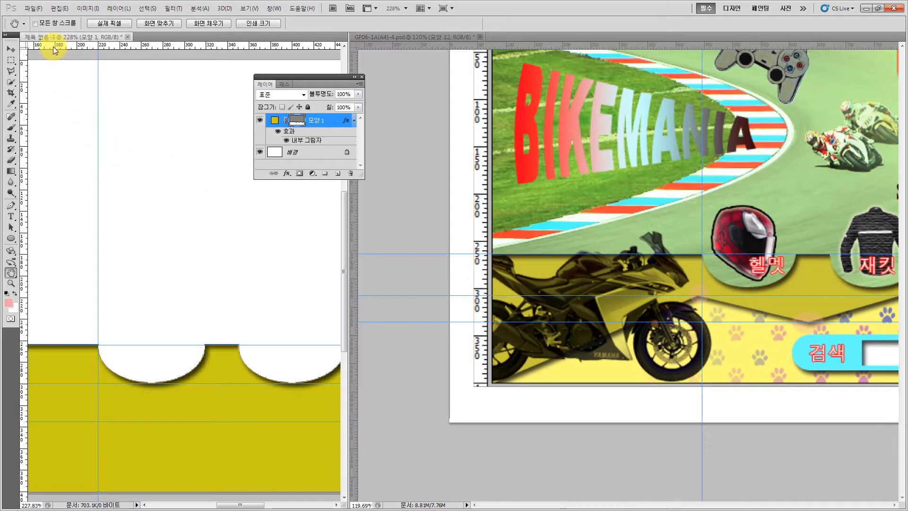
pyautogui.moveTo(55, 51); pyautogui.dragTo(100, 395)
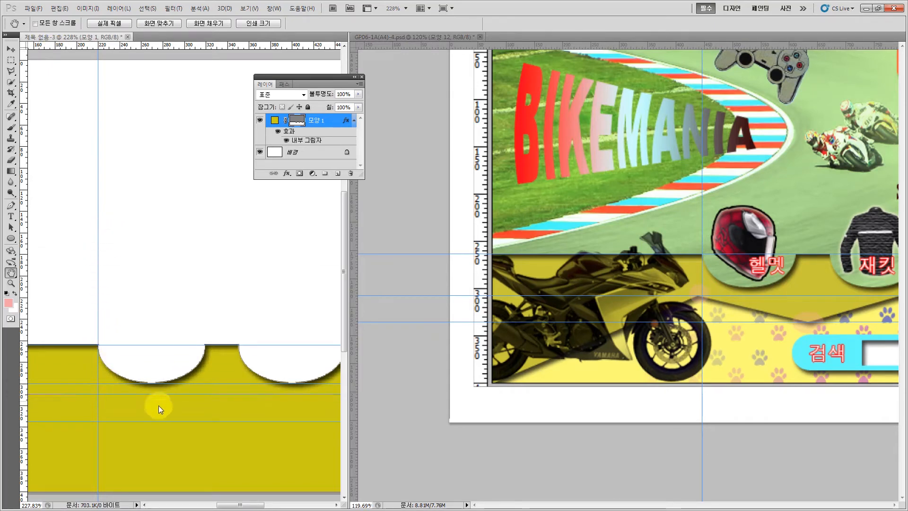
# - Set the 600 × 400 document's zoom to 100% and the reference document's to 70%, and widen the working document's pane
pyautogui.hotkey('ctrl', '1')
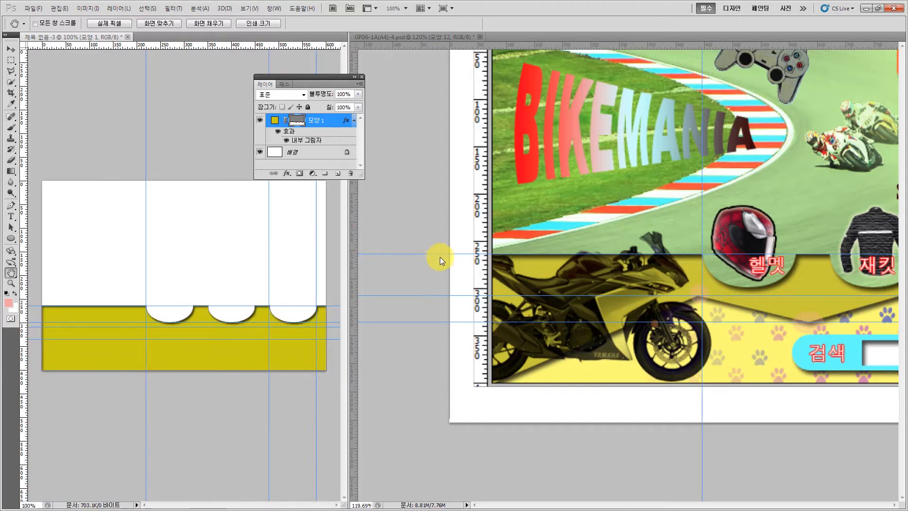
pyautogui.click(527, 446)
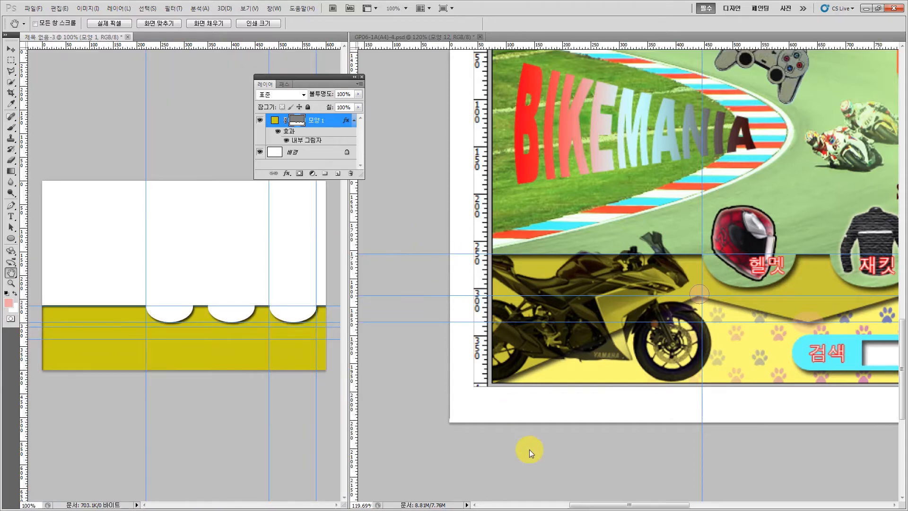
pyautogui.doubleClick(358, 505)
pyautogui.write('70')
pyautogui.press('Return')
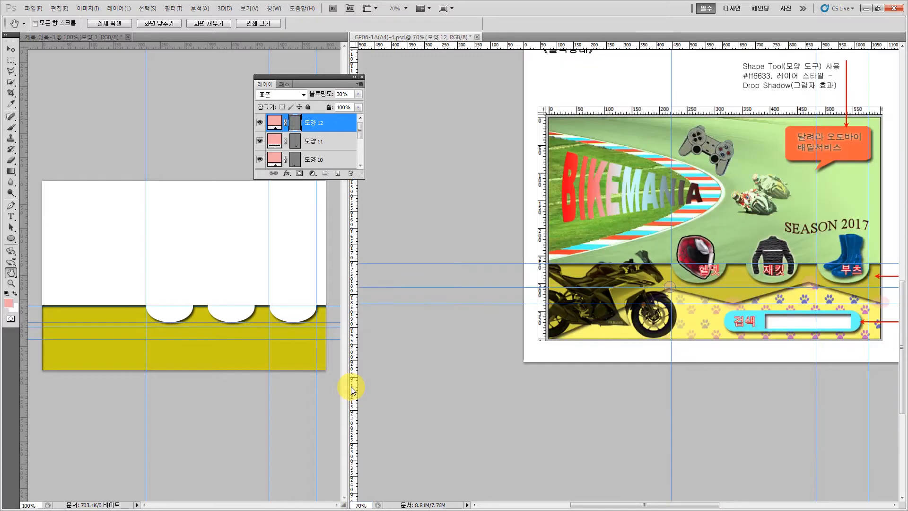
pyautogui.moveTo(349, 351); pyautogui.dragTo(467, 350)
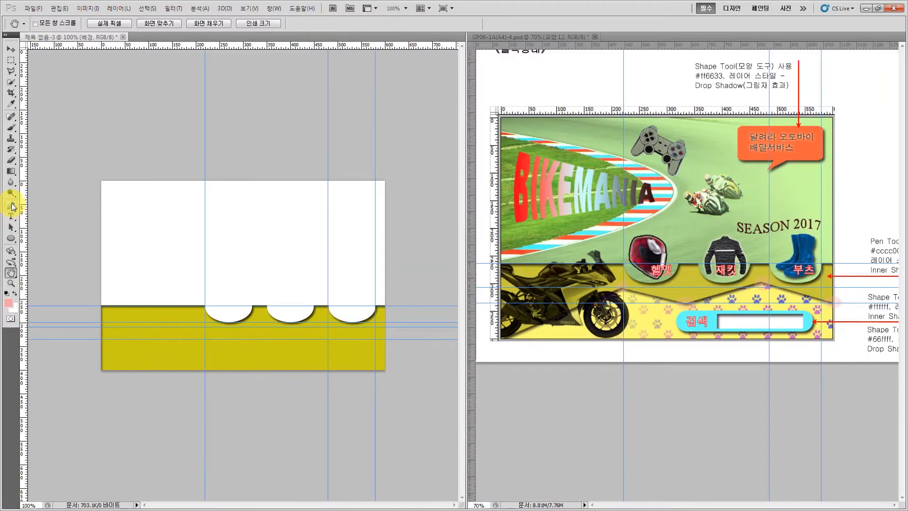
# - Draw a closed zigzag-topped shape with the Pen tool along the guides, from outside the canvas's lower-left corner to its right edge
pyautogui.click(10, 205)
pyautogui.click(73, 38)
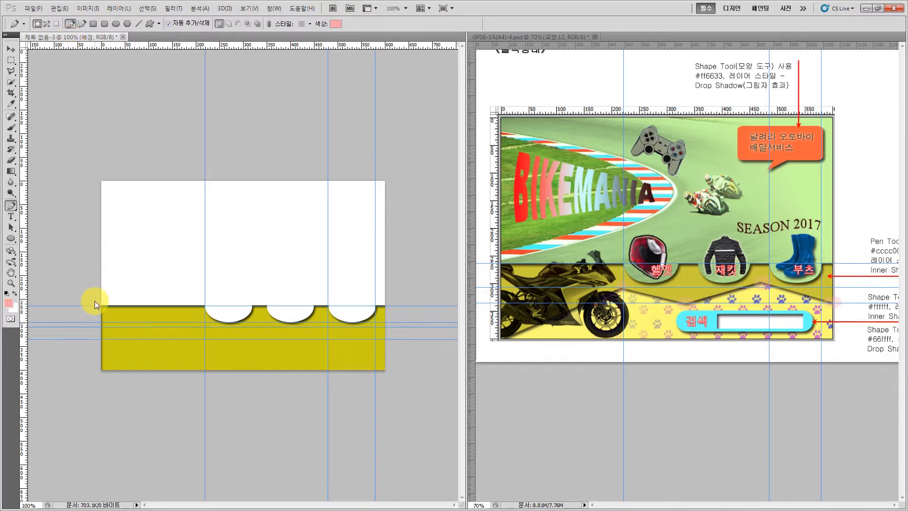
pyautogui.click(95, 376)
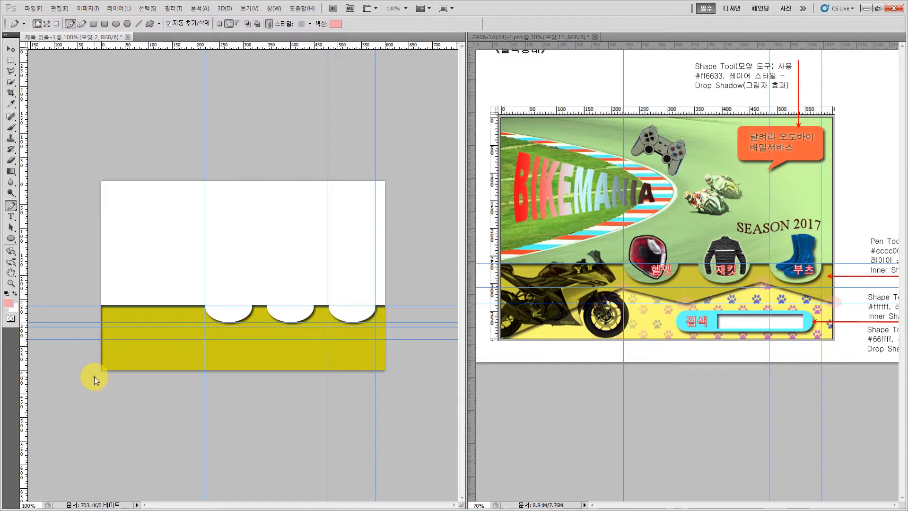
pyautogui.click(204, 327)
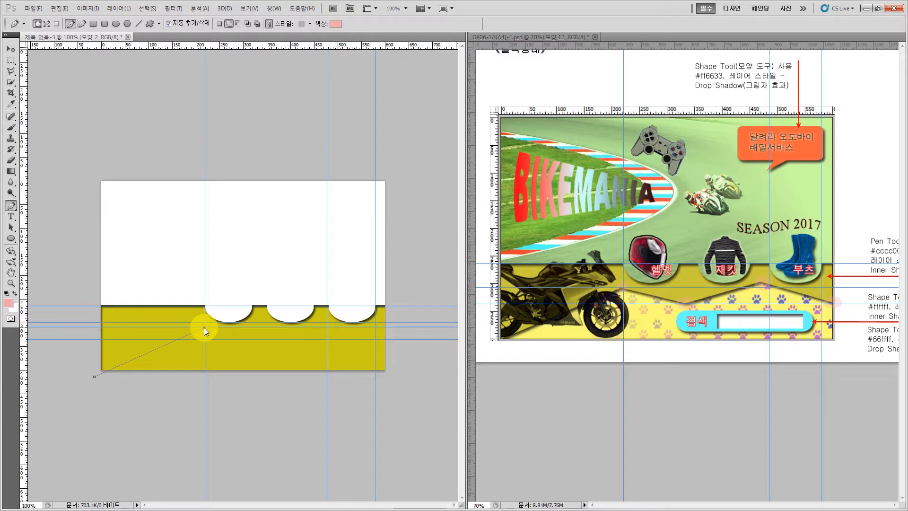
pyautogui.click(259, 340)
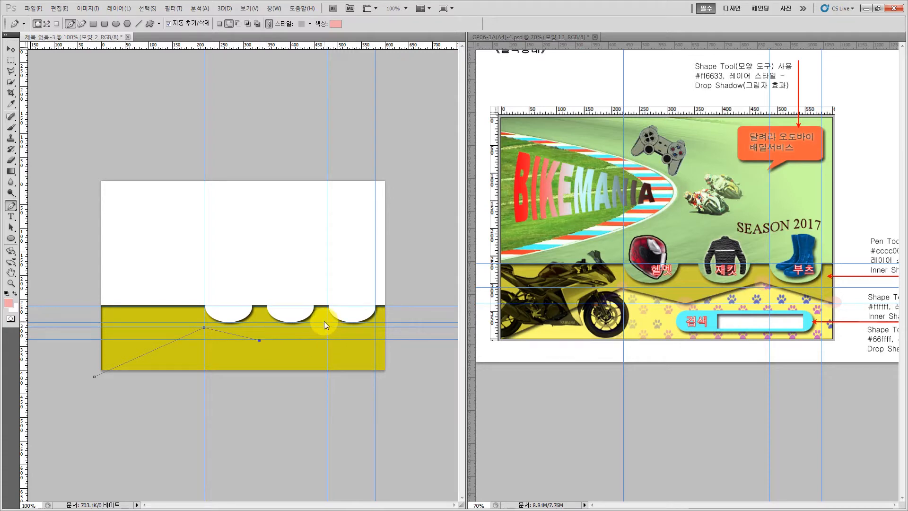
pyautogui.click(321, 323)
pyautogui.click(385, 340)
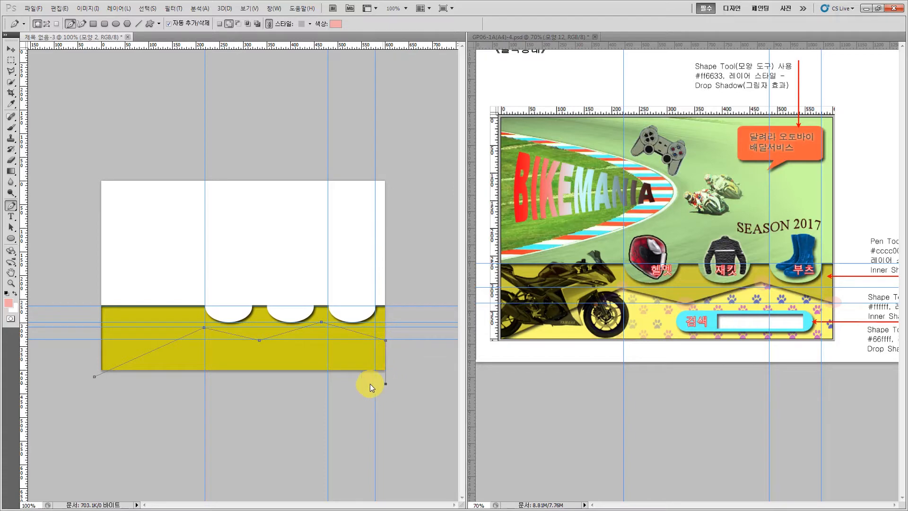
pyautogui.click(94, 376)
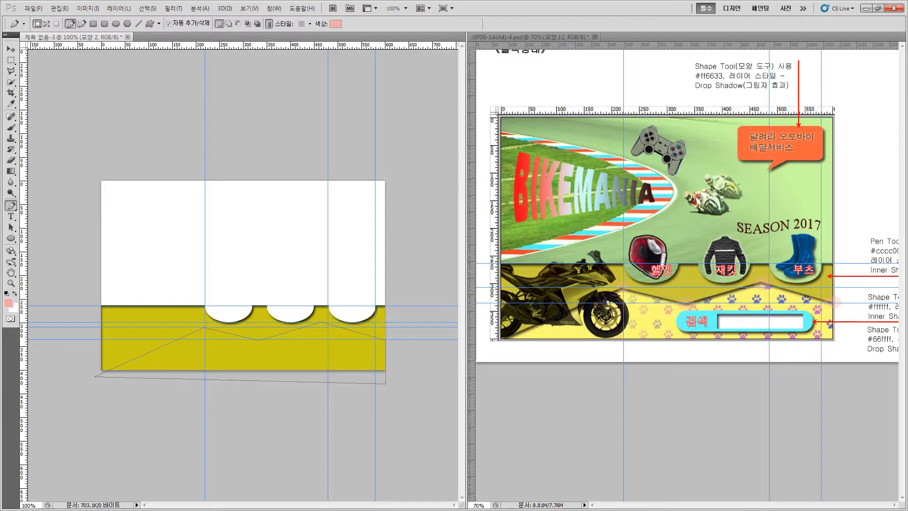
# - Set the zigzag shape layer's opacity to 100% and shift its lower-left anchor point slightly further outside the canvas
pyautogui.press('F7')
pyautogui.moveTo(333, 344); pyautogui.dragTo(382, 89)
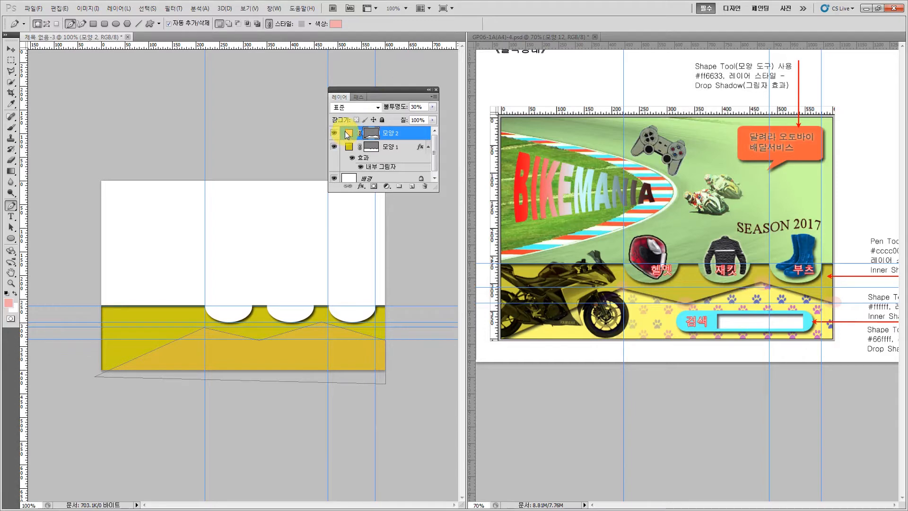
pyautogui.moveTo(425, 108); pyautogui.dragTo(312, 182)
pyautogui.write('100')
pyautogui.press('Return')
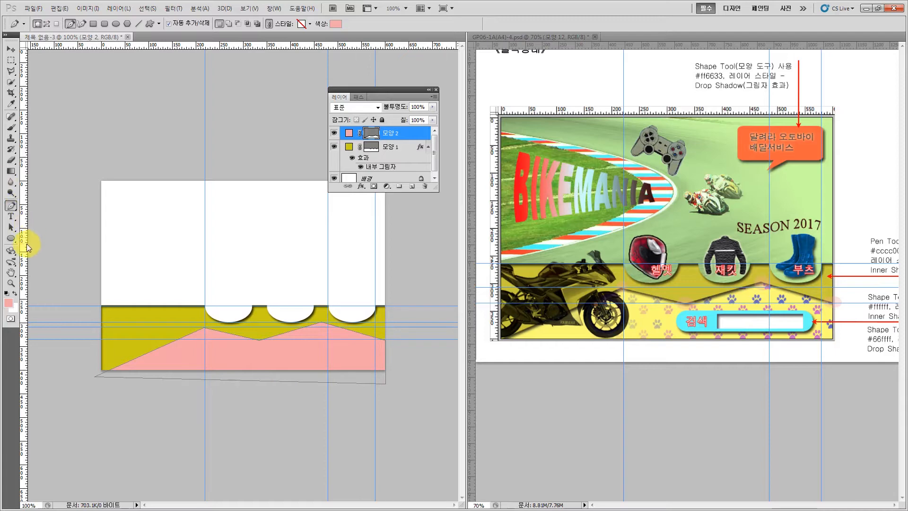
pyautogui.moveTo(11, 227); pyautogui.dragTo(47, 234)
pyautogui.moveTo(85, 393)
pyautogui.mouseDown()
pyautogui.moveTo(120, 356)
pyautogui.moveTo(87, 378)
pyautogui.mouseUp()
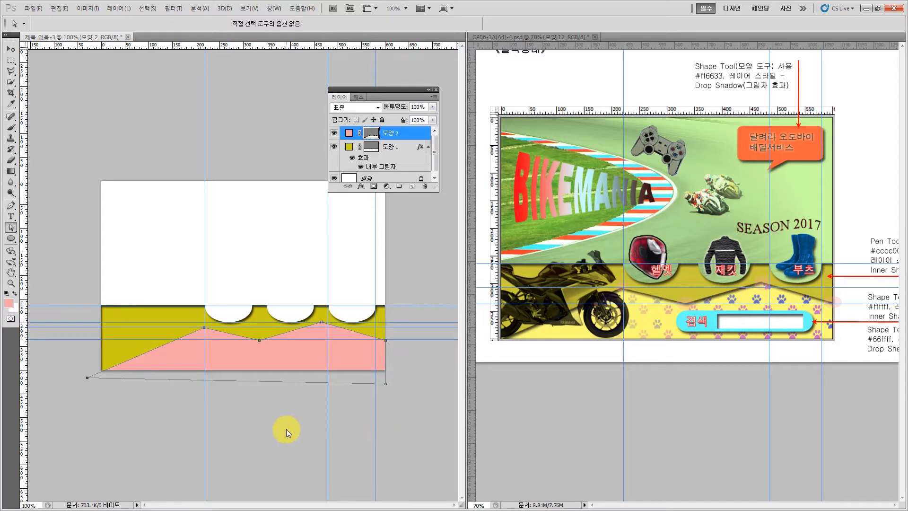
# - Change the zigzag shape's fill color to #ffff66, as specified in the reference document
pyautogui.click(11, 272)
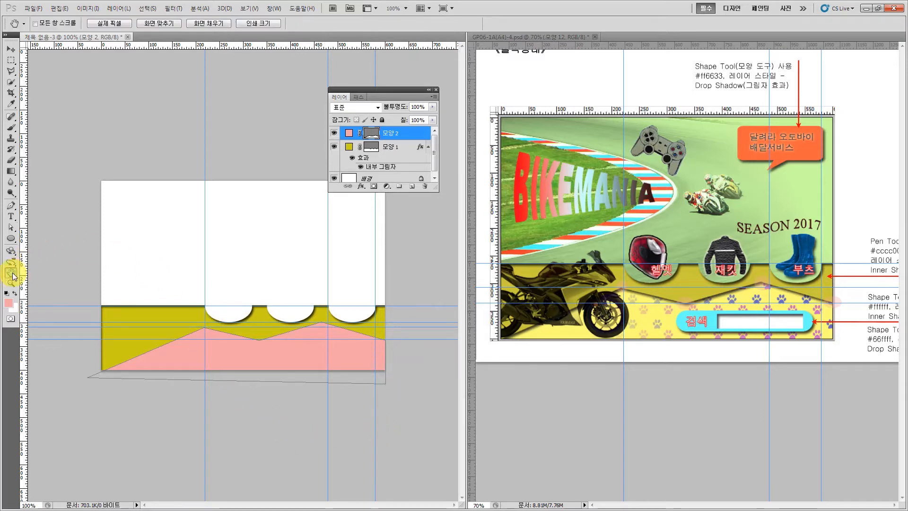
pyautogui.click(727, 277)
pyautogui.moveTo(840, 292); pyautogui.dragTo(724, 315)
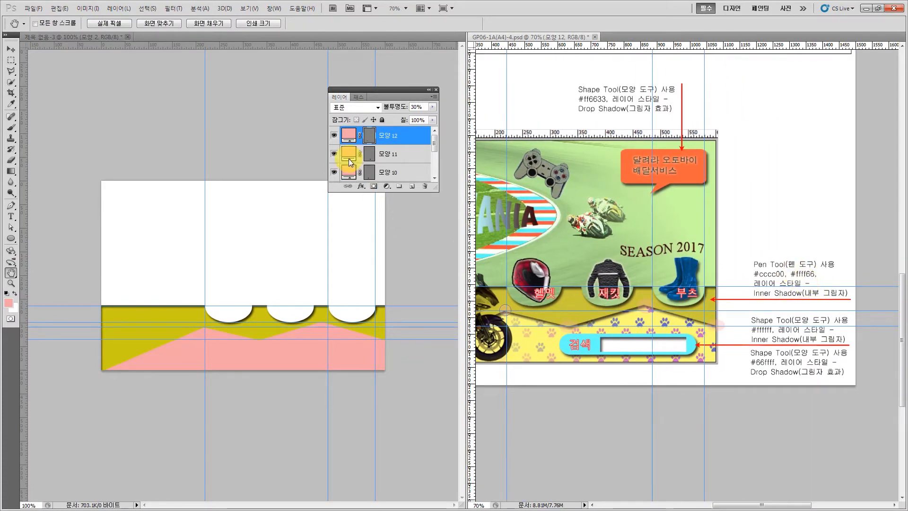
pyautogui.click(112, 102)
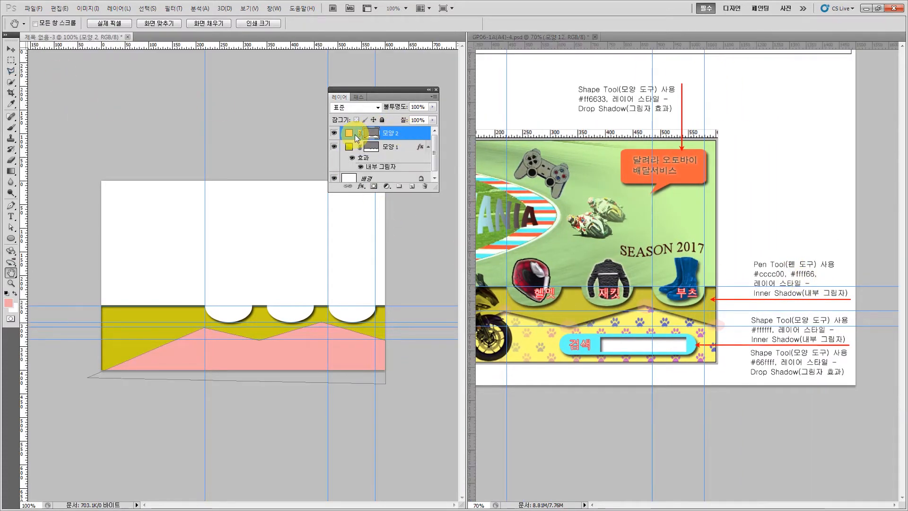
pyautogui.doubleClick(349, 134)
pyautogui.write('ffff')
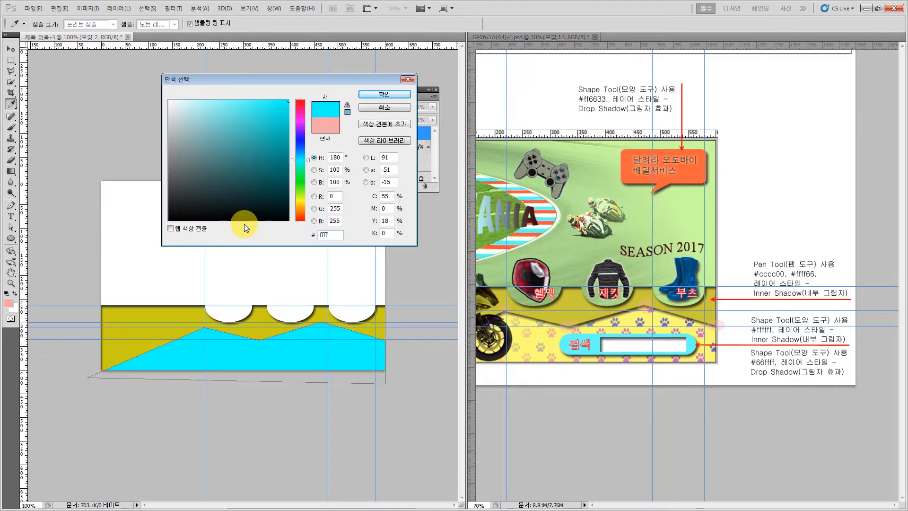
pyautogui.write('66')
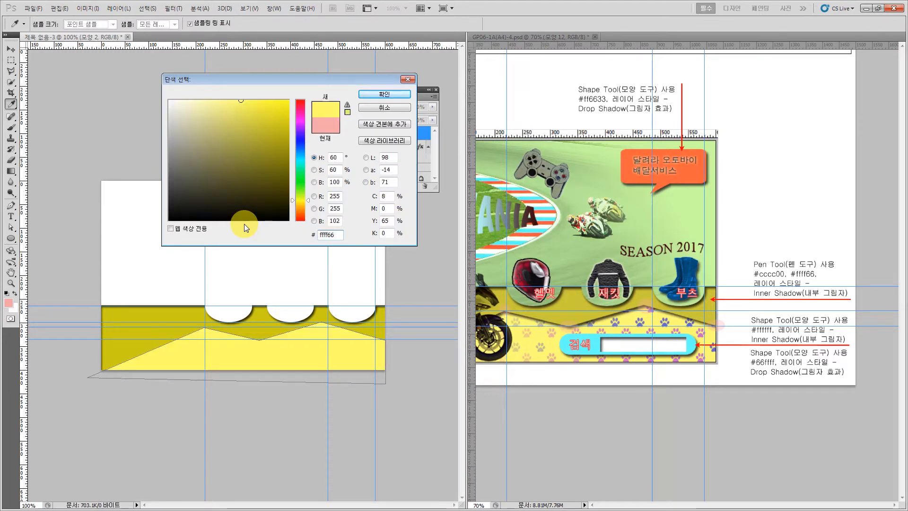
pyautogui.click(389, 95)
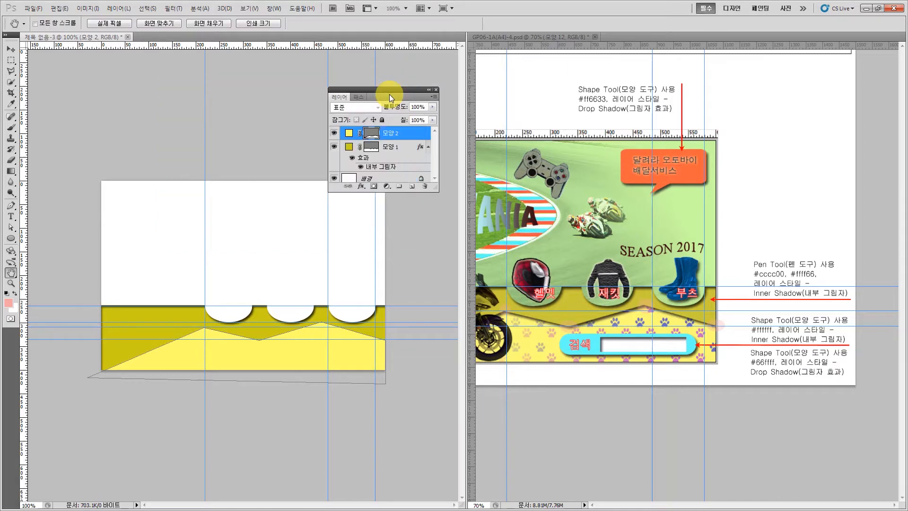
# - Apply an Inner Shadow layer style to the yellow zigzag shape
pyautogui.click(364, 185)
pyautogui.click(384, 219)
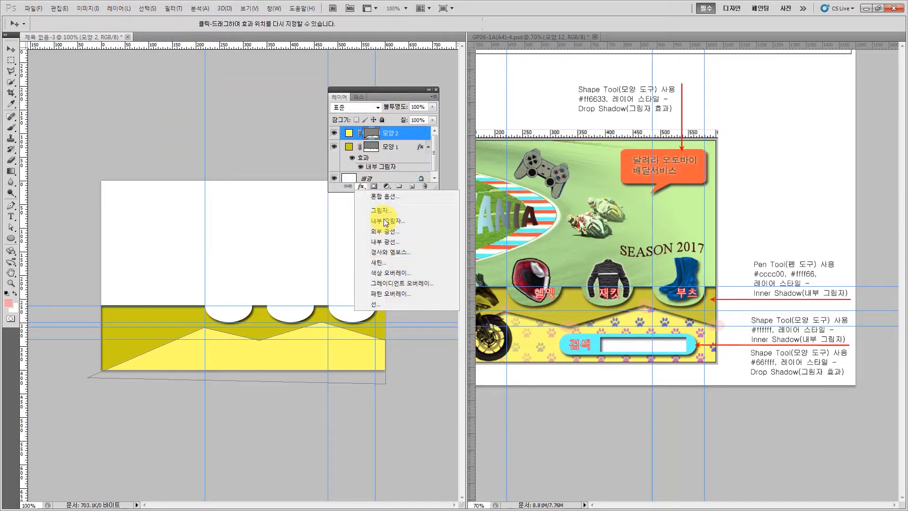
pyautogui.click(326, 81)
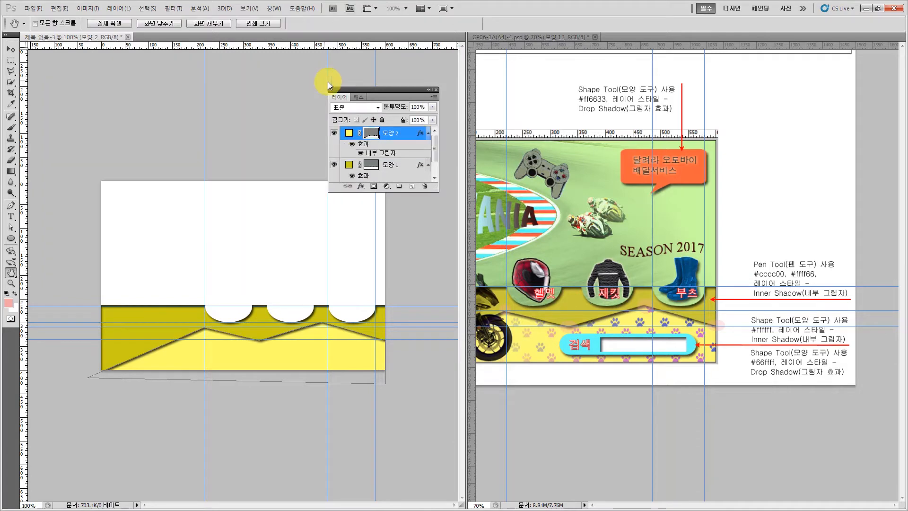
pyautogui.moveTo(331, 88); pyautogui.dragTo(350, 71)
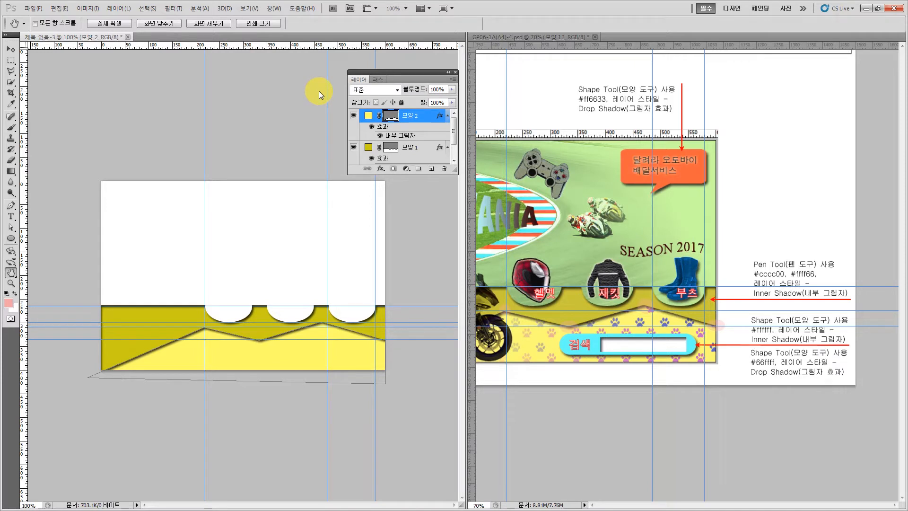
# - Hide the guides in both documents and widen the reference document's pane
pyautogui.hotkey('ctrl', ';')
pyautogui.click(469, 395)
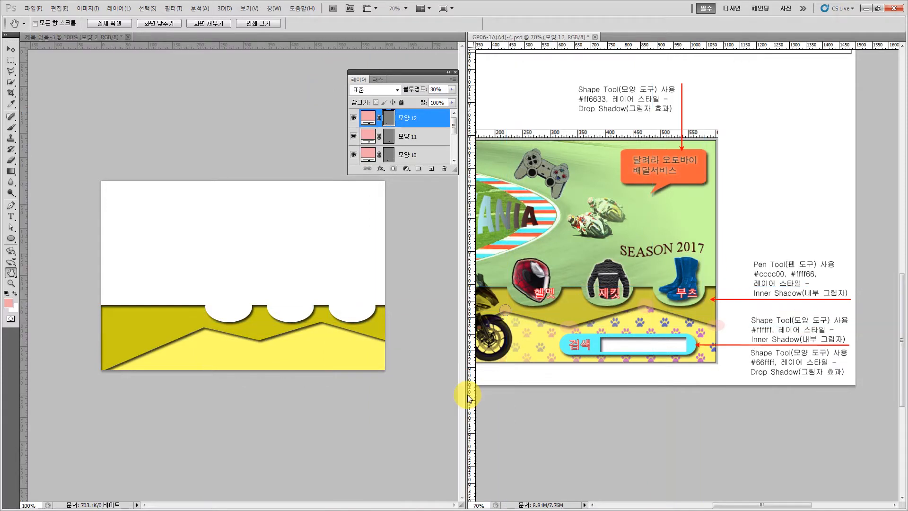
pyautogui.hotkey('ctrl', ';')
pyautogui.moveTo(466, 385); pyautogui.dragTo(425, 379)
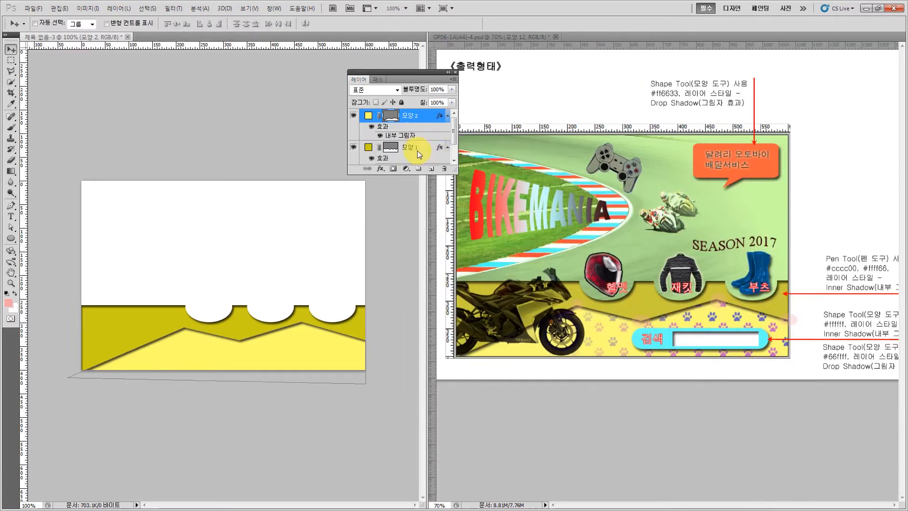
# - Add a new layer above the zigzag shape and fill it with the pink and blue paw-print pattern
pyautogui.click(432, 166)
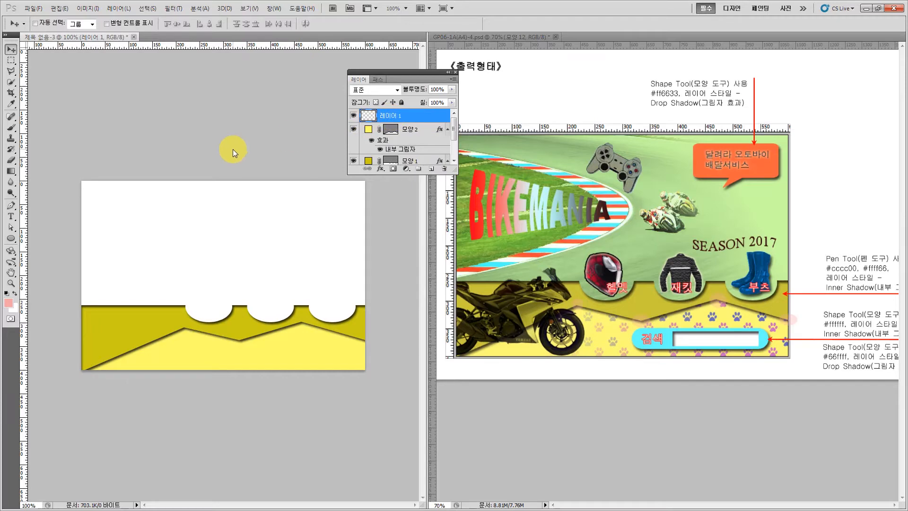
pyautogui.click(58, 8)
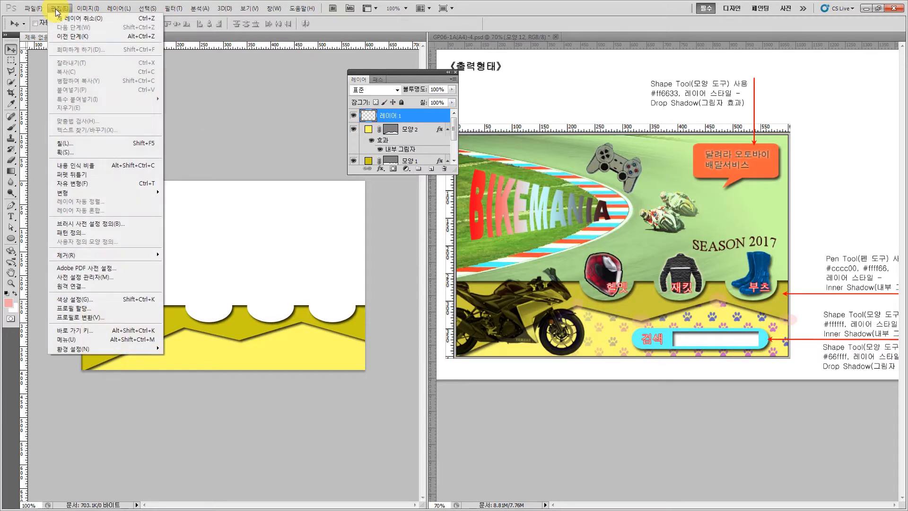
pyautogui.click(95, 142)
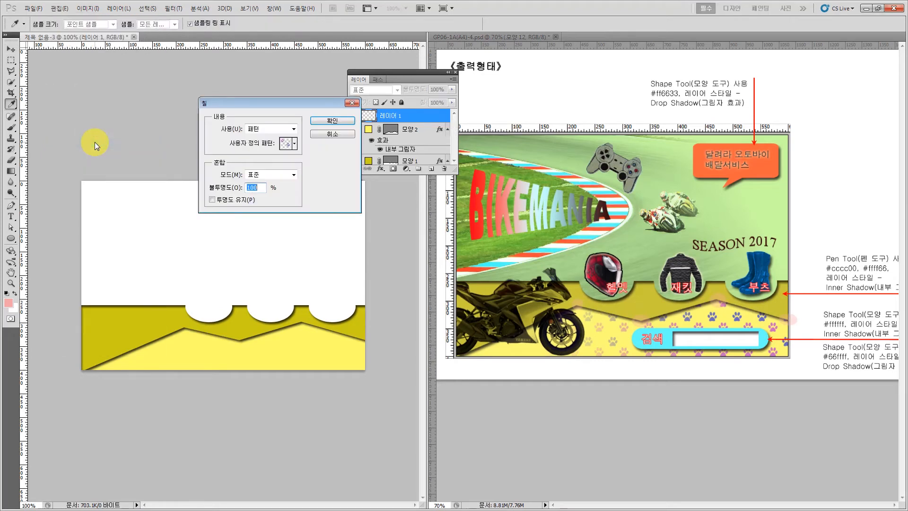
pyautogui.click(295, 143)
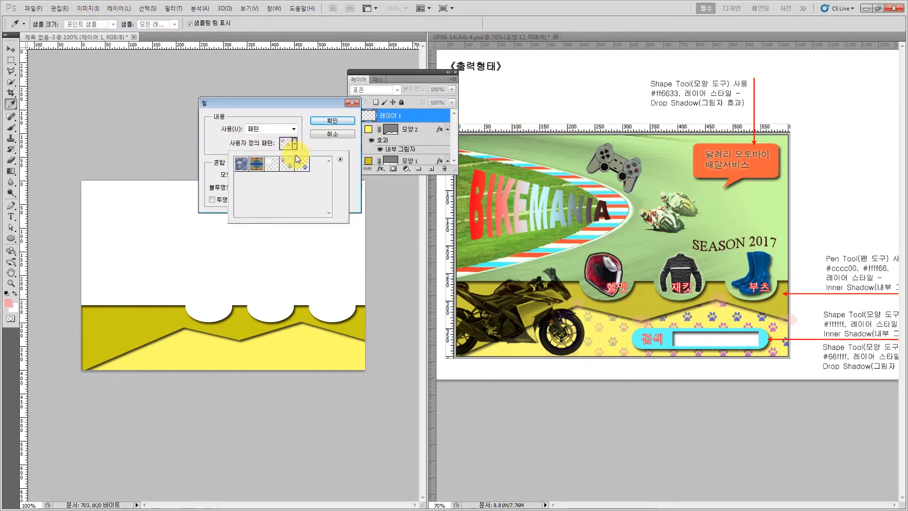
pyautogui.click(340, 122)
pyautogui.press('v')
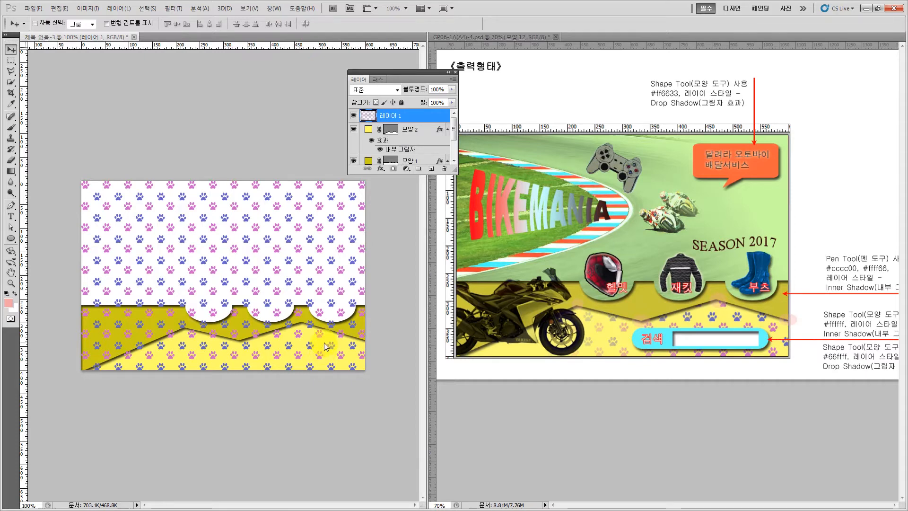
# - Reposition the paw-print layer with Free Transform to X 320 px, Y 226 px to match the reference
pyautogui.hotkey('ctrl', 't')
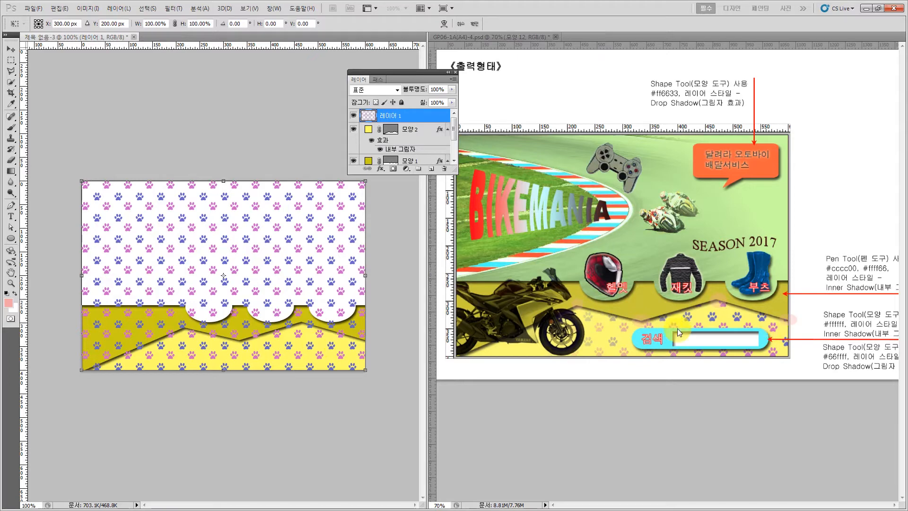
pyautogui.moveTo(333, 357); pyautogui.dragTo(333, 368)
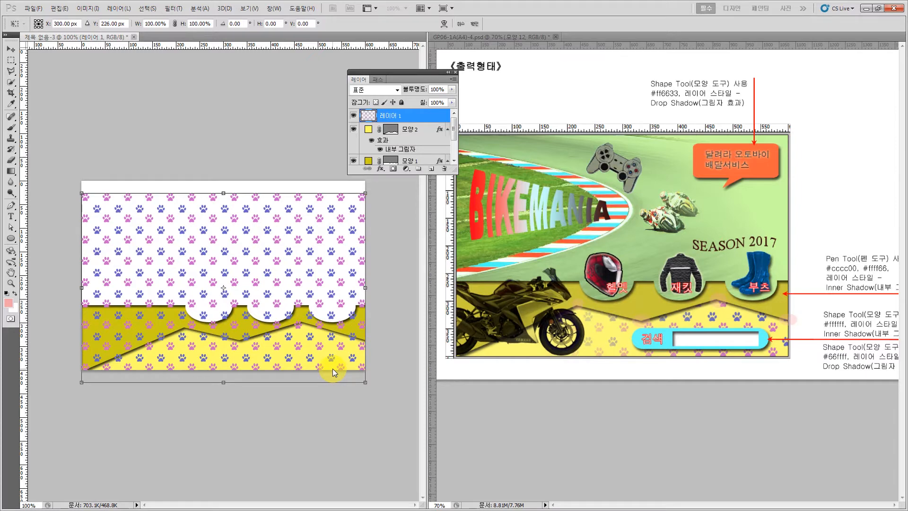
pyautogui.moveTo(333, 364); pyautogui.dragTo(338, 362)
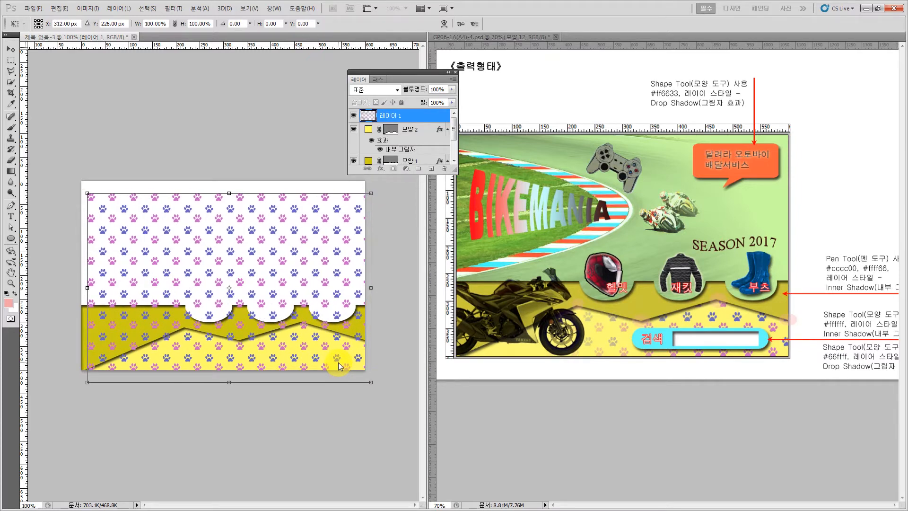
pyautogui.press('Right')
pyautogui.moveTo(338, 362); pyautogui.dragTo(342, 361)
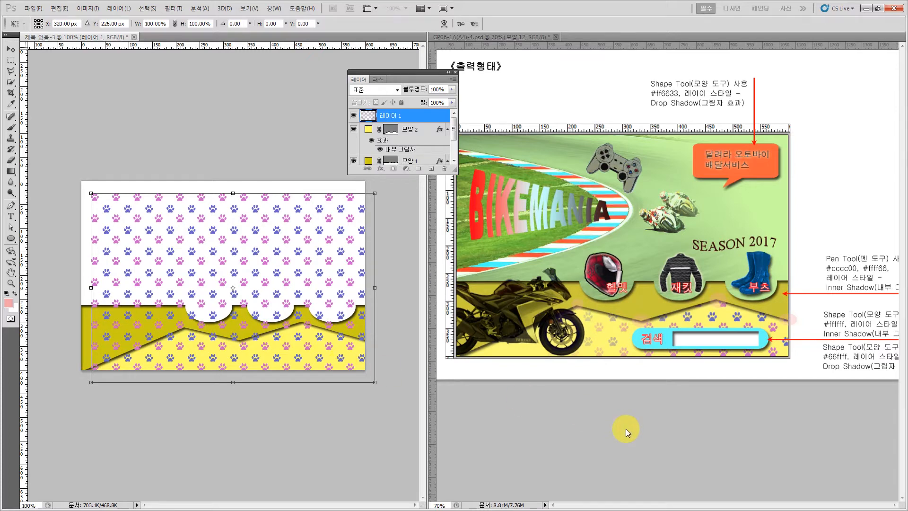
pyautogui.press('Return')
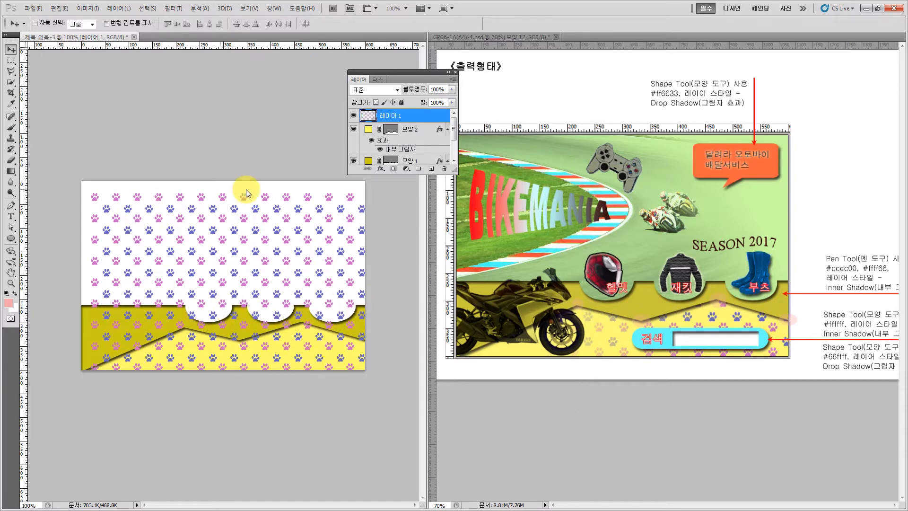
# - Delete the paw prints outside the yellow zigzag shape's outline and clear the selection
pyautogui.keyDown('ctrl'); pyautogui.click(391, 129); pyautogui.keyUp('ctrl')
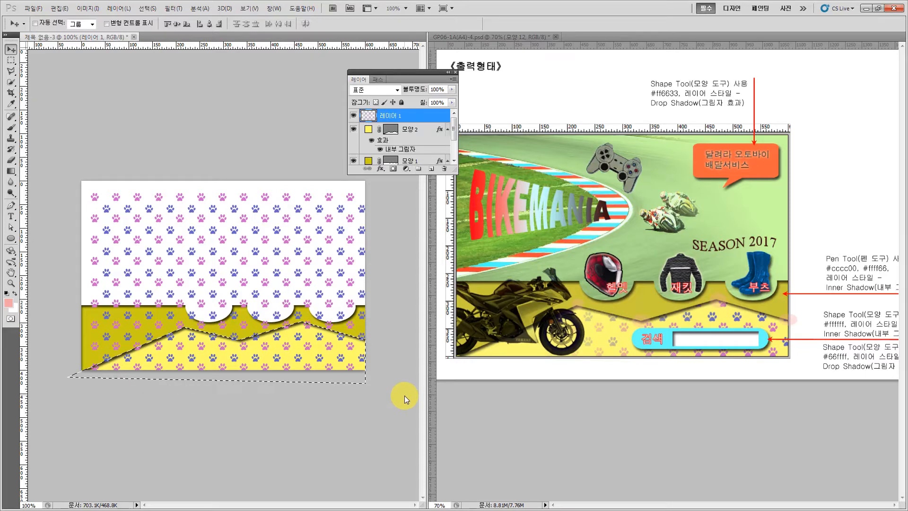
pyautogui.hotkey('ctrl', 'shift', 'i')
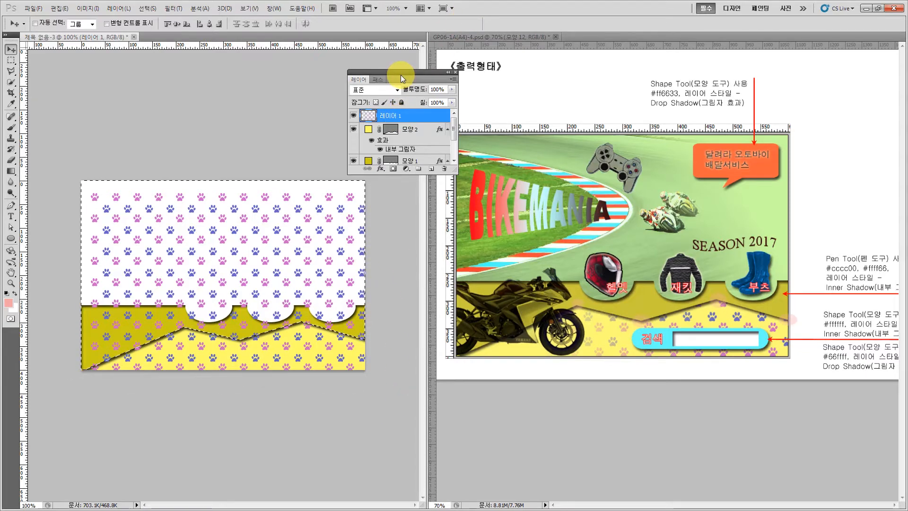
pyautogui.press('Delete')
pyautogui.hotkey('ctrl', 'd')
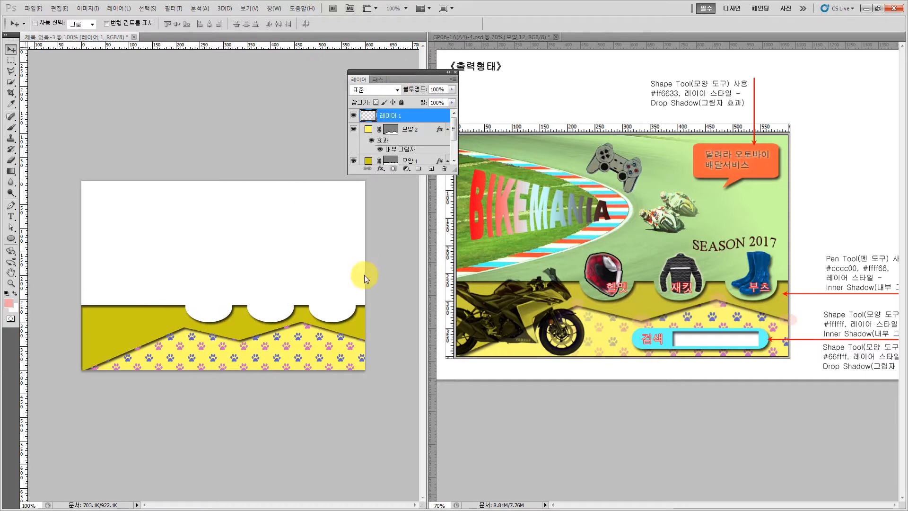
# - Add a layer mask to the paw-print layer and fade its left part horizontally with a black-to-white linear gradient
pyautogui.click(592, 73)
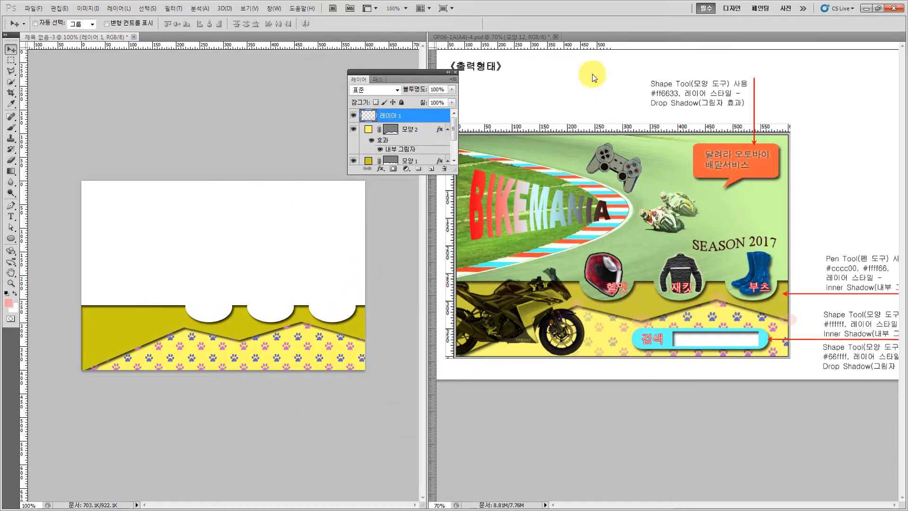
pyautogui.moveTo(487, 154); pyautogui.dragTo(535, 358)
pyautogui.moveTo(610, 121); pyautogui.dragTo(612, 260)
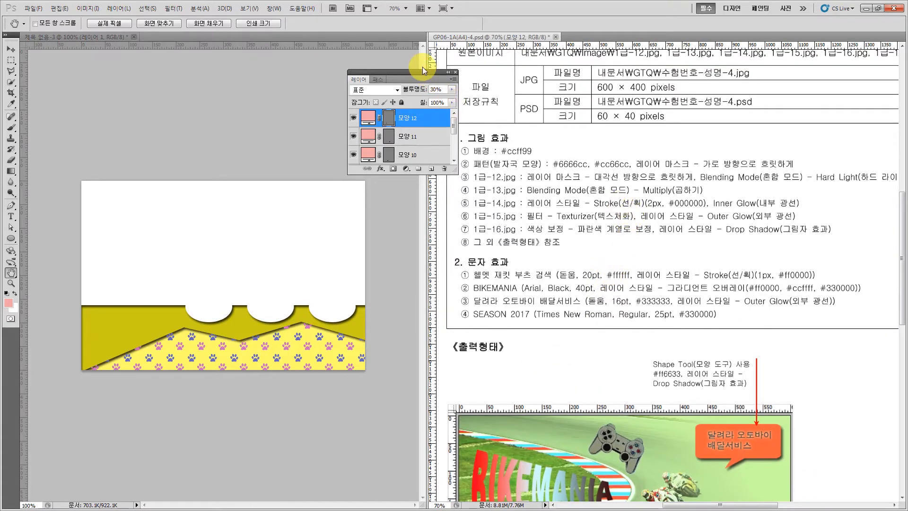
pyautogui.moveTo(421, 72); pyautogui.dragTo(396, 464)
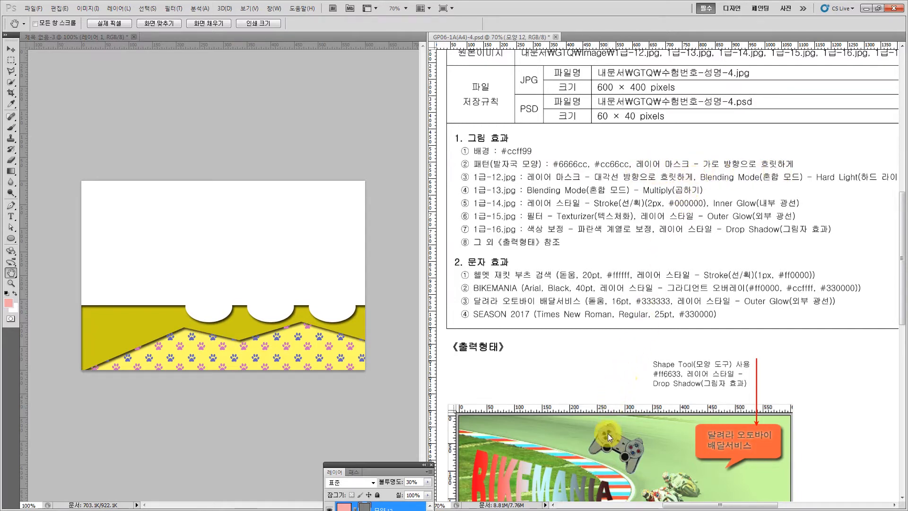
pyautogui.moveTo(608, 433); pyautogui.dragTo(610, 178)
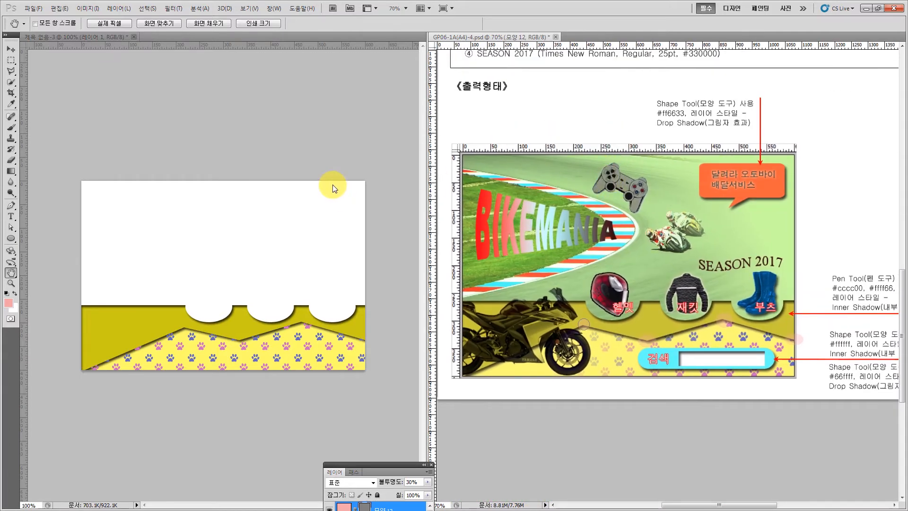
pyautogui.click(267, 115)
pyautogui.moveTo(378, 464); pyautogui.dragTo(409, 194)
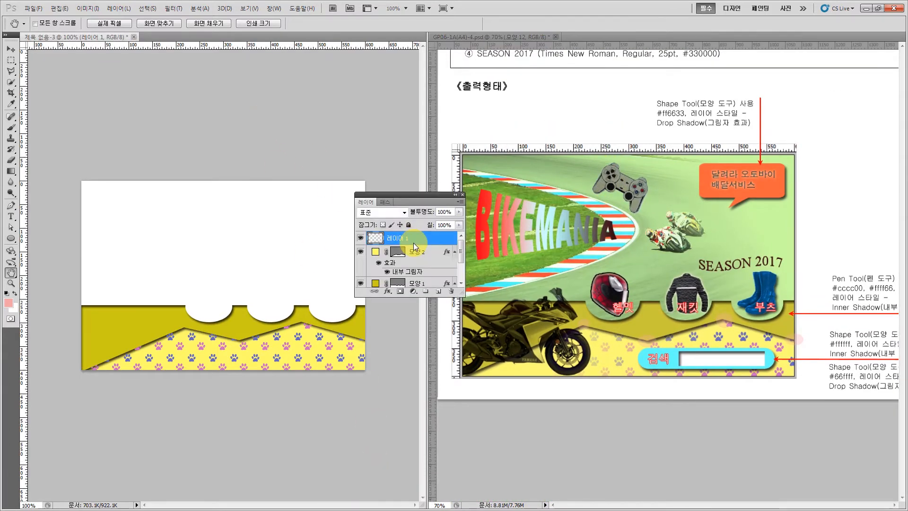
pyautogui.click(400, 290)
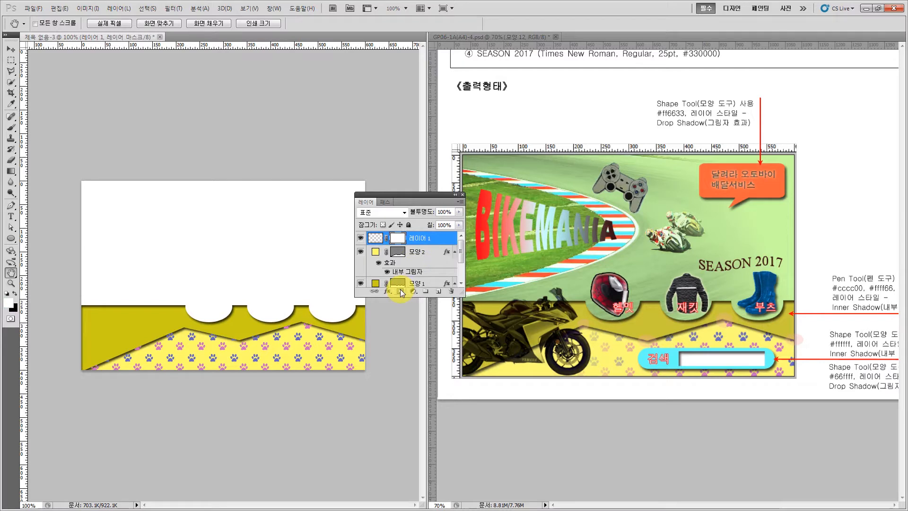
pyautogui.click(12, 172)
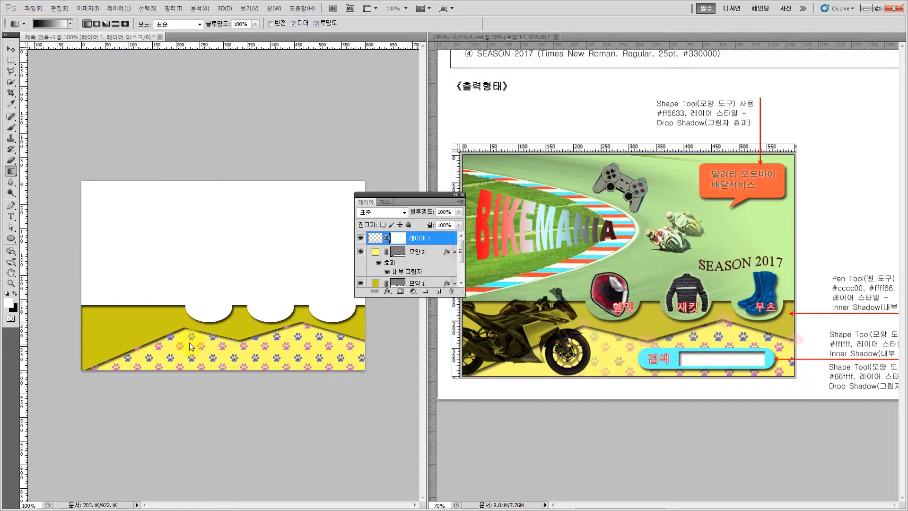
pyautogui.moveTo(109, 342); pyautogui.dragTo(266, 345)
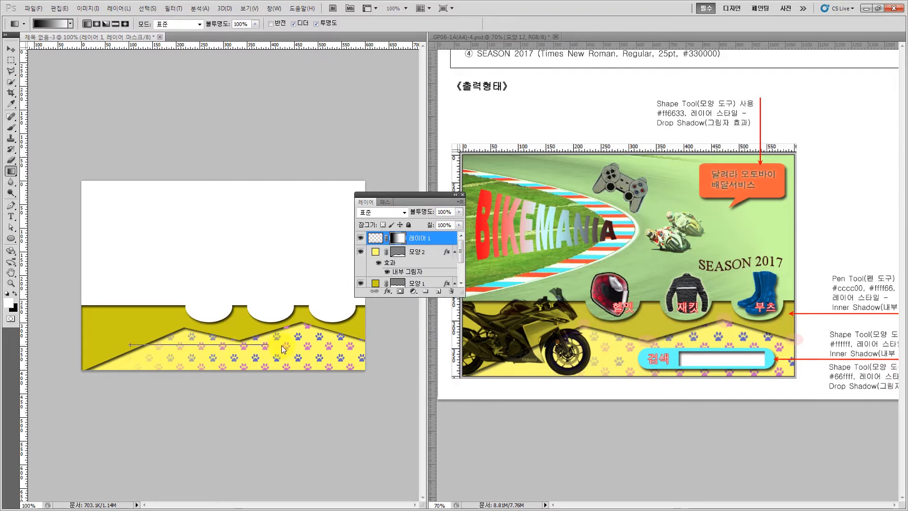
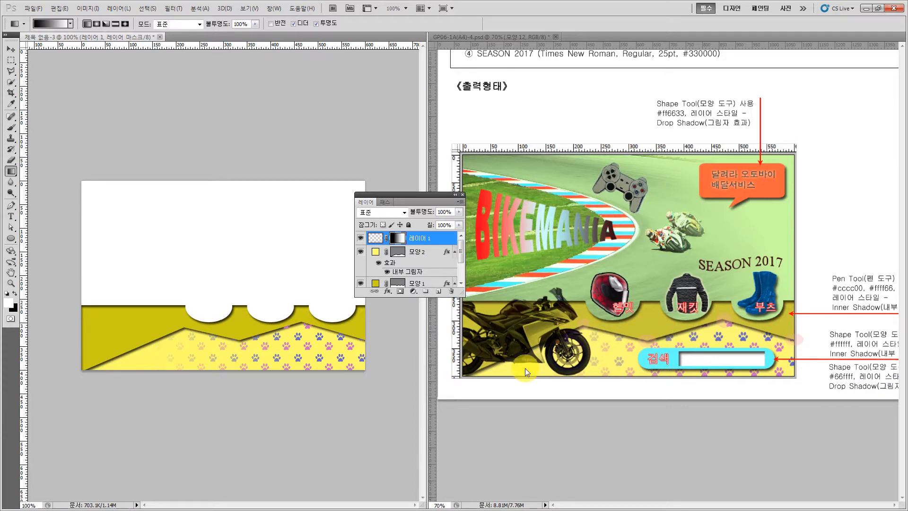
# - Fill the background layer with the #ccff99 colour listed in the reference document
pyautogui.click(776, 135)
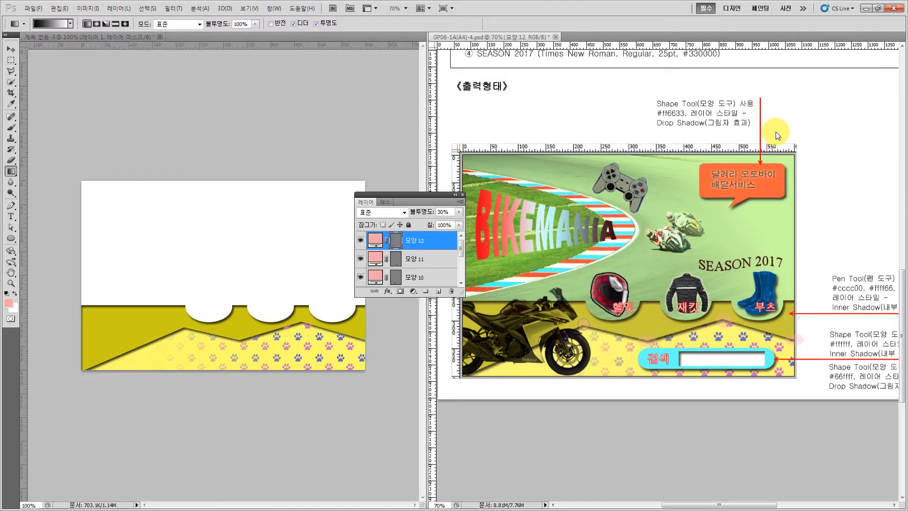
pyautogui.press('h')
pyautogui.moveTo(606, 95); pyautogui.dragTo(601, 284)
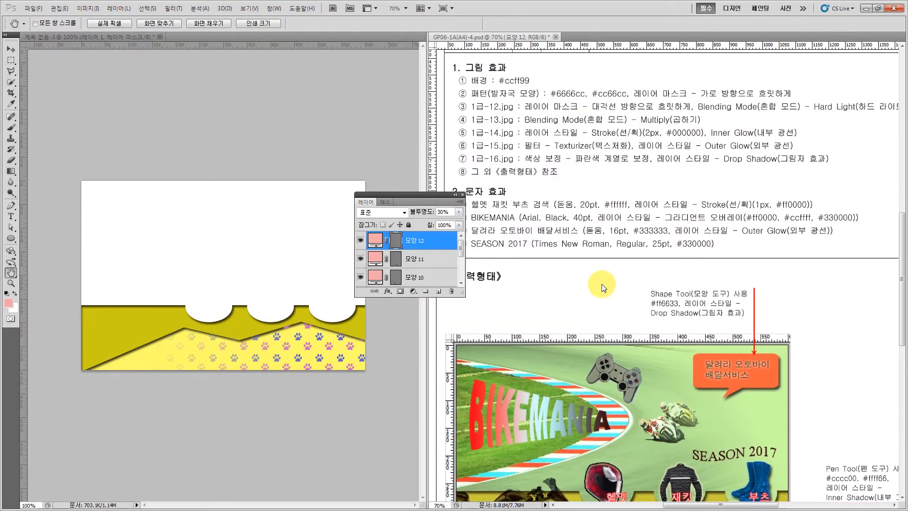
pyautogui.moveTo(586, 199); pyautogui.dragTo(586, 198)
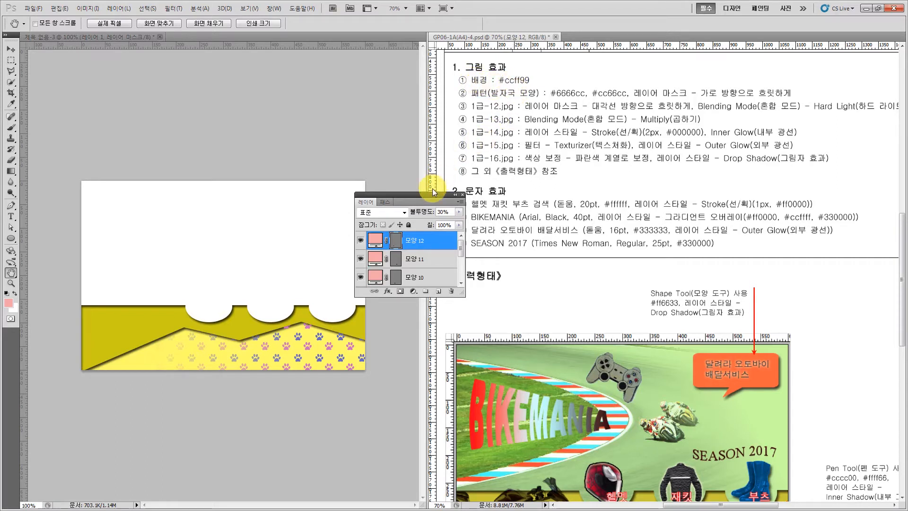
pyautogui.click(289, 140)
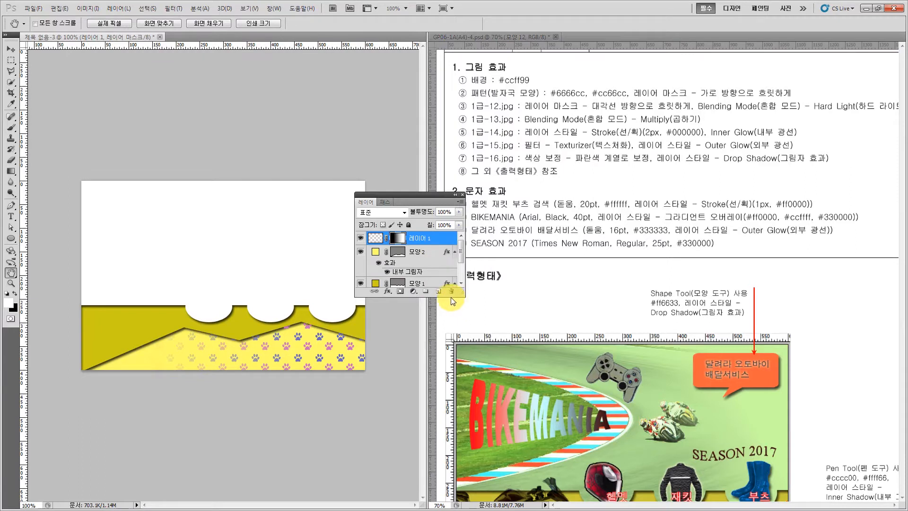
pyautogui.moveTo(442, 296); pyautogui.dragTo(441, 373)
pyautogui.click(404, 314)
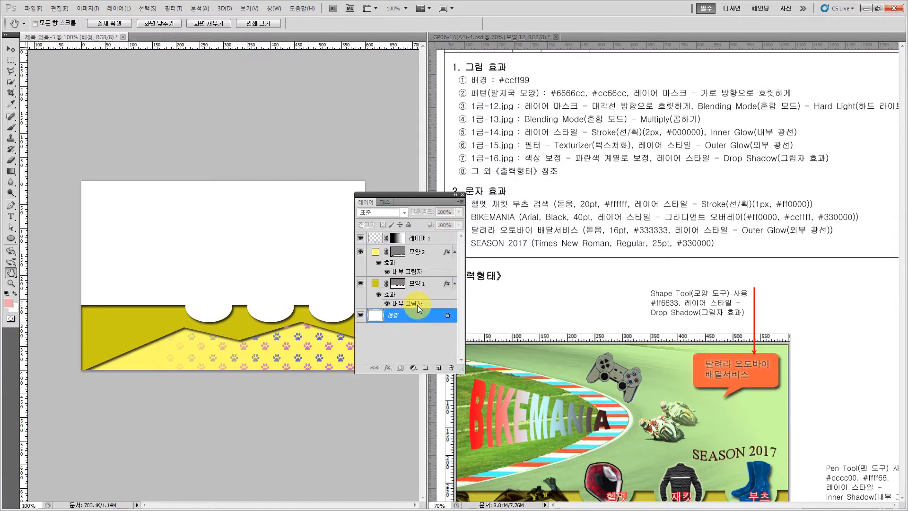
pyautogui.click(8, 303)
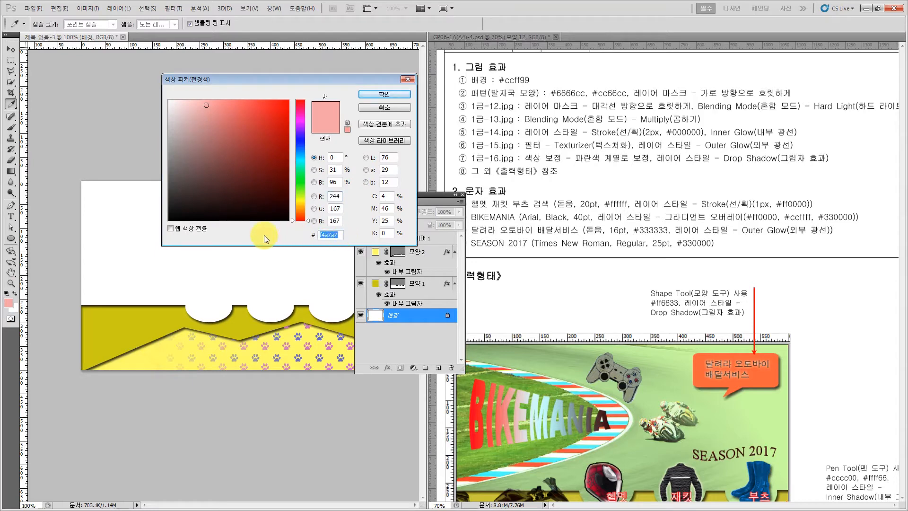
pyautogui.write('ccff')
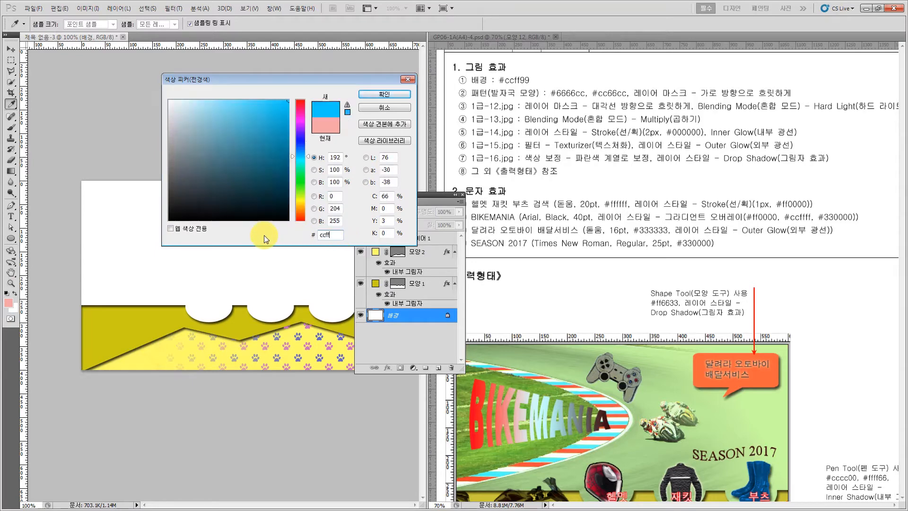
pyautogui.write('99')
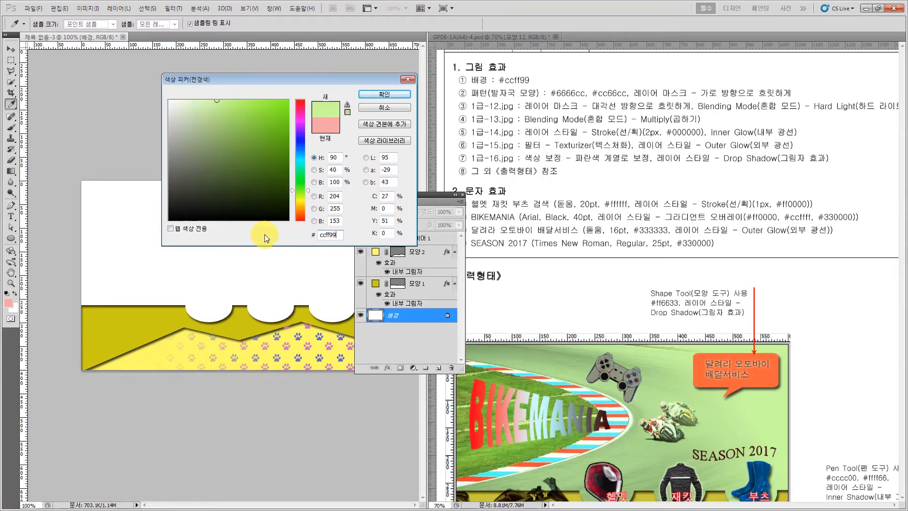
pyautogui.click(384, 95)
pyautogui.press('h')
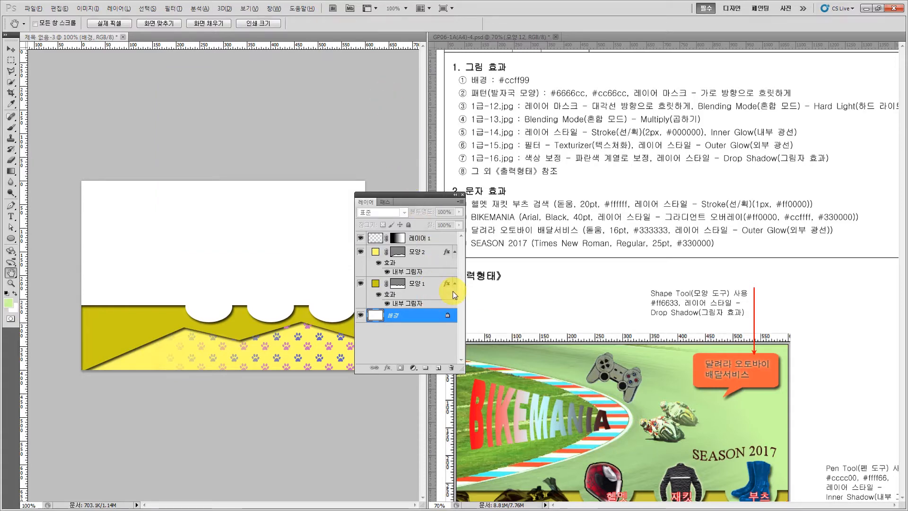
pyautogui.hotkey('alt', 'Delete')
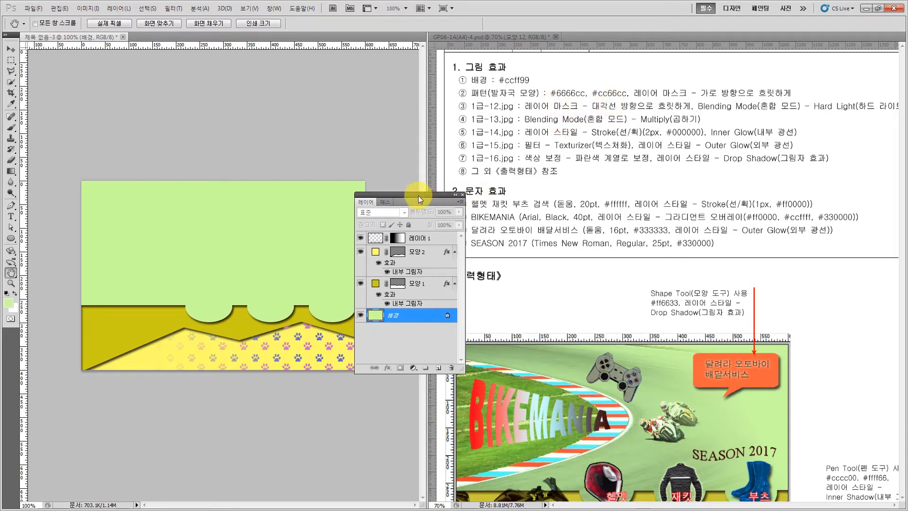
# - Place the 1급-12 image just above the background layer, aligned to the canvas's top-left corner and scaled to about 80%
pyautogui.moveTo(418, 195); pyautogui.dragTo(502, 213)
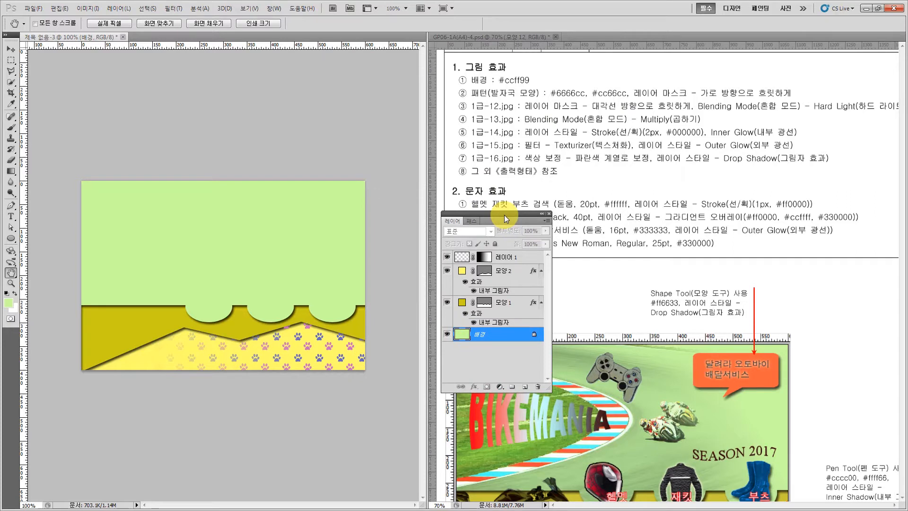
pyautogui.hotkey('alt', 'Tab')
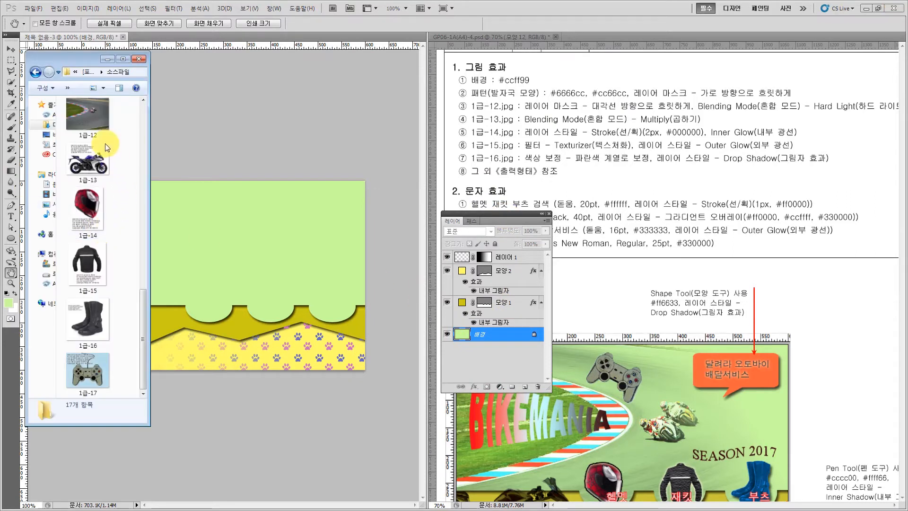
pyautogui.click(83, 115)
pyautogui.moveTo(83, 116); pyautogui.dragTo(185, 195)
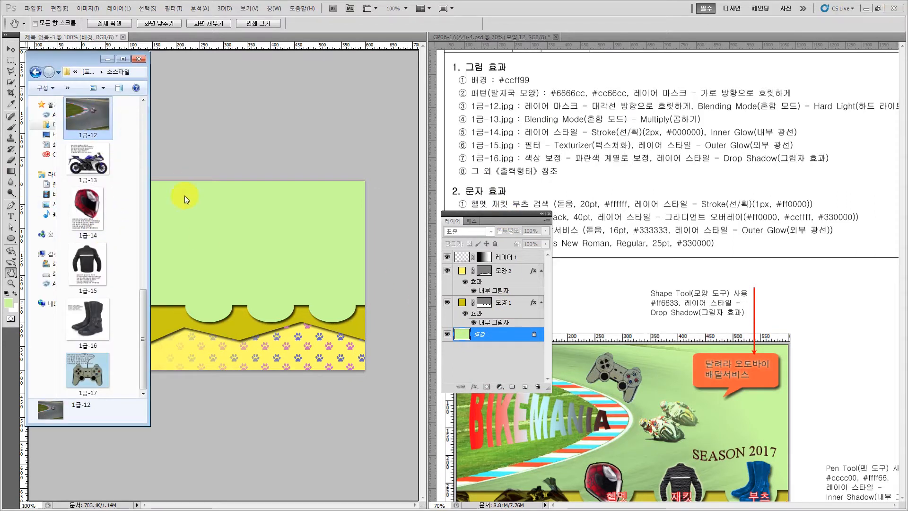
pyautogui.moveTo(211, 236); pyautogui.dragTo(211, 236)
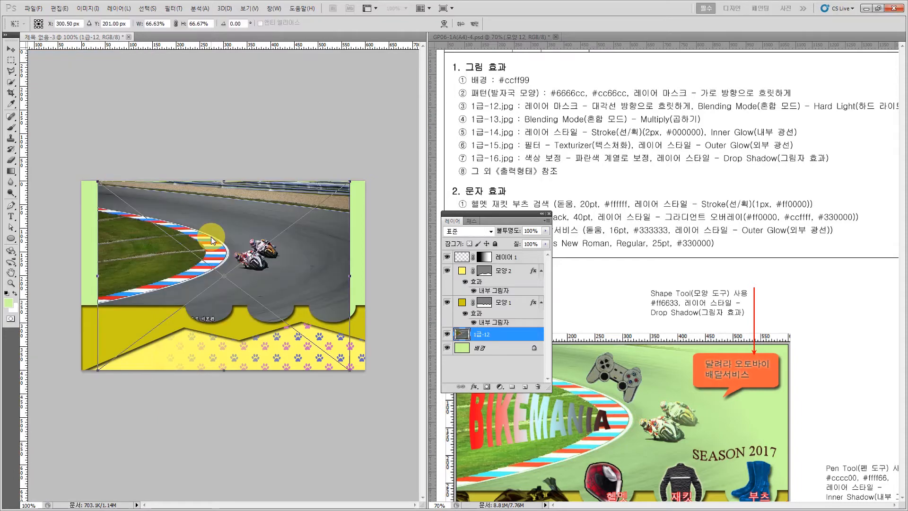
pyautogui.moveTo(192, 226); pyautogui.dragTo(175, 223)
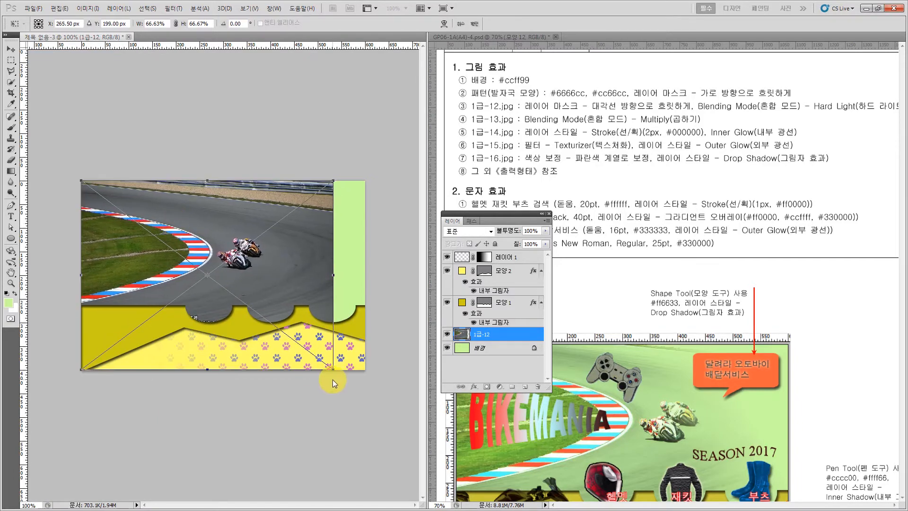
pyautogui.moveTo(333, 369); pyautogui.dragTo(378, 415)
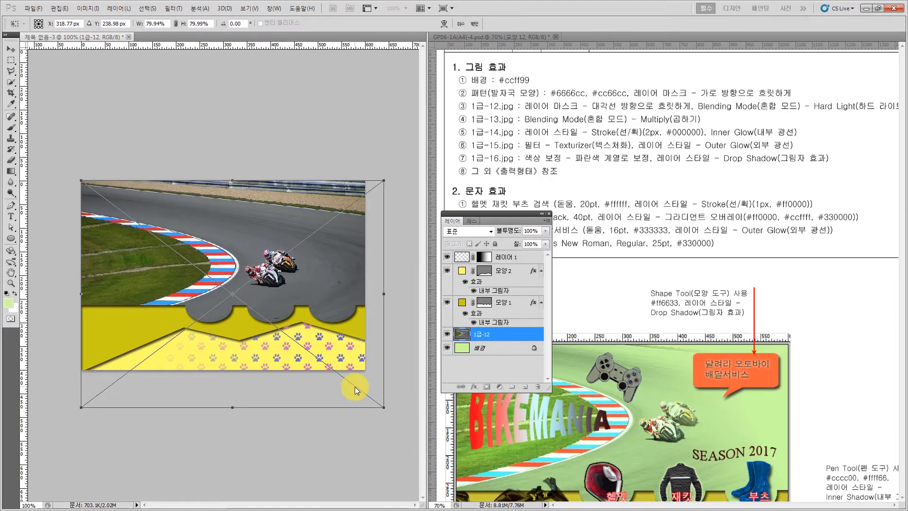
pyautogui.press('space')
pyautogui.press('Return')
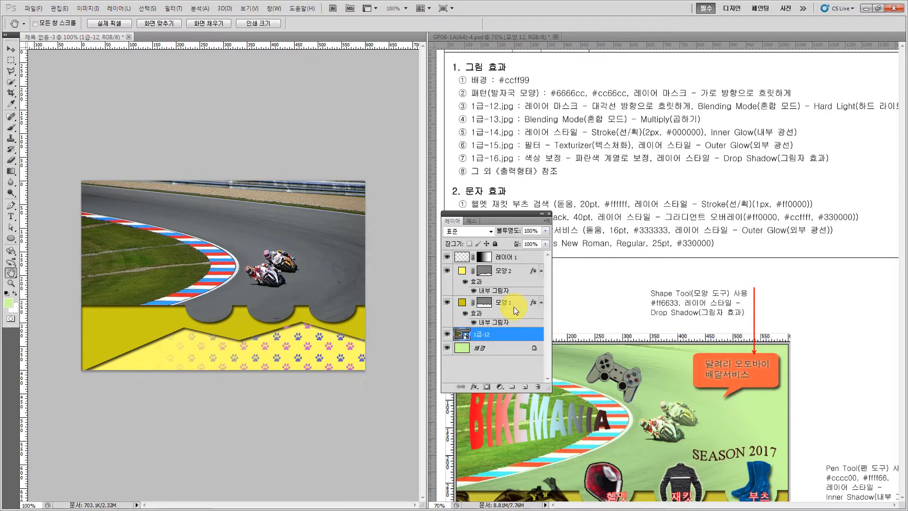
# - Show the red gridlines over the reference picture and place a horizontal guide where the curb's upper end meets its left edge
pyautogui.moveTo(456, 217); pyautogui.dragTo(314, 374)
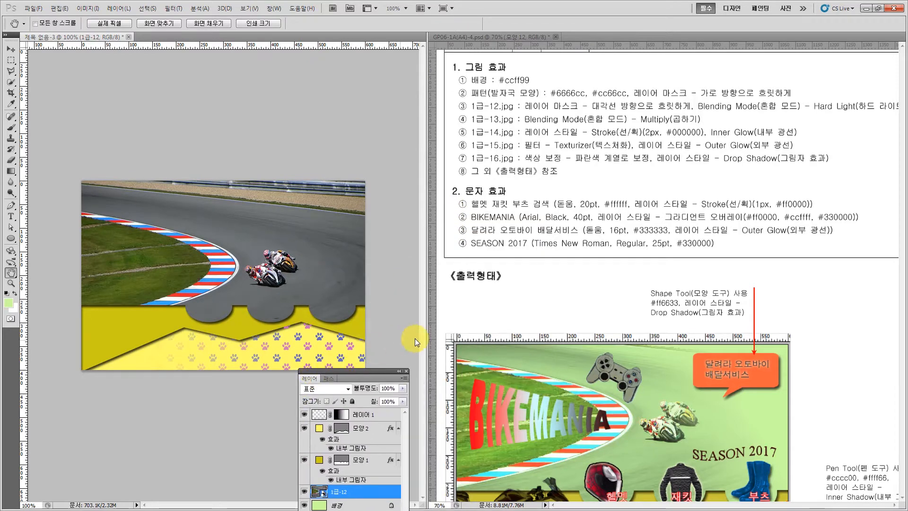
pyautogui.click(502, 315)
pyautogui.scroll(-4, 515, 309)
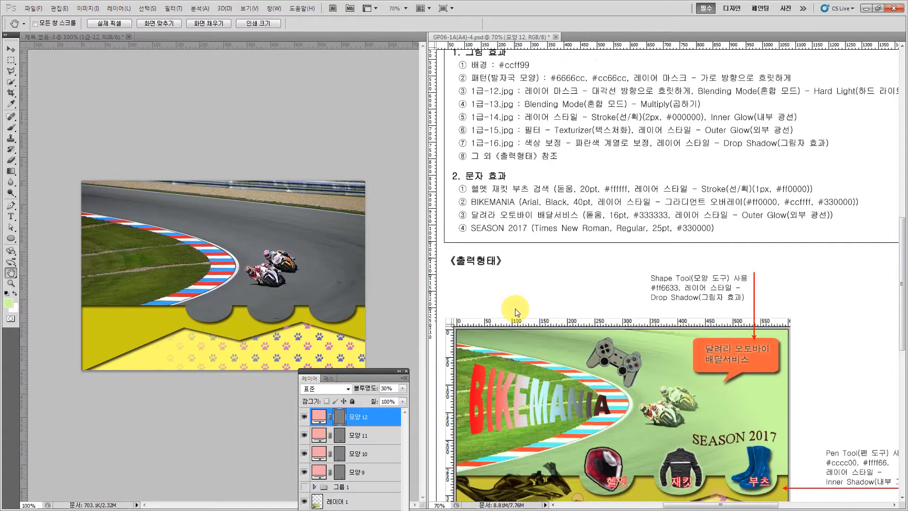
pyautogui.scroll(-1, 515, 308)
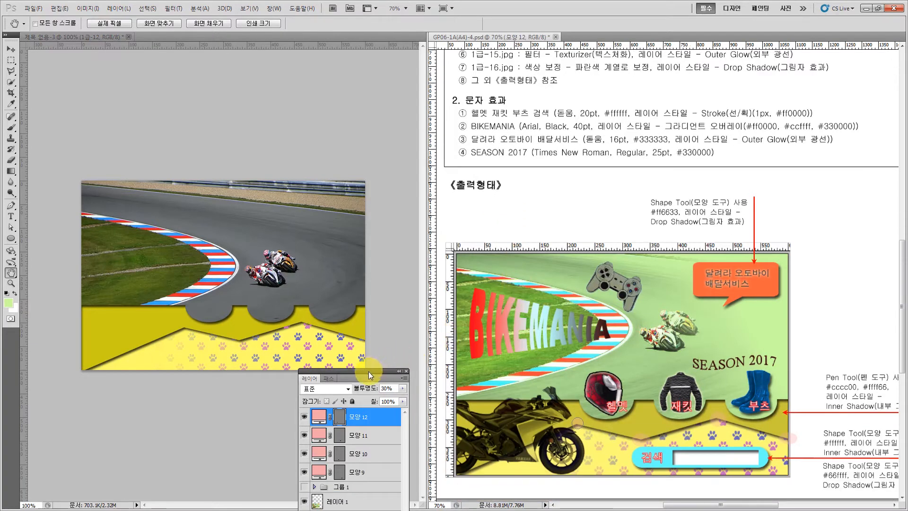
pyautogui.moveTo(367, 371); pyautogui.dragTo(0, 386)
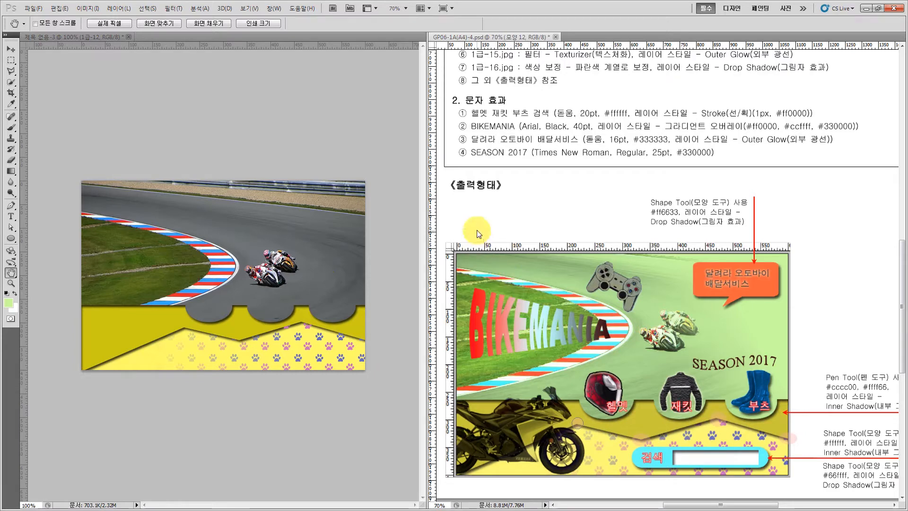
pyautogui.hotkey('ctrl', "'")
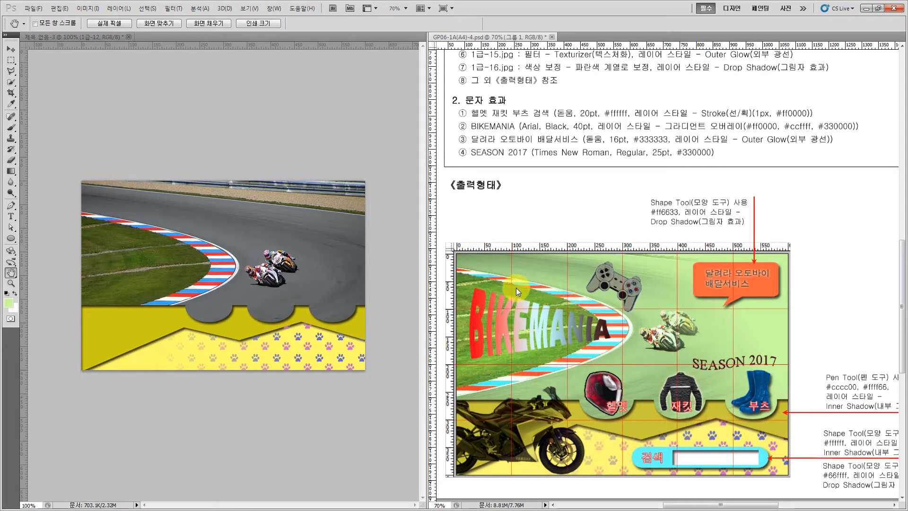
pyautogui.click(11, 283)
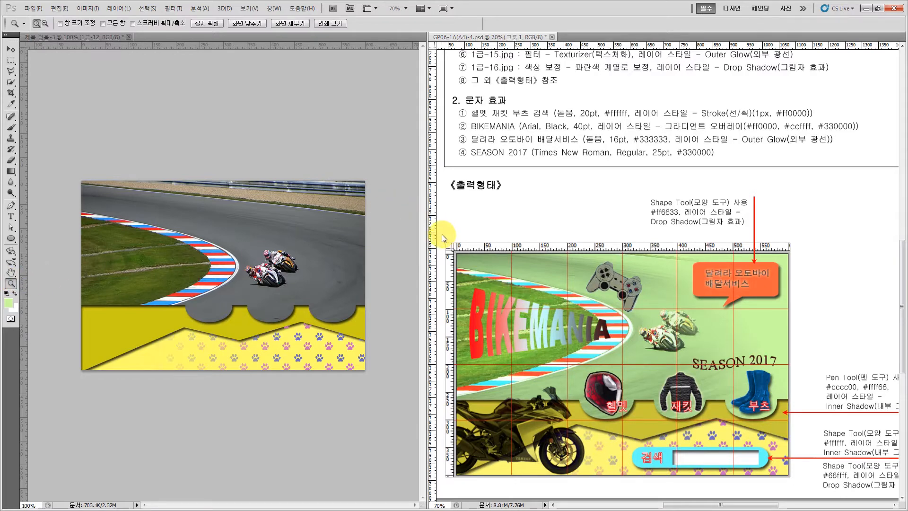
pyautogui.moveTo(441, 234); pyautogui.dragTo(651, 417)
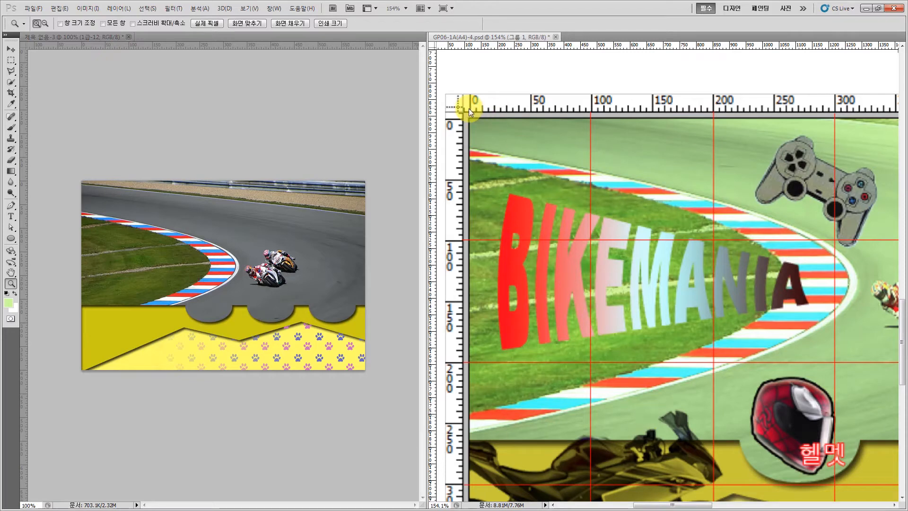
pyautogui.moveTo(457, 45); pyautogui.dragTo(498, 147)
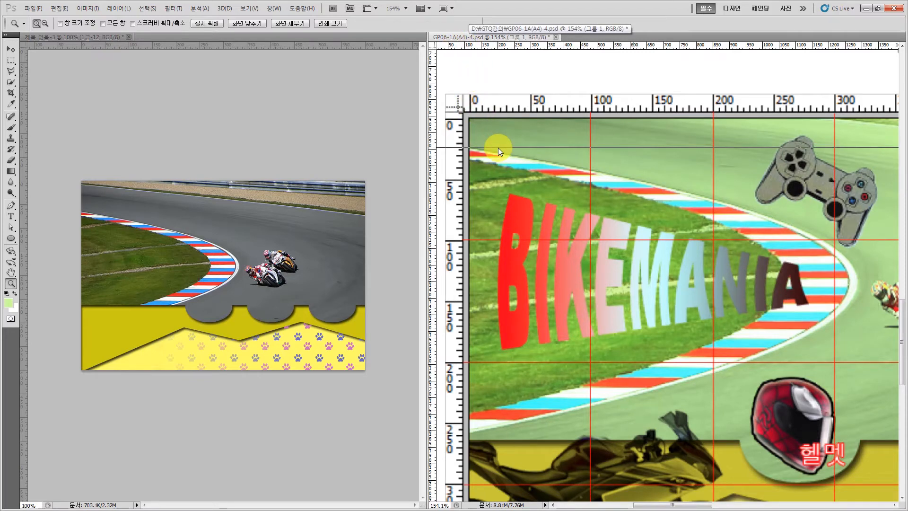
pyautogui.moveTo(498, 148); pyautogui.dragTo(498, 148)
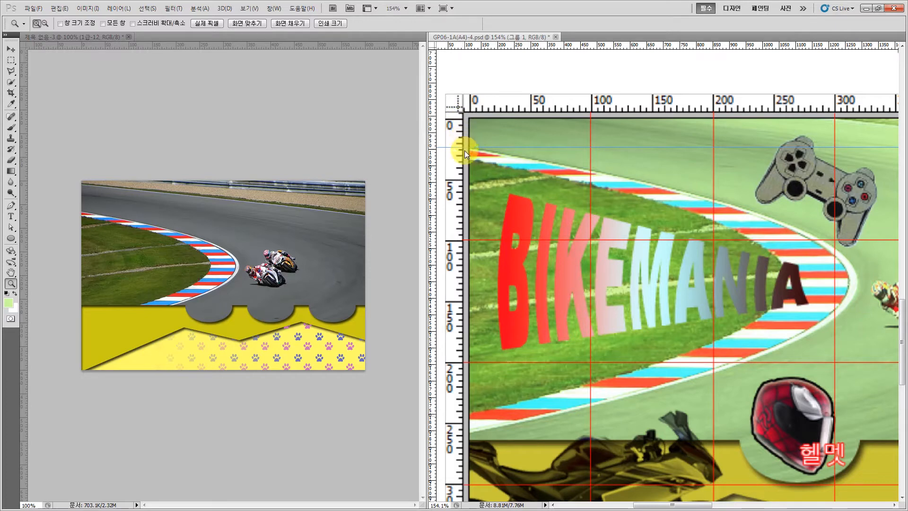
# - Add horizontal guides in the working document at about 24 and 260 px, and a second reference guide at the curb's lower end
pyautogui.click(160, 137)
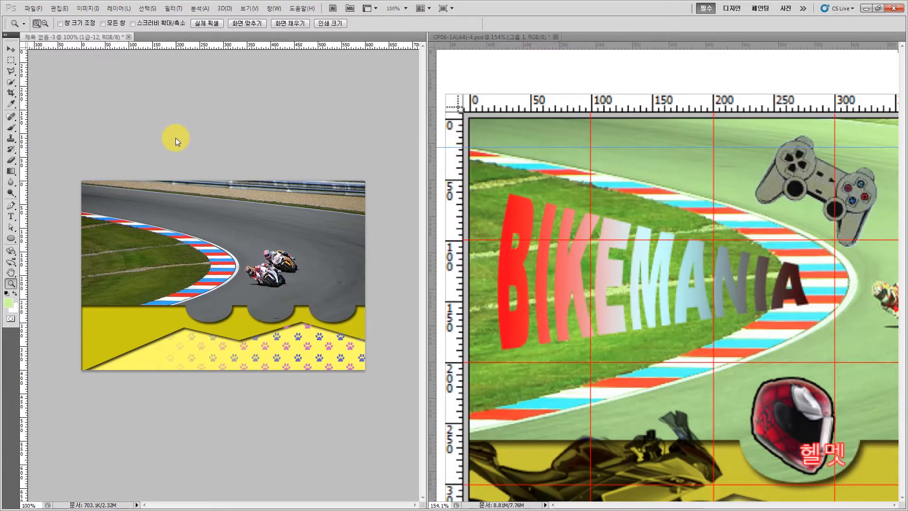
pyautogui.click(175, 138)
pyautogui.moveTo(41, 47); pyautogui.dragTo(52, 81)
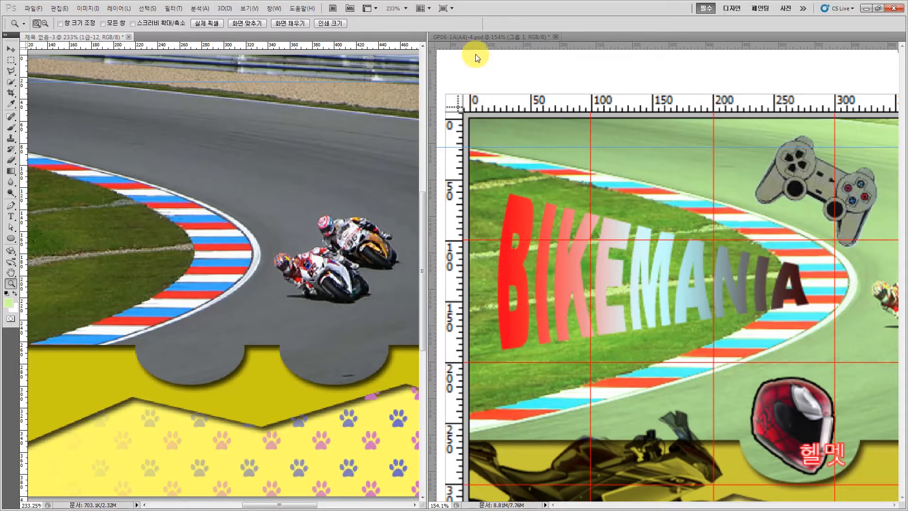
pyautogui.moveTo(468, 48); pyautogui.dragTo(526, 434)
pyautogui.moveTo(78, 48); pyautogui.dragTo(124, 342)
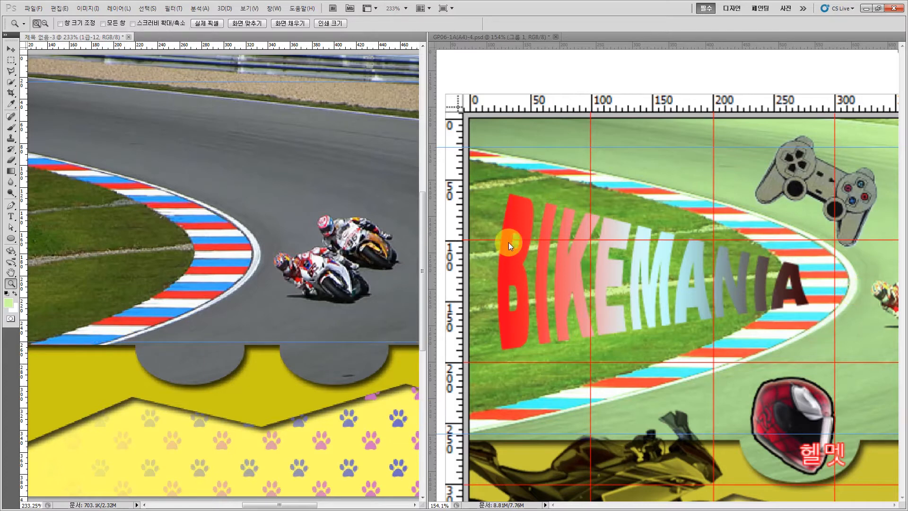
# - Add vertical guides at about 320 px in both the reference and working documents, marking the curb's rightmost point
pyautogui.moveTo(433, 245); pyautogui.dragTo(858, 291)
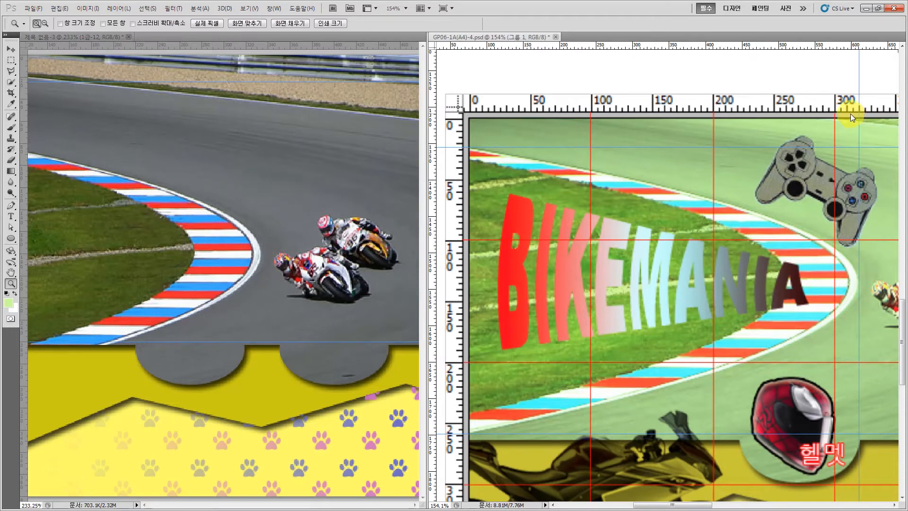
pyautogui.moveTo(25, 110); pyautogui.dragTo(247, 141)
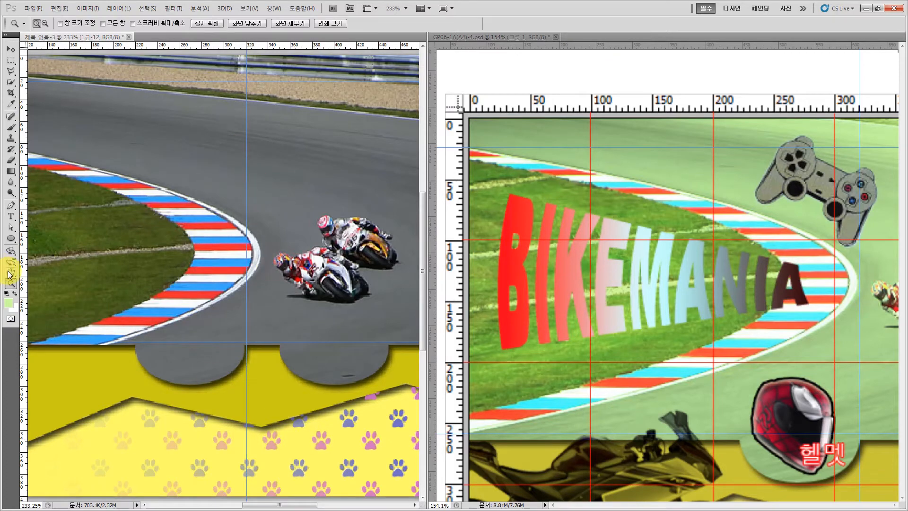
pyautogui.keyDown('alt'); pyautogui.click(245, 319); pyautogui.keyUp('alt')
pyautogui.keyDown('alt'); pyautogui.click(297, 371); pyautogui.keyUp('alt')
# - Move the 1급-12 image up and scale it to about 76.5% so its track curb fits the guides like the reference
pyautogui.click(550, 78)
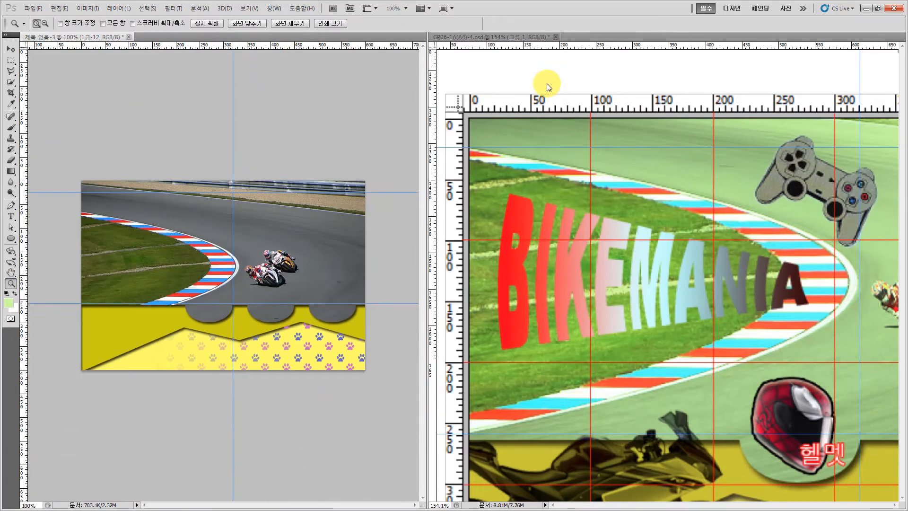
pyautogui.write('100')
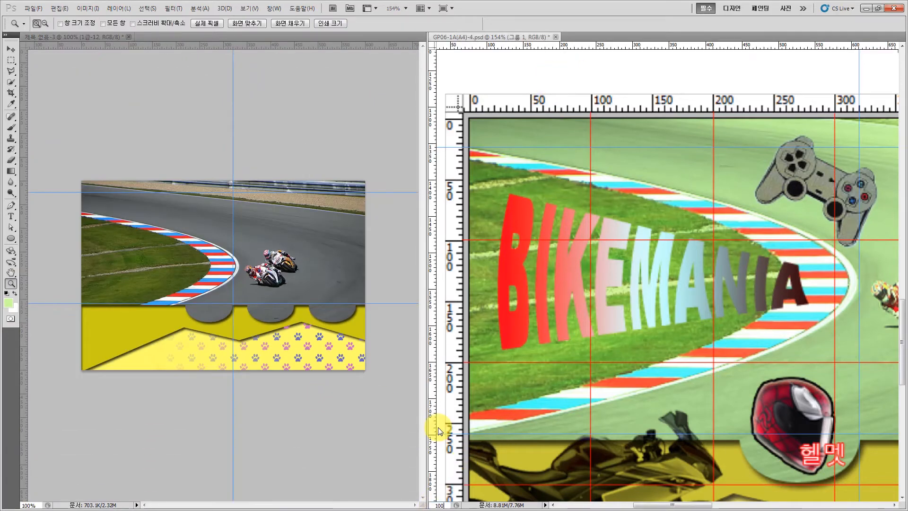
pyautogui.press('Return')
pyautogui.press('h')
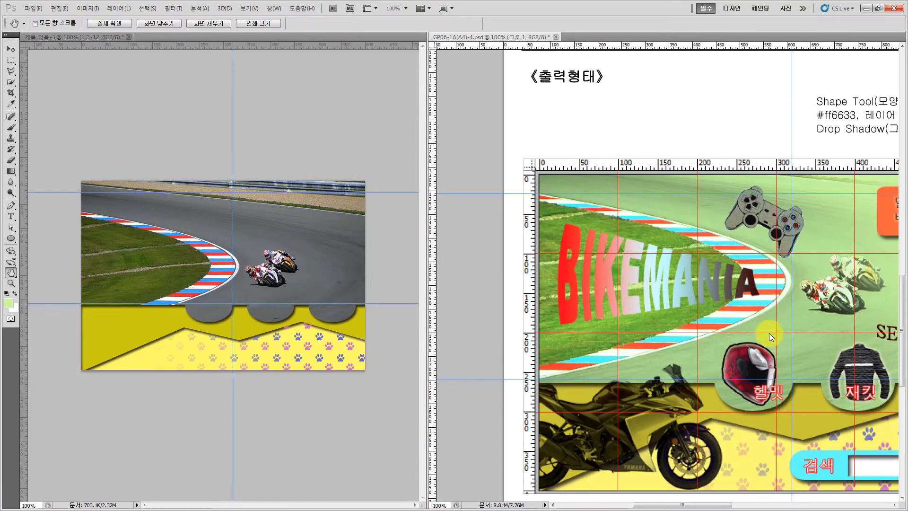
pyautogui.moveTo(769, 333); pyautogui.dragTo(707, 292)
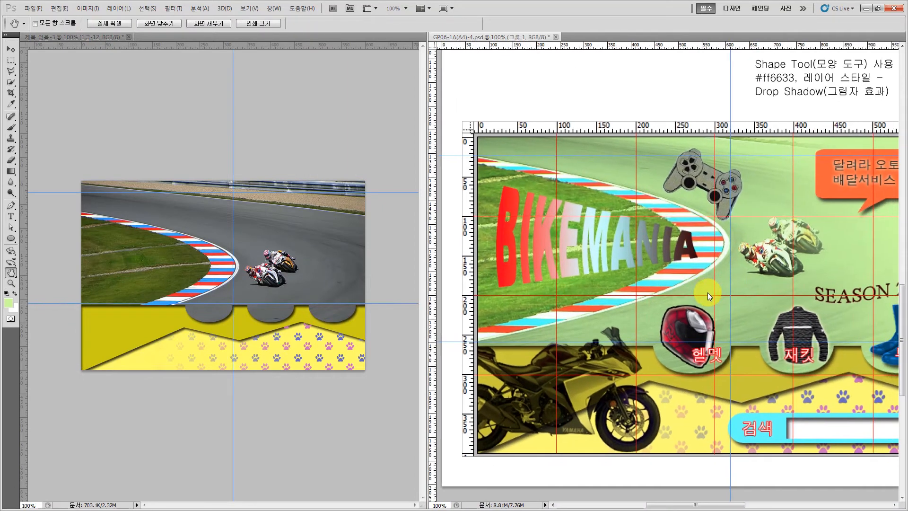
pyautogui.click(12, 51)
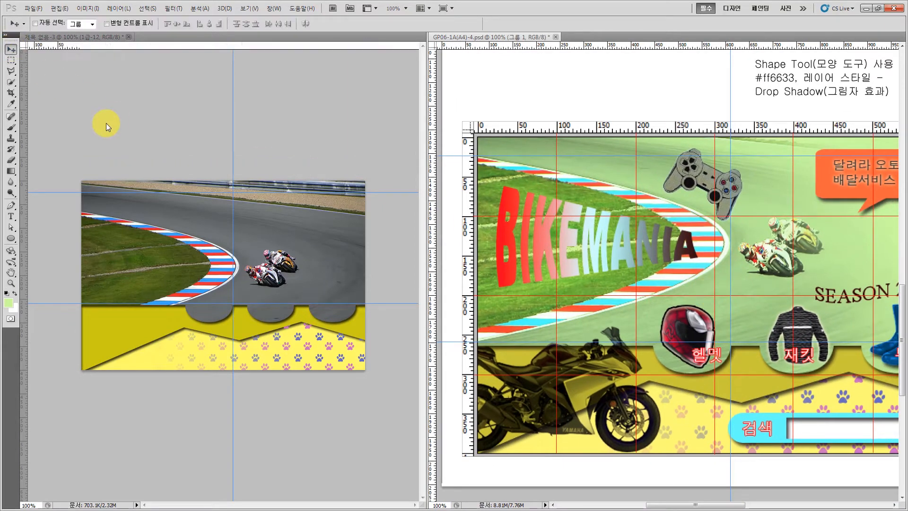
pyautogui.click(106, 123)
pyautogui.hotkey('ctrl', 't')
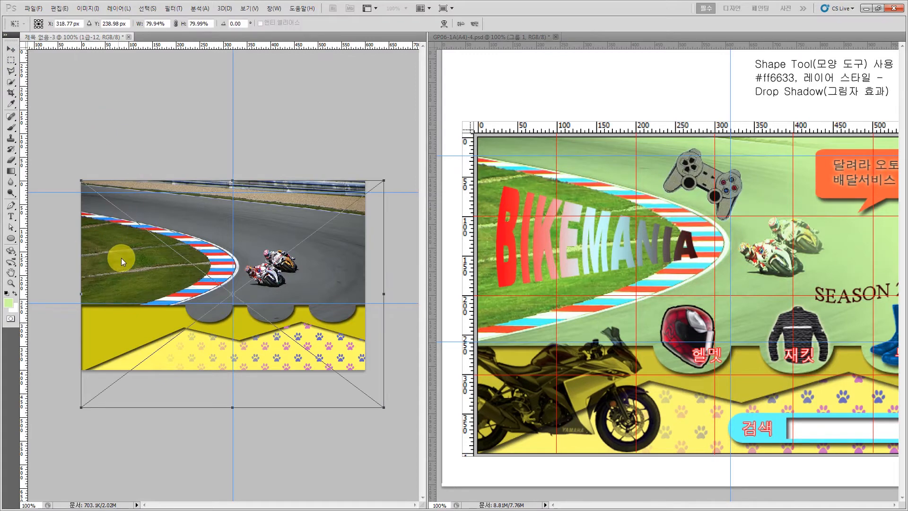
pyautogui.moveTo(121, 257); pyautogui.dragTo(121, 240)
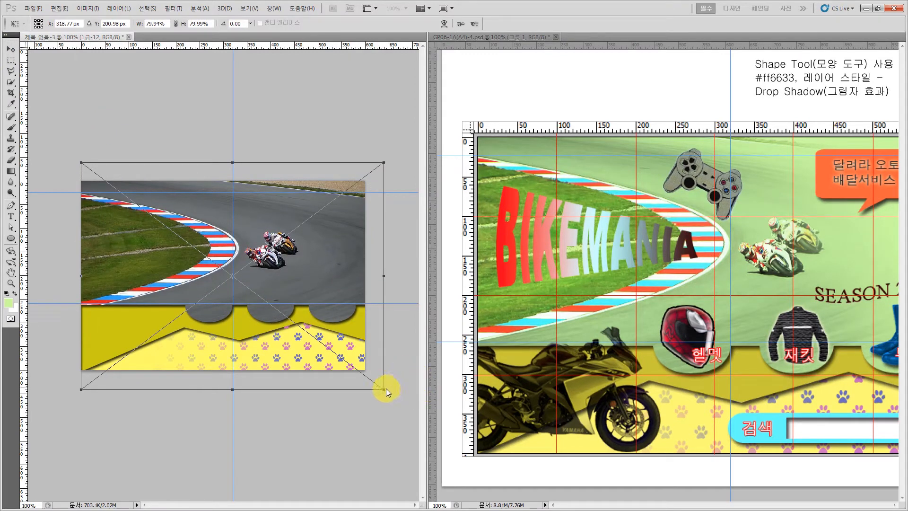
pyautogui.moveTo(381, 389); pyautogui.dragTo(364, 387)
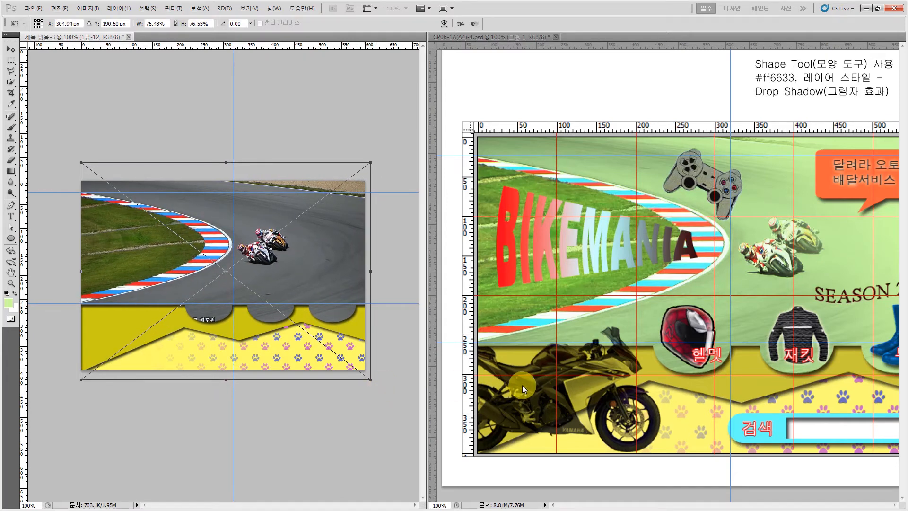
pyautogui.press('Return')
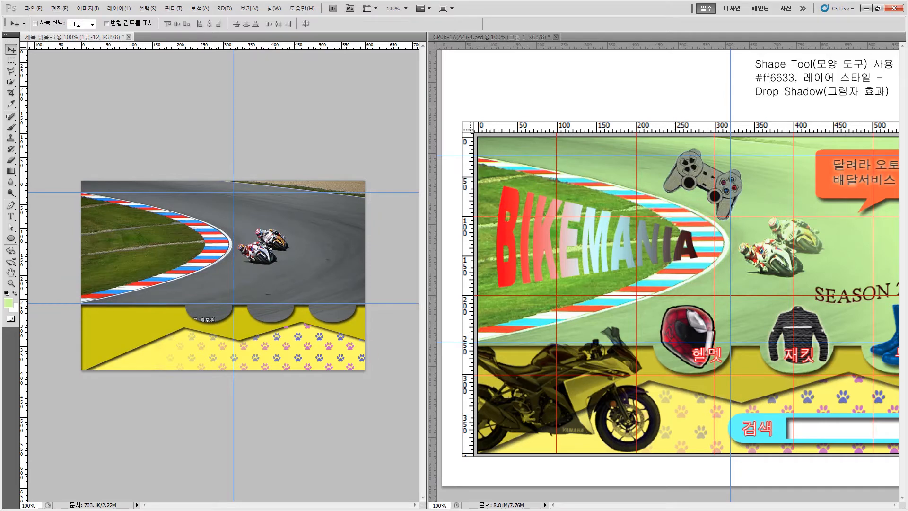
# - Hide the guides and read the full 1급-12 mask and blending requirements in the reference document
pyautogui.press('F7')
pyautogui.moveTo(367, 206); pyautogui.dragTo(336, 81)
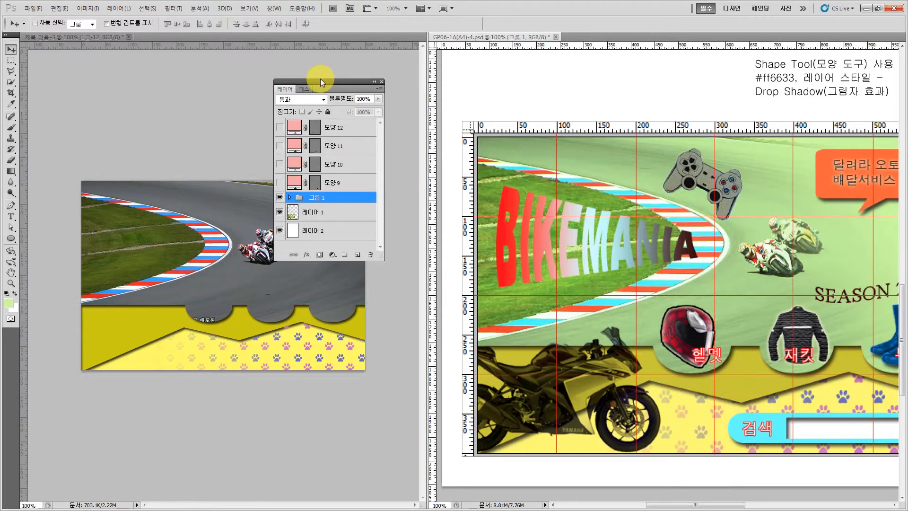
pyautogui.moveTo(320, 79); pyautogui.dragTo(244, 486)
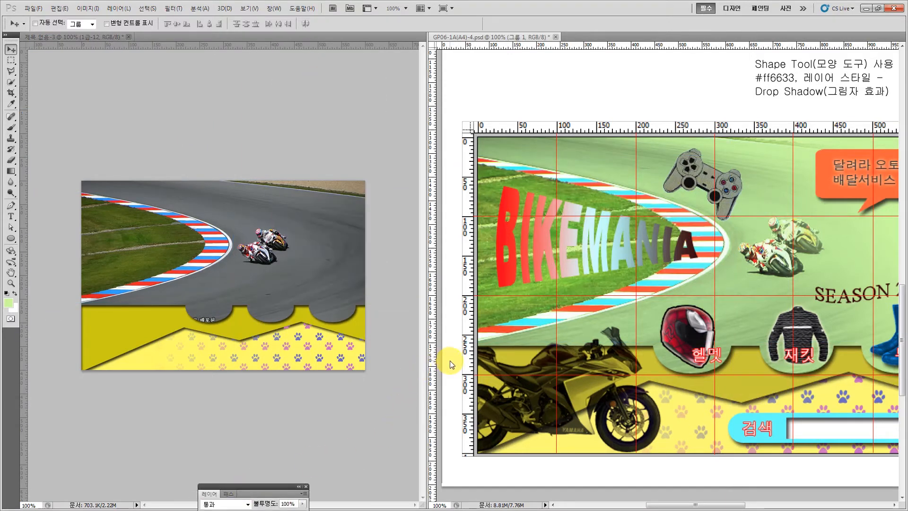
pyautogui.press('h')
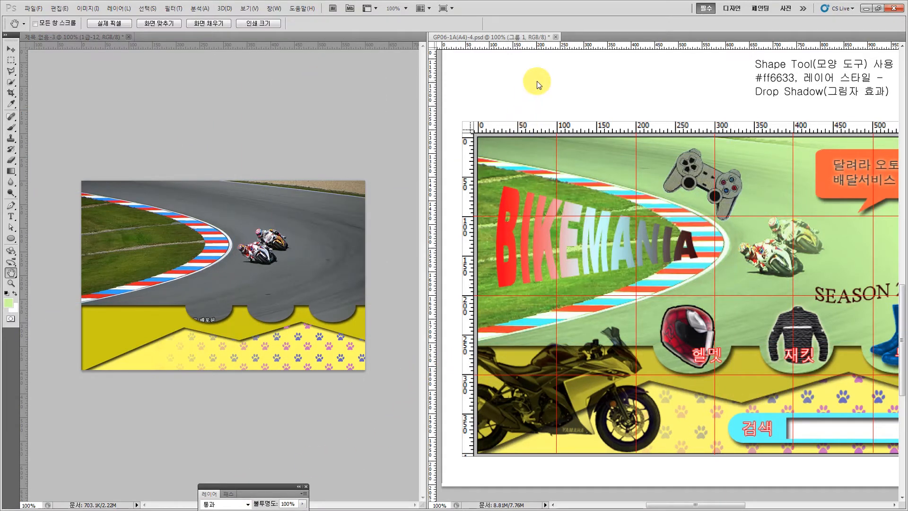
pyautogui.scroll(10, 541, 131)
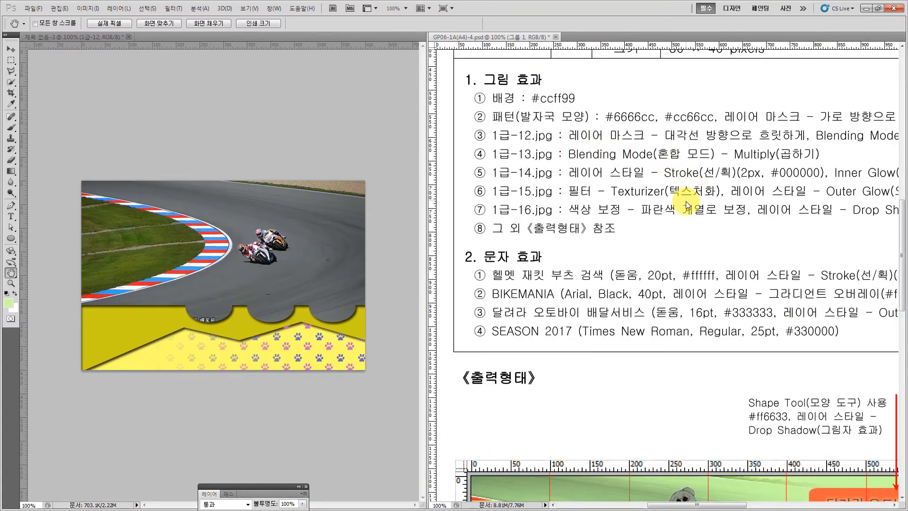
pyautogui.moveTo(687, 204); pyautogui.dragTo(627, 217)
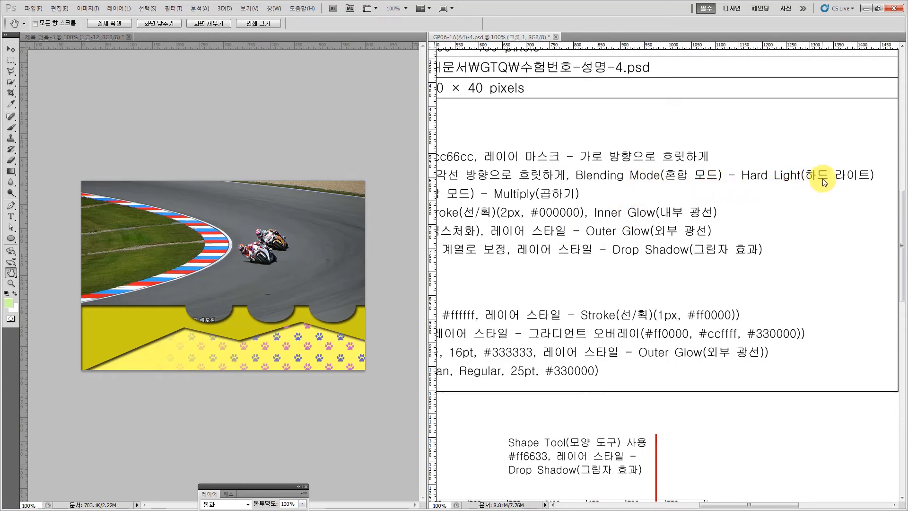
# - Rasterize the 1급-12 layer and set its blending mode to Hard Light (하드 라이트)
pyautogui.click(276, 141)
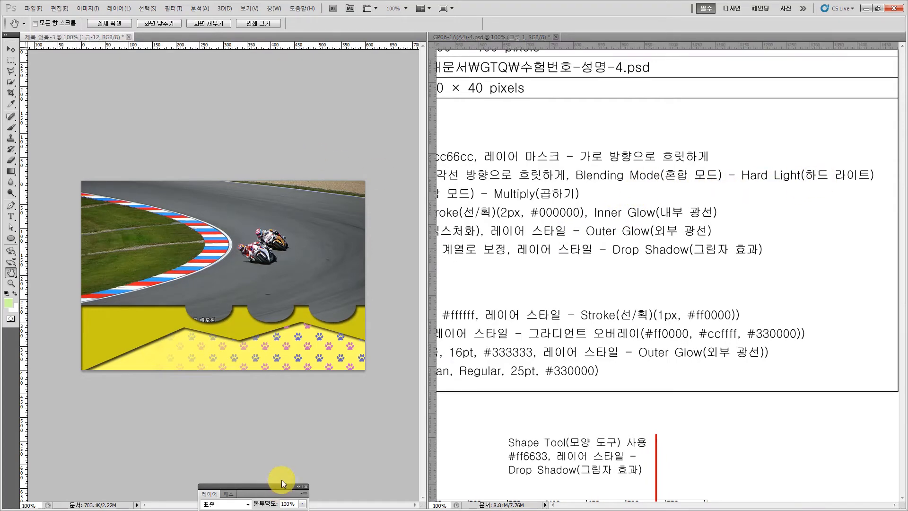
pyautogui.moveTo(282, 481); pyautogui.dragTo(348, 146)
pyautogui.rightClick(327, 264)
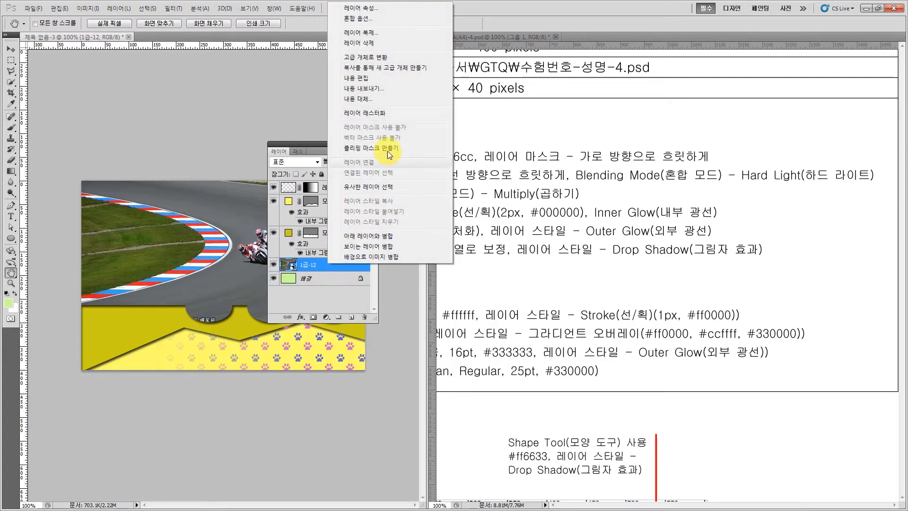
pyautogui.click(364, 114)
pyautogui.click(316, 163)
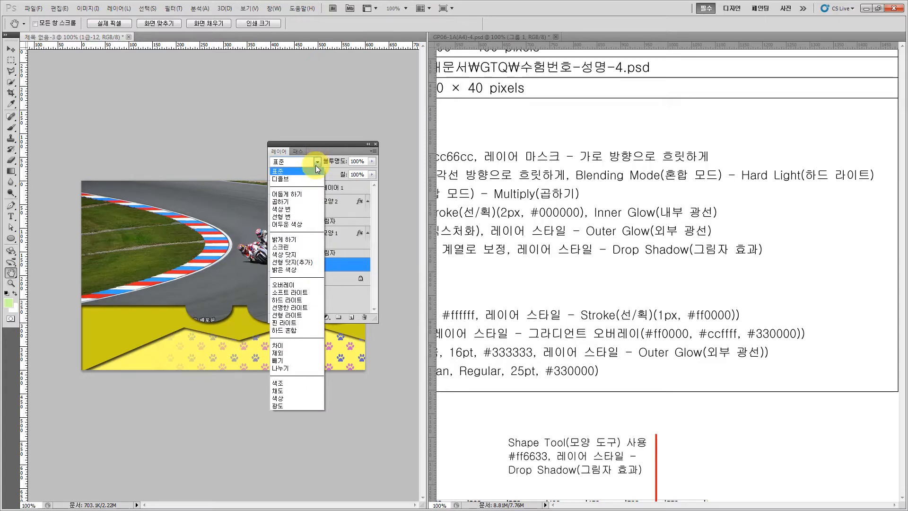
pyautogui.click(296, 300)
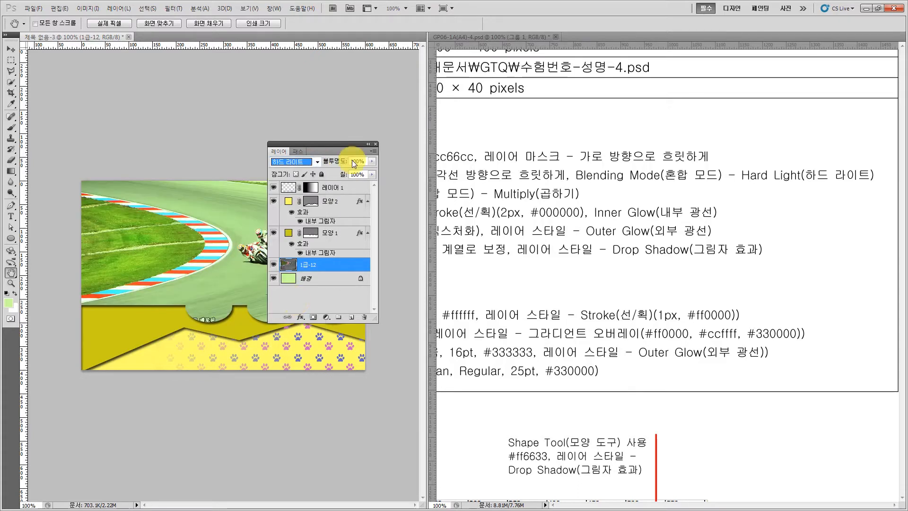
# - Compare the racetrack's fade with the reference output and add a layer mask to the 1급-12 layer
pyautogui.click(468, 202)
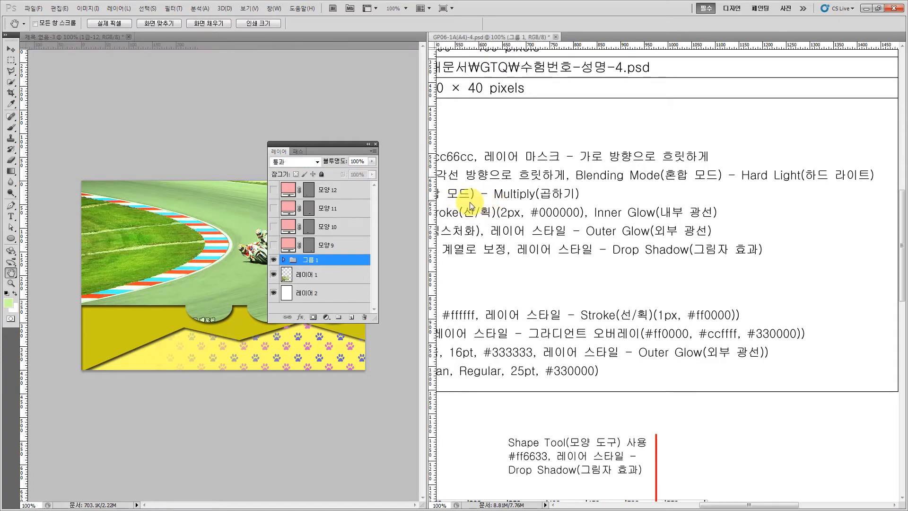
pyautogui.moveTo(468, 202); pyautogui.dragTo(533, 183)
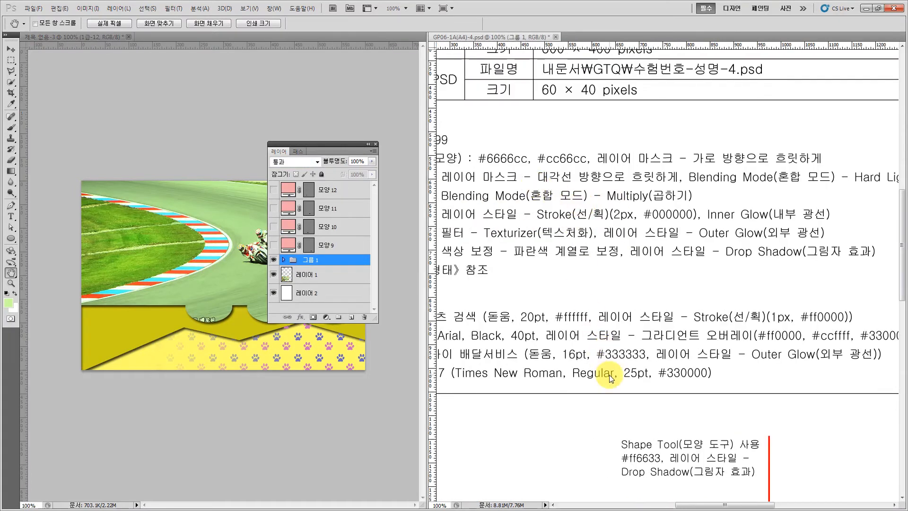
pyautogui.moveTo(608, 375); pyautogui.dragTo(616, 175)
pyautogui.moveTo(626, 345); pyautogui.dragTo(654, 190)
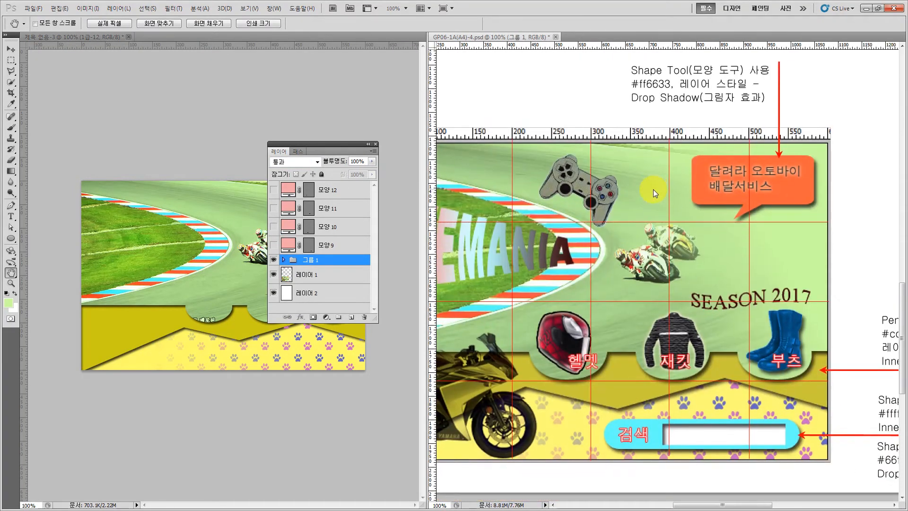
pyautogui.press('F7')
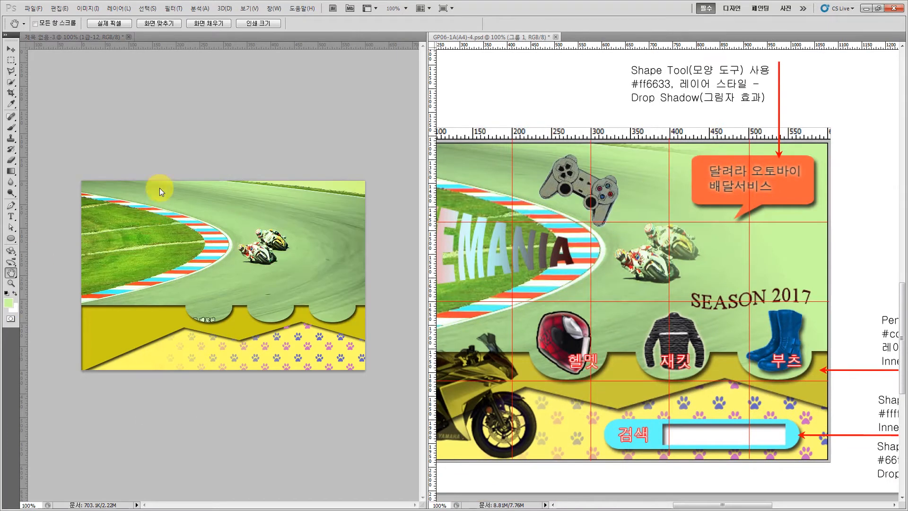
pyautogui.click(232, 231)
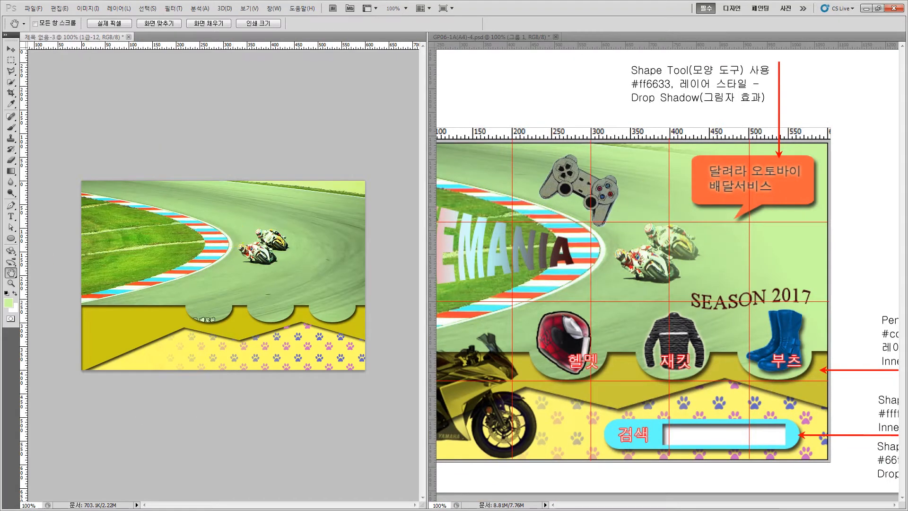
pyautogui.press('F7')
pyautogui.moveTo(432, 90); pyautogui.dragTo(418, 73)
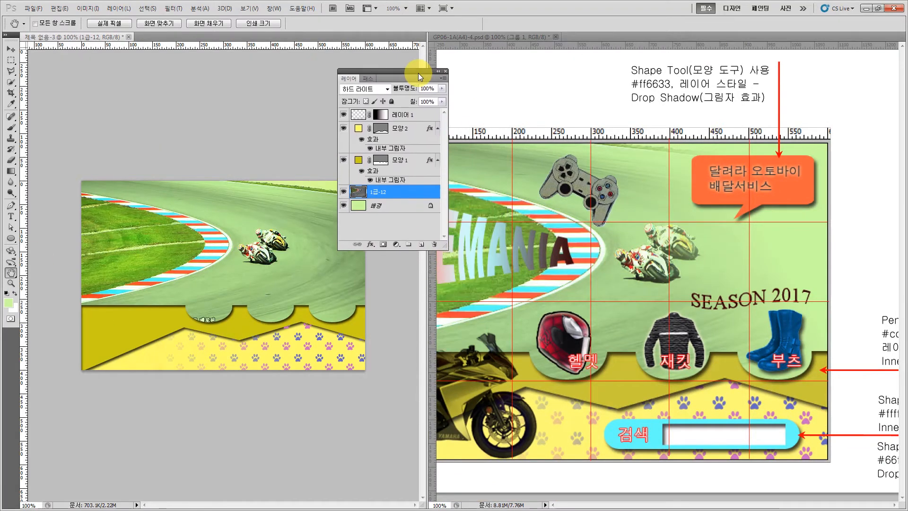
pyautogui.click(382, 245)
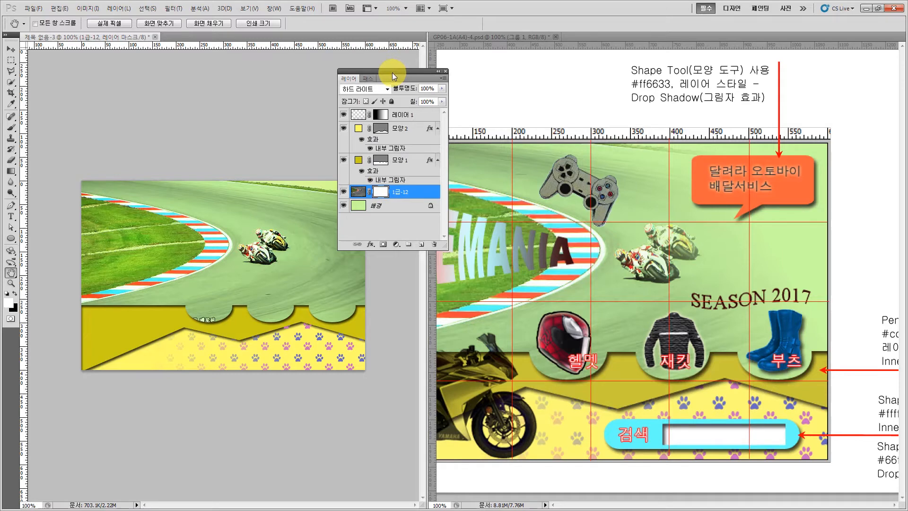
# - Apply a black-to-white linear gradient to the 1급-12 mask, running diagonally from the canvas's upper-right corner down to the first scallop's lower edge
pyautogui.moveTo(392, 72); pyautogui.dragTo(310, 393)
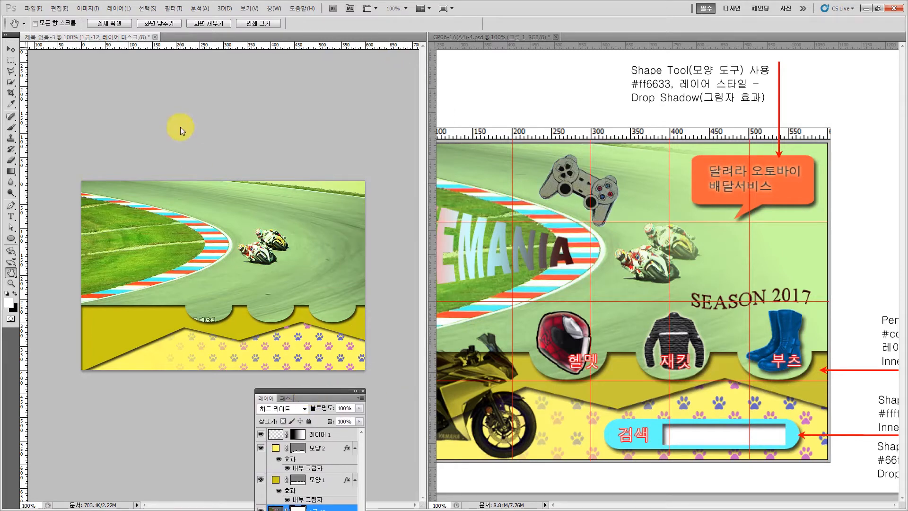
pyautogui.click(12, 172)
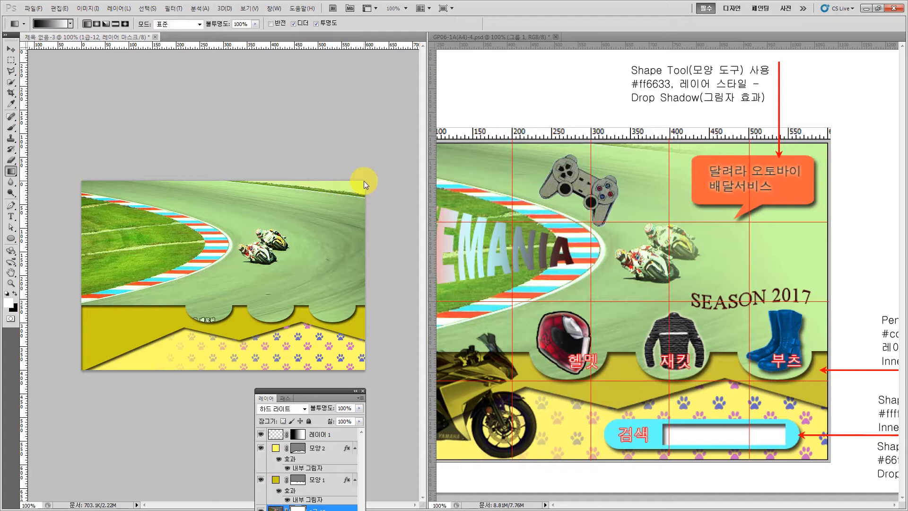
pyautogui.moveTo(364, 181); pyautogui.dragTo(240, 328)
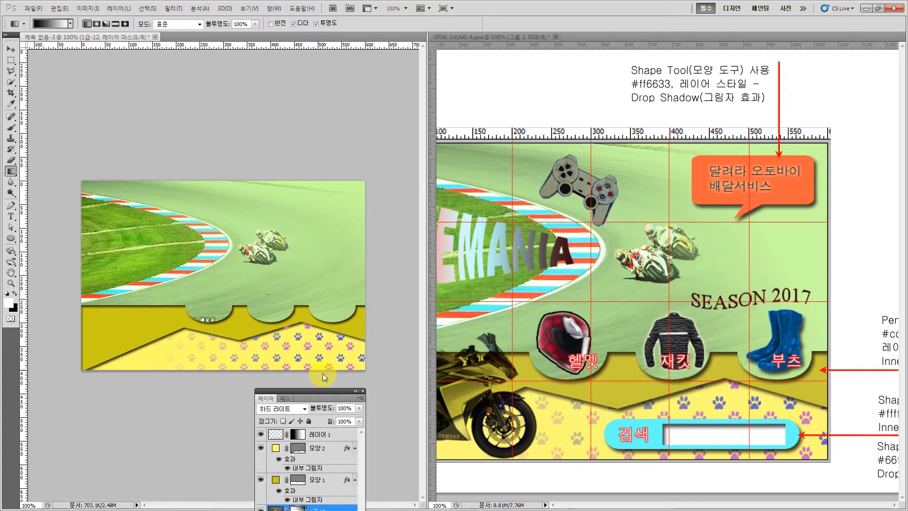
# - Check the image requirements in the reference and place the 1급-13 motorcycle image from the source folder into the working document at 100%
pyautogui.moveTo(313, 390); pyautogui.dragTo(480, 410)
pyautogui.click(541, 114)
pyautogui.press('space')
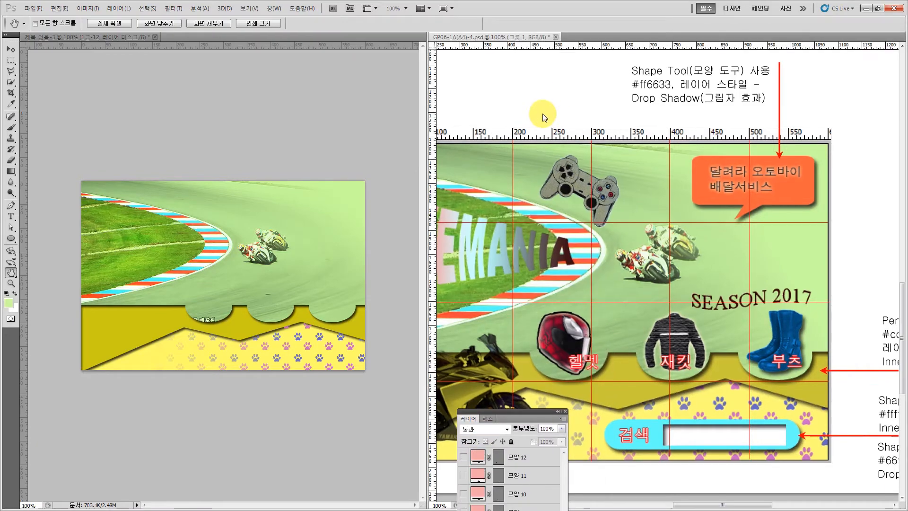
pyautogui.moveTo(525, 99); pyautogui.dragTo(664, 263)
pyautogui.moveTo(627, 156); pyautogui.dragTo(590, 296)
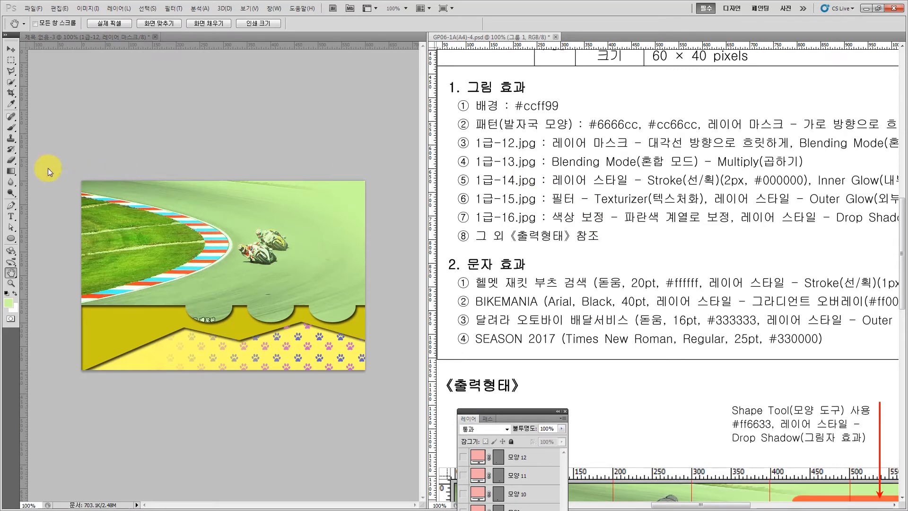
pyautogui.hotkey('alt', 'Tab')
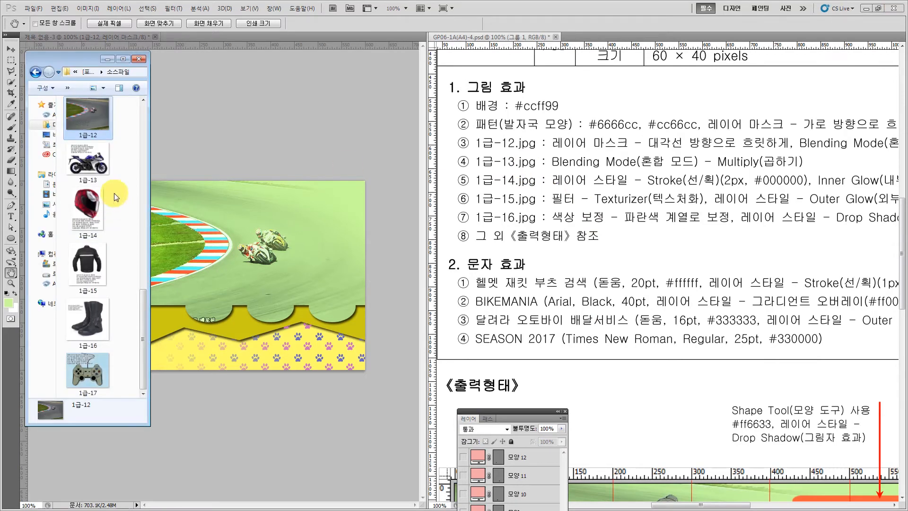
pyautogui.click(88, 165)
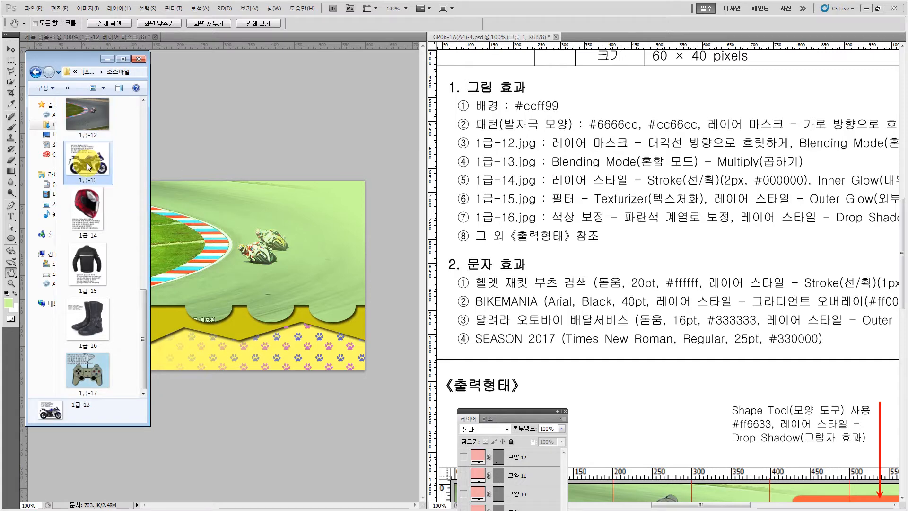
pyautogui.moveTo(498, 413); pyautogui.dragTo(325, 124)
pyautogui.hotkey('alt', 'Tab')
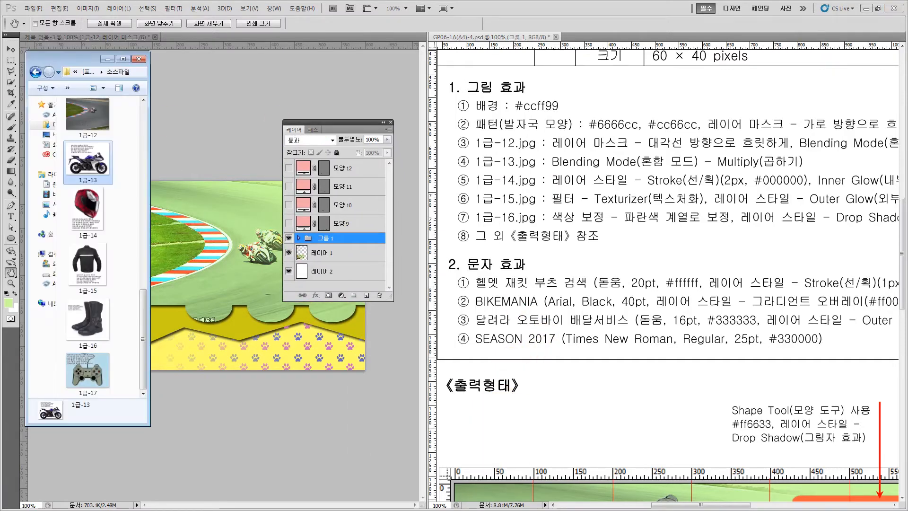
pyautogui.moveTo(83, 157); pyautogui.dragTo(243, 220)
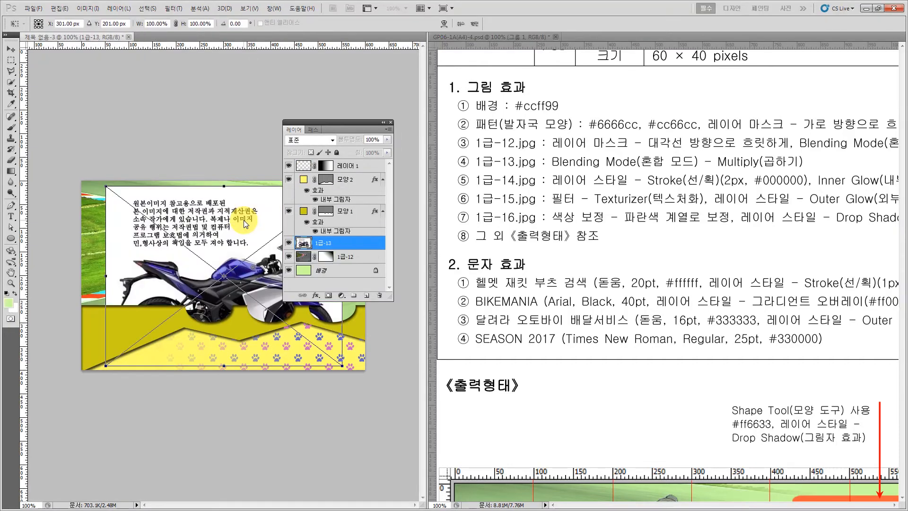
pyautogui.press('Return')
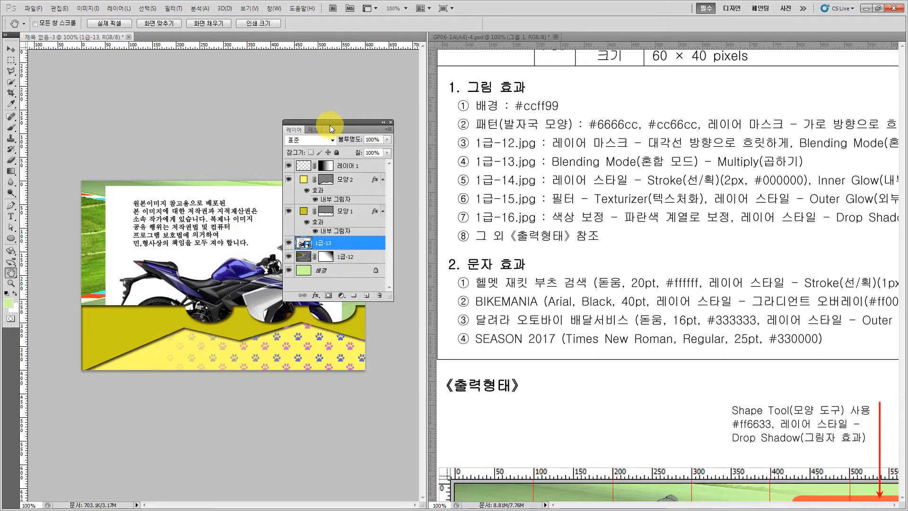
# - Check the motorcycle's position in the reference output and move the 1급-13 layer to the top of the layer stack
pyautogui.moveTo(330, 124); pyautogui.dragTo(263, 387)
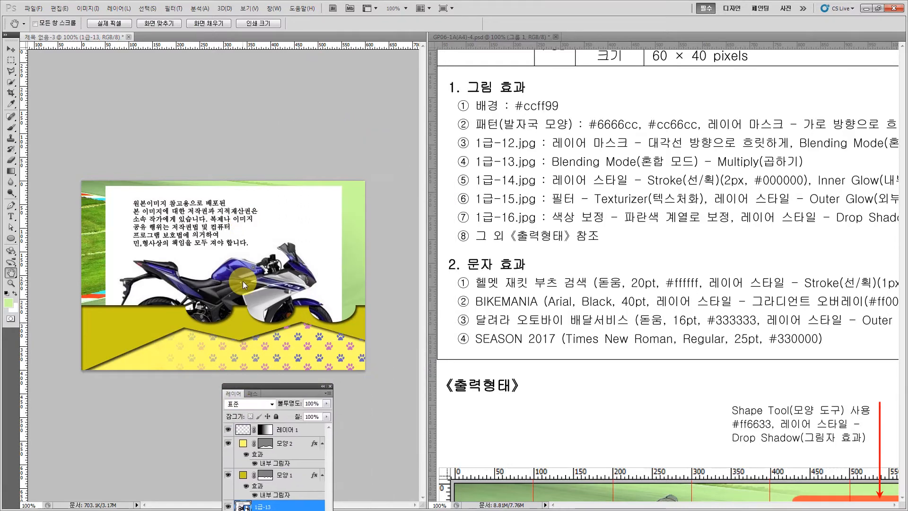
pyautogui.click(520, 421)
pyautogui.moveTo(522, 311); pyautogui.dragTo(540, 180)
pyautogui.moveTo(572, 320); pyautogui.dragTo(659, 311)
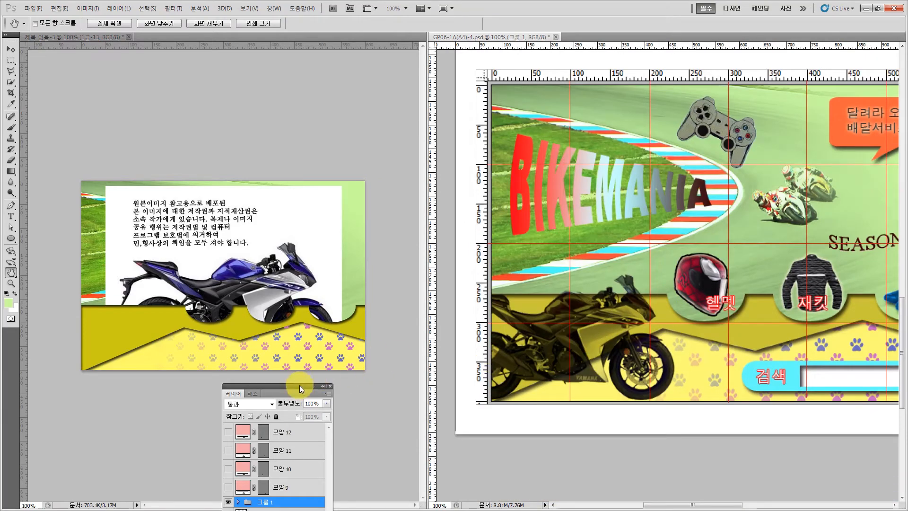
pyautogui.moveTo(300, 386); pyautogui.dragTo(470, 92)
pyautogui.click(347, 108)
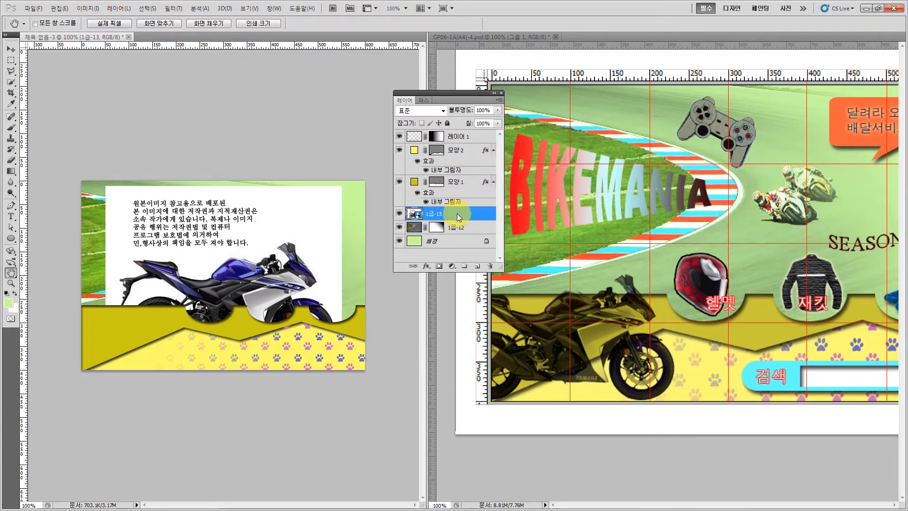
pyautogui.moveTo(458, 217); pyautogui.dragTo(502, 164)
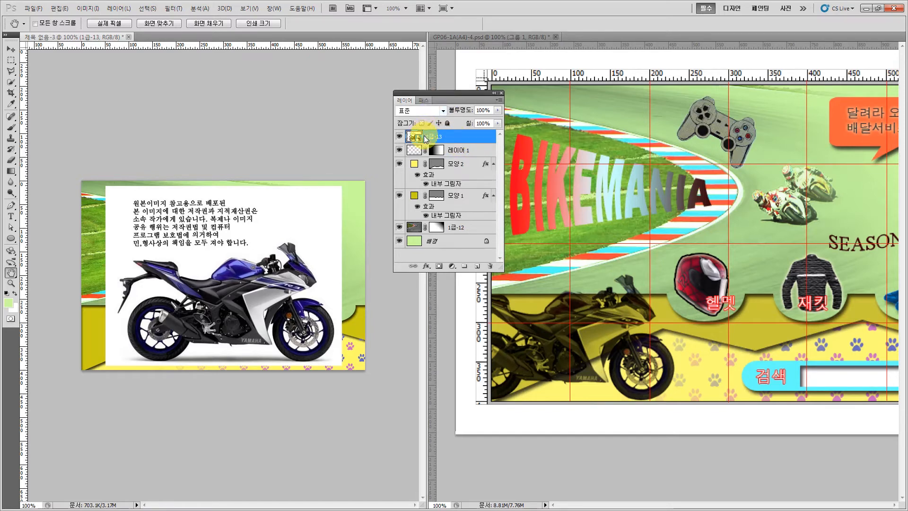
# - Select a rectangle around the copyright notice text above the motorcycle and try to delete it from the 1급-13 smart object
pyautogui.moveTo(427, 93); pyautogui.dragTo(445, 329)
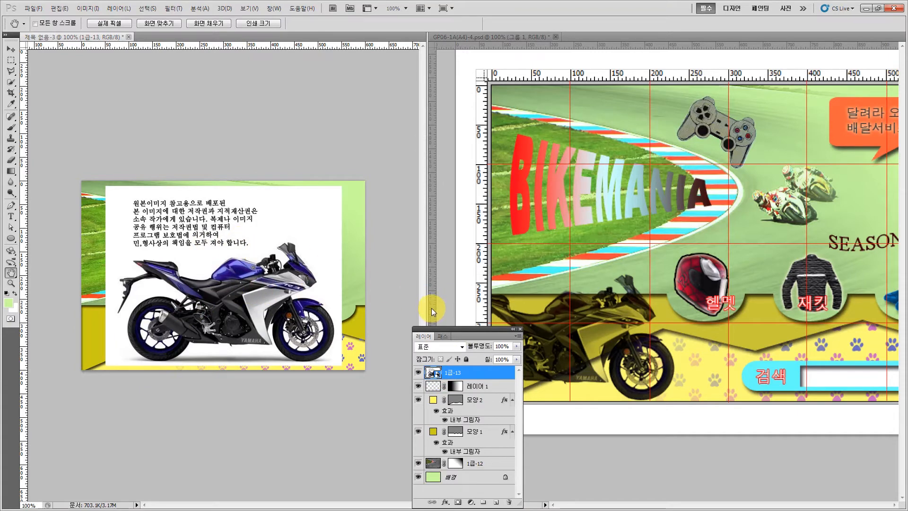
pyautogui.moveTo(418, 326); pyautogui.dragTo(417, 261)
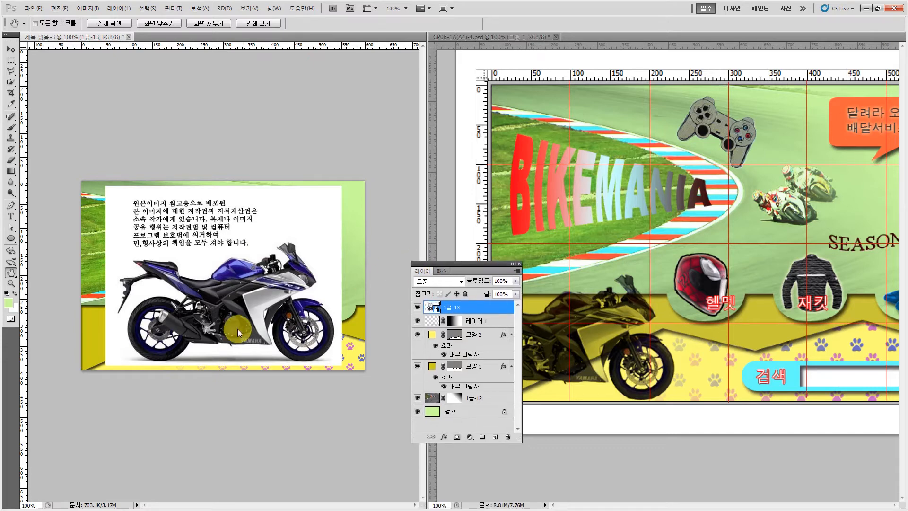
pyautogui.click(13, 284)
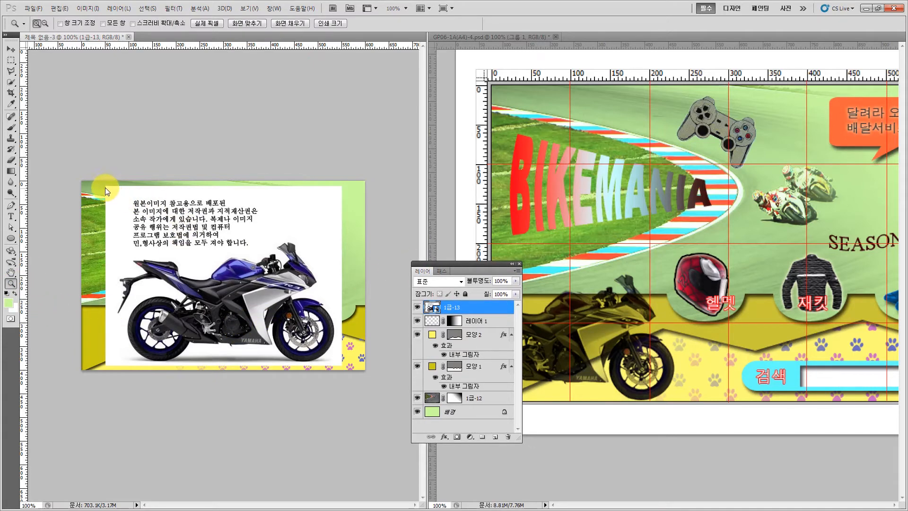
pyautogui.moveTo(362, 392); pyautogui.dragTo(457, 202)
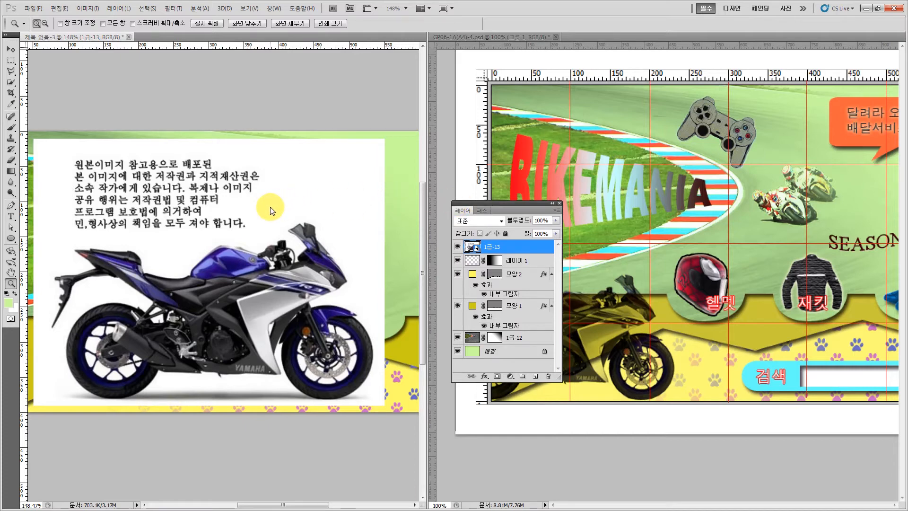
pyautogui.click(11, 60)
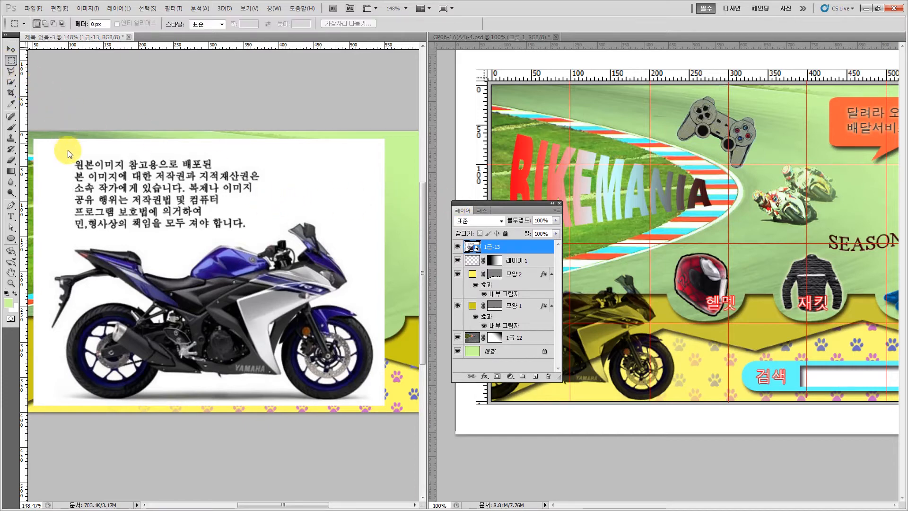
pyautogui.moveTo(33, 132); pyautogui.dragTo(266, 233)
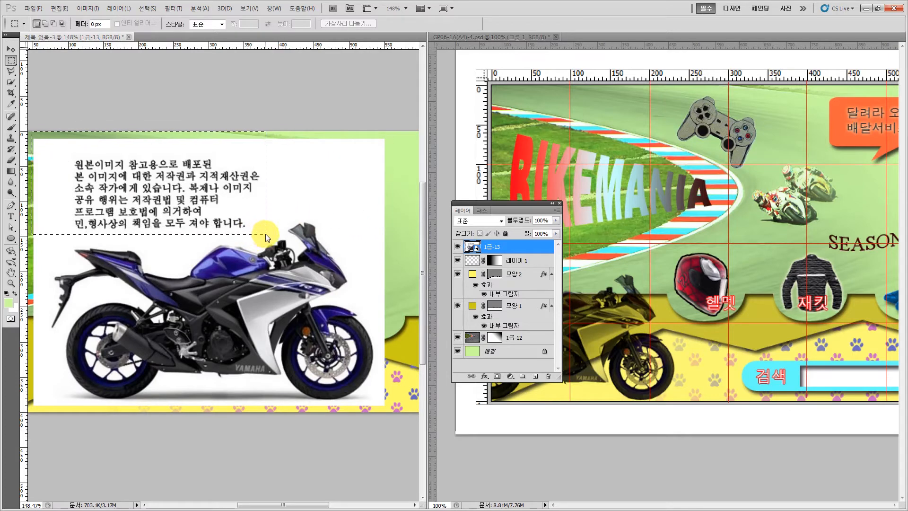
pyautogui.press('Delete')
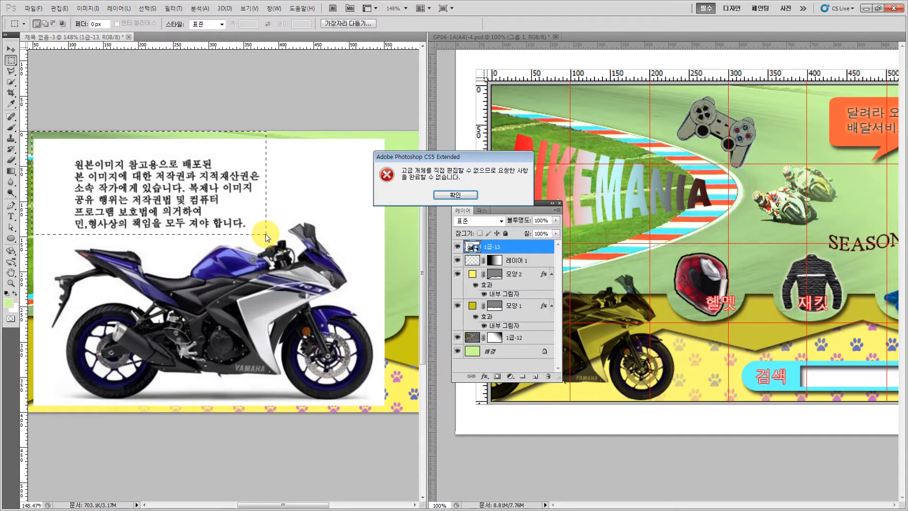
pyautogui.click(441, 194)
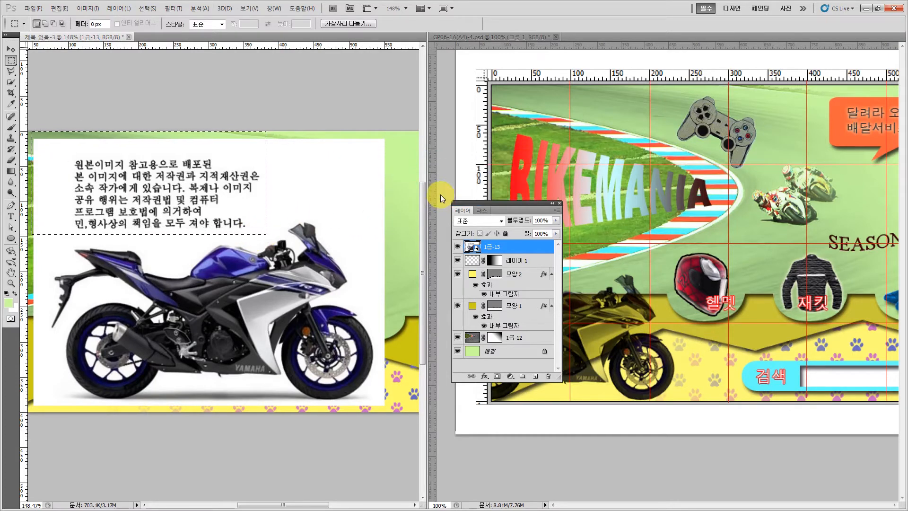
# - Rasterize the 1급-13 layer, delete the selected notice text area, and deselect
pyautogui.rightClick(493, 248)
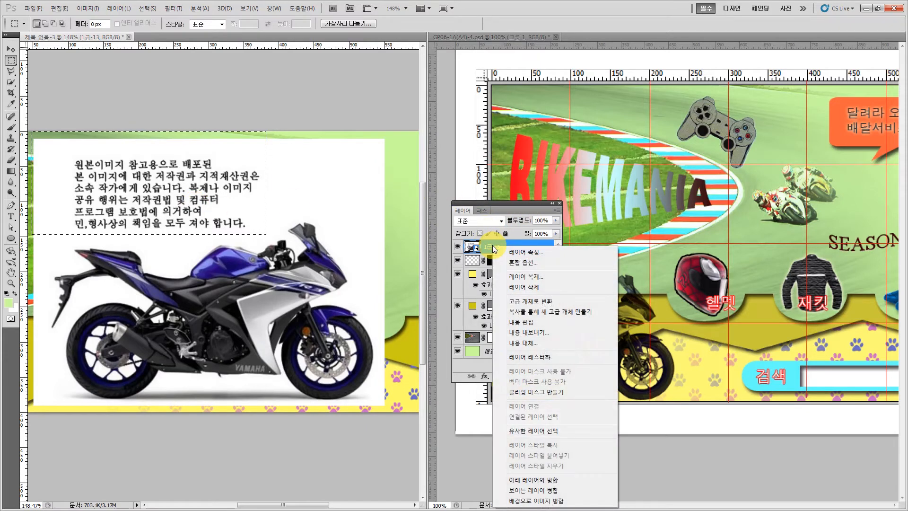
pyautogui.click(531, 358)
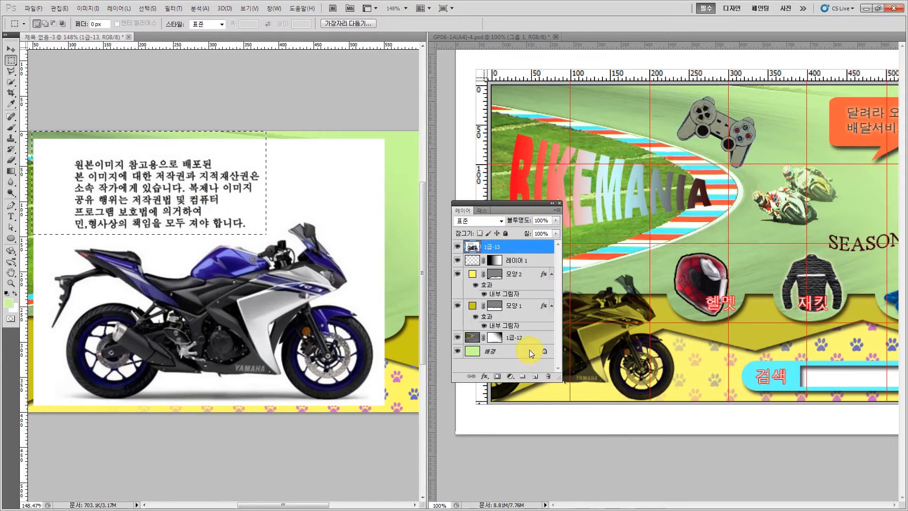
pyautogui.press('Delete')
pyautogui.click(285, 178)
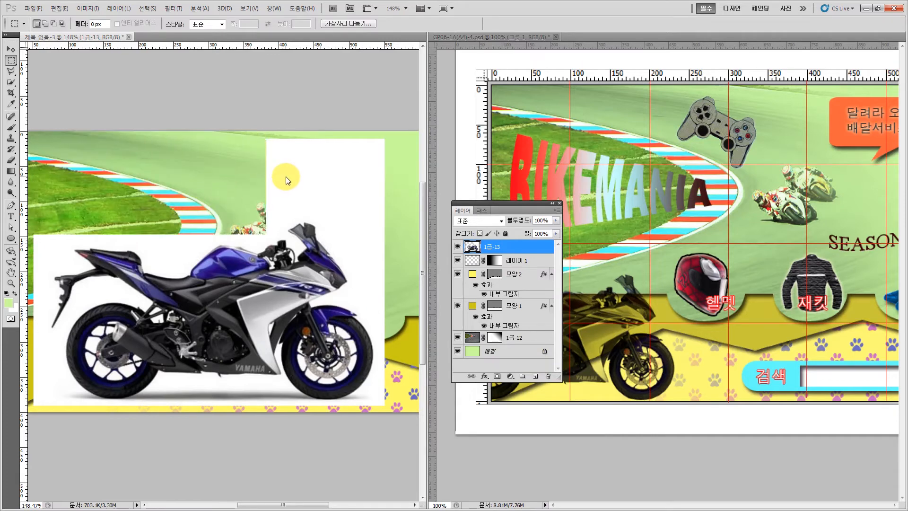
# - Quick-select the white area beneath the motorcycle and around its wheels, delete it from the 1급-13 layer, and deselect
pyautogui.click(11, 272)
pyautogui.moveTo(187, 404); pyautogui.dragTo(197, 304)
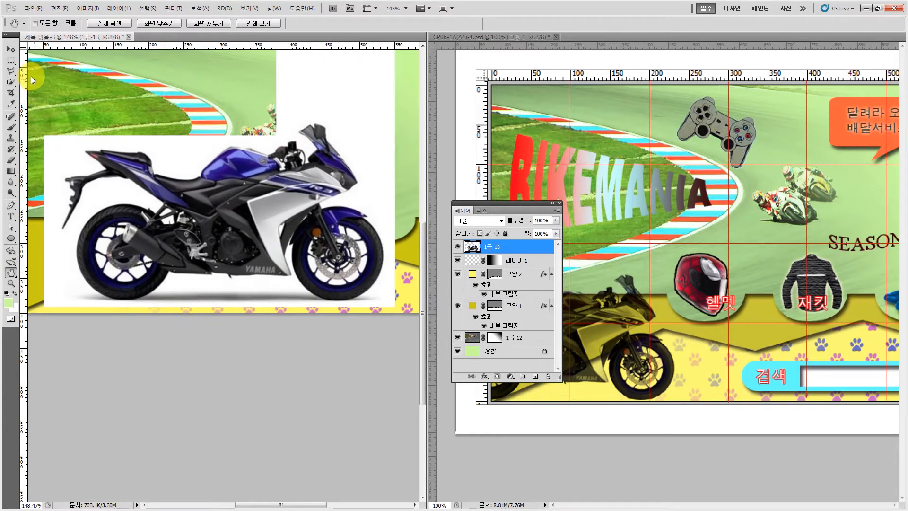
pyautogui.click(11, 83)
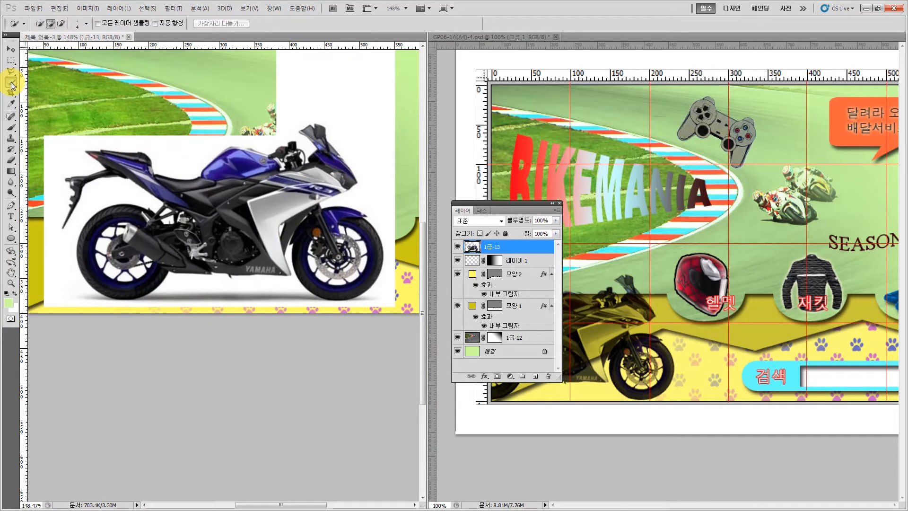
pyautogui.click(36, 83)
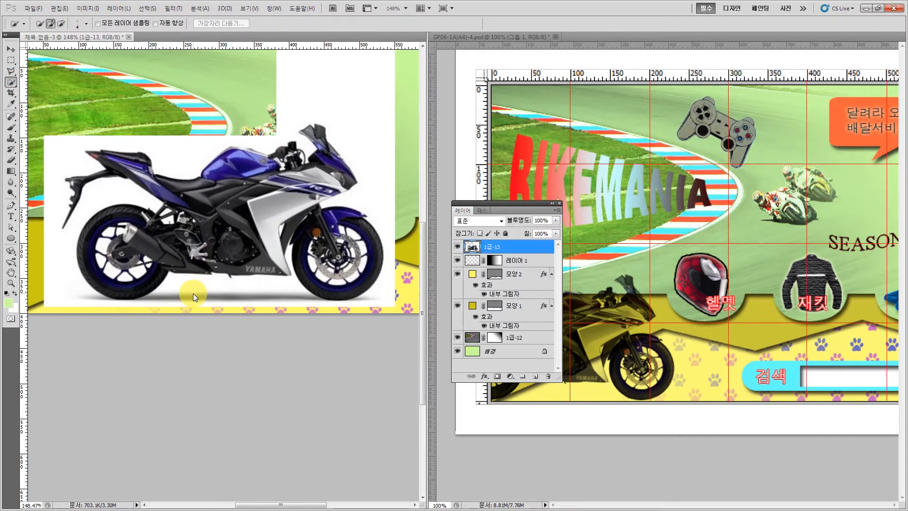
pyautogui.moveTo(193, 294)
pyautogui.mouseDown()
pyautogui.moveTo(162, 308)
pyautogui.moveTo(211, 300)
pyautogui.moveTo(278, 262)
pyautogui.moveTo(326, 303)
pyautogui.moveTo(377, 310)
pyautogui.moveTo(374, 296)
pyautogui.moveTo(90, 299)
pyautogui.mouseUp()
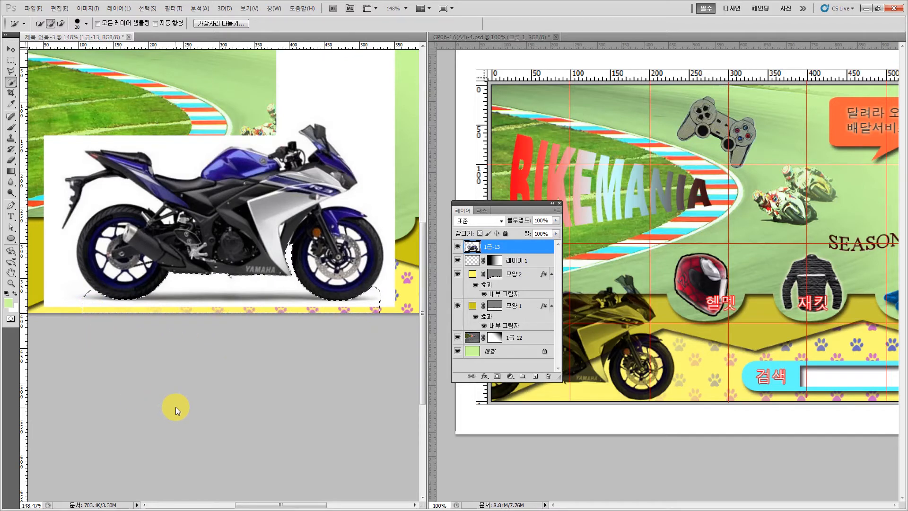
pyautogui.press('Delete')
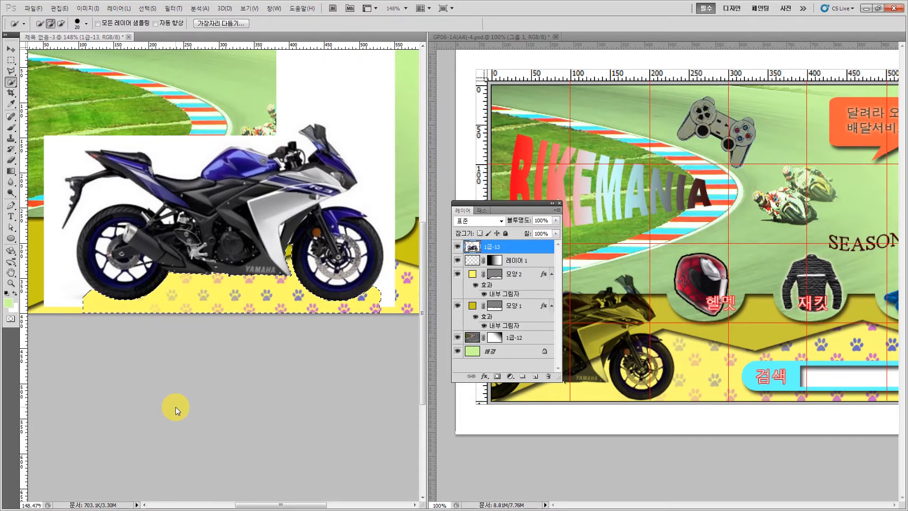
pyautogui.hotkey('ctrl', 'd')
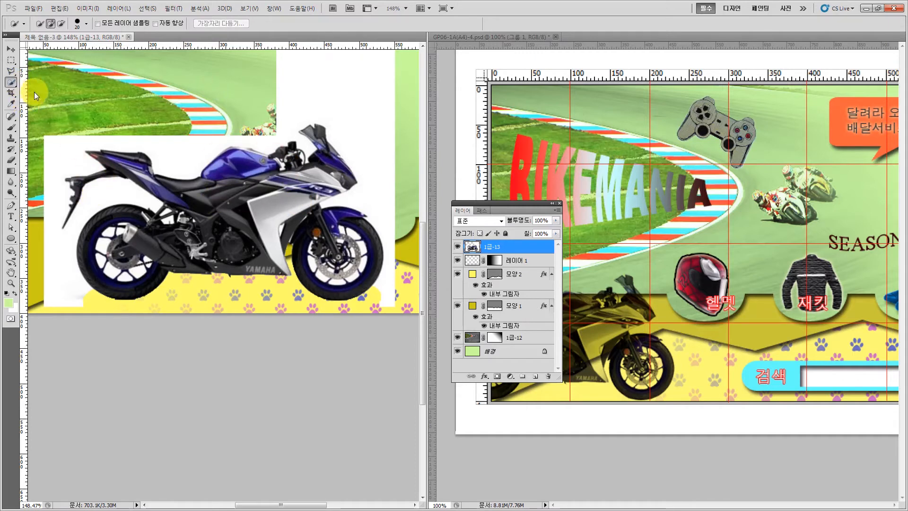
# - Select the remaining white background with the Magic Wand, subtract the silver fairing areas, delete the background from the 1급-13 layer, and deselect
pyautogui.click(66, 91)
pyautogui.click(350, 105)
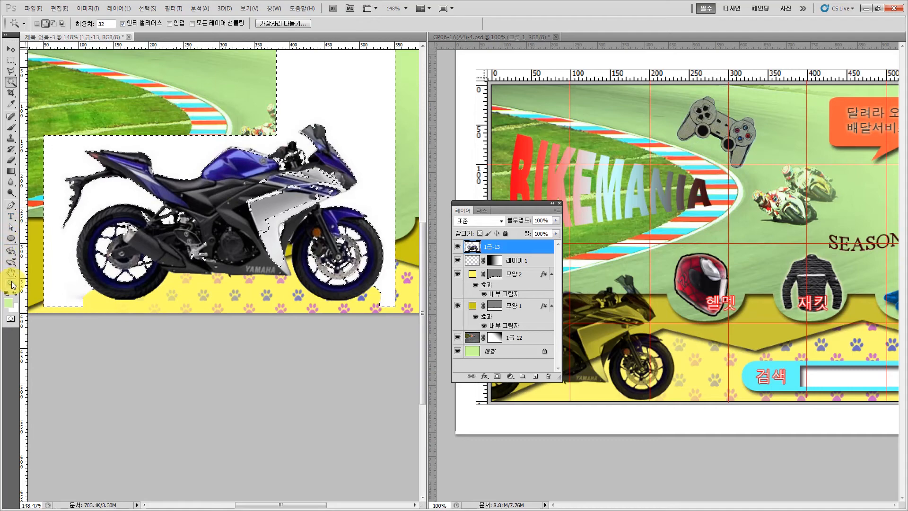
pyautogui.press('z')
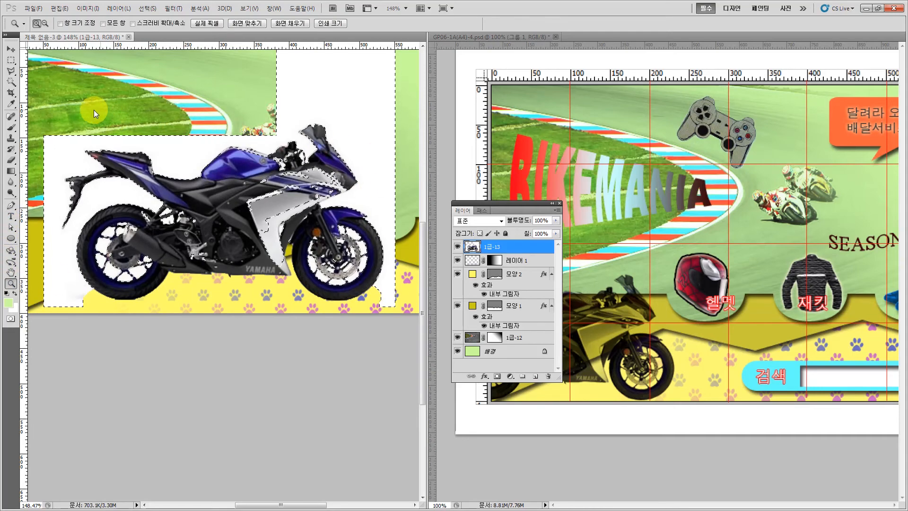
pyautogui.moveTo(112, 174); pyautogui.dragTo(413, 276)
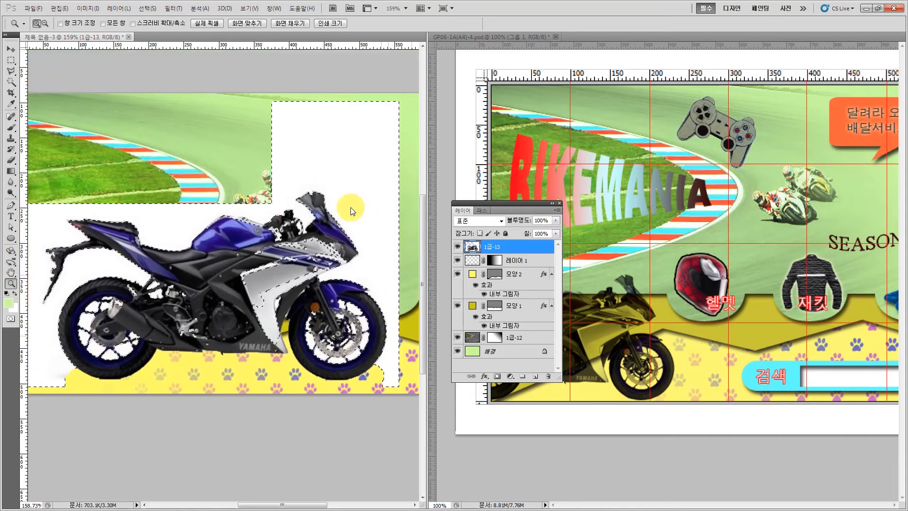
pyautogui.moveTo(211, 188); pyautogui.dragTo(414, 333)
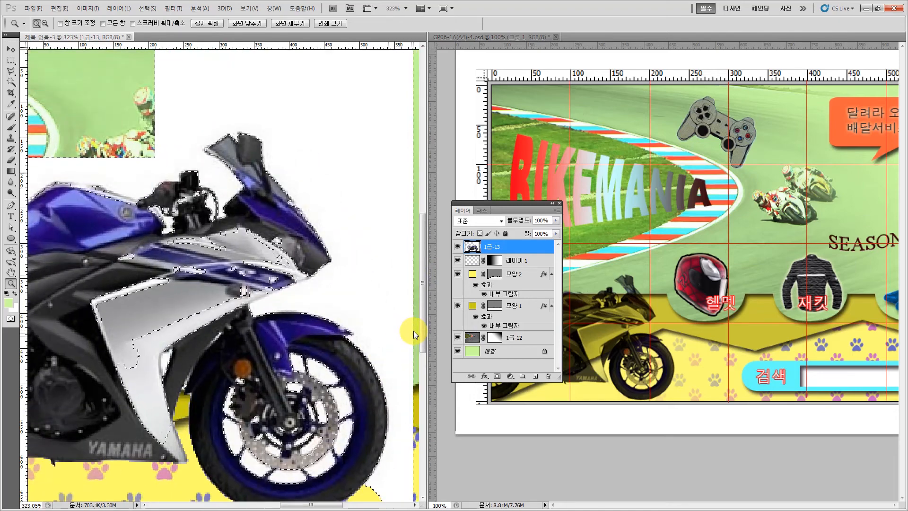
pyautogui.click(12, 82)
pyautogui.moveTo(11, 82); pyautogui.dragTo(57, 81)
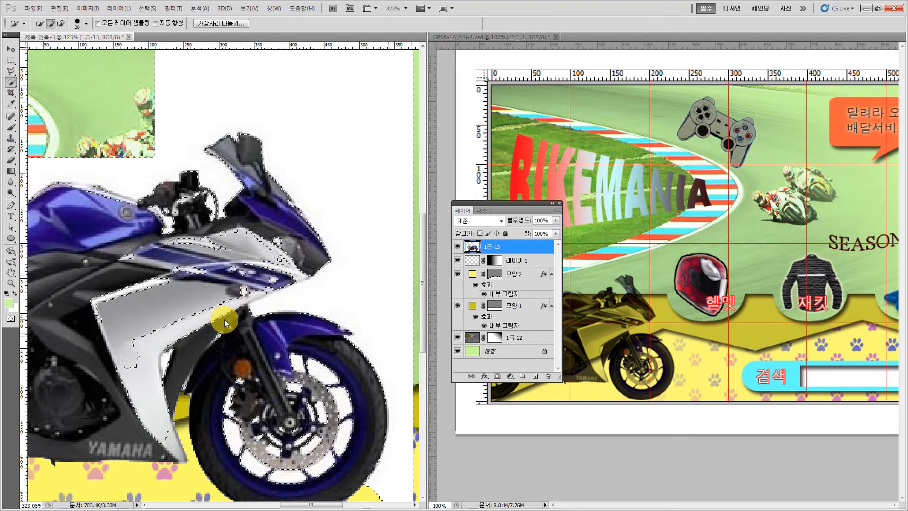
pyautogui.moveTo(280, 256)
pyautogui.mouseDown()
pyautogui.moveTo(266, 235)
pyautogui.moveTo(173, 268)
pyautogui.moveTo(135, 266)
pyautogui.moveTo(97, 295)
pyautogui.moveTo(121, 300)
pyautogui.moveTo(252, 269)
pyautogui.moveTo(175, 311)
pyautogui.moveTo(199, 315)
pyautogui.moveTo(228, 300)
pyautogui.moveTo(228, 281)
pyautogui.moveTo(274, 230)
pyautogui.moveTo(199, 338)
pyautogui.mouseUp()
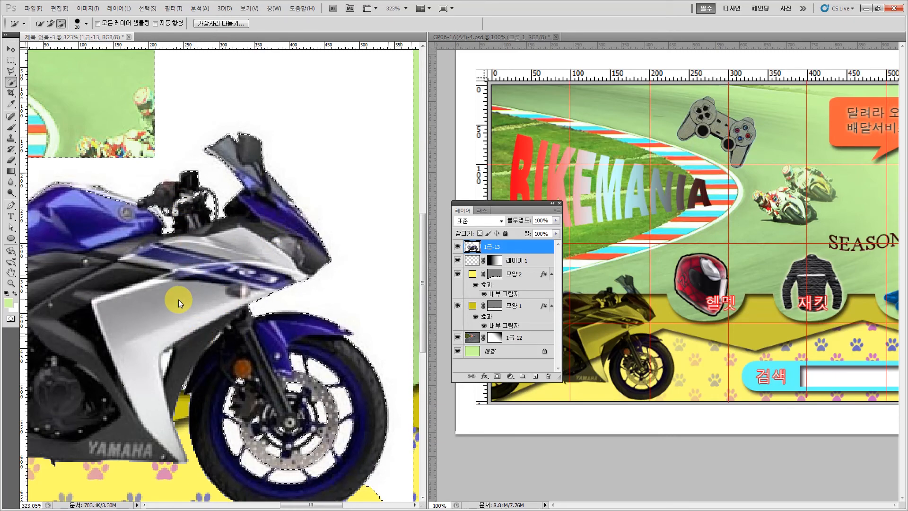
pyautogui.hotkey('ctrl', '1')
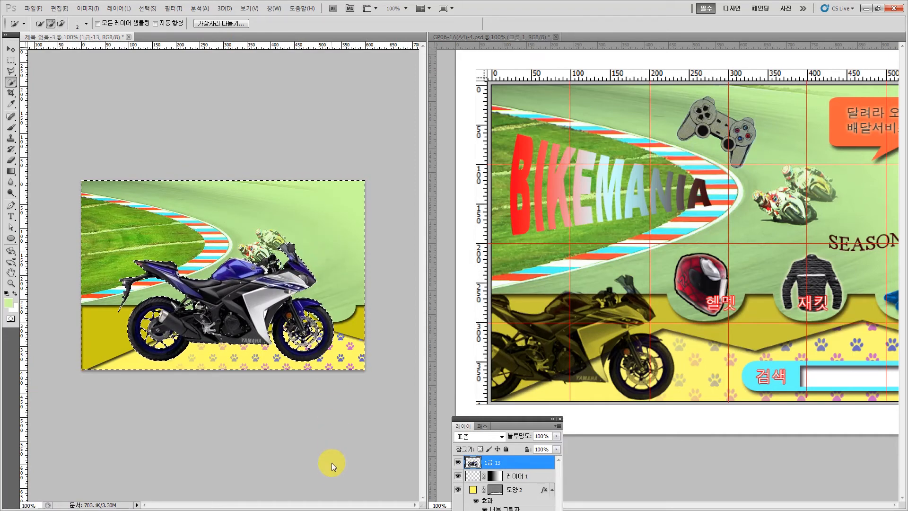
pyautogui.hotkey('ctrl', 'd')
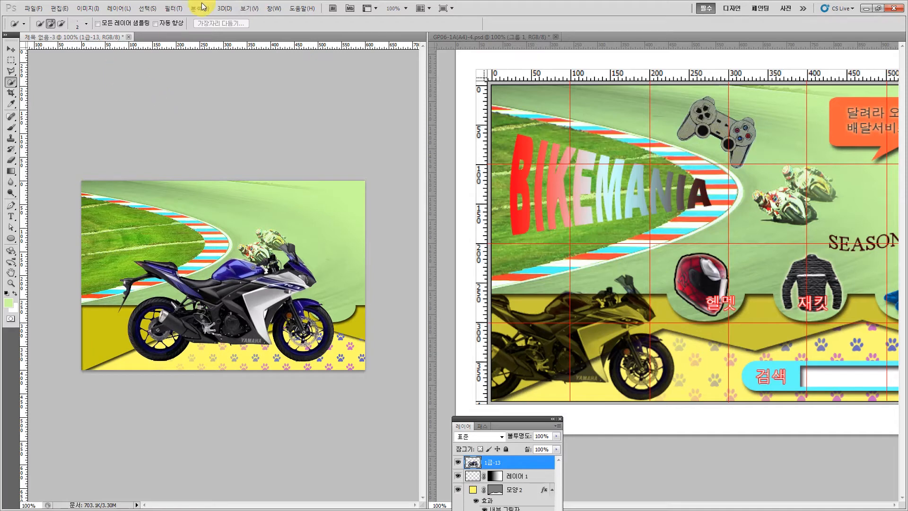
# - Free-transform the cut-out motorcycle, moving it to the lower-left corner of the canvas and scaling it down proportionally
pyautogui.click(12, 49)
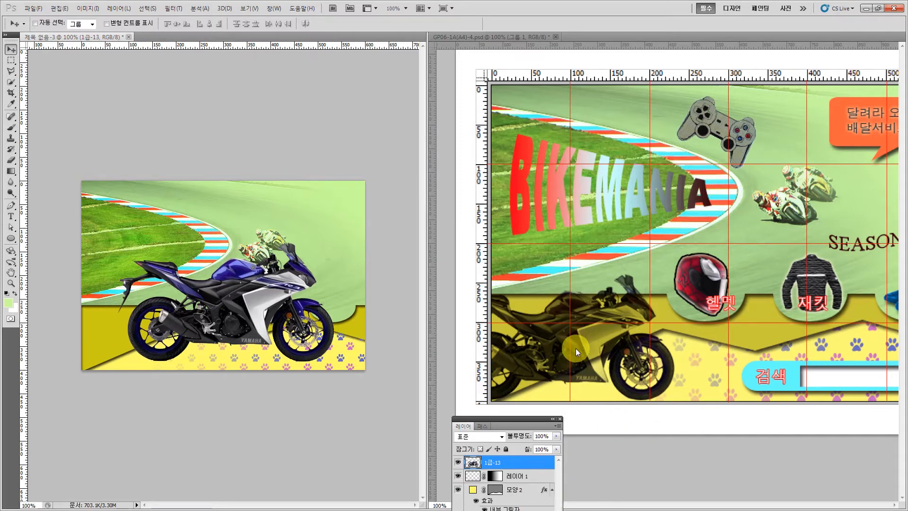
pyautogui.moveTo(521, 419); pyautogui.dragTo(537, 445)
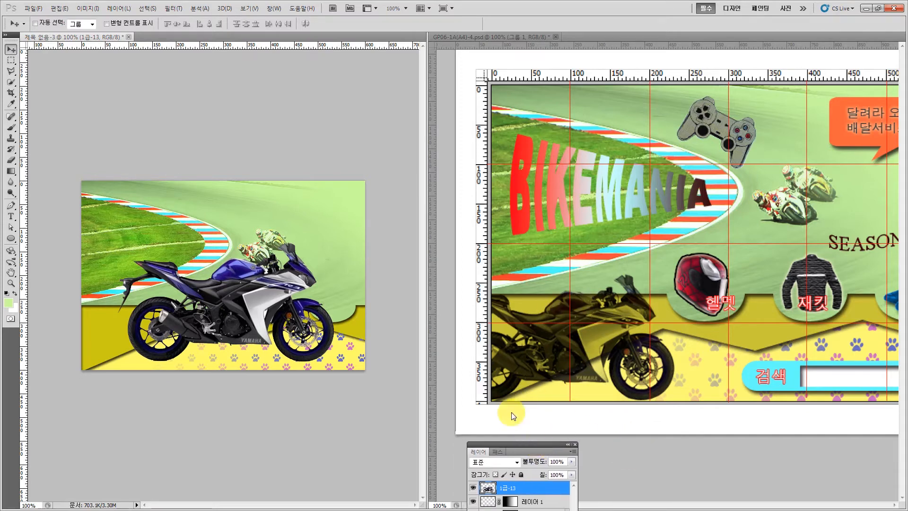
pyautogui.rightClick(247, 305)
pyautogui.click(277, 314)
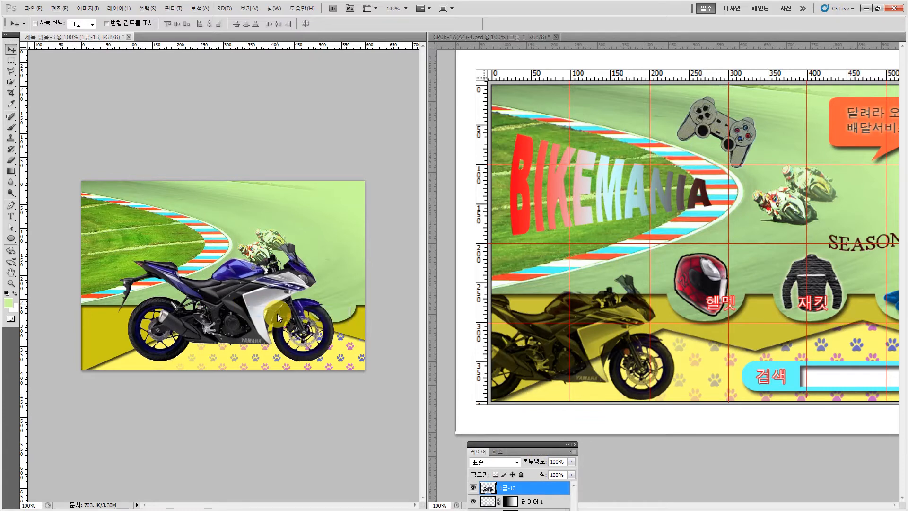
pyautogui.hotkey('ctrl', 't')
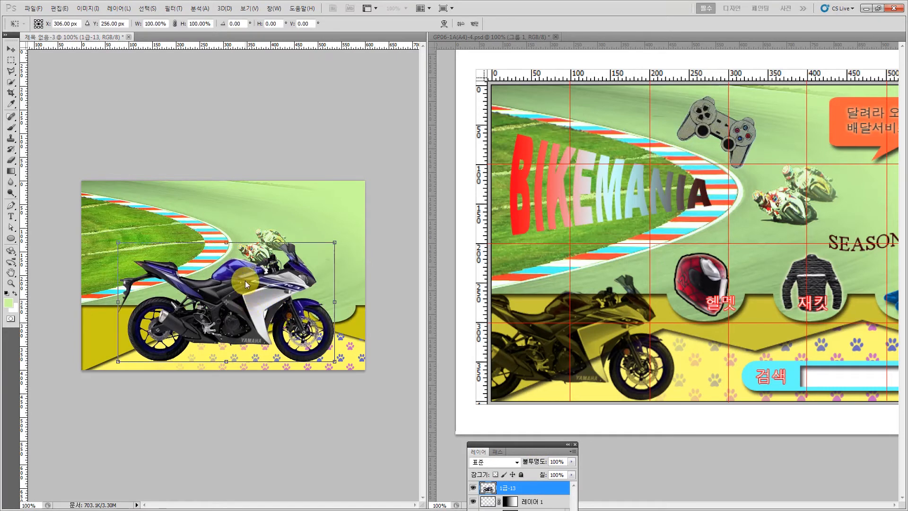
pyautogui.moveTo(245, 280); pyautogui.dragTo(177, 283)
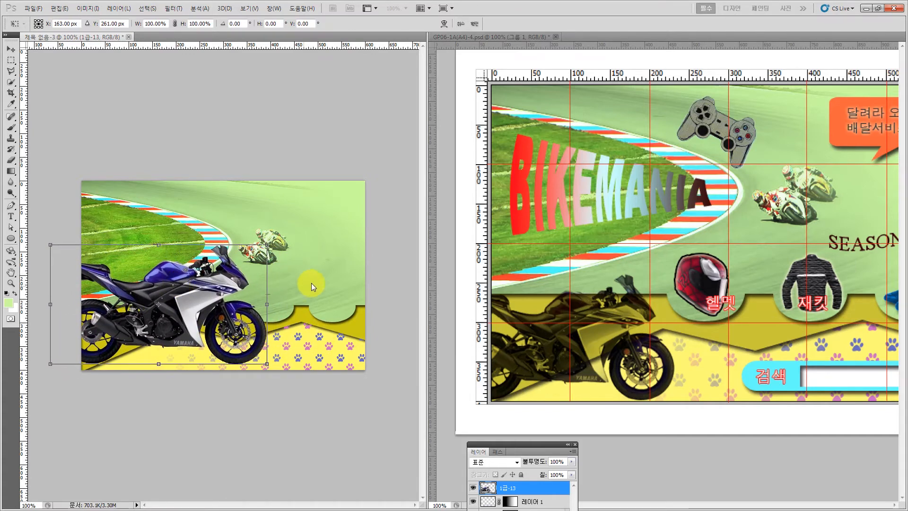
pyautogui.moveTo(266, 248); pyautogui.dragTo(227, 275)
pyautogui.press('Return')
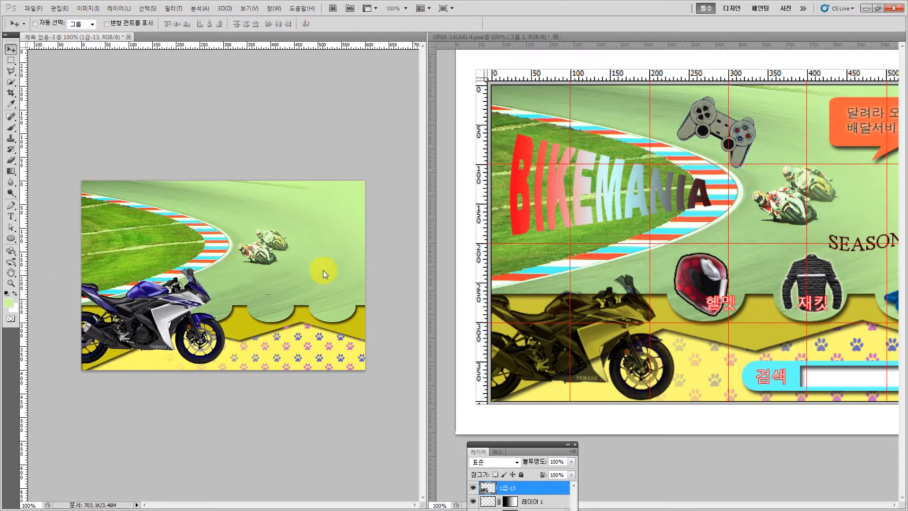
# - Show the grid over the working document and set its subdivisions to 1, keeping the 100-pixel spacing
pyautogui.hotkey('ctrl', "'")
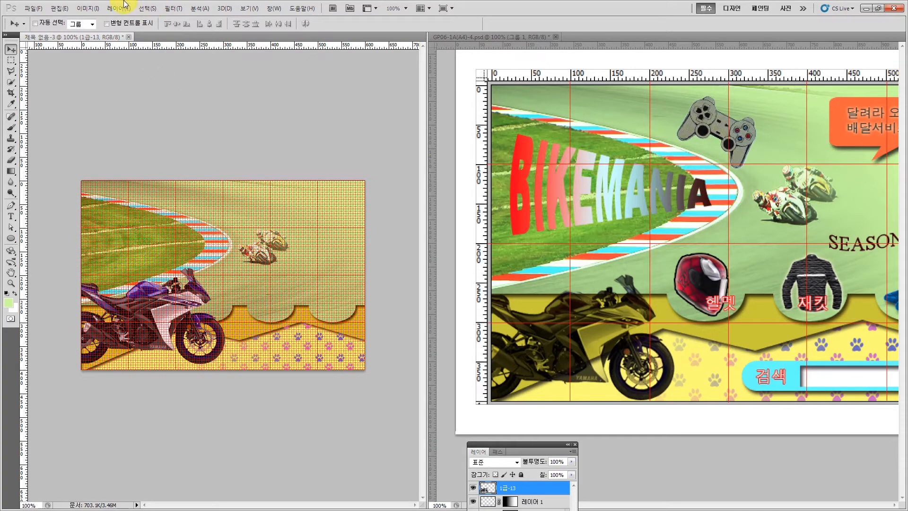
pyautogui.click(60, 8)
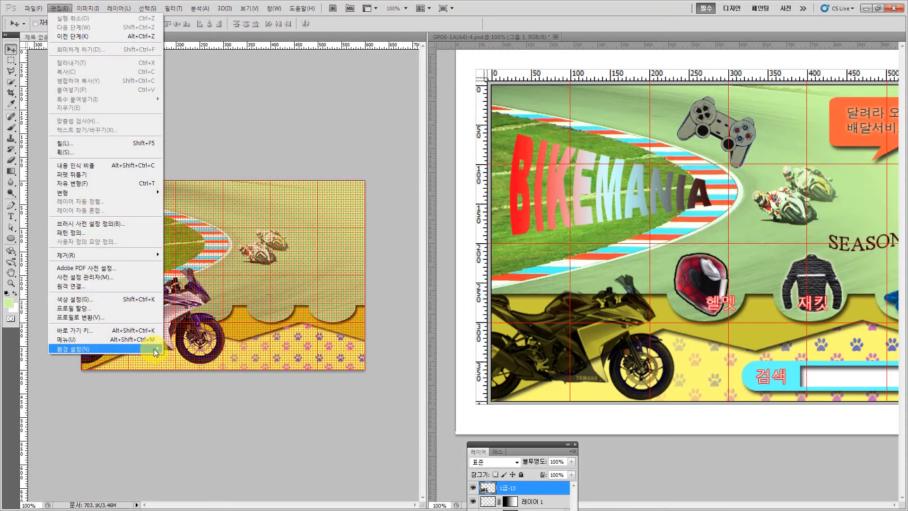
pyautogui.moveTo(154, 348)
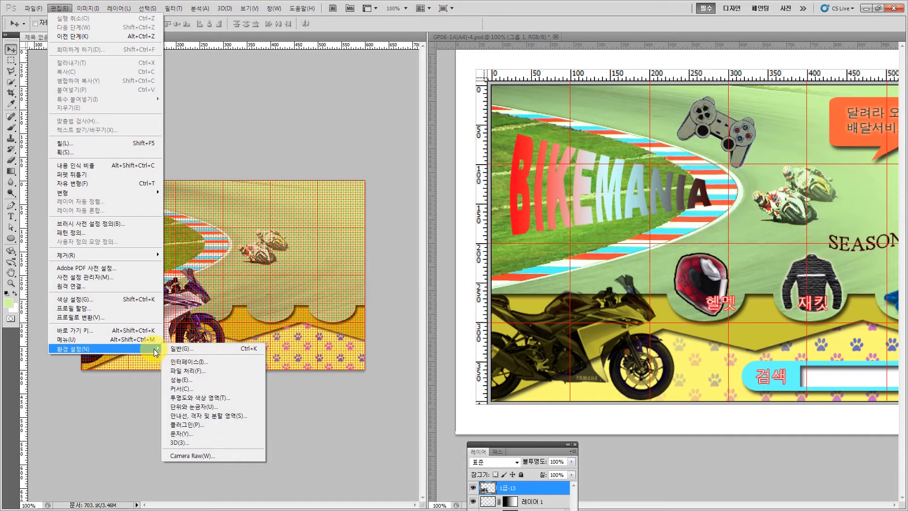
pyautogui.click(208, 415)
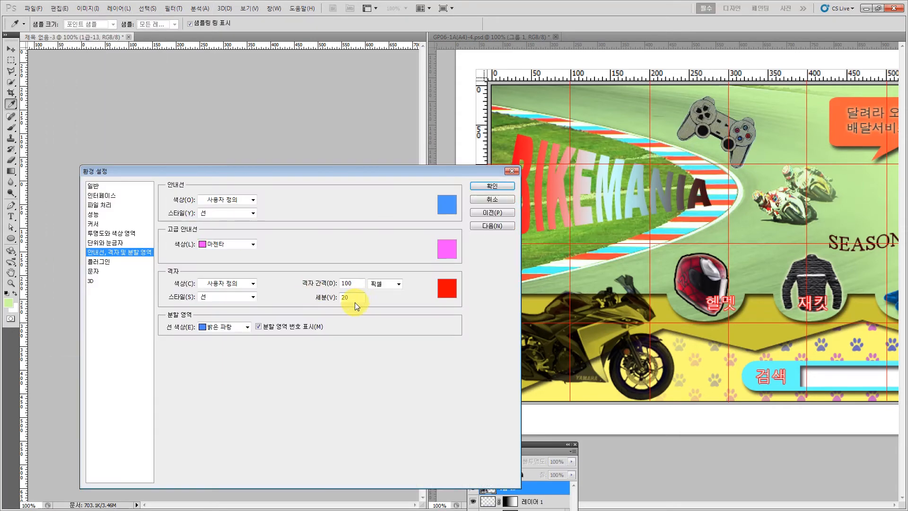
pyautogui.write('1')
pyautogui.press('Return')
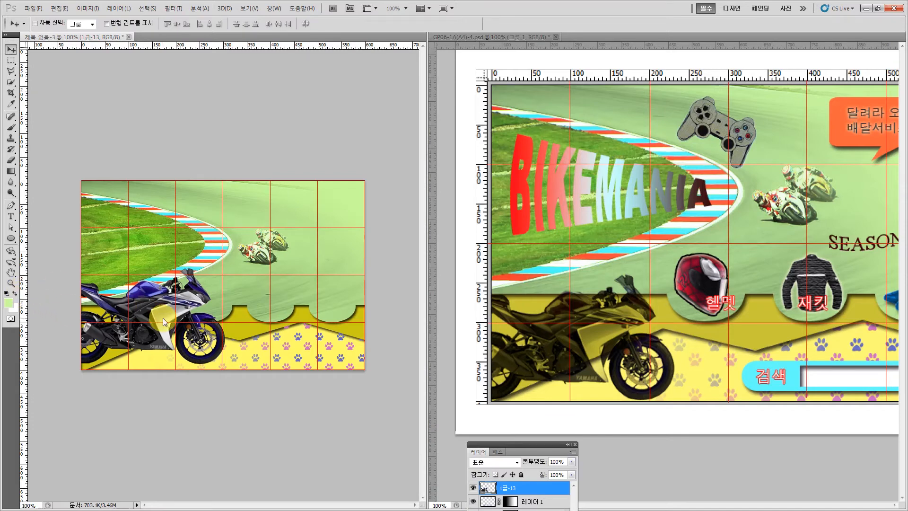
# - Scale the motorcycle down further to about 77% and position it against the grid at X 102.5 px, Y 317.5 px to match the reference
pyautogui.hotkey('ctrl', 't')
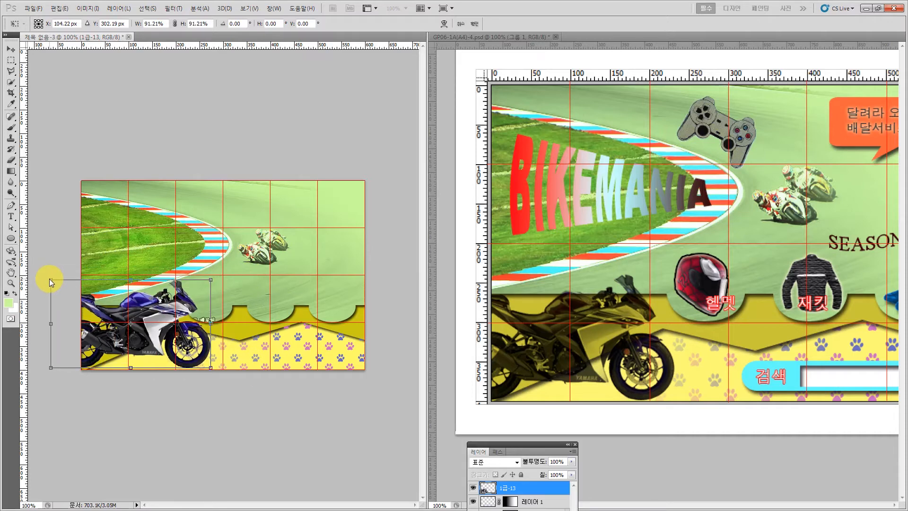
pyautogui.moveTo(49, 279); pyautogui.dragTo(59, 318)
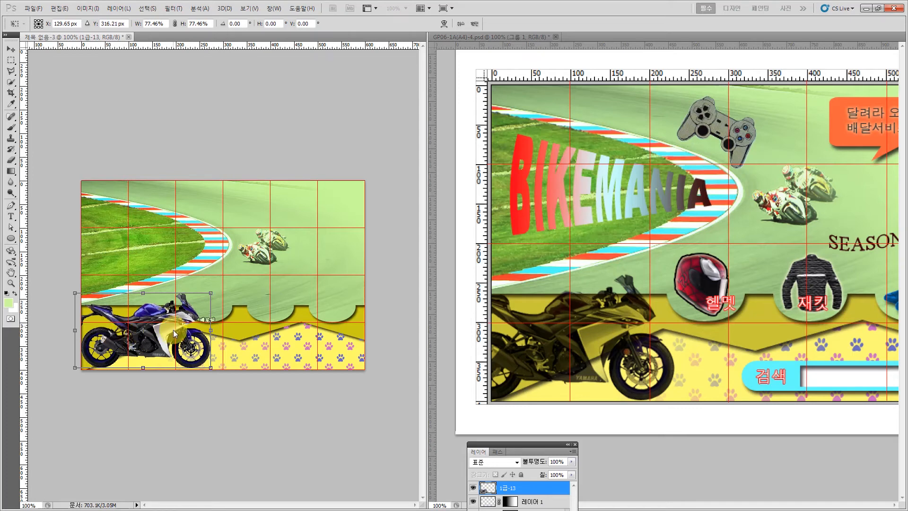
pyautogui.moveTo(173, 330); pyautogui.dragTo(158, 333)
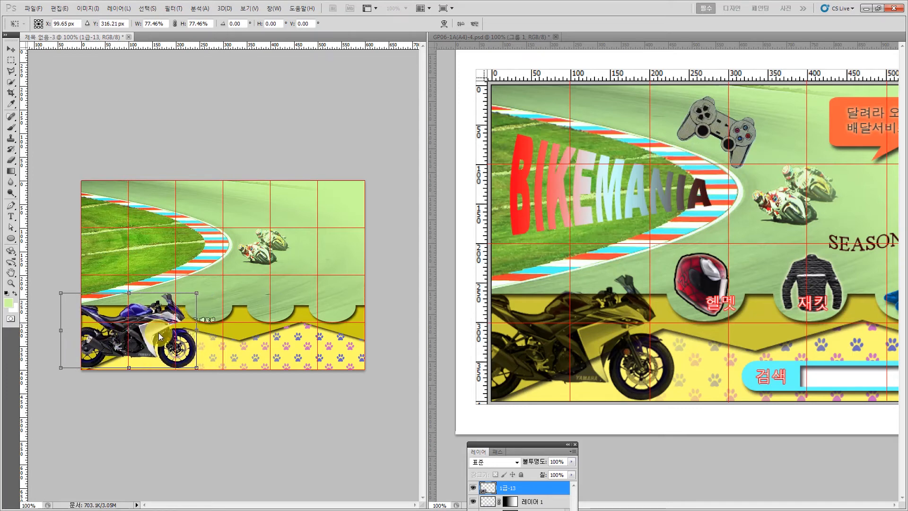
pyautogui.press('Left')
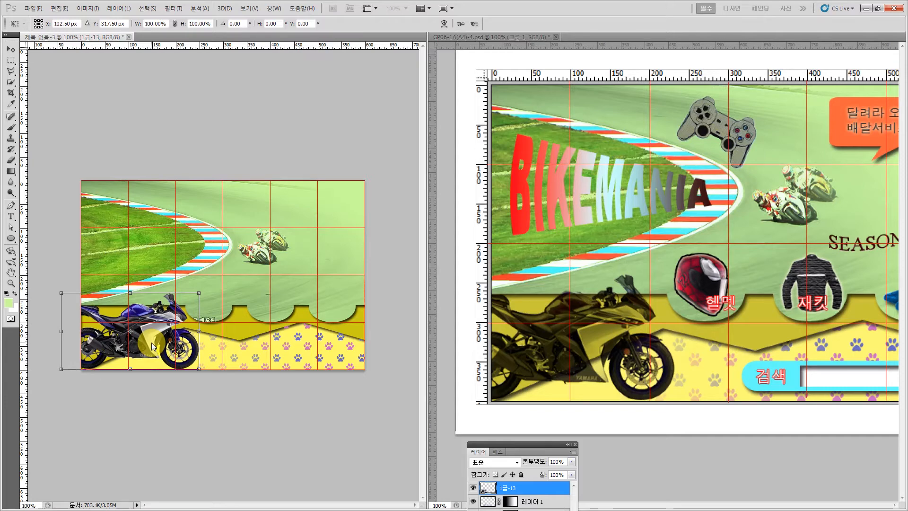
pyautogui.doubleClick(180, 350)
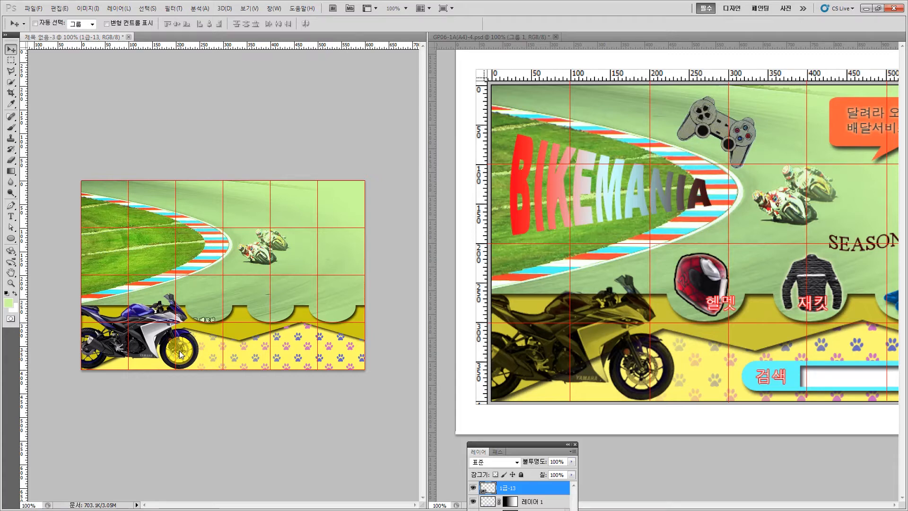
# - Check the image effect requirements in the reference document for the 1급-13 blending mode
pyautogui.click(467, 153)
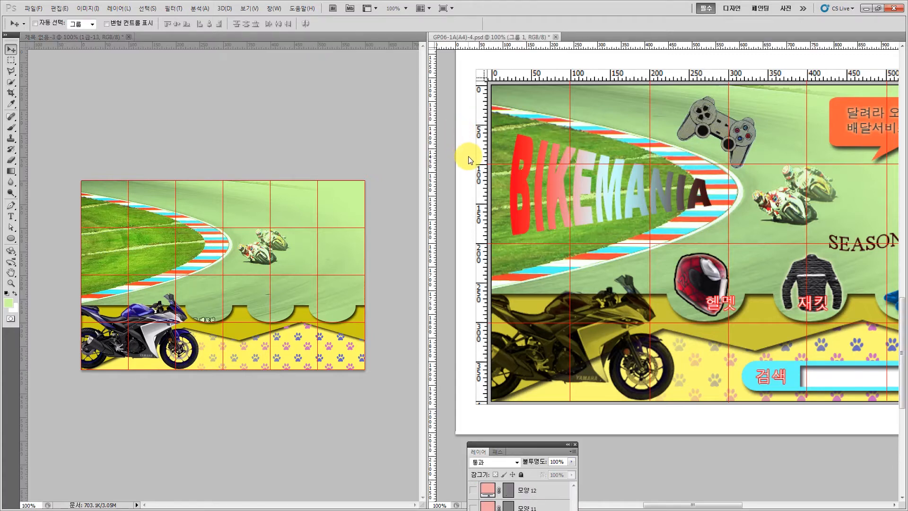
pyautogui.press('space')
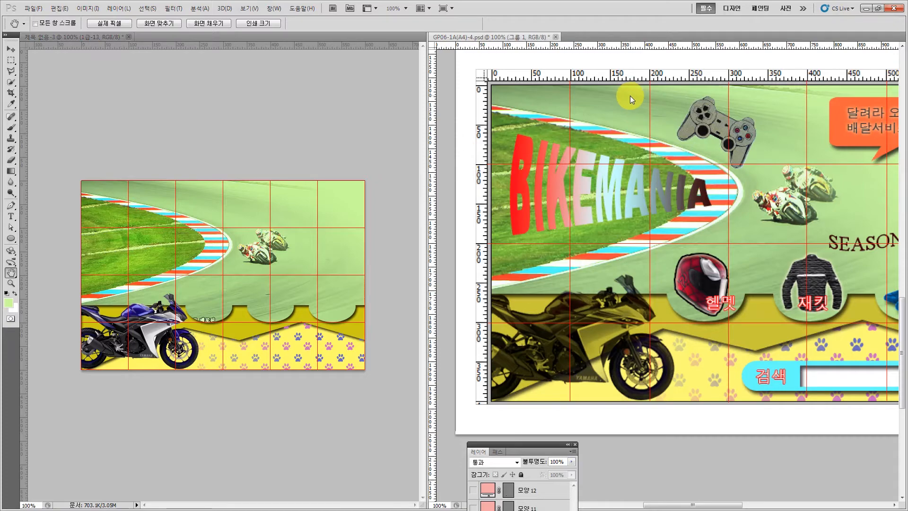
pyautogui.moveTo(629, 95); pyautogui.dragTo(631, 256)
pyautogui.moveTo(608, 144); pyautogui.dragTo(584, 328)
pyautogui.moveTo(597, 204); pyautogui.dragTo(591, 199)
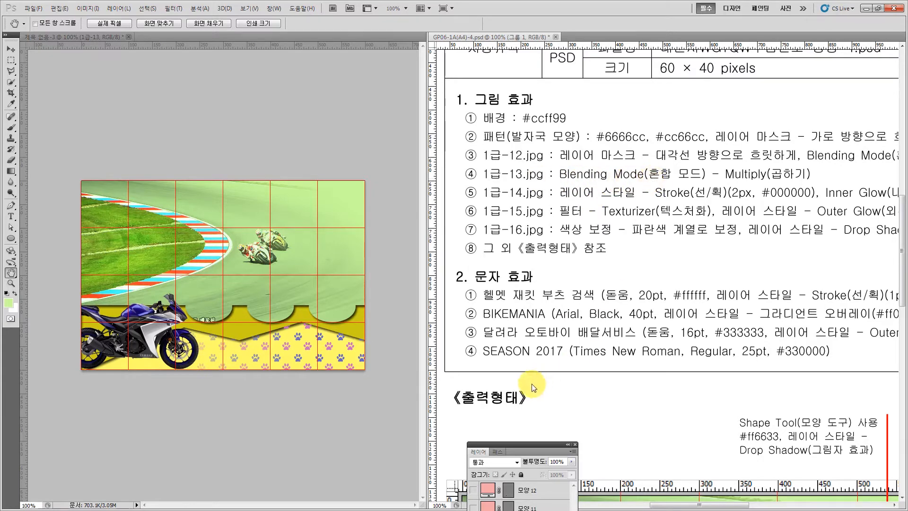
# - Set the blending mode of the 1급-13 motorcycle layer to Multiply (곱하기)
pyautogui.click(273, 175)
pyautogui.moveTo(494, 444); pyautogui.dragTo(355, 111)
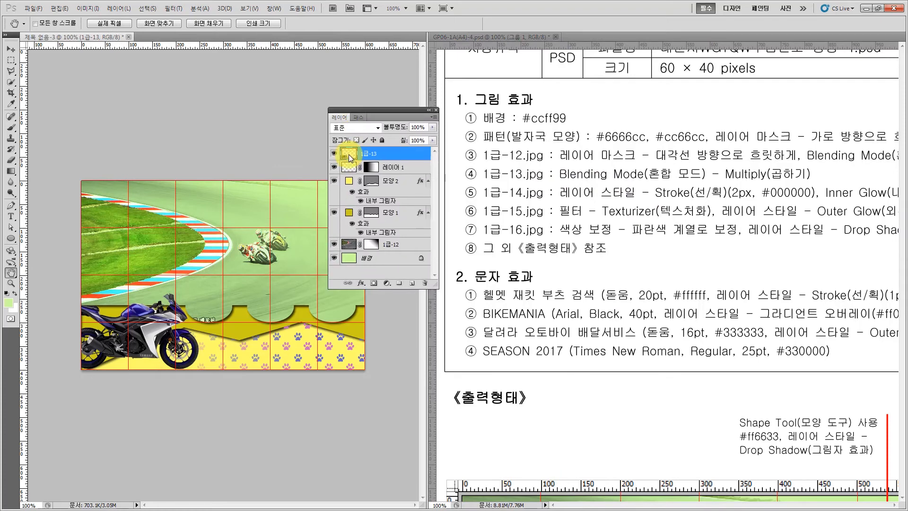
pyautogui.click(377, 128)
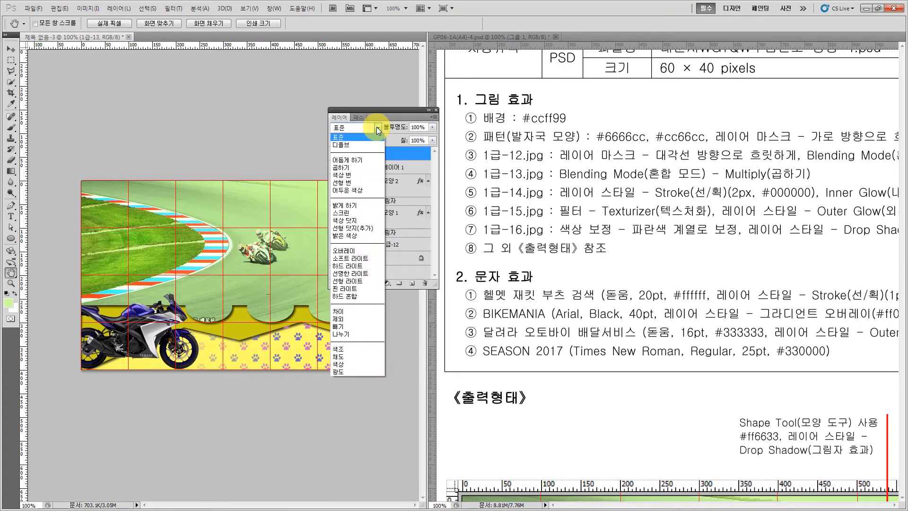
pyautogui.click(357, 167)
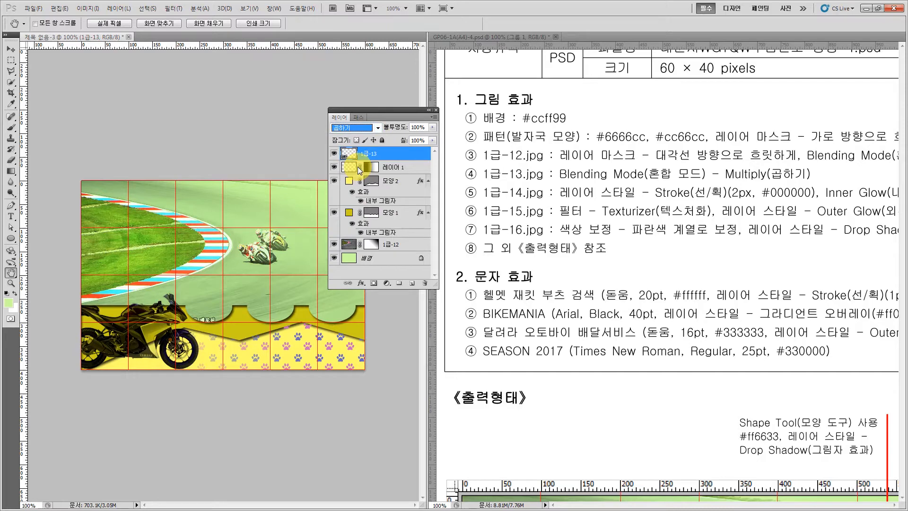
# - Move the layer list over the instruction document and widen it to about twice its width
pyautogui.moveTo(390, 110); pyautogui.dragTo(531, 205)
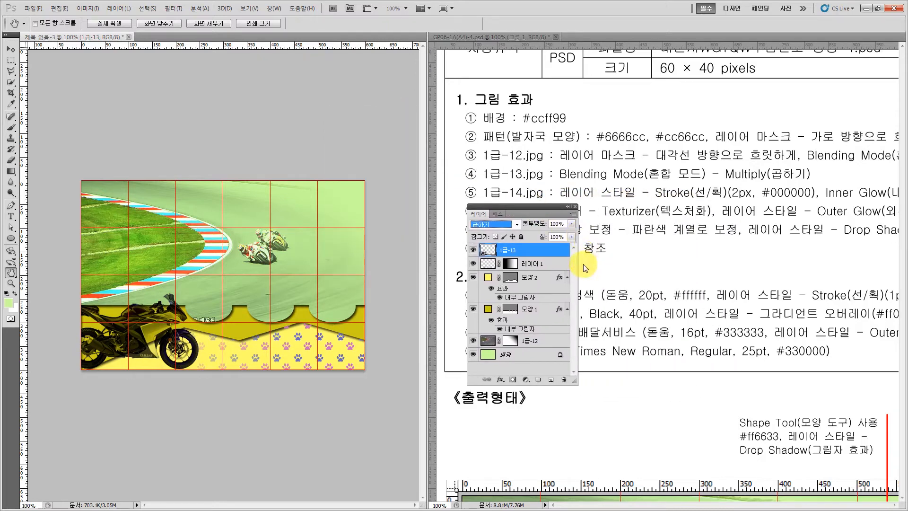
pyautogui.moveTo(577, 264); pyautogui.dragTo(684, 268)
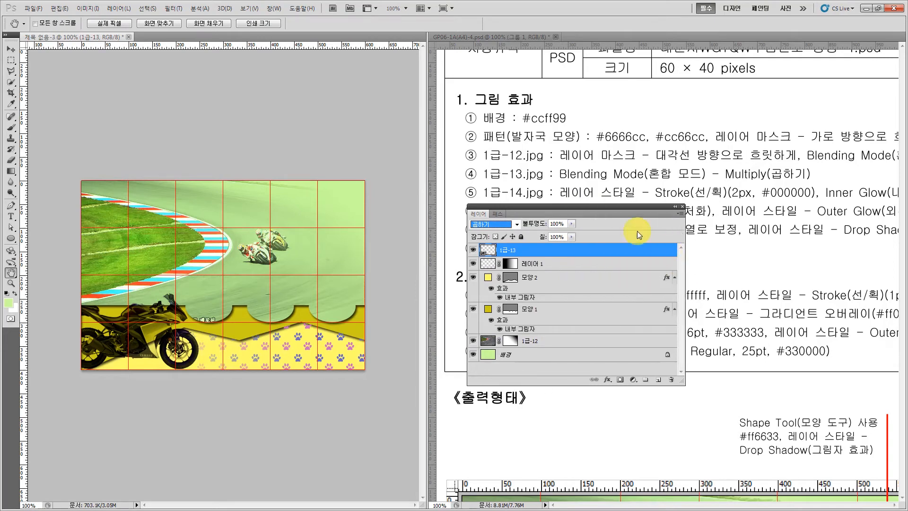
pyautogui.moveTo(554, 210); pyautogui.dragTo(546, 208)
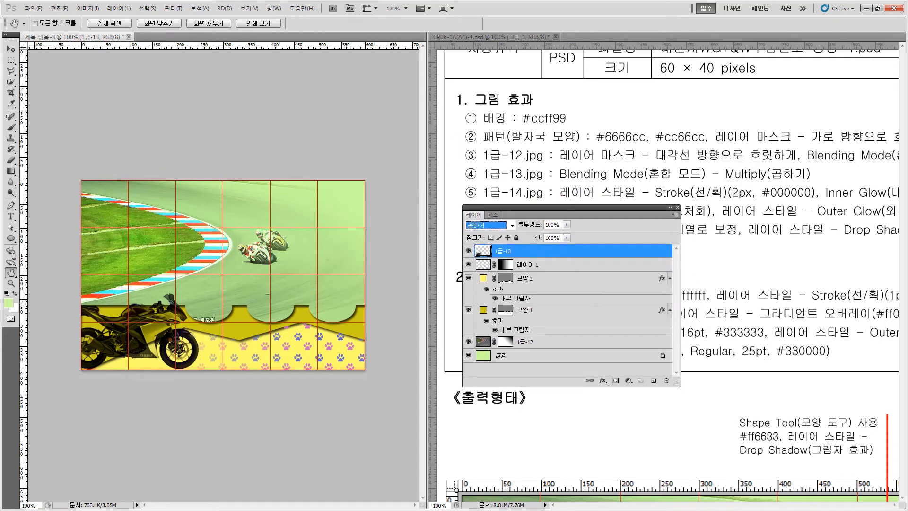
# - Examine the sample output in the reference document for the placement of the helmet, jacket and boots
pyautogui.hotkey('alt', 'Tab')
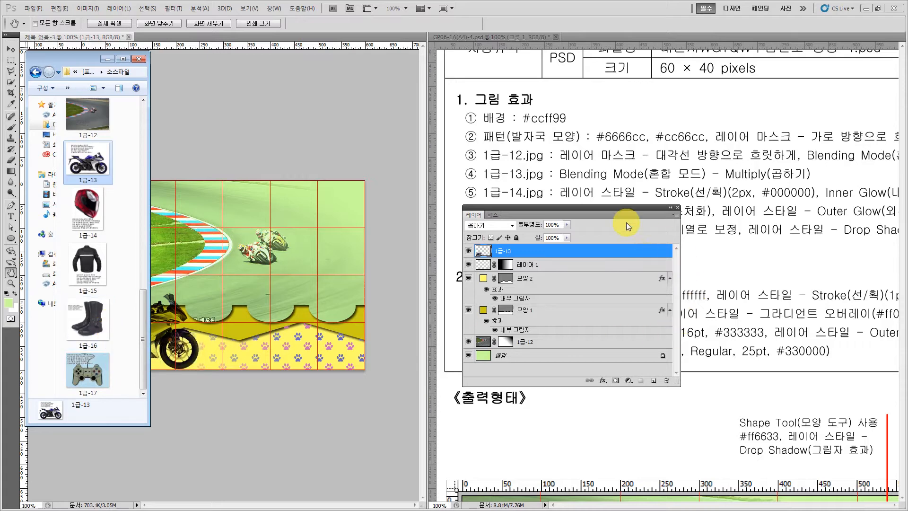
pyautogui.moveTo(567, 209); pyautogui.dragTo(565, 347)
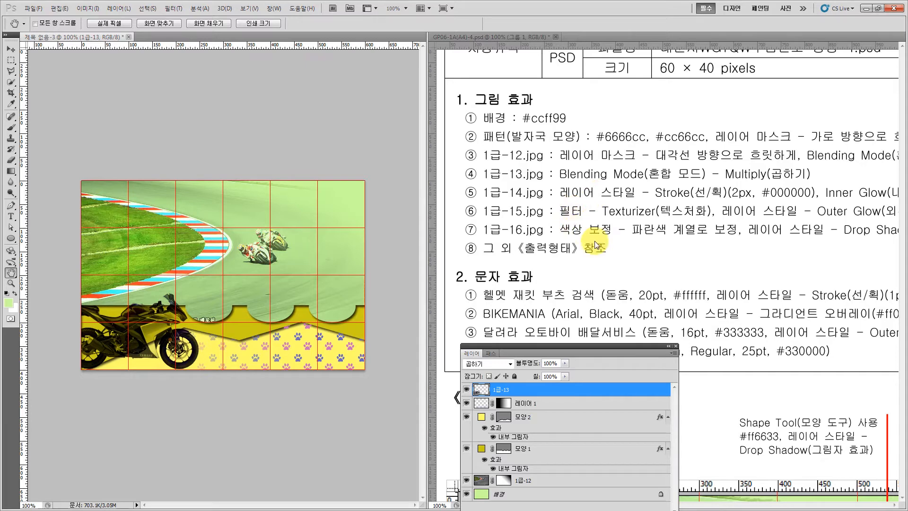
pyautogui.click(624, 258)
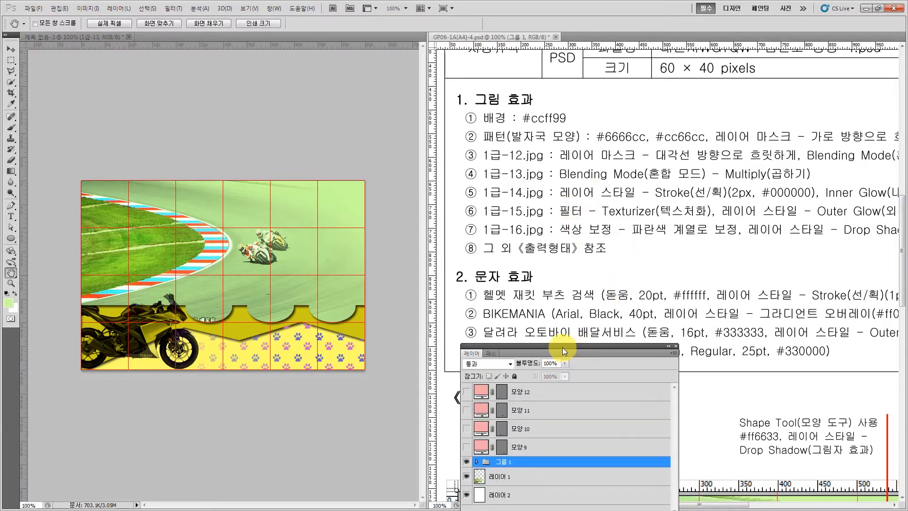
pyautogui.moveTo(569, 350); pyautogui.dragTo(251, 472)
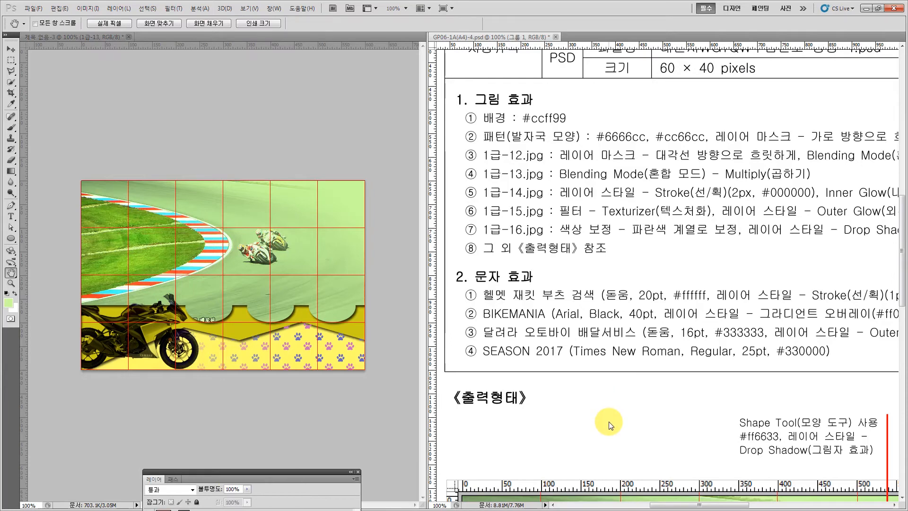
pyautogui.scroll(-5, 603, 421)
pyautogui.hscroll(2, 710, 391)
pyautogui.scroll(-4, 681, 310)
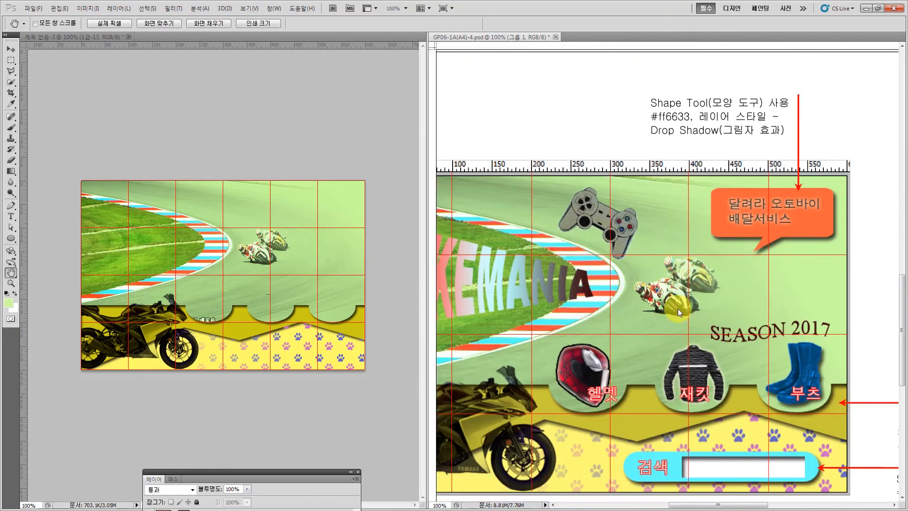
pyautogui.hscroll(1, 662, 331)
pyautogui.hscroll(2, 633, 348)
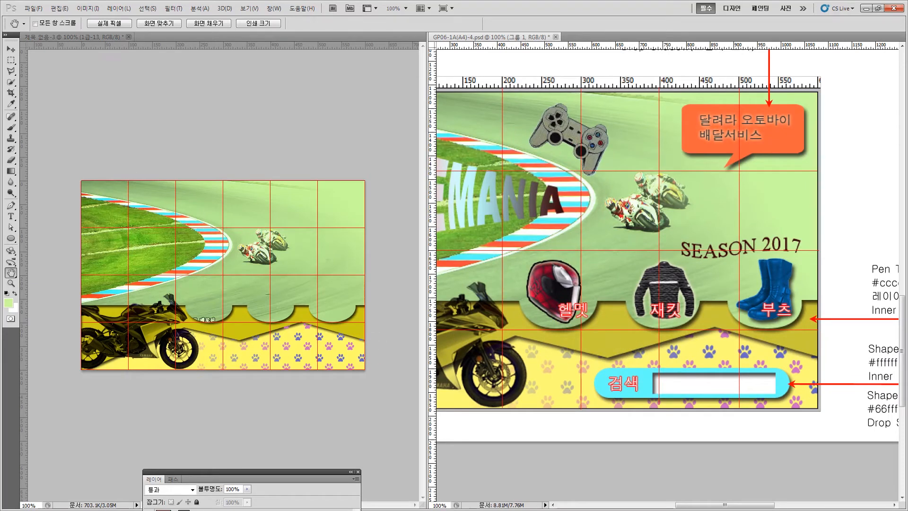
# - Place the 1급-14 helmet image from the source folder into the motorcycle composition and scale it down slightly
pyautogui.hotkey('alt', 'Tab')
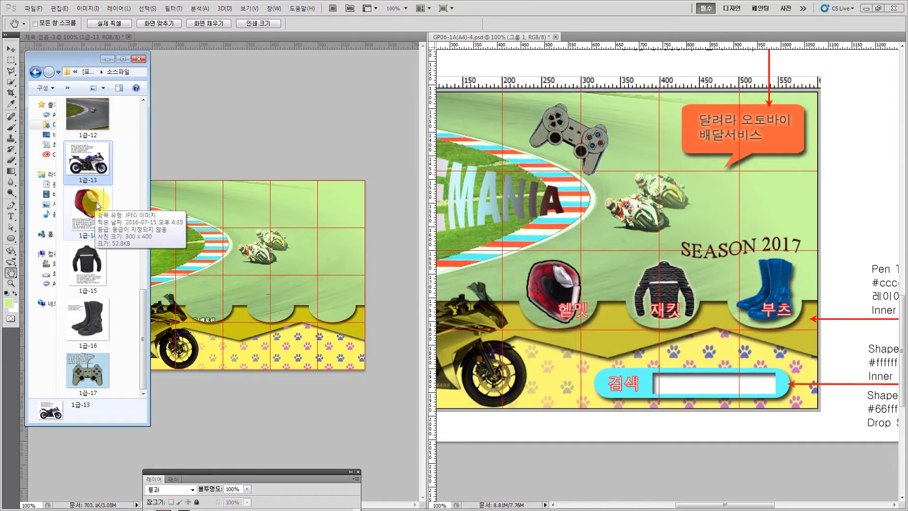
pyautogui.moveTo(86, 203); pyautogui.dragTo(262, 424)
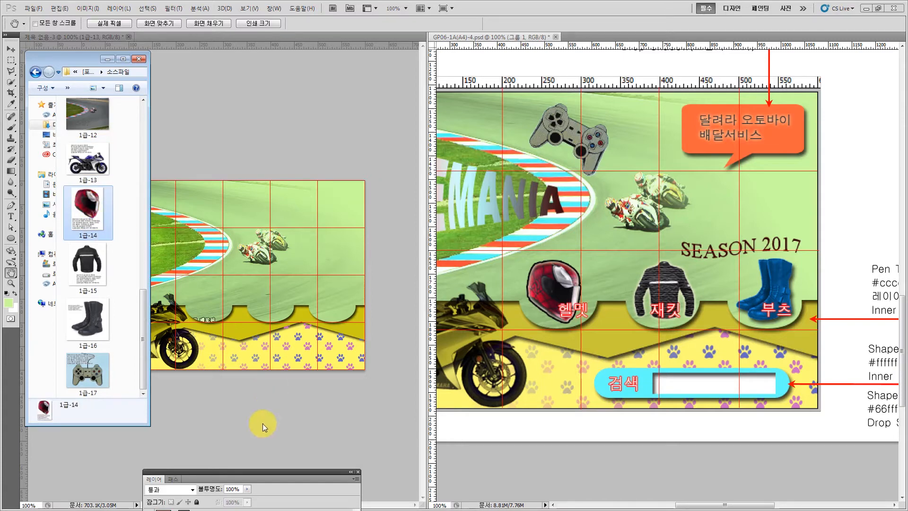
pyautogui.moveTo(256, 470); pyautogui.dragTo(354, 421)
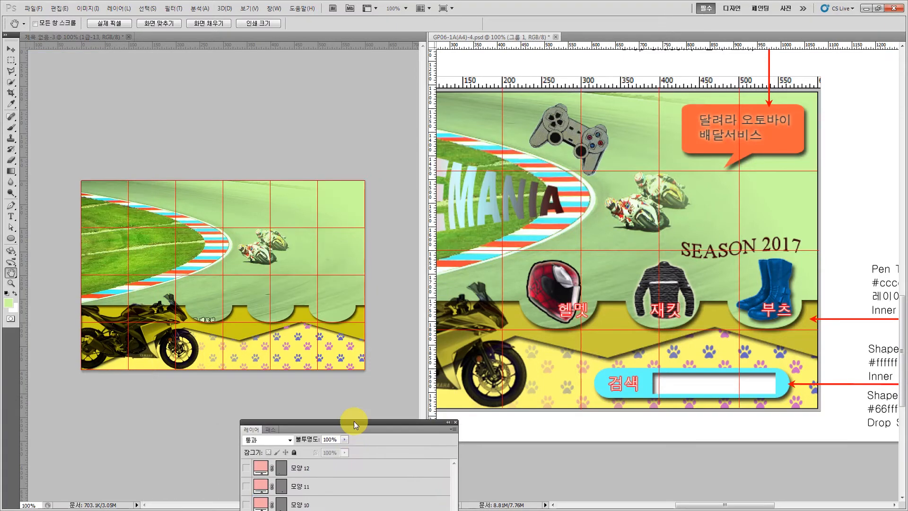
pyautogui.click(168, 125)
pyautogui.hotkey('alt', 'Tab')
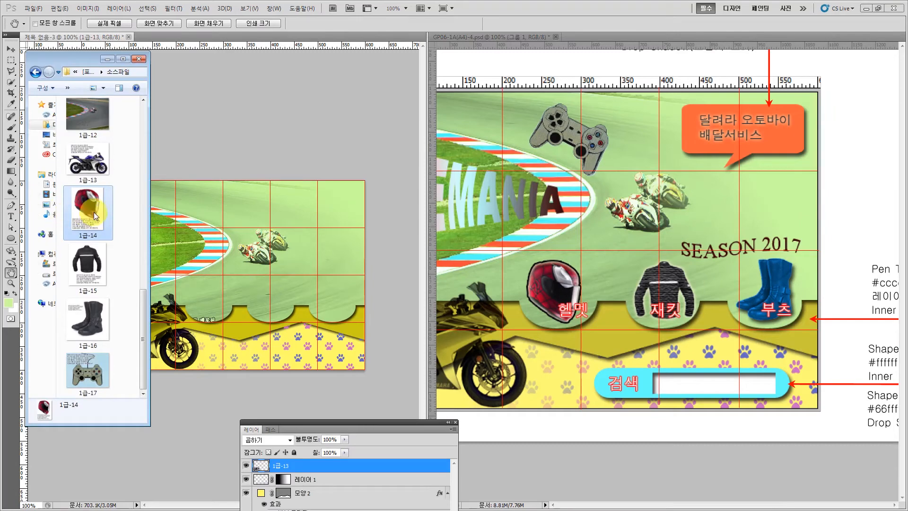
pyautogui.moveTo(94, 211); pyautogui.dragTo(280, 244)
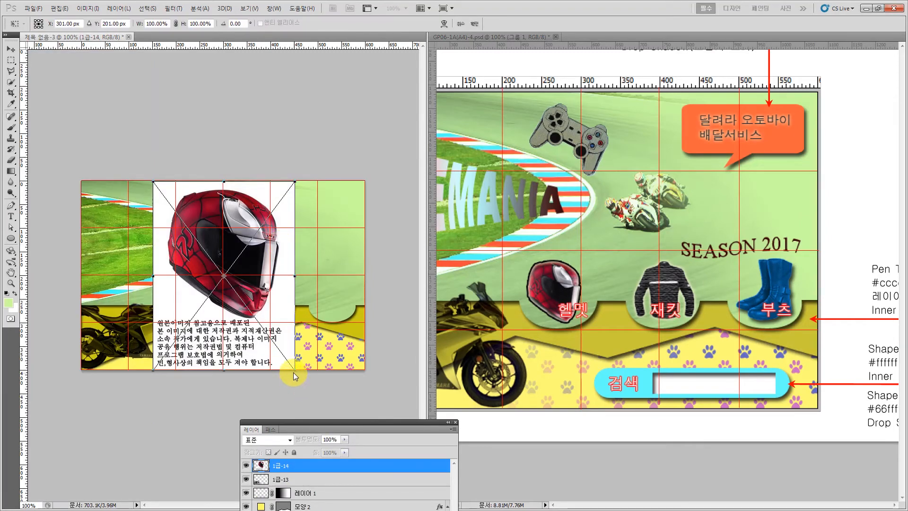
pyautogui.moveTo(293, 373); pyautogui.dragTo(274, 345)
pyautogui.press('Return')
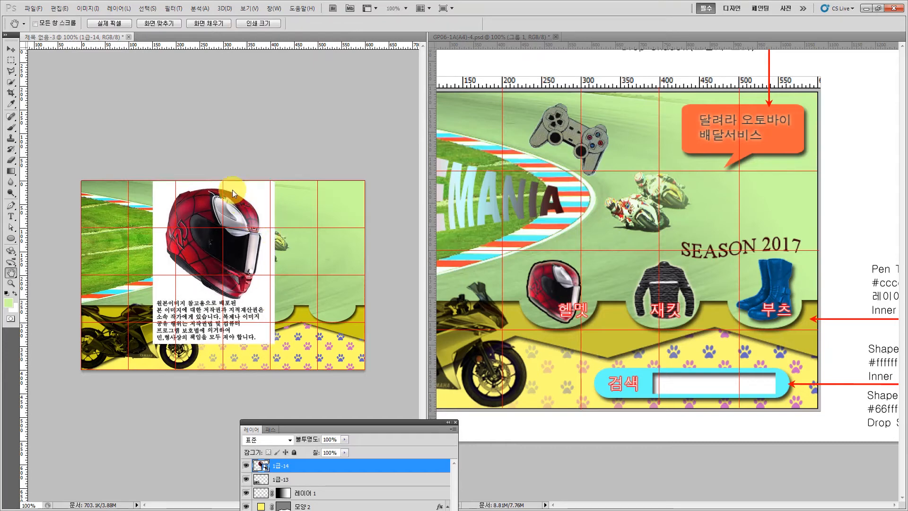
# - Shift the placed 1급-14 helmet image slightly downward on the canvas
pyautogui.click(11, 283)
pyautogui.moveTo(127, 173); pyautogui.dragTo(358, 348)
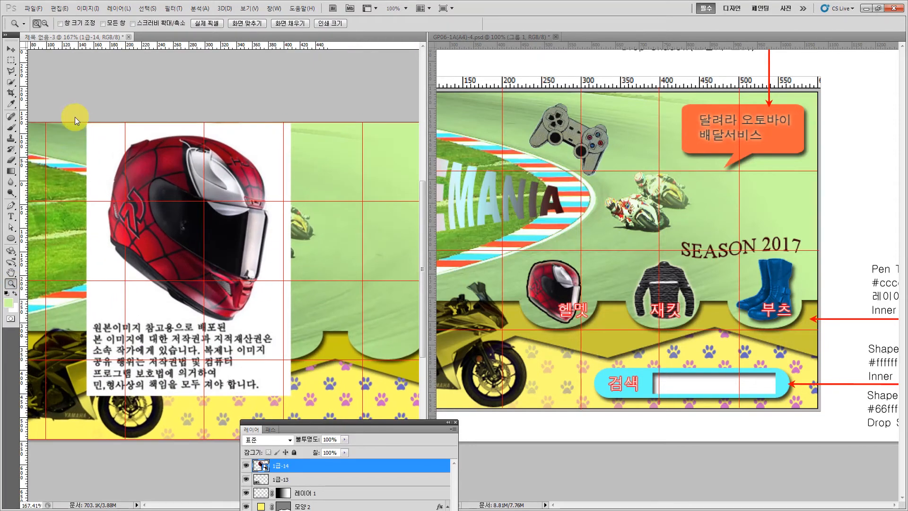
pyautogui.click(10, 49)
pyautogui.rightClick(149, 178)
pyautogui.click(156, 174)
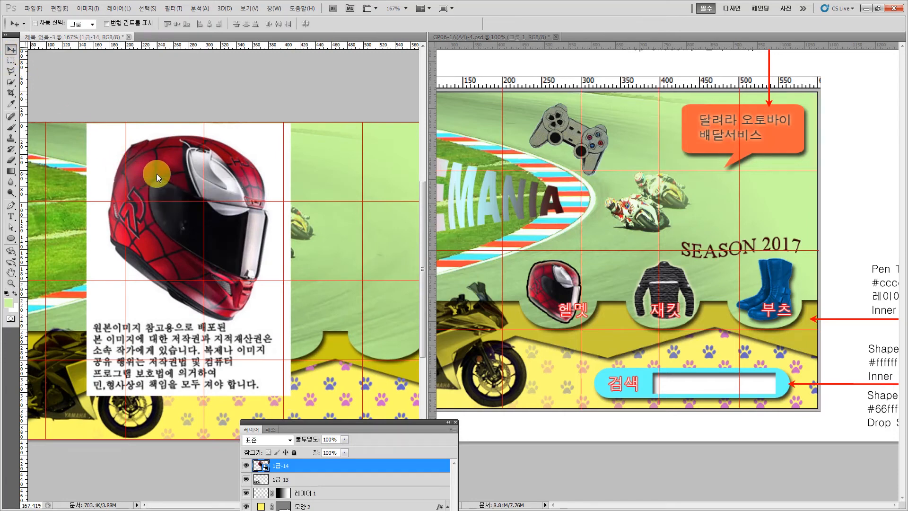
pyautogui.moveTo(157, 174); pyautogui.dragTo(156, 187)
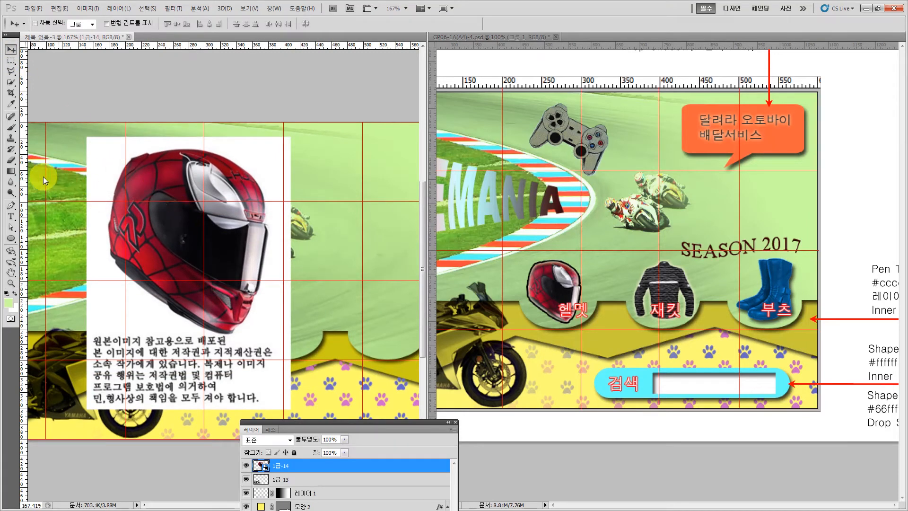
# - Select the whole helmet with the Quick Selection tool, using a brush size of 15
pyautogui.click(11, 81)
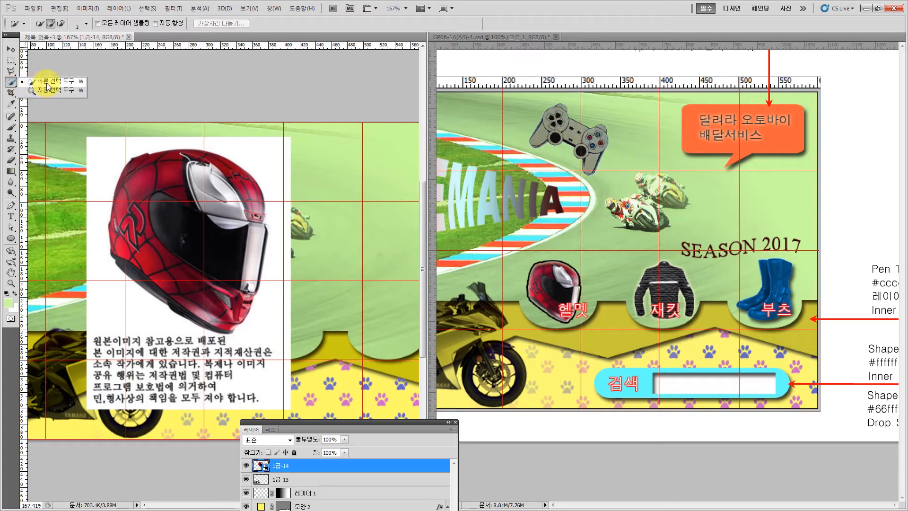
pyautogui.click(47, 86)
pyautogui.press(']')
pyautogui.press(']')
pyautogui.press(']')
pyautogui.press(']')
pyautogui.press(']')
pyautogui.press(']')
pyautogui.press(']')
pyautogui.press(']')
pyautogui.press(']')
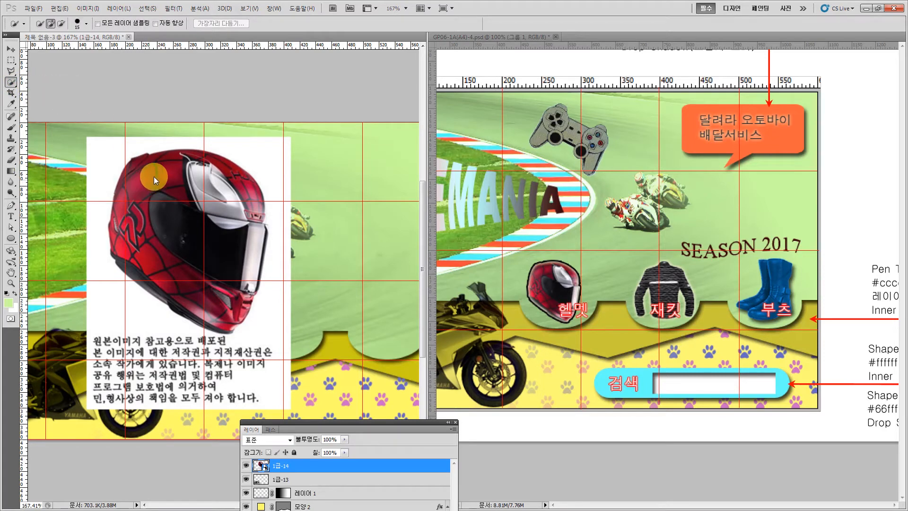
pyautogui.moveTo(154, 177)
pyautogui.mouseDown()
pyautogui.moveTo(214, 196)
pyautogui.moveTo(216, 251)
pyautogui.moveTo(216, 239)
pyautogui.moveTo(181, 263)
pyautogui.moveTo(125, 223)
pyautogui.moveTo(121, 244)
pyautogui.moveTo(130, 253)
pyautogui.moveTo(208, 220)
pyautogui.moveTo(185, 250)
pyautogui.mouseUp()
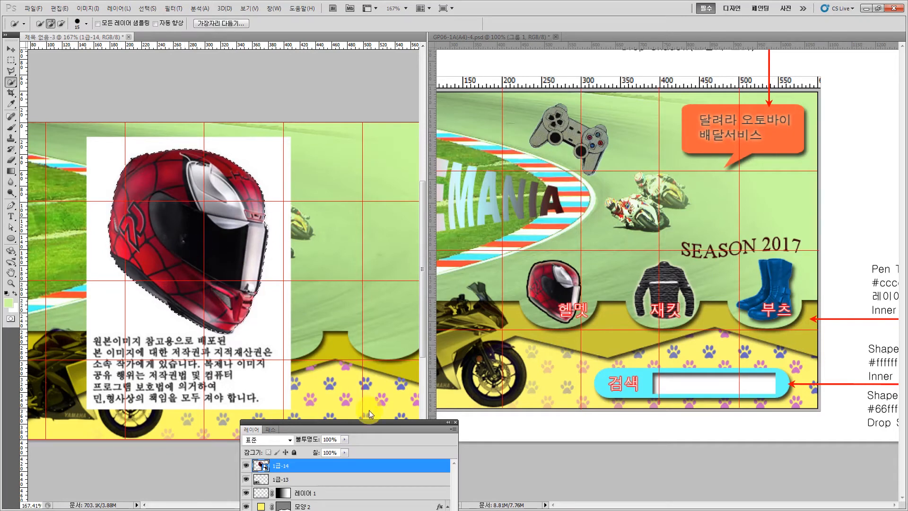
# - Copy the selected helmet to its own layer and delete the original 1급-14 layer
pyautogui.moveTo(344, 423); pyautogui.dragTo(422, 202)
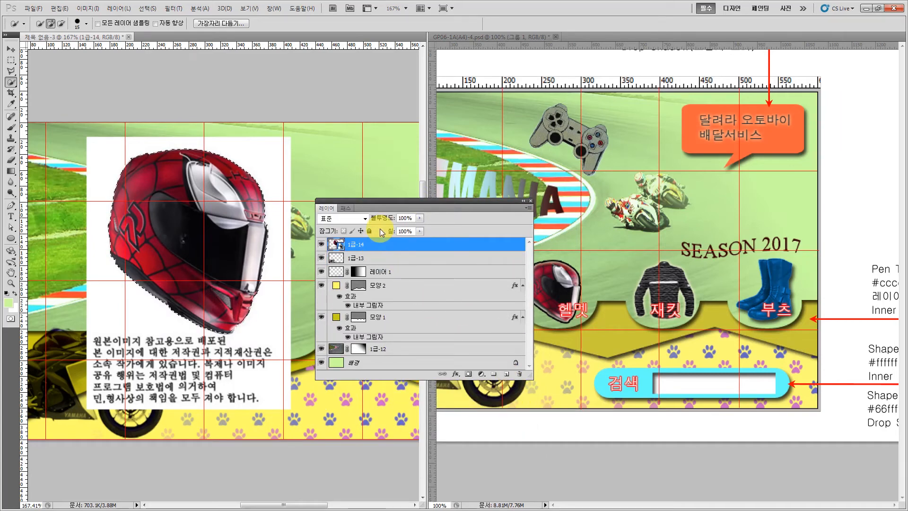
pyautogui.hotkey('ctrl', 'j')
pyautogui.click(370, 259)
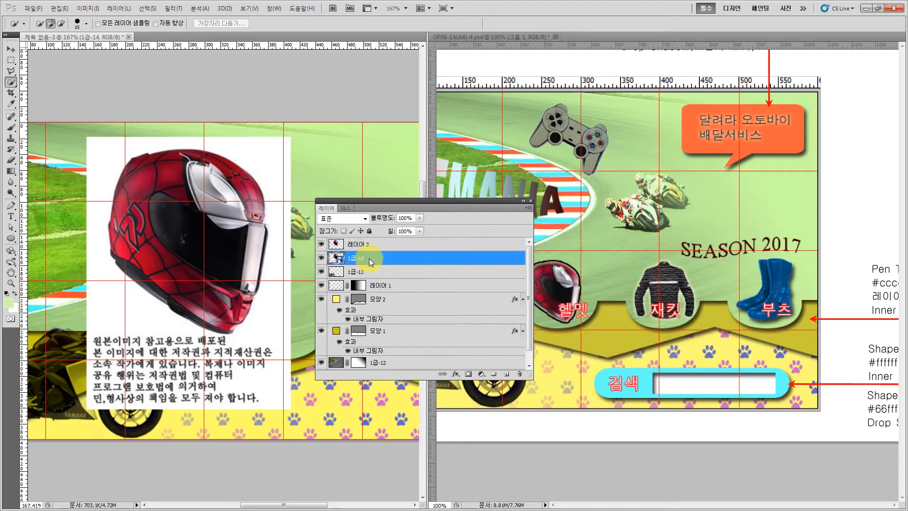
pyautogui.press('Delete')
pyautogui.click(365, 244)
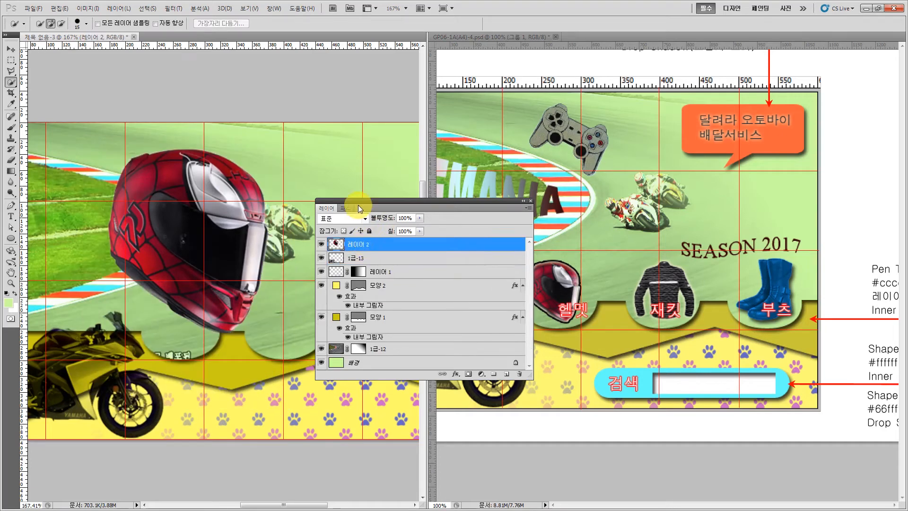
pyautogui.moveTo(358, 205); pyautogui.dragTo(476, 407)
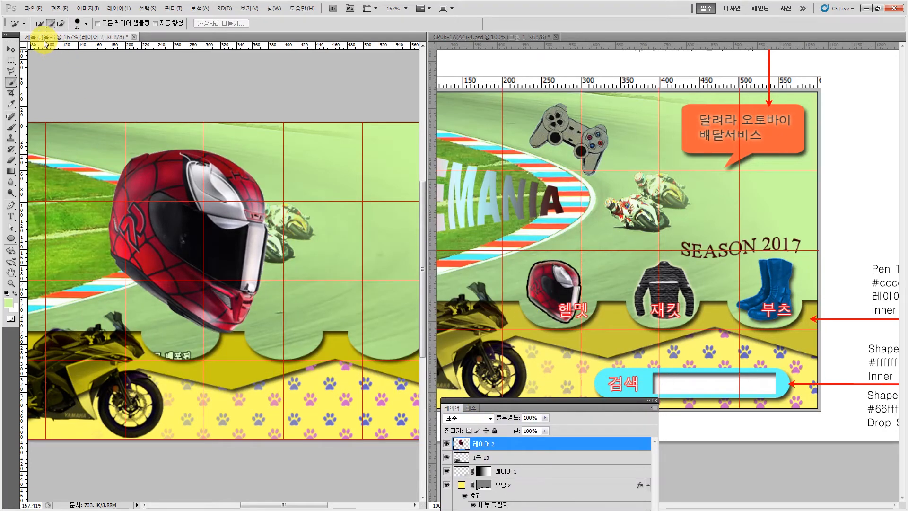
# - Scale the cut-out helmet to about a third of its size and position it over the first scalloped notch beside the motorcycle
pyautogui.click(11, 49)
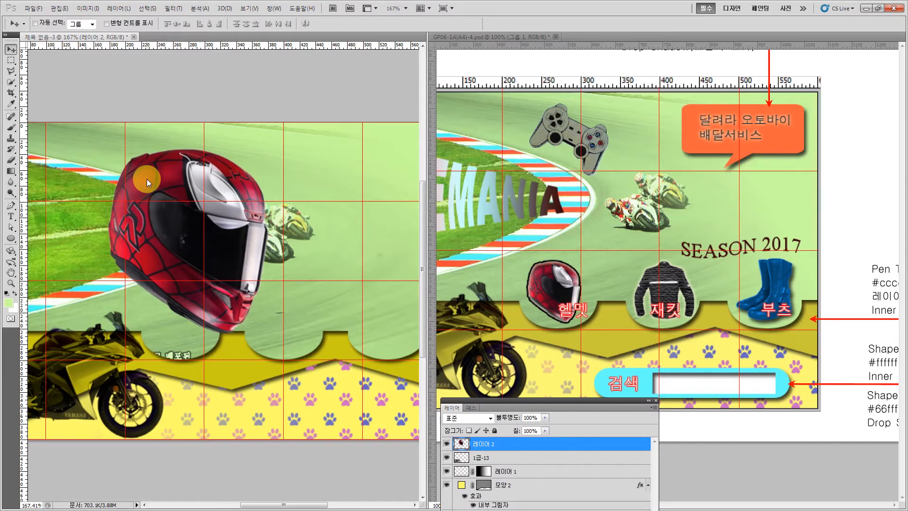
pyautogui.hotkey('ctrl', 't')
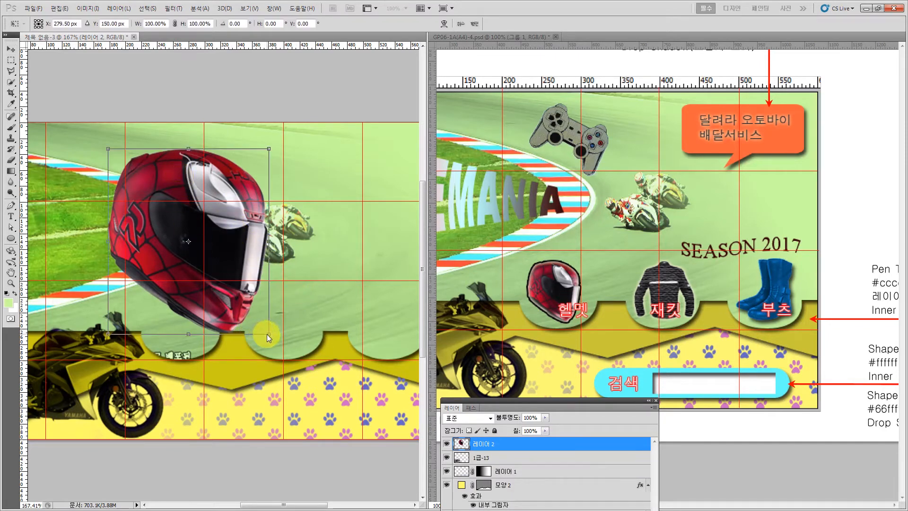
pyautogui.moveTo(266, 333); pyautogui.dragTo(194, 248)
pyautogui.moveTo(171, 172); pyautogui.dragTo(190, 282)
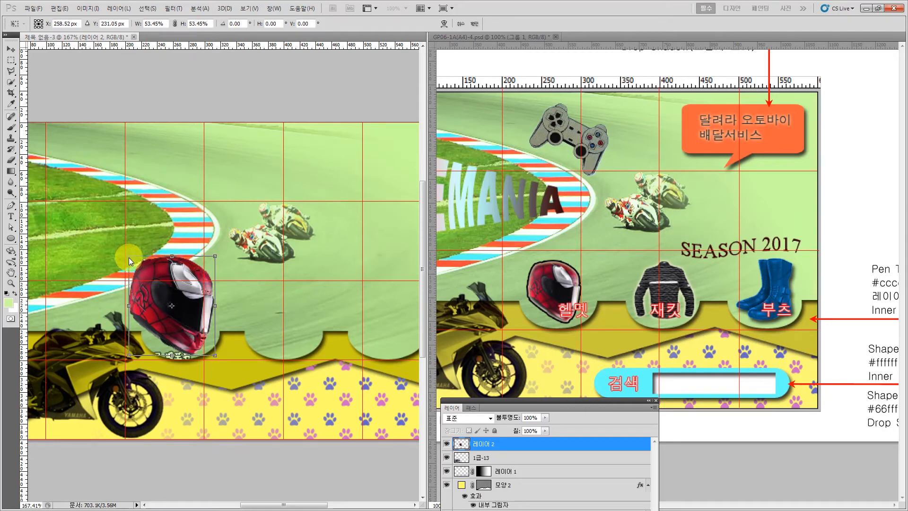
pyautogui.moveTo(129, 257); pyautogui.dragTo(171, 300)
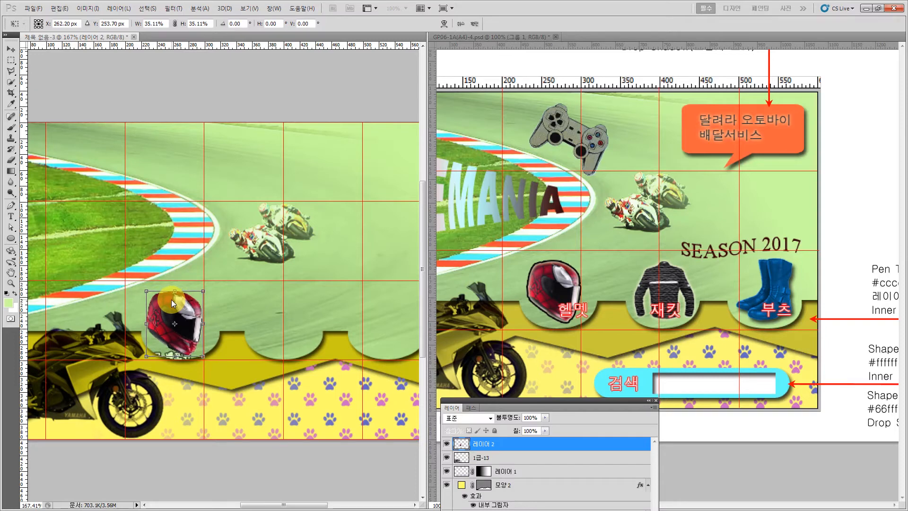
pyautogui.moveTo(146, 291); pyautogui.dragTo(149, 294)
pyautogui.press('Return')
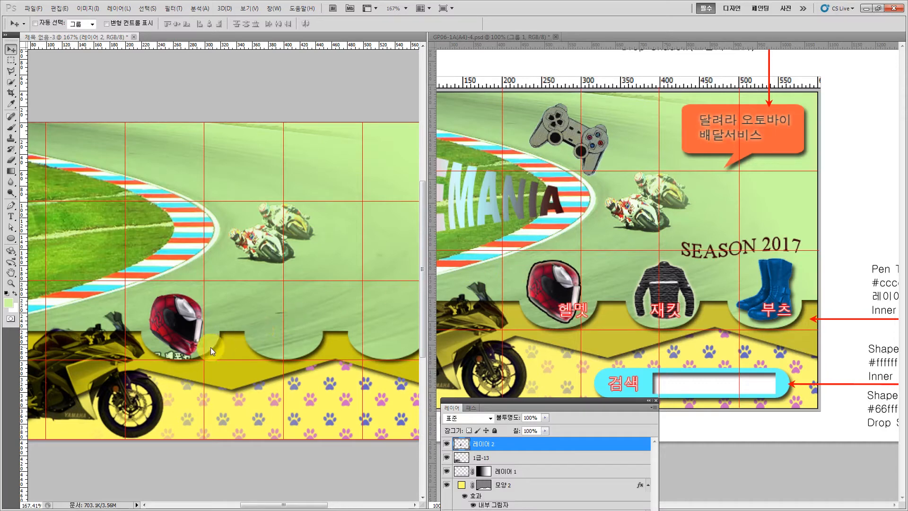
pyautogui.hotkey('ctrl', 't')
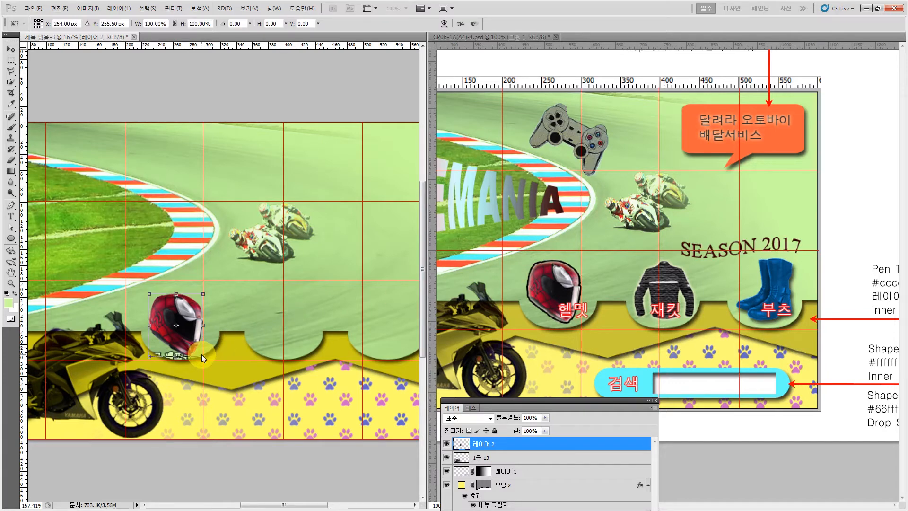
pyautogui.doubleClick(201, 353)
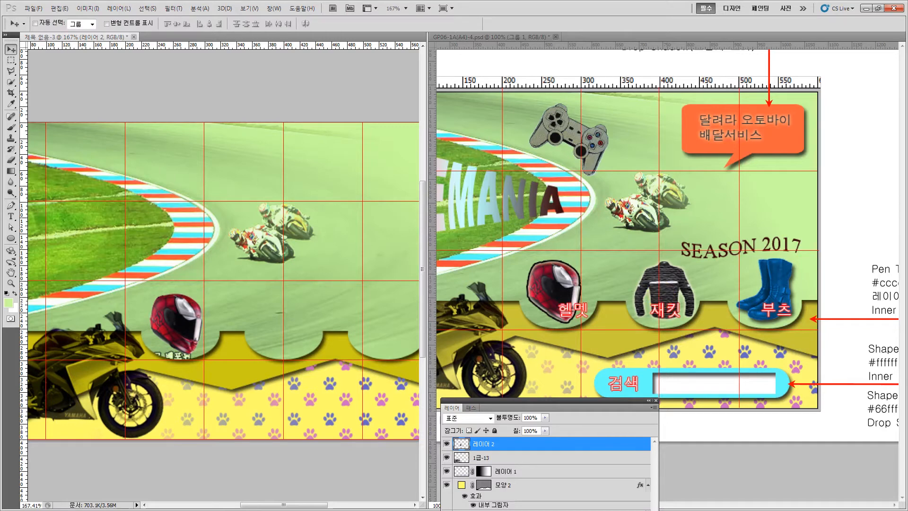
# - Place the 1급-15 jacket image on the canvas over the racetrack
pyautogui.click(80, 202)
pyautogui.moveTo(95, 286); pyautogui.dragTo(239, 268)
pyautogui.doubleClick(191, 203)
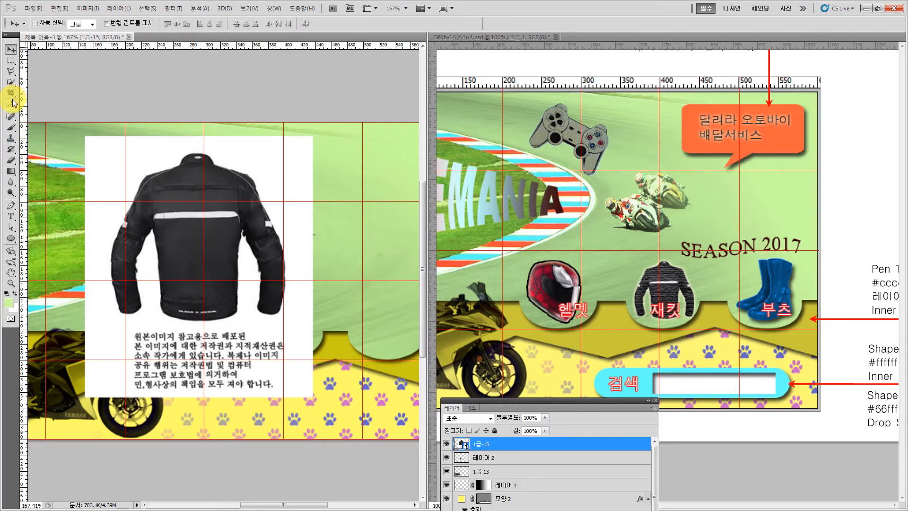
# - Cut the jacket out onto its own layer with the Quick Selection tool and delete the original 1급-15 layer
pyautogui.click(11, 82)
pyautogui.moveTo(181, 188)
pyautogui.mouseDown()
pyautogui.moveTo(227, 255)
pyautogui.moveTo(225, 268)
pyautogui.moveTo(263, 226)
pyautogui.moveTo(212, 171)
pyautogui.moveTo(267, 222)
pyautogui.moveTo(249, 255)
pyautogui.moveTo(210, 264)
pyautogui.mouseUp()
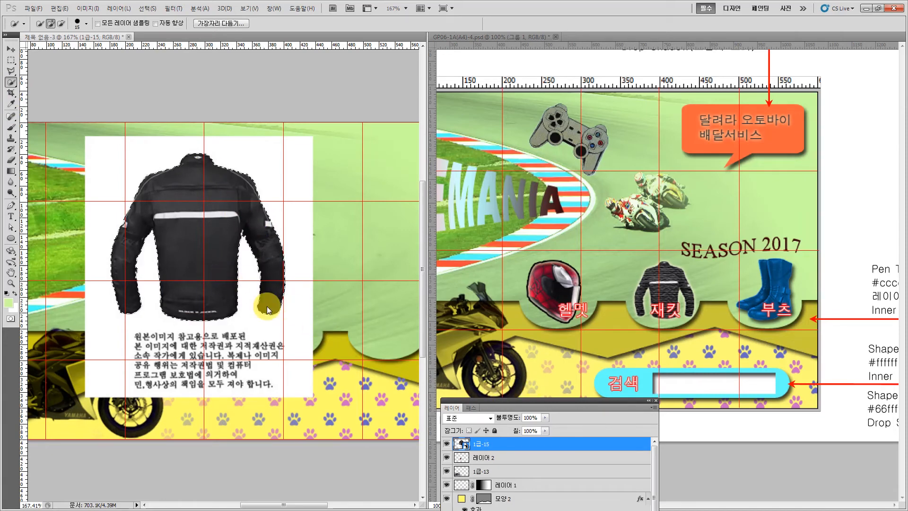
pyautogui.moveTo(464, 399); pyautogui.dragTo(447, 242)
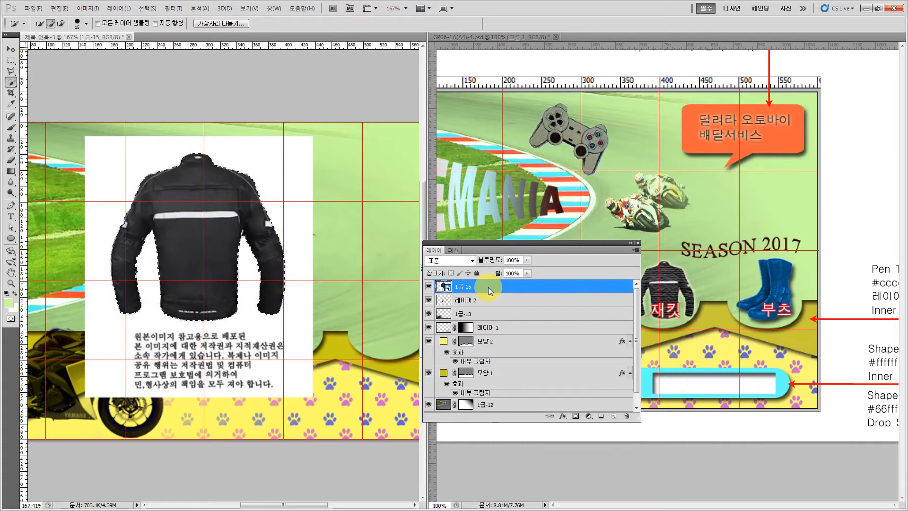
pyautogui.hotkey('ctrl', 'j')
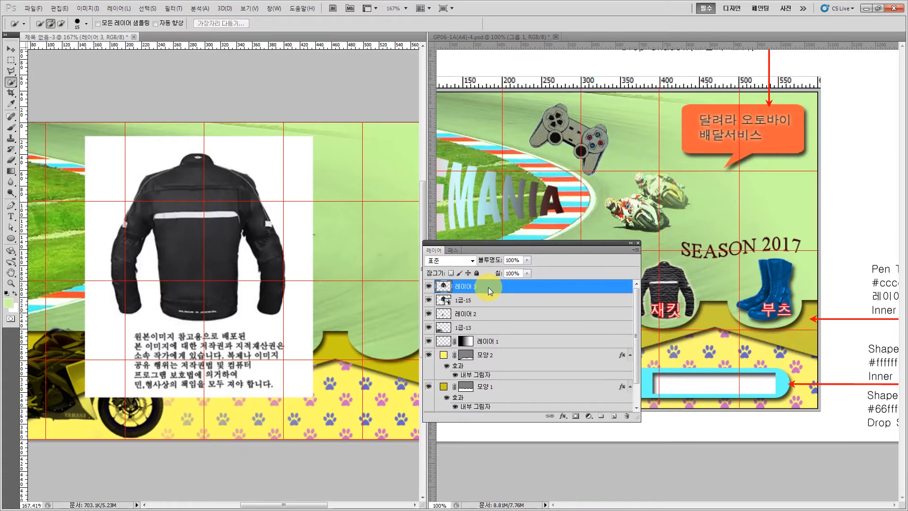
pyautogui.click(487, 297)
pyautogui.press('Delete')
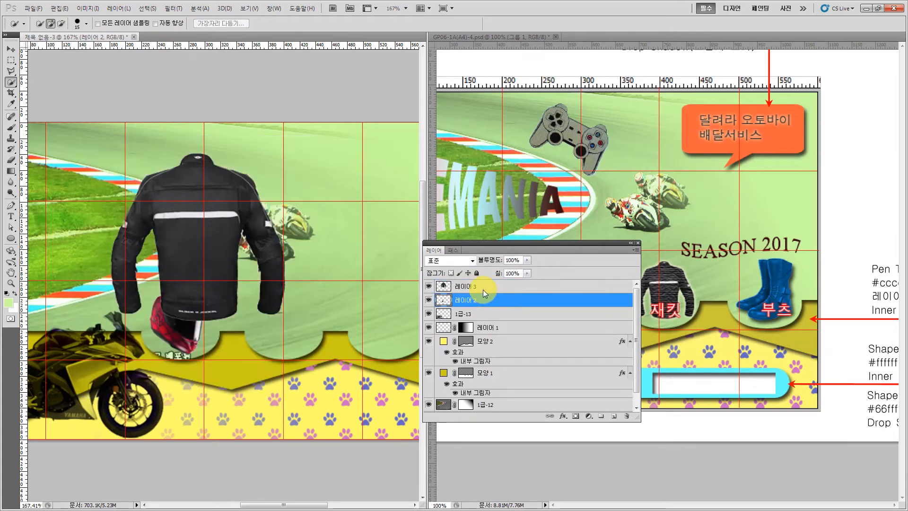
# - Scale the cut-out jacket to about a third of its size and position it over the second scalloped notch
pyautogui.click(475, 286)
pyautogui.hotkey('ctrl', 't')
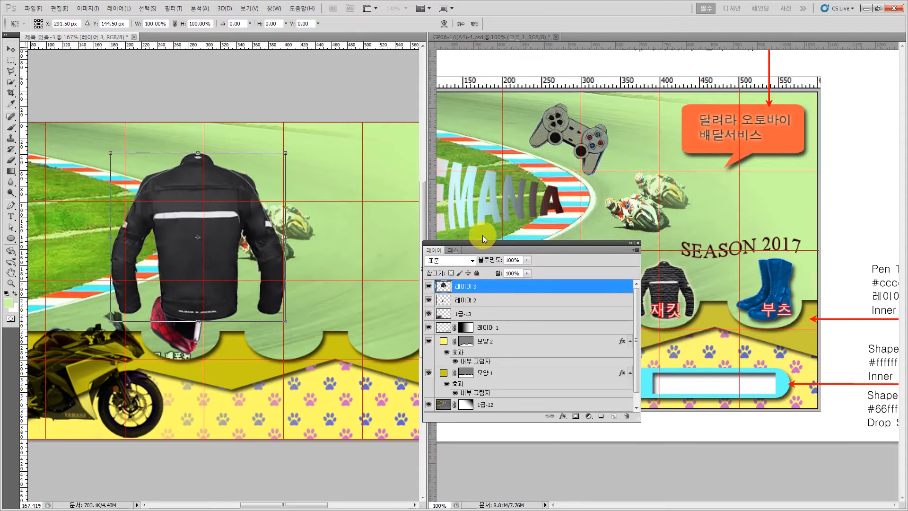
pyautogui.moveTo(529, 244); pyautogui.dragTo(535, 415)
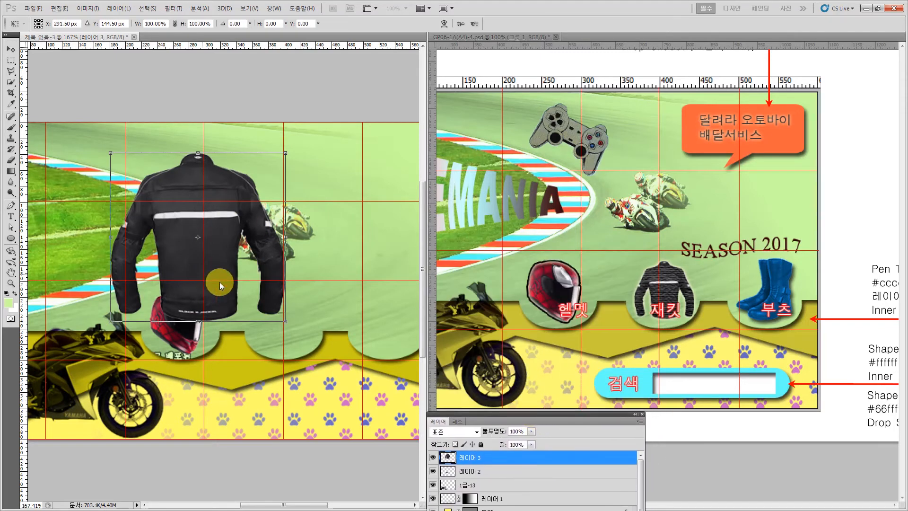
pyautogui.moveTo(285, 322); pyautogui.dragTo(209, 240)
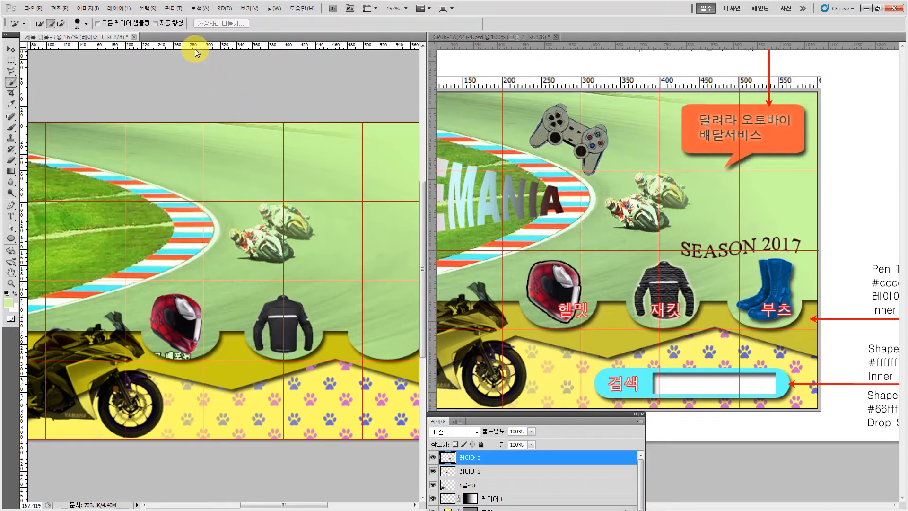
# - Add a horizontal guide level with the helmet's top edge and shrink the jacket slightly within its notch
pyautogui.moveTo(193, 48); pyautogui.dragTo(178, 294)
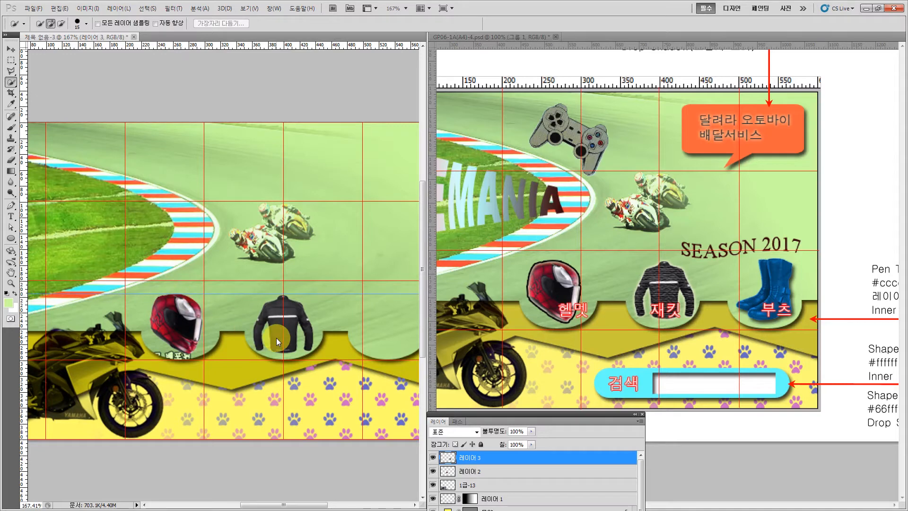
pyautogui.hotkey('ctrl', 't')
pyautogui.press('Return')
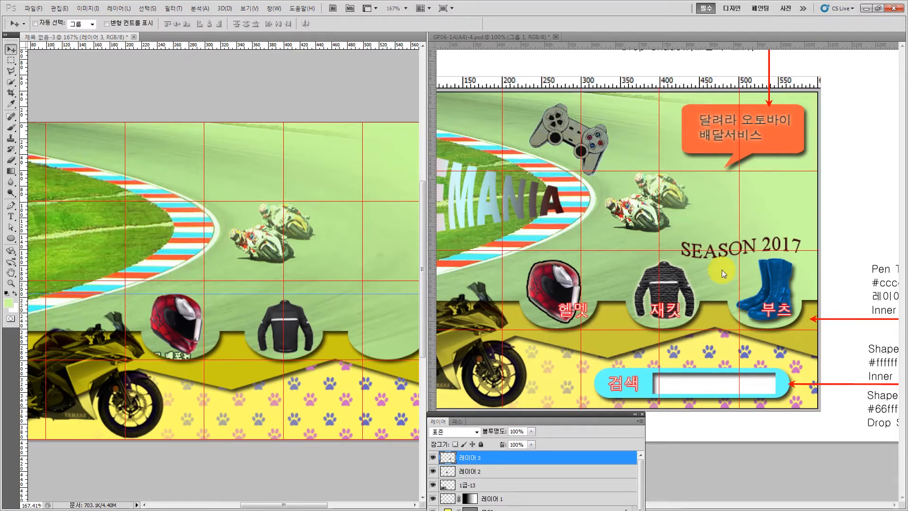
# - Place the 1급-16 boots image from the source folder on the canvas at a reduced size
pyautogui.hotkey('alt', 'Tab')
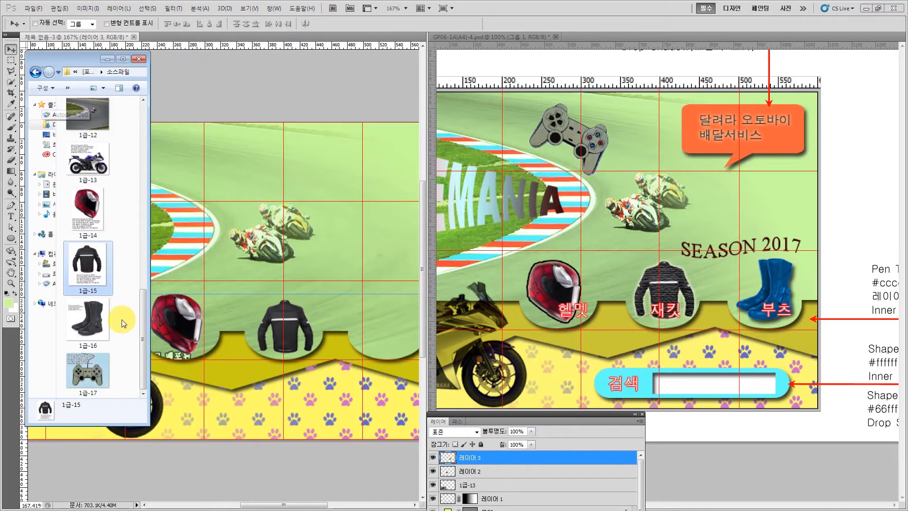
pyautogui.moveTo(78, 324); pyautogui.dragTo(237, 249)
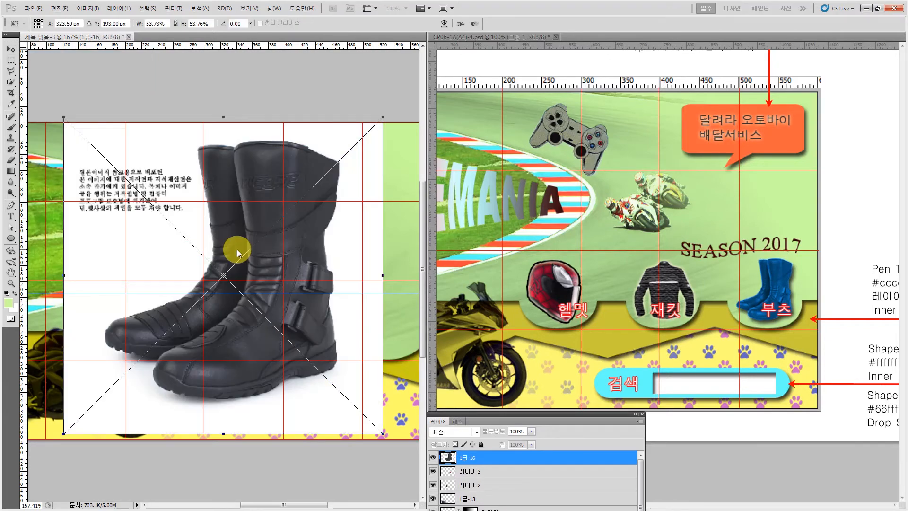
pyautogui.moveTo(383, 115); pyautogui.dragTo(313, 185)
pyautogui.moveTo(226, 236); pyautogui.dragTo(225, 225)
pyautogui.press('Return')
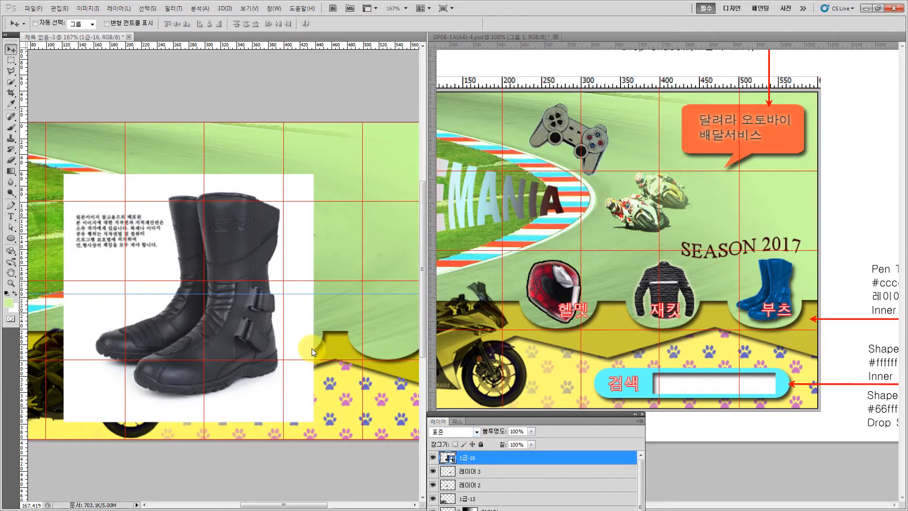
# - Select both boots with the Quick Selection tool, leaving out the white background
pyautogui.click(11, 83)
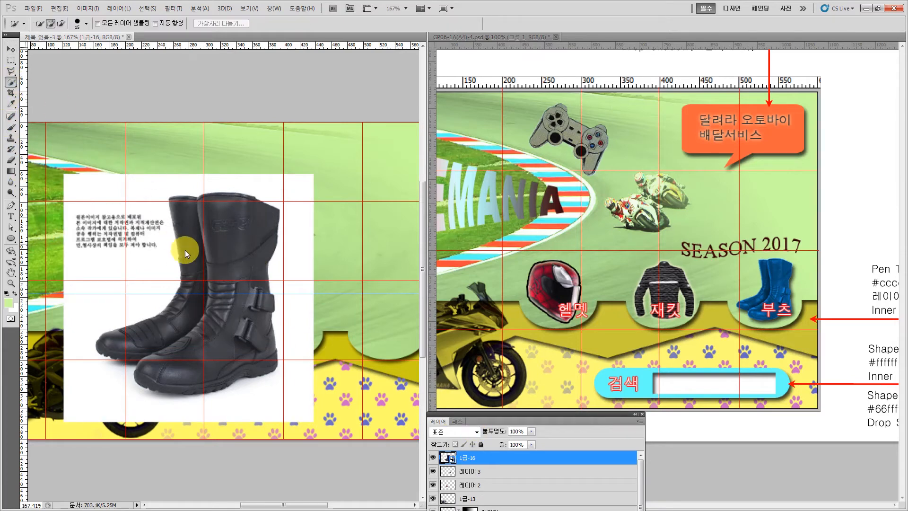
pyautogui.moveTo(206, 253)
pyautogui.mouseDown()
pyautogui.moveTo(215, 278)
pyautogui.moveTo(231, 239)
pyautogui.moveTo(229, 325)
pyautogui.moveTo(225, 341)
pyautogui.moveTo(189, 357)
pyautogui.mouseUp()
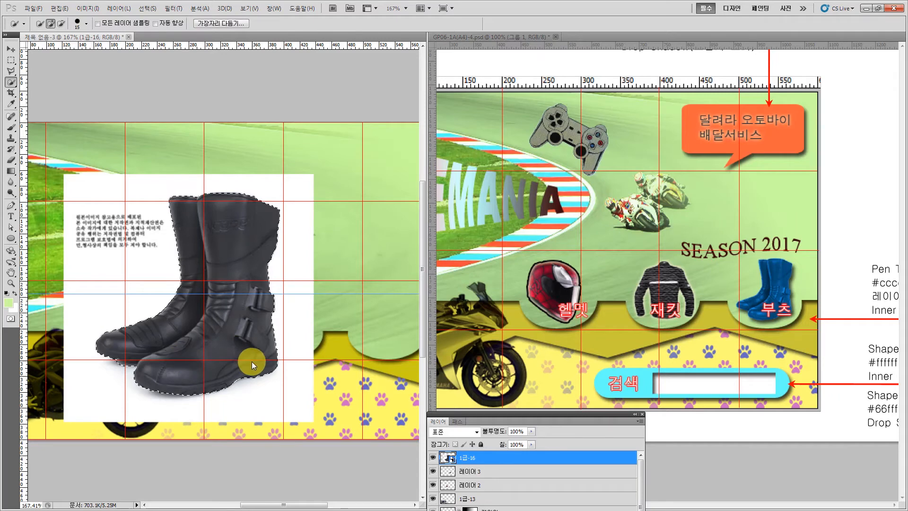
pyautogui.press('[')
pyautogui.press('[')
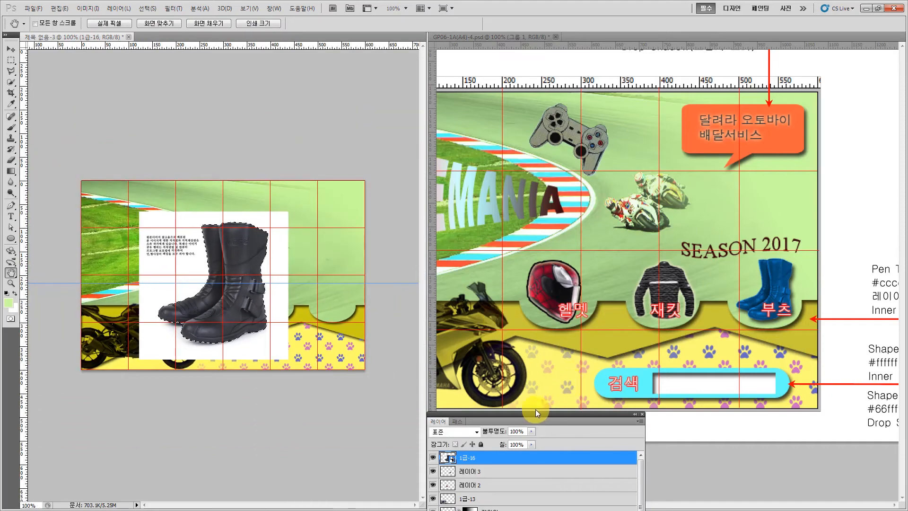
# - Copy the selected boots to their own layer and delete the original 1급-16 layer
pyautogui.moveTo(526, 412); pyautogui.dragTo(477, 244)
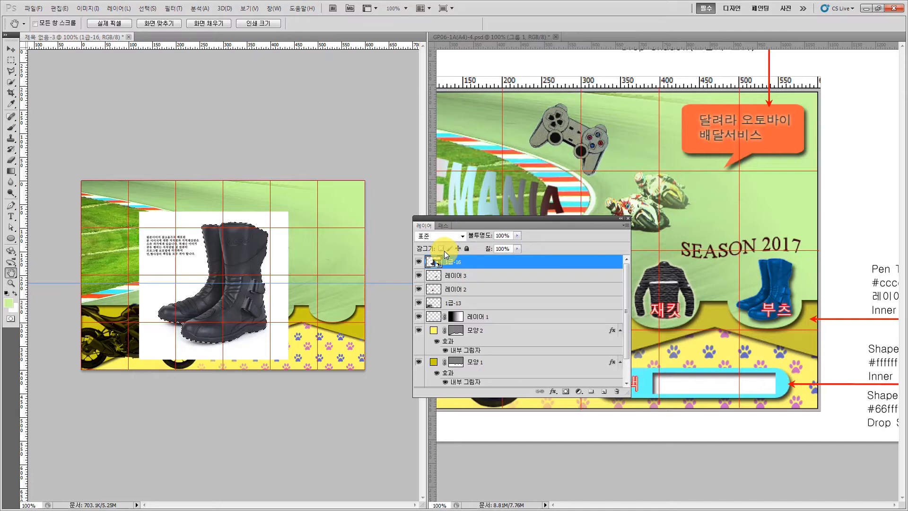
pyautogui.hotkey('ctrl', 'j')
pyautogui.click(461, 274)
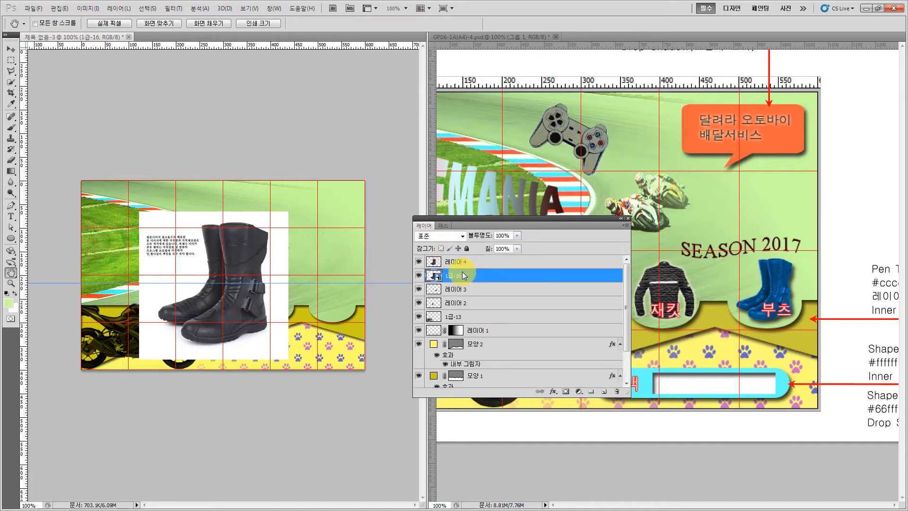
pyautogui.press('Delete')
pyautogui.moveTo(478, 217); pyautogui.dragTo(508, 433)
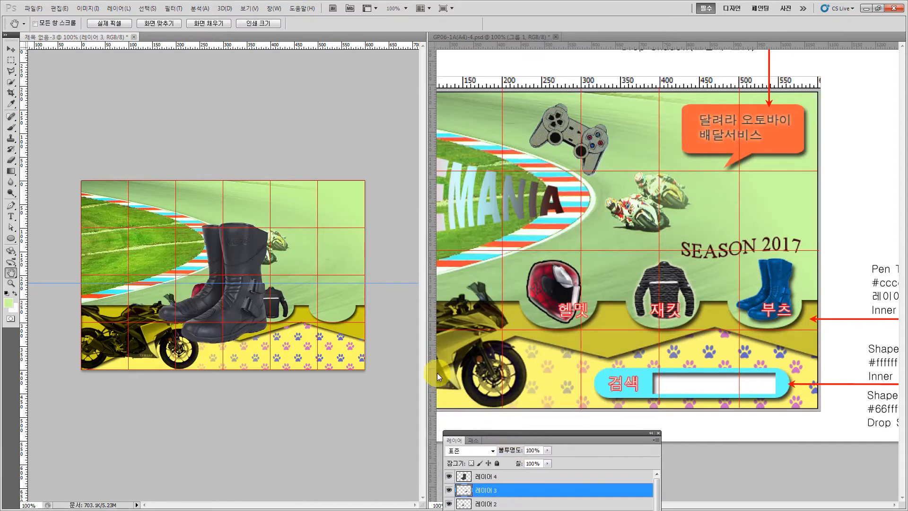
# - Scale the cut-out boots to 28.68% and position them over the third scalloped notch, level with the guide
pyautogui.click(11, 49)
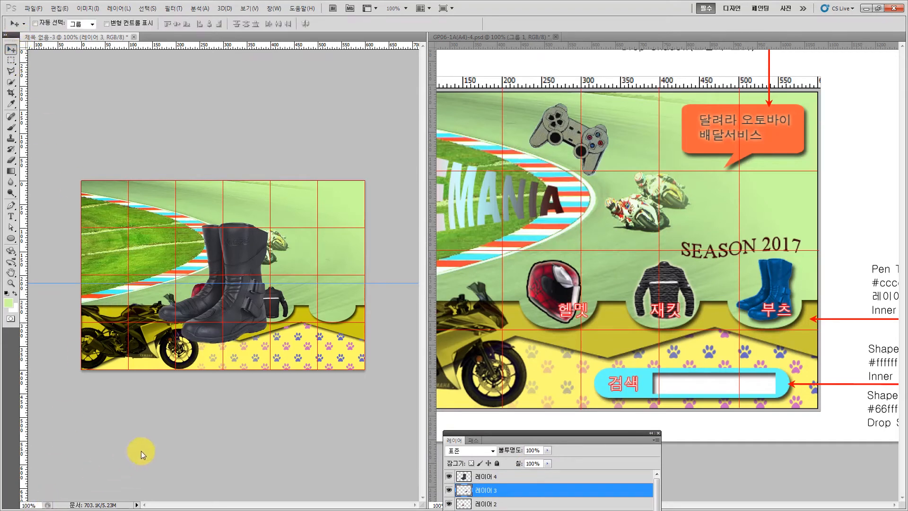
pyautogui.click(11, 282)
pyautogui.click(408, 346)
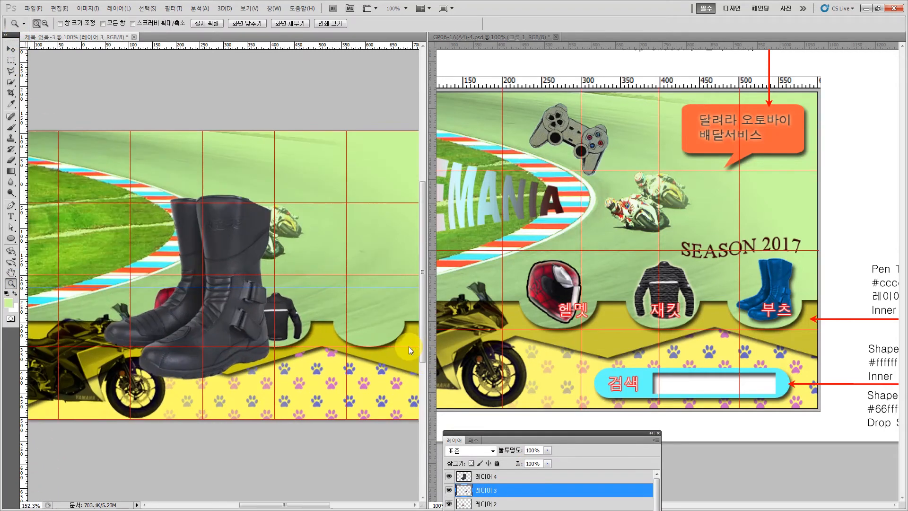
pyautogui.click(11, 48)
pyautogui.click(506, 476)
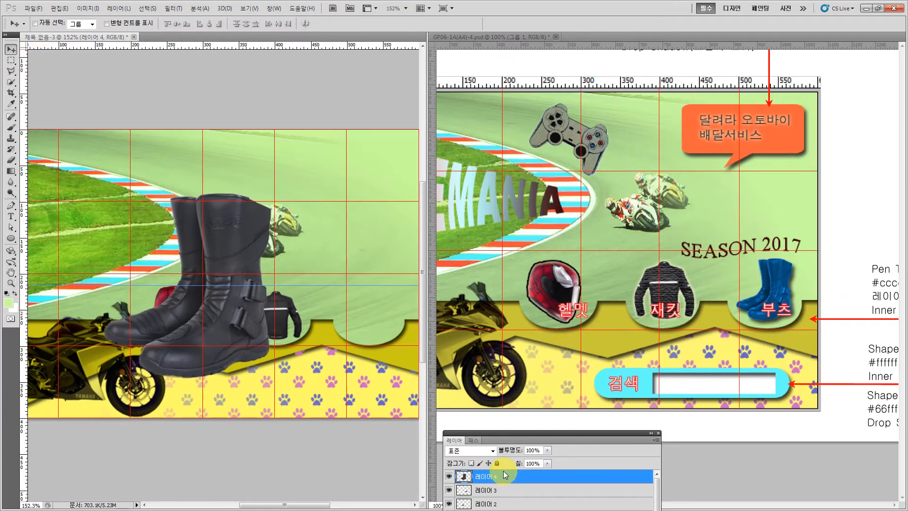
pyautogui.hotkey('ctrl', 't')
pyautogui.moveTo(105, 194); pyautogui.dragTo(380, 307)
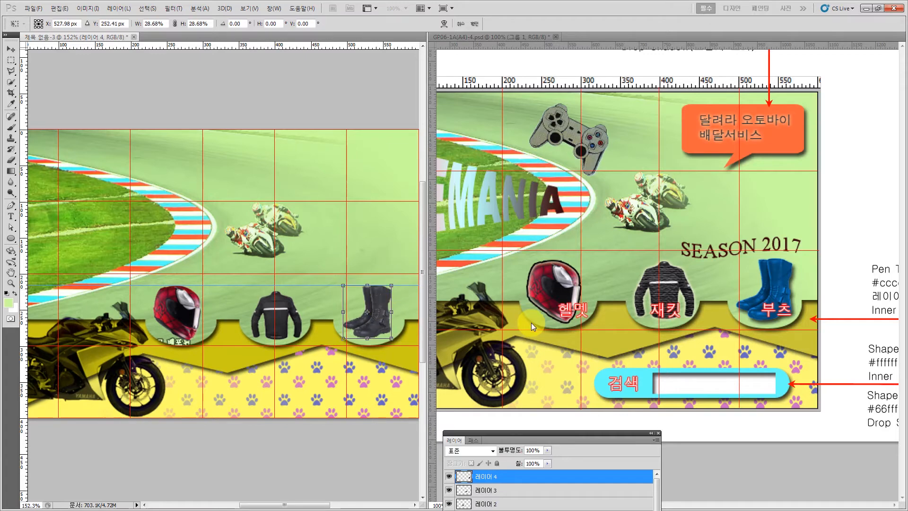
pyautogui.press('Return')
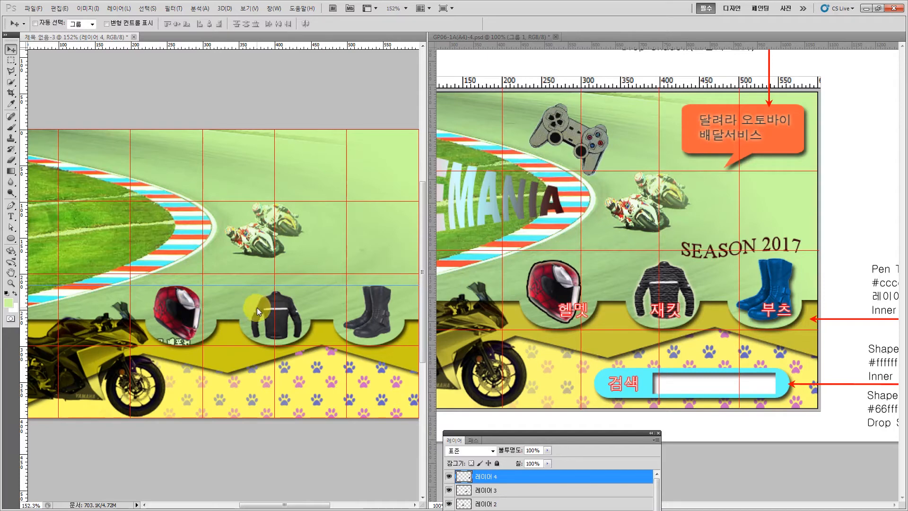
# - Enlarge the jacket to 109.89% so that it reaches the horizontal guide in the second notch
pyautogui.keyDown('ctrl'); pyautogui.click(281, 313); pyautogui.keyUp('ctrl')
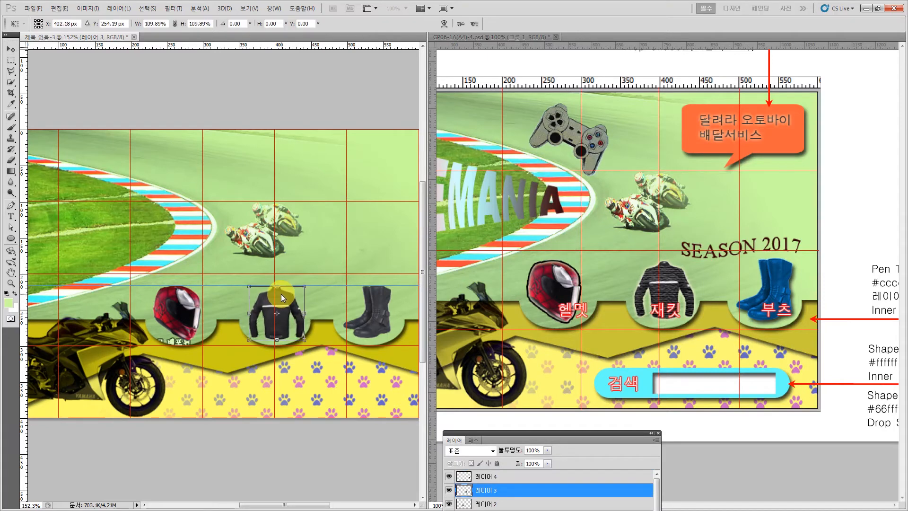
pyautogui.hotkey('ctrl', 't')
pyautogui.press('Return')
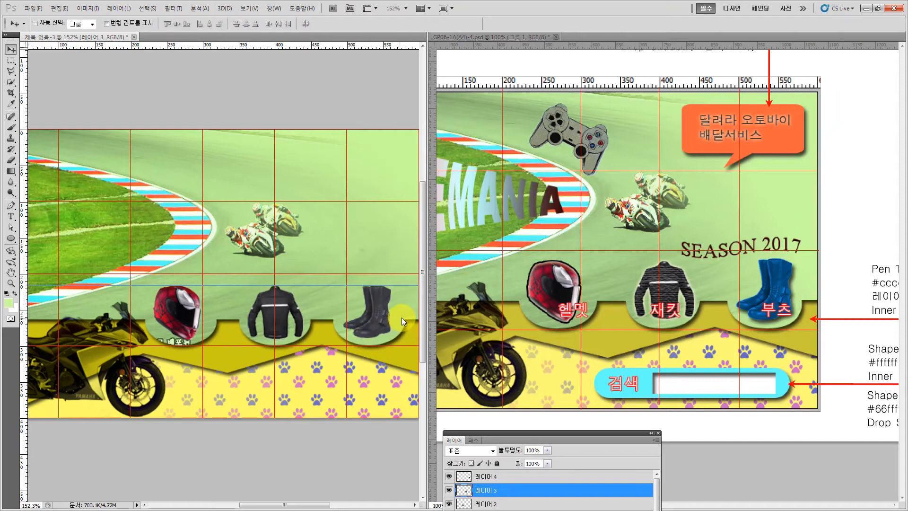
# - Select the helmet layer and examine the reference sheet's effect specifications for images 1급-14, 1급-15 and 1급-16
pyautogui.click(534, 225)
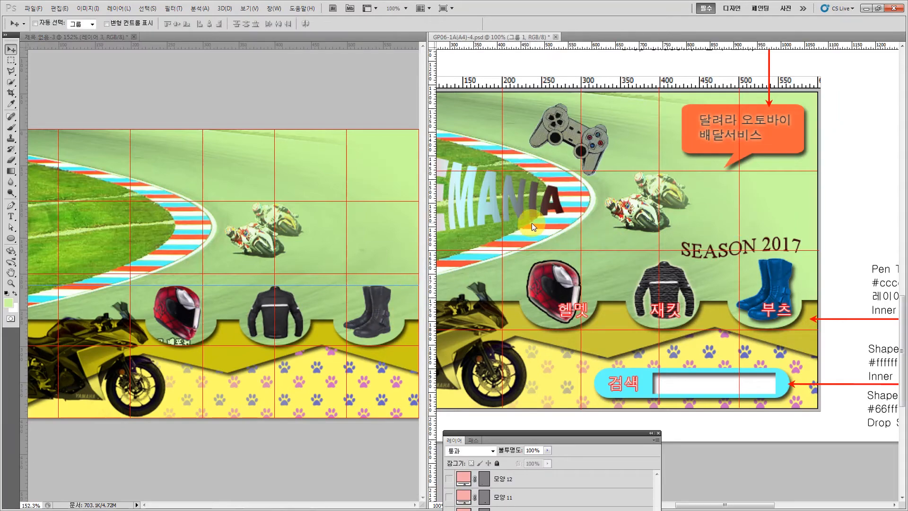
pyautogui.press('h')
pyautogui.moveTo(532, 120); pyautogui.dragTo(553, 287)
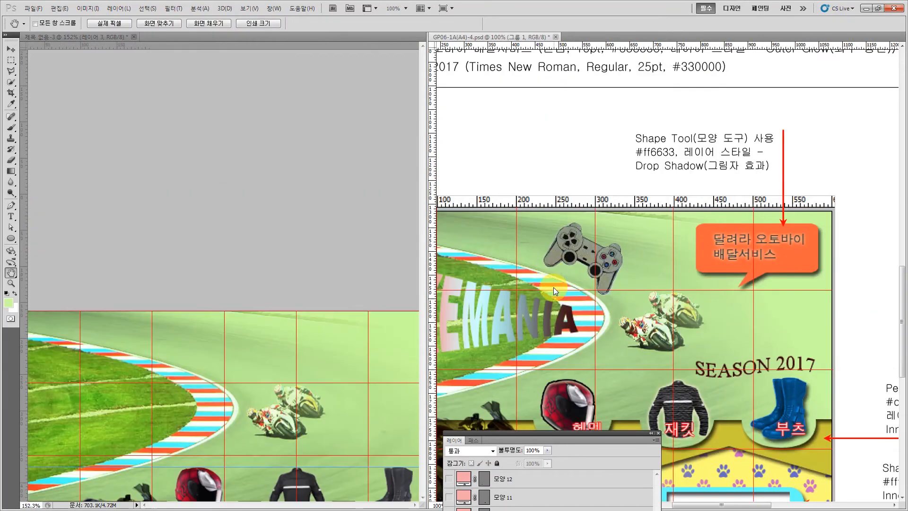
pyautogui.rightClick(169, 260)
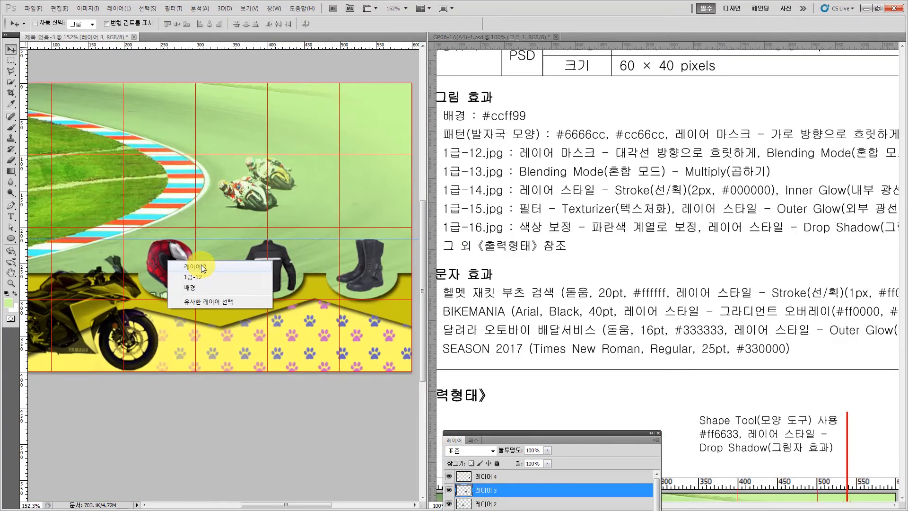
pyautogui.click(201, 267)
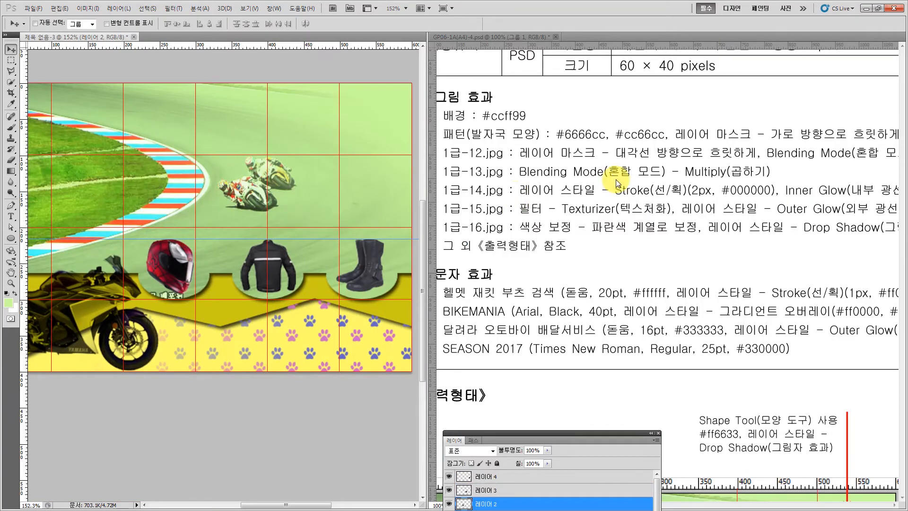
pyautogui.click(696, 294)
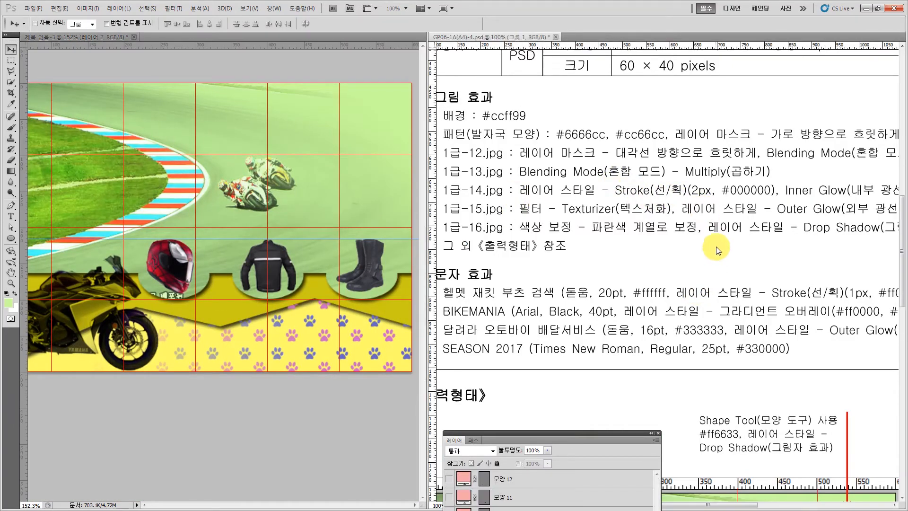
pyautogui.moveTo(636, 432); pyautogui.dragTo(395, 470)
pyautogui.hscroll(2, 804, 199)
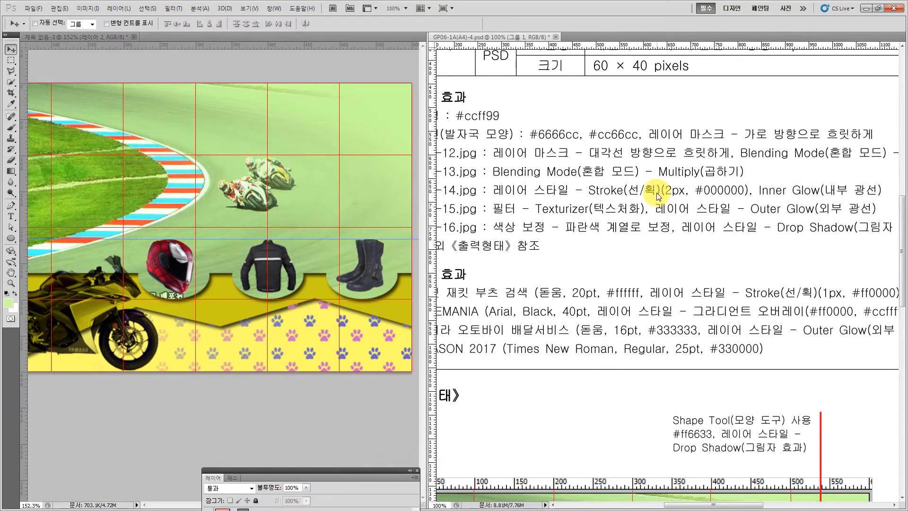
# - Rename the helmet layer to 14 and the jacket layer to 15
pyautogui.doubleClick(317, 222)
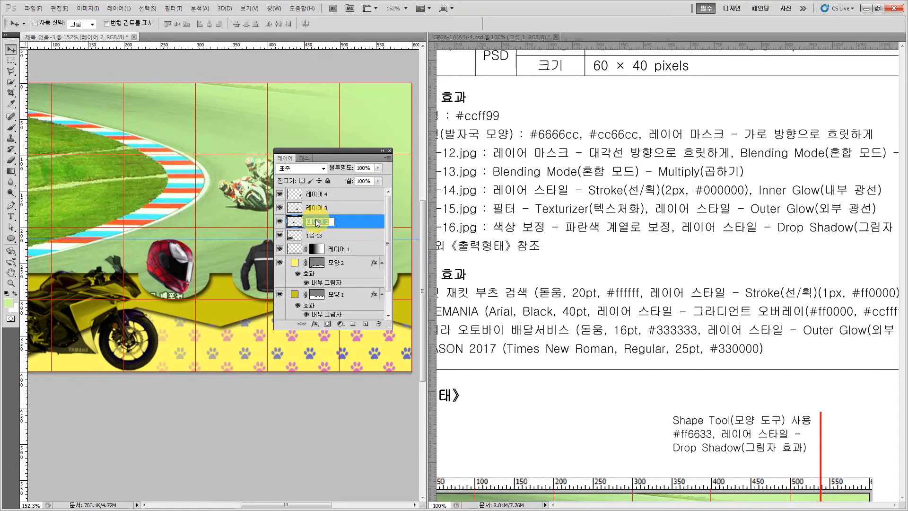
pyautogui.press('Return')
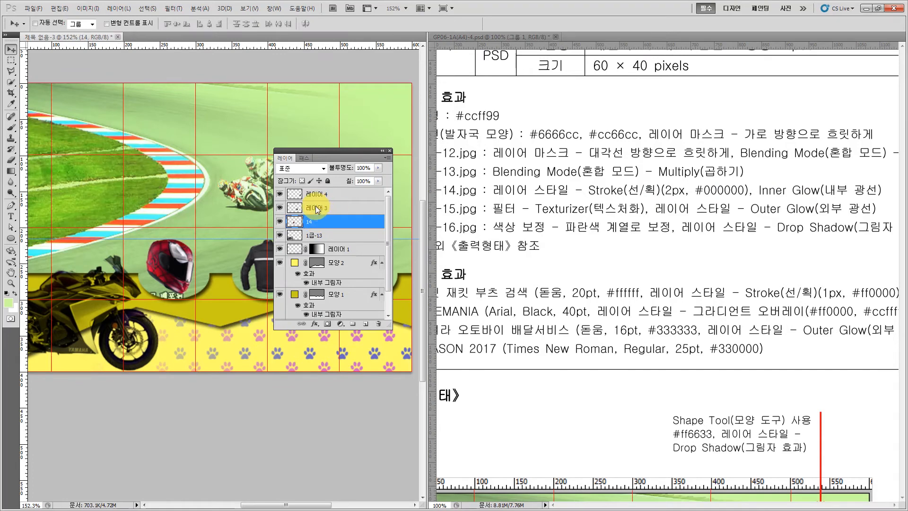
pyautogui.doubleClick(316, 208)
pyautogui.write('15')
pyautogui.press('Return')
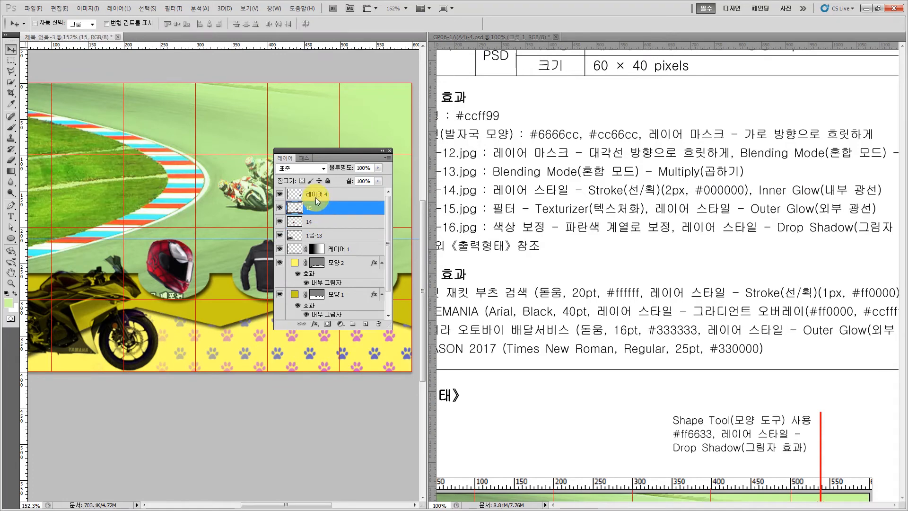
# - Rename the boots layer to 16
pyautogui.doubleClick(316, 195)
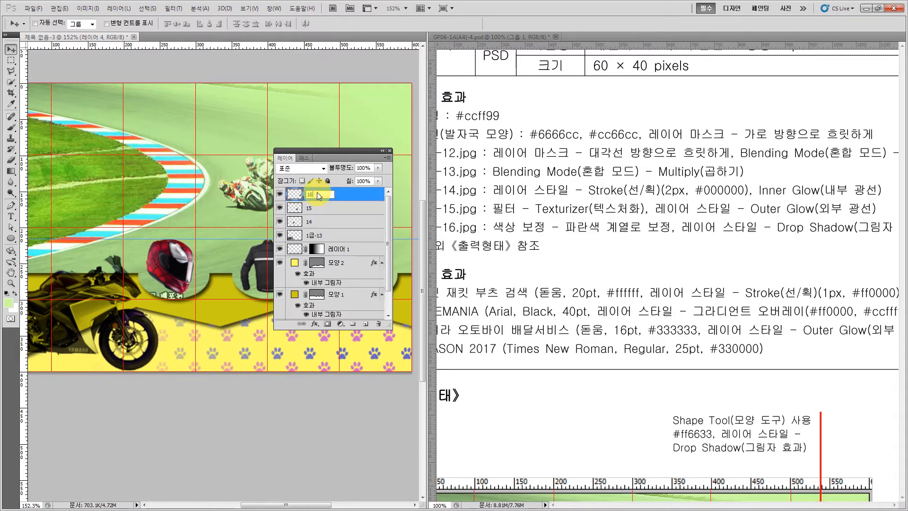
pyautogui.press('Return')
# - Apply a 2 px black outside Stroke and an Inner Glow layer style to the helmet layer 14
pyautogui.click(308, 222)
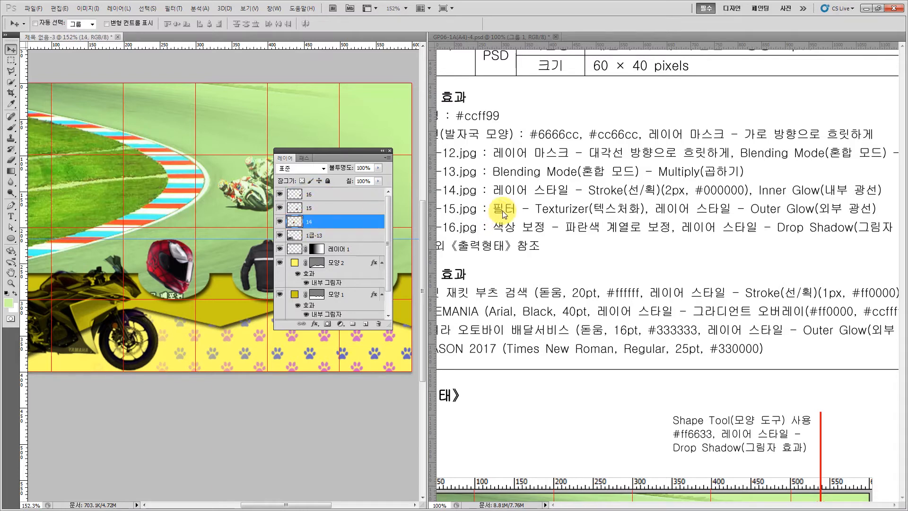
pyautogui.click(315, 323)
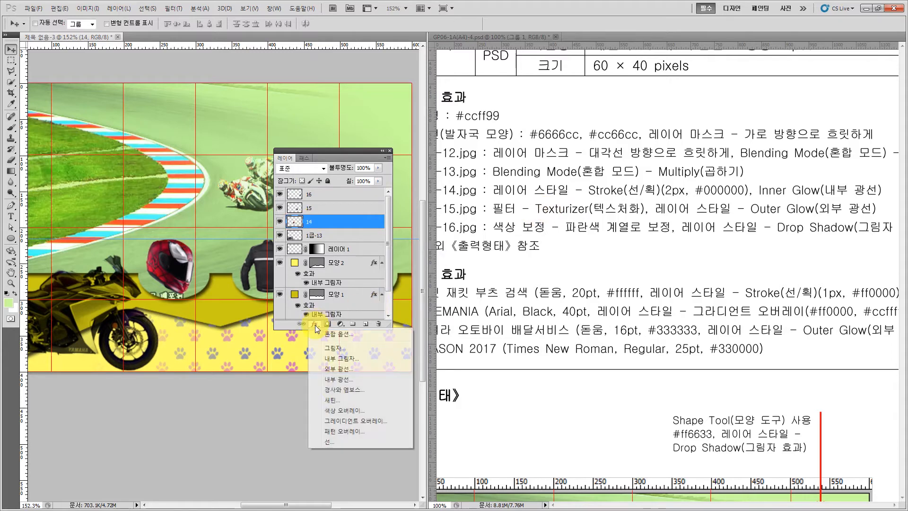
pyautogui.click(342, 442)
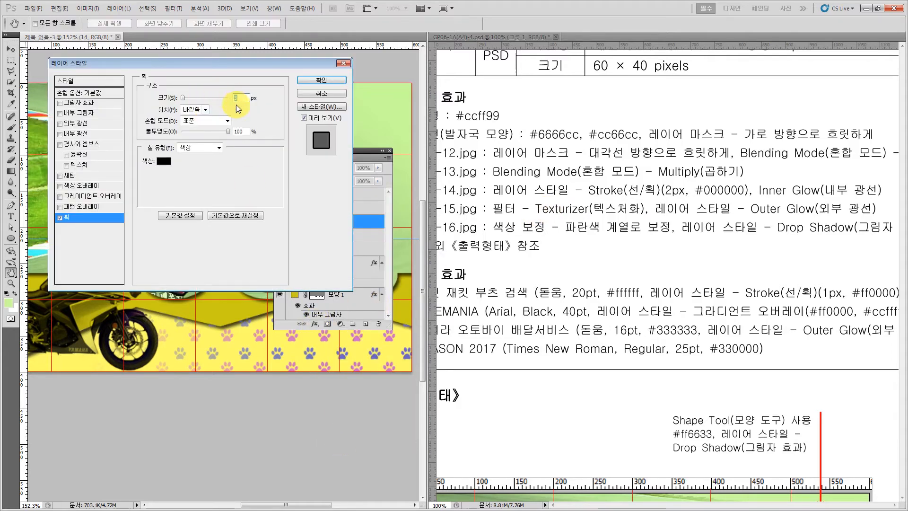
pyautogui.write('2')
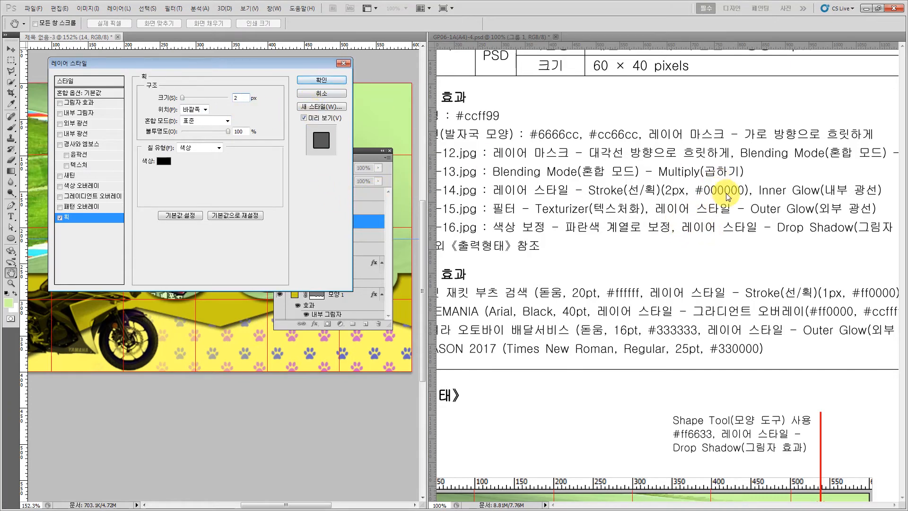
pyautogui.click(78, 135)
pyautogui.click(329, 79)
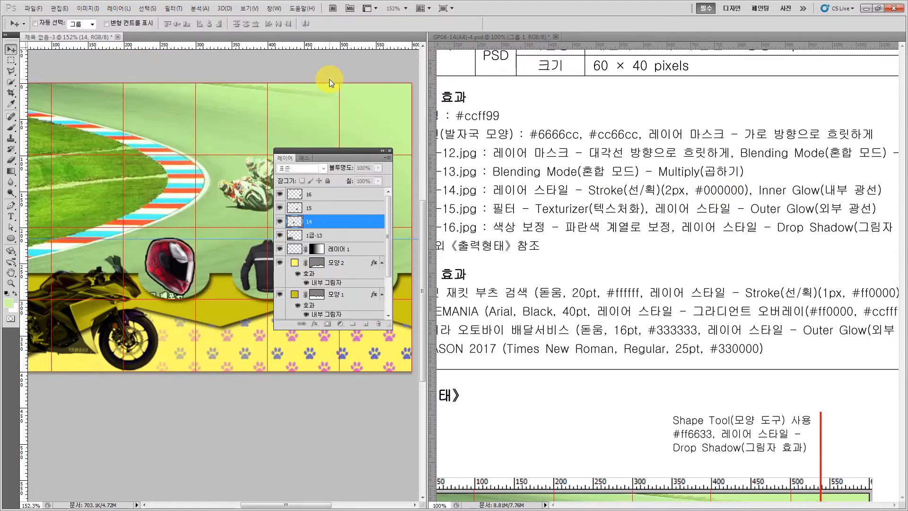
# - Apply the Texturizer filter with its default Canvas texture to the jacket layer 15
pyautogui.moveTo(320, 152); pyautogui.dragTo(274, 300)
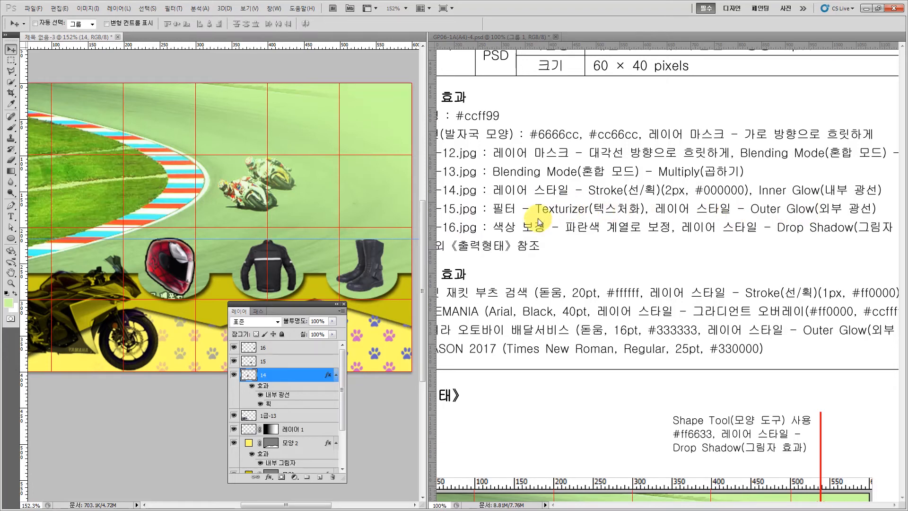
pyautogui.rightClick(272, 259)
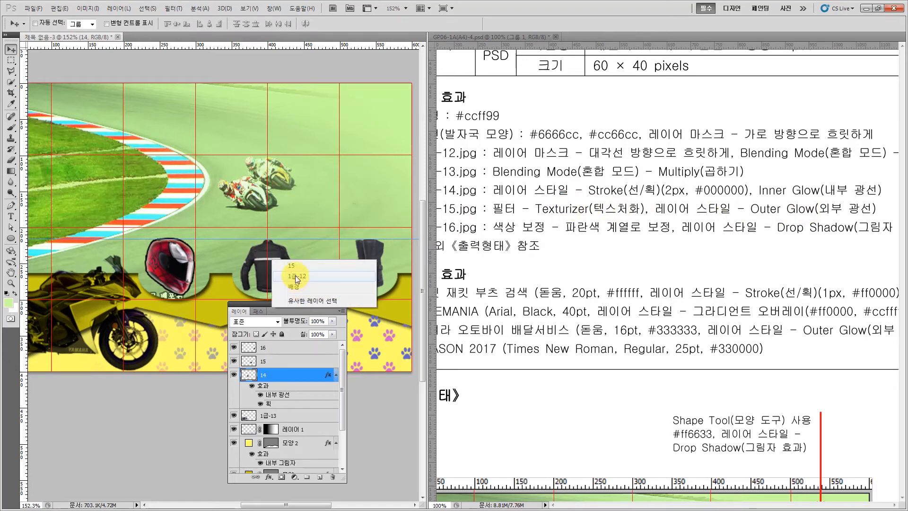
pyautogui.click(295, 269)
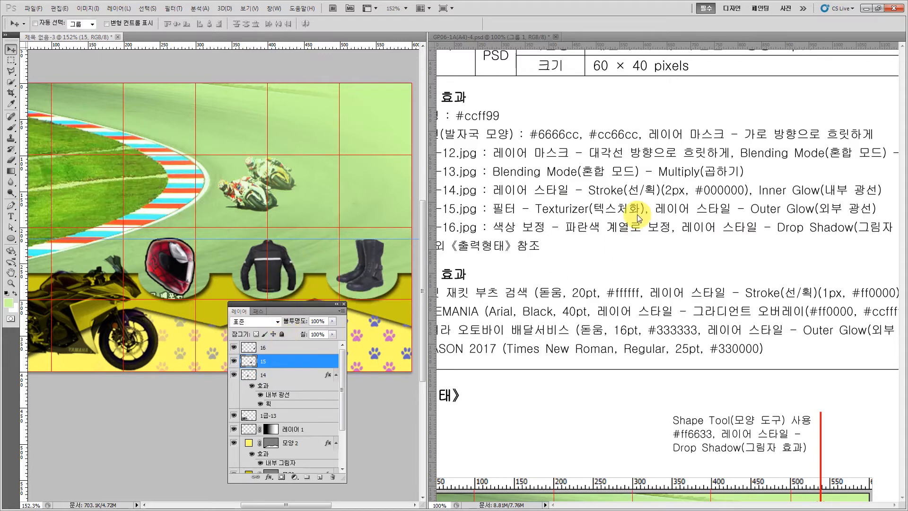
pyautogui.click(168, 10)
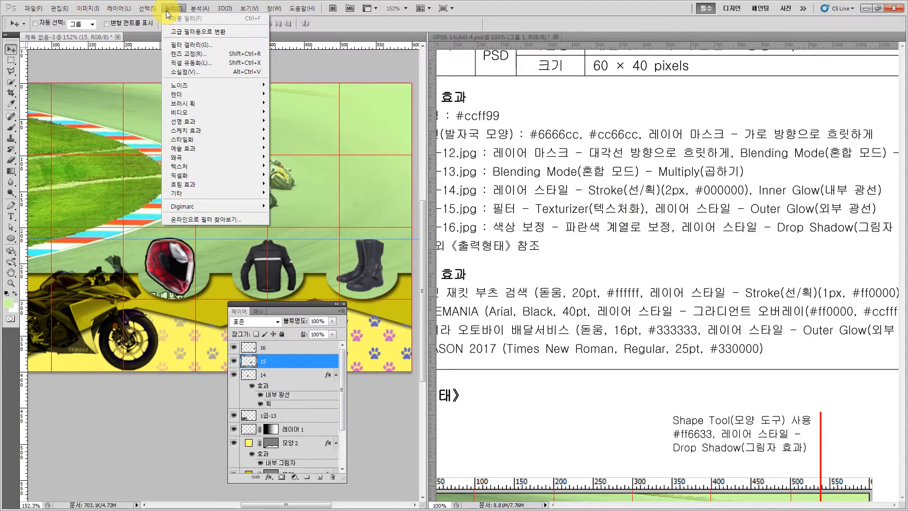
pyautogui.moveTo(217, 166)
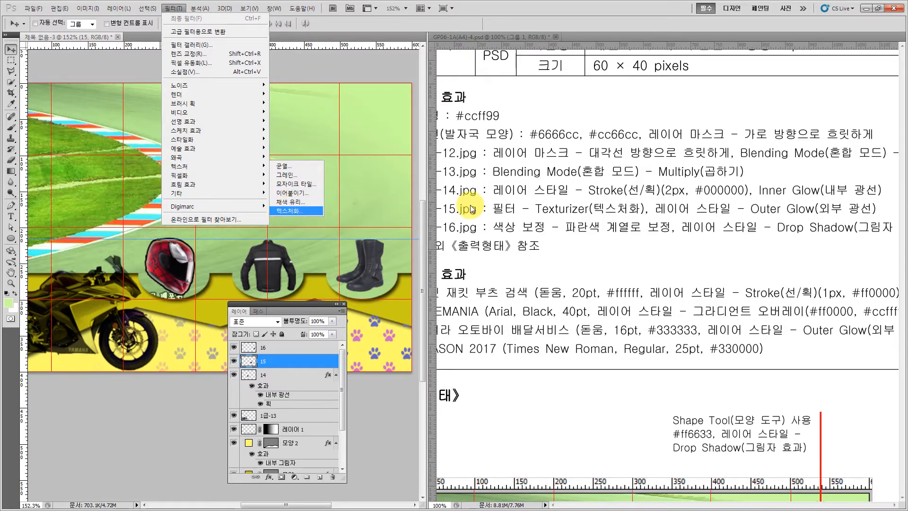
pyautogui.press('Return')
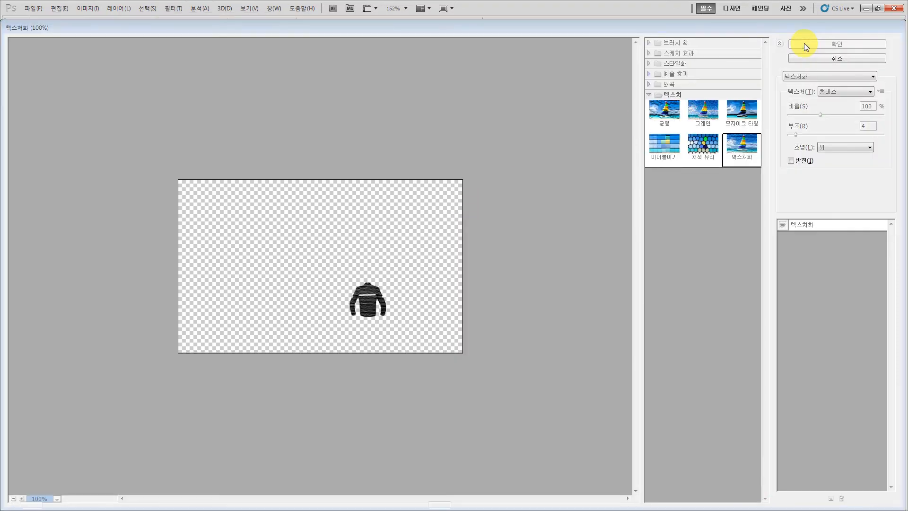
pyautogui.click(804, 44)
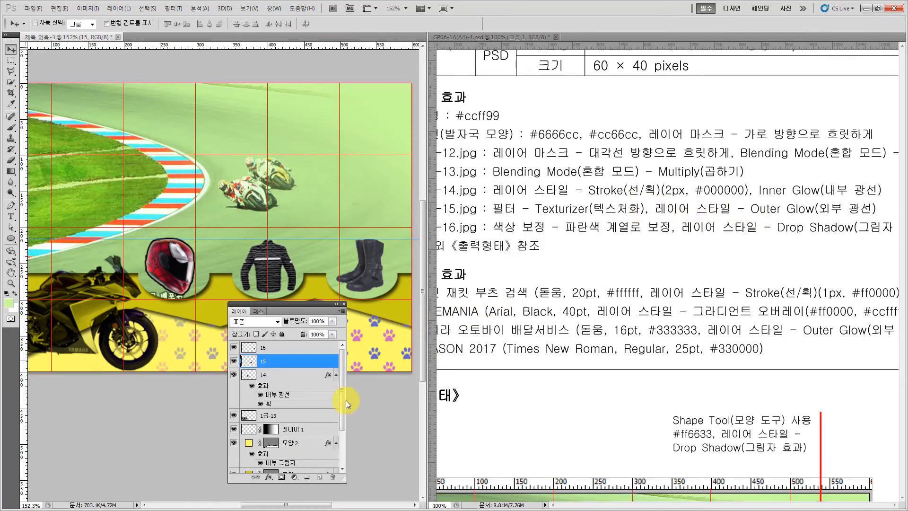
# - Add an Outer Glow layer style with default settings to the jacket layer
pyautogui.click(267, 476)
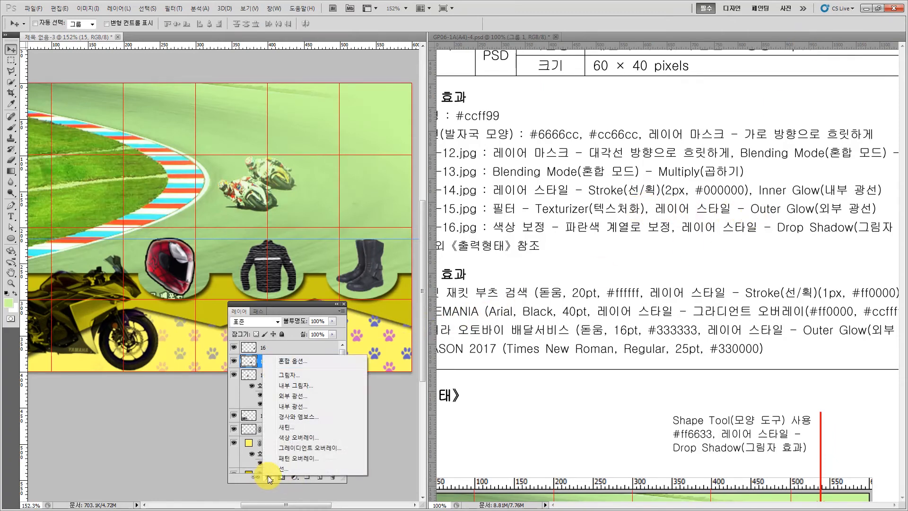
pyautogui.click(297, 397)
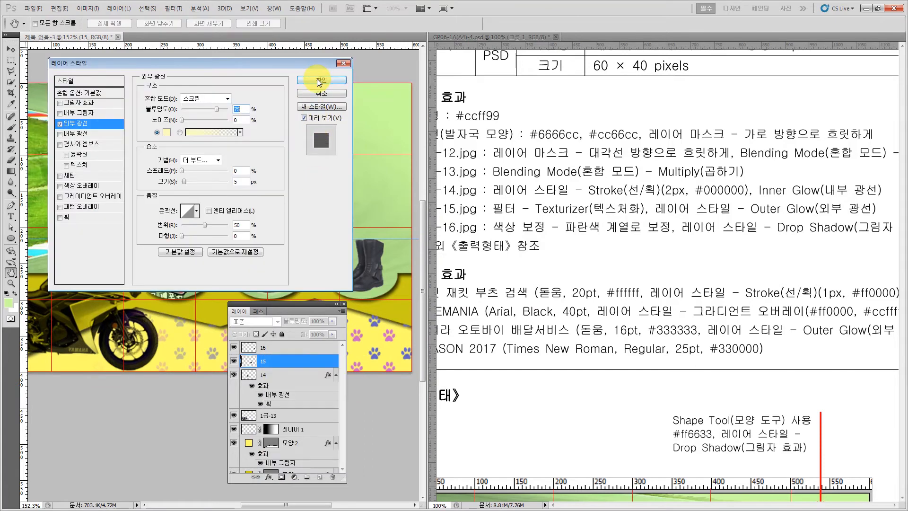
pyautogui.click(315, 90)
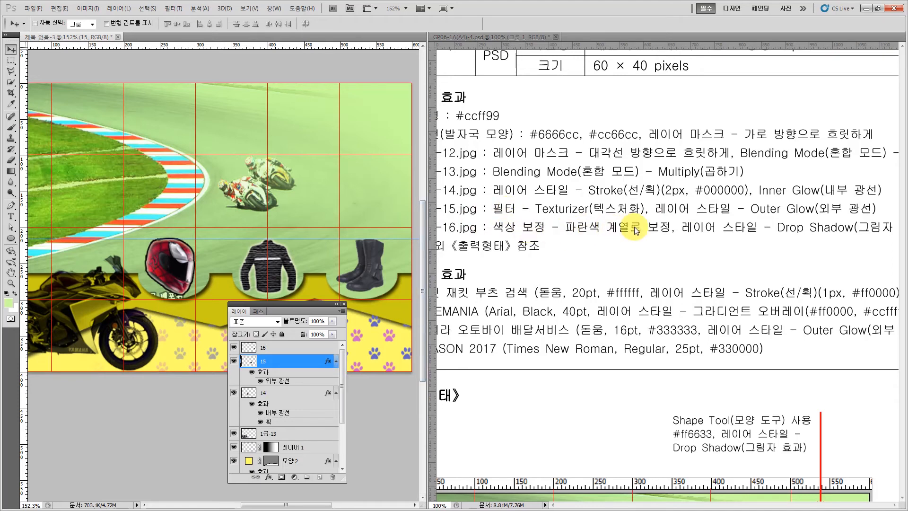
# - Load the boots layer's outline as a selection and bring the finished composition on the reference sheet into view
pyautogui.click(271, 348)
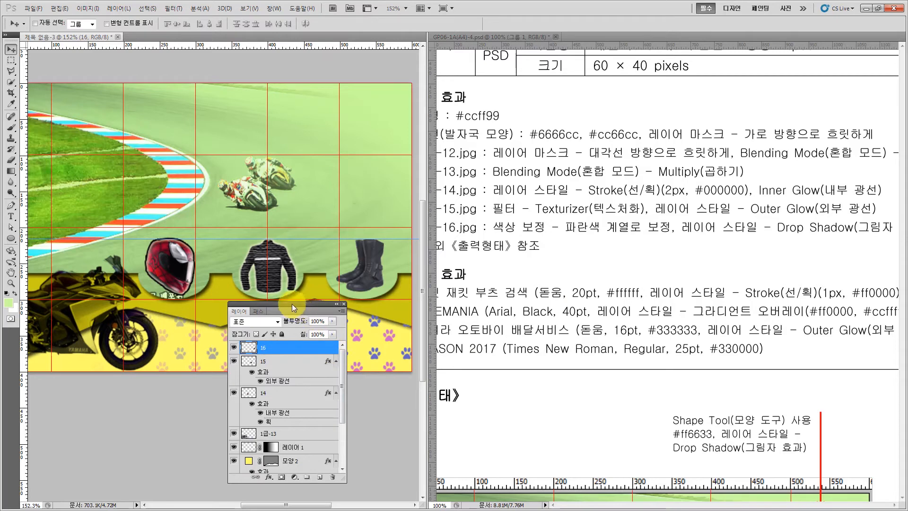
pyautogui.moveTo(291, 304); pyautogui.dragTo(238, 198)
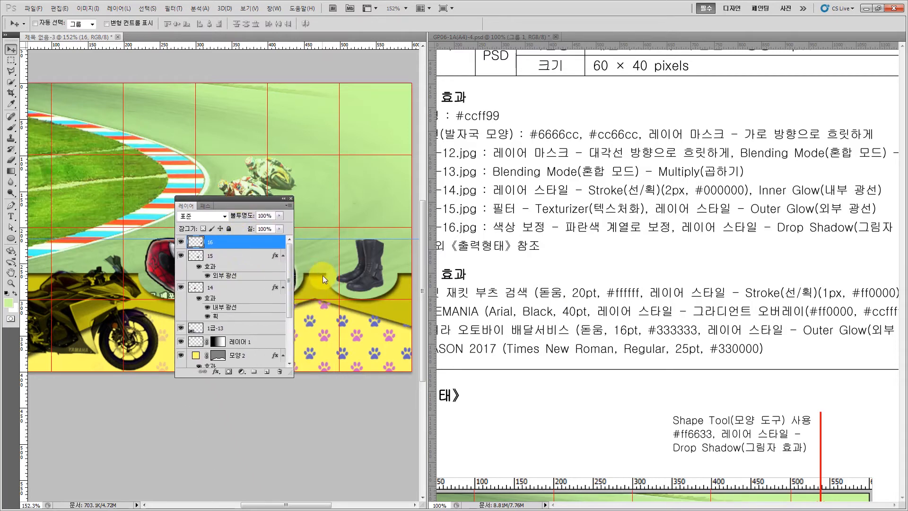
pyautogui.keyDown('ctrl'); pyautogui.click(197, 244); pyautogui.keyUp('ctrl')
pyautogui.click(242, 372)
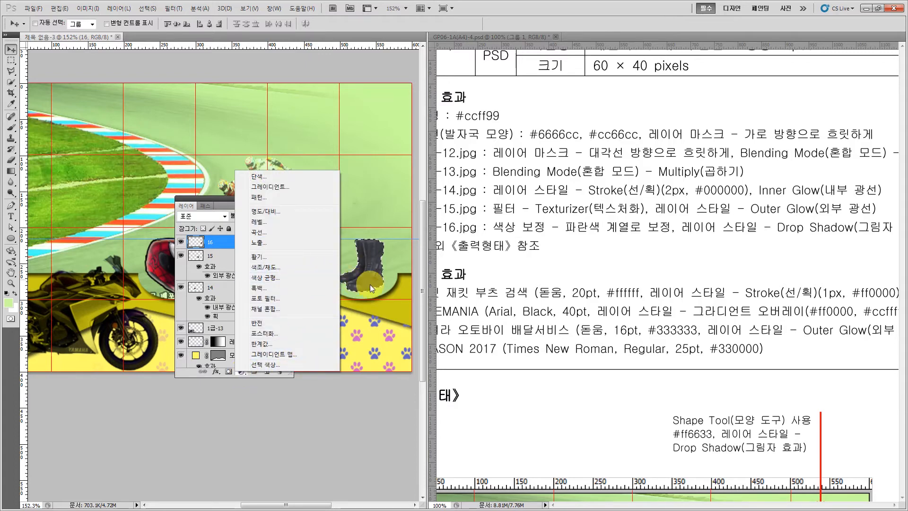
pyautogui.click(846, 367)
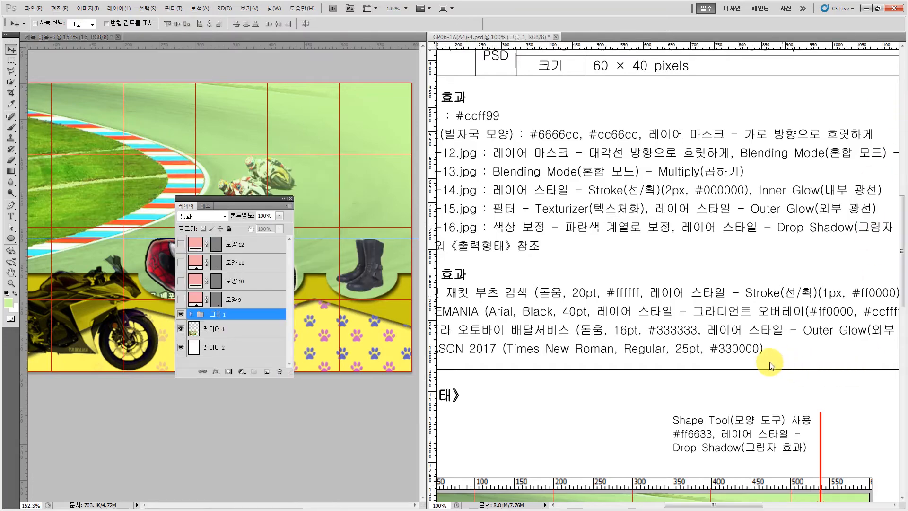
pyautogui.scroll(-2, 740, 332)
pyautogui.scroll(-10, 740, 333)
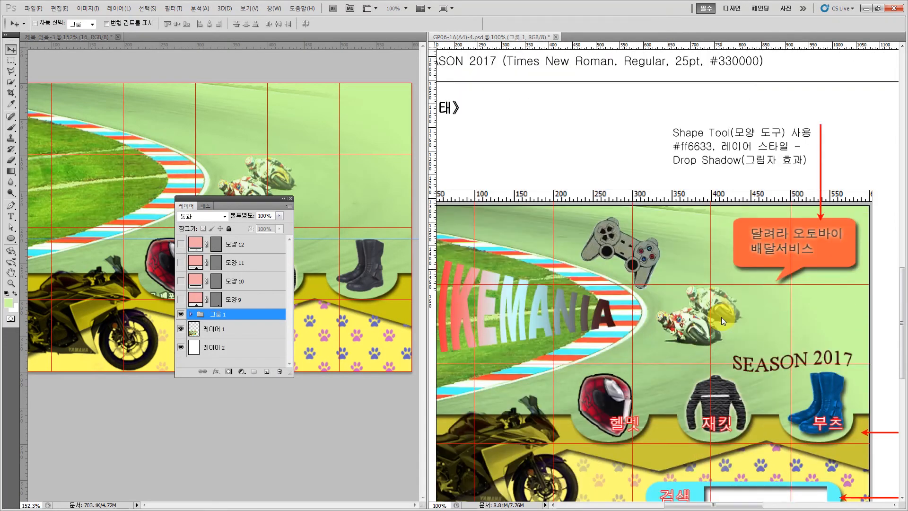
pyautogui.scroll(-2, 705, 310)
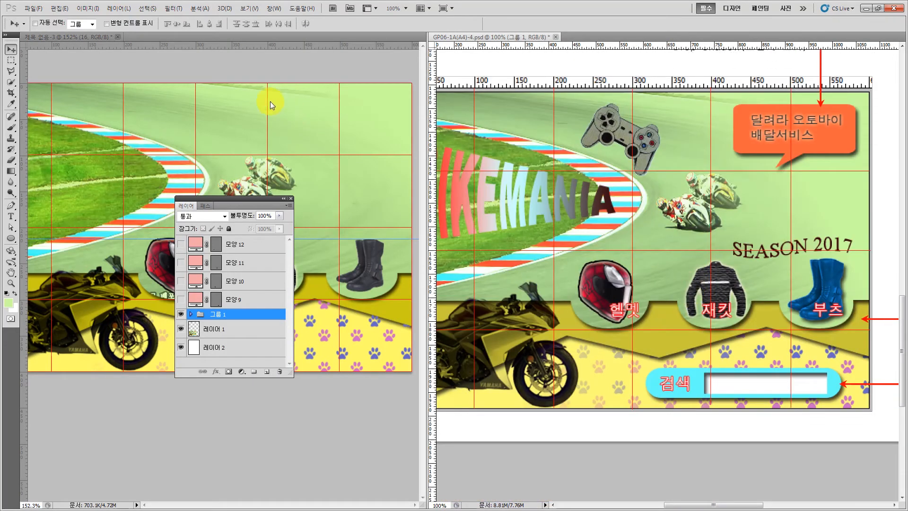
pyautogui.click(270, 113)
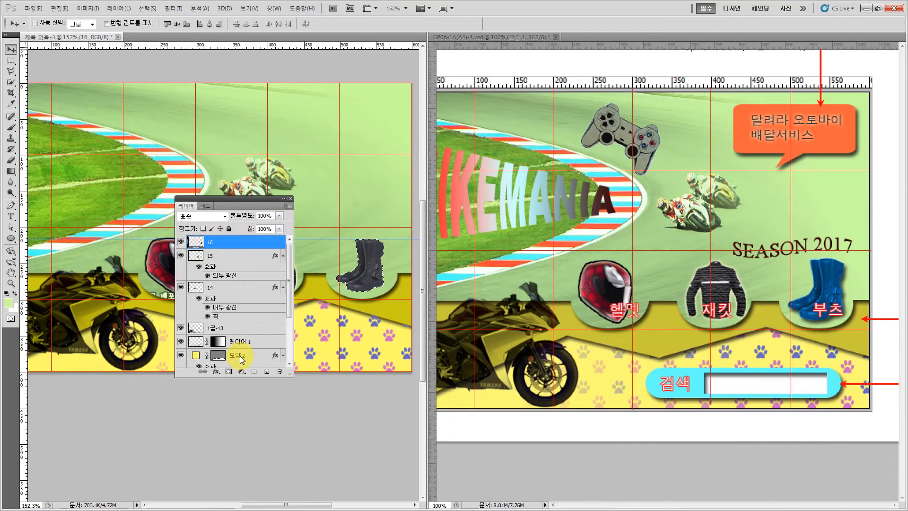
# - Colorize the selected boots blue with a Hue/Saturation adjustment layer at hue about 224, saturation 51 and lightness +13
pyautogui.click(241, 371)
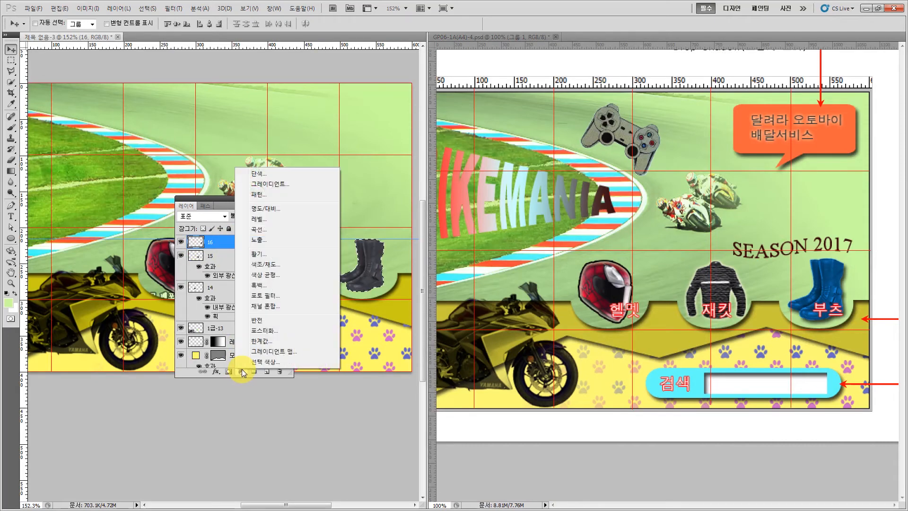
pyautogui.click(264, 263)
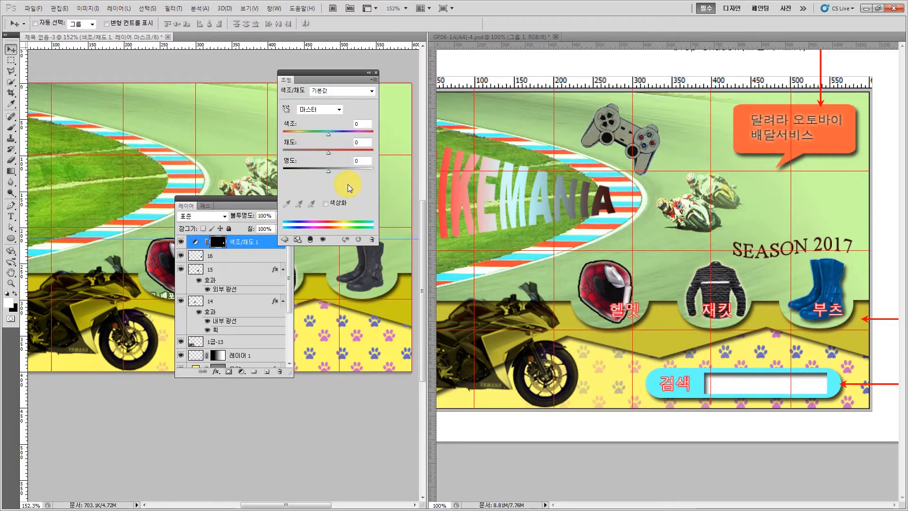
pyautogui.click(325, 205)
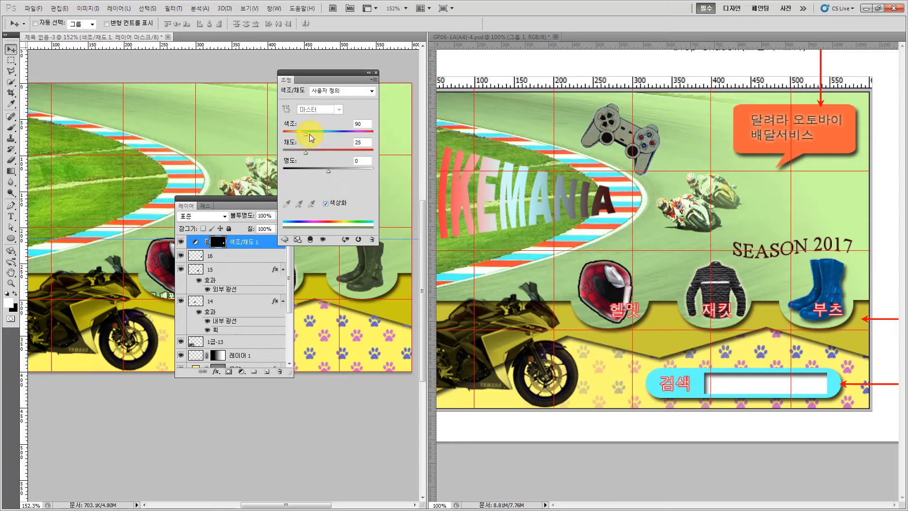
pyautogui.moveTo(307, 134); pyautogui.dragTo(327, 155)
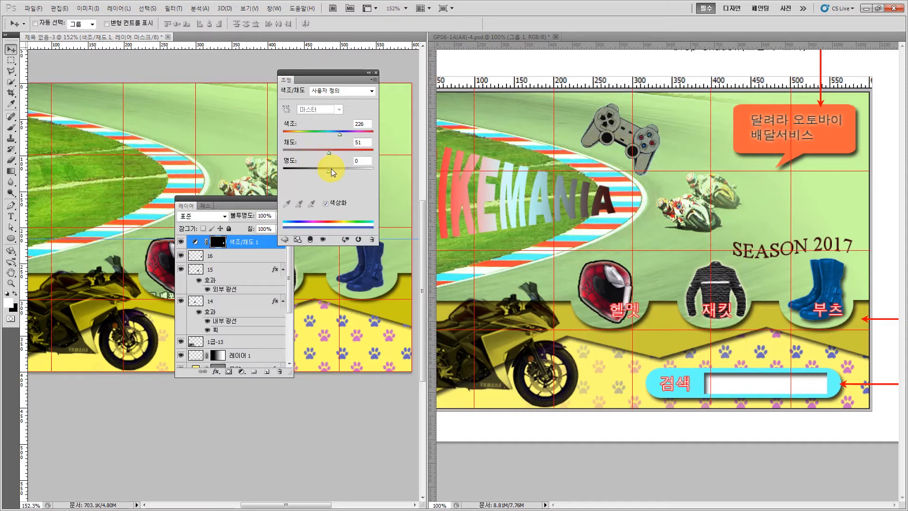
pyautogui.moveTo(328, 170); pyautogui.dragTo(334, 169)
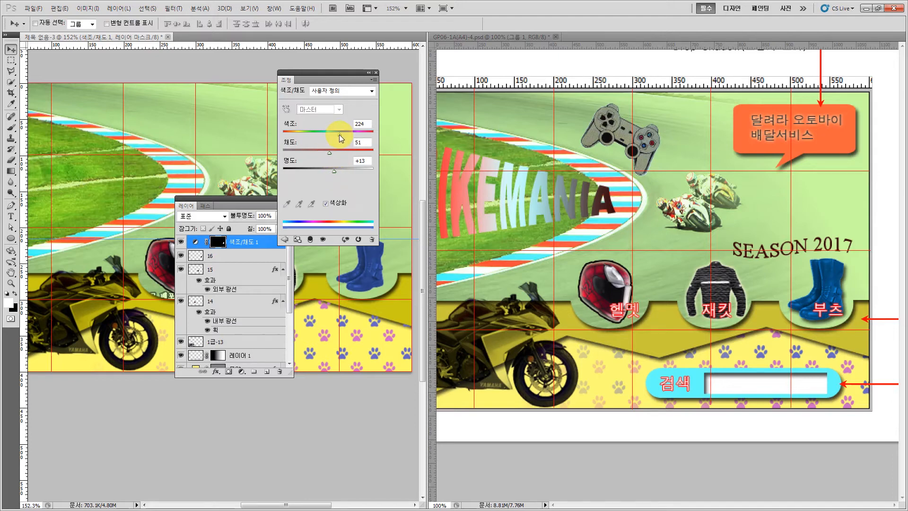
pyautogui.moveTo(339, 134); pyautogui.dragTo(338, 134)
pyautogui.click(376, 73)
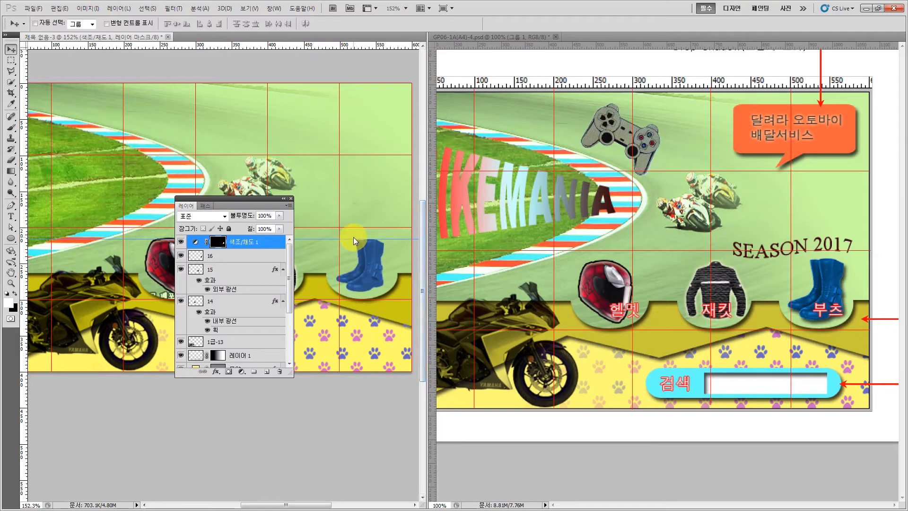
# - Add a Drop Shadow layer style with default settings to the boots layer 16
pyautogui.click(223, 256)
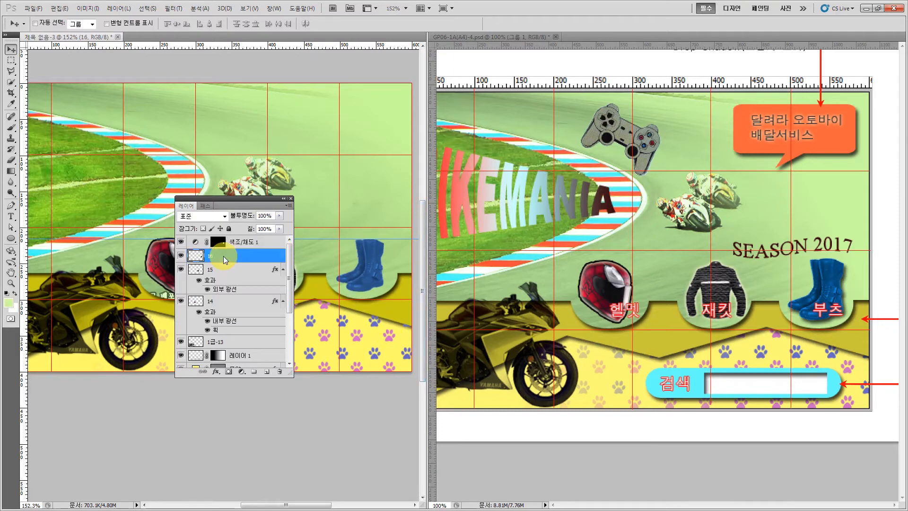
pyautogui.click(217, 371)
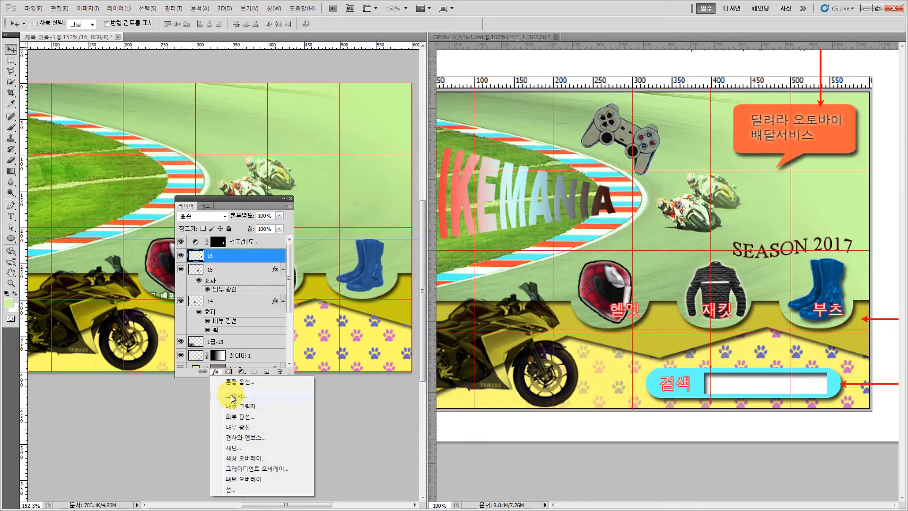
pyautogui.press('Return')
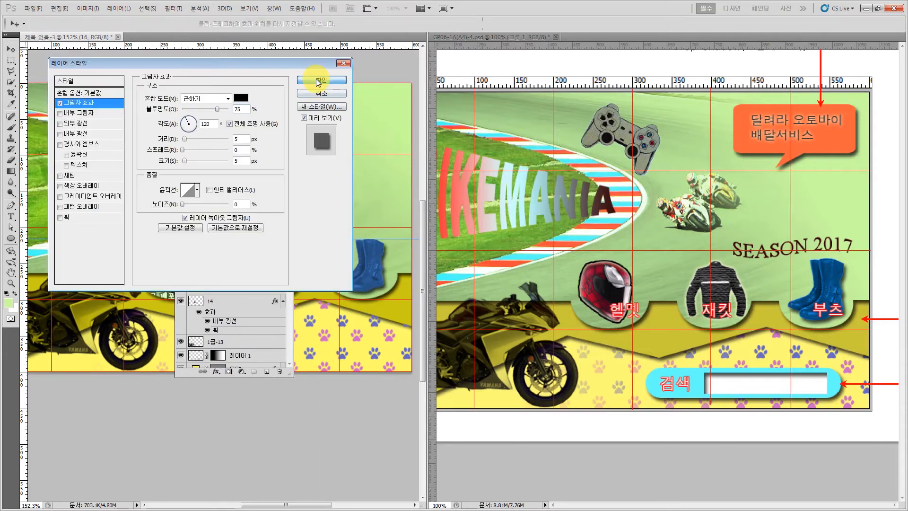
pyautogui.click(314, 85)
pyautogui.moveTo(241, 200); pyautogui.dragTo(205, 429)
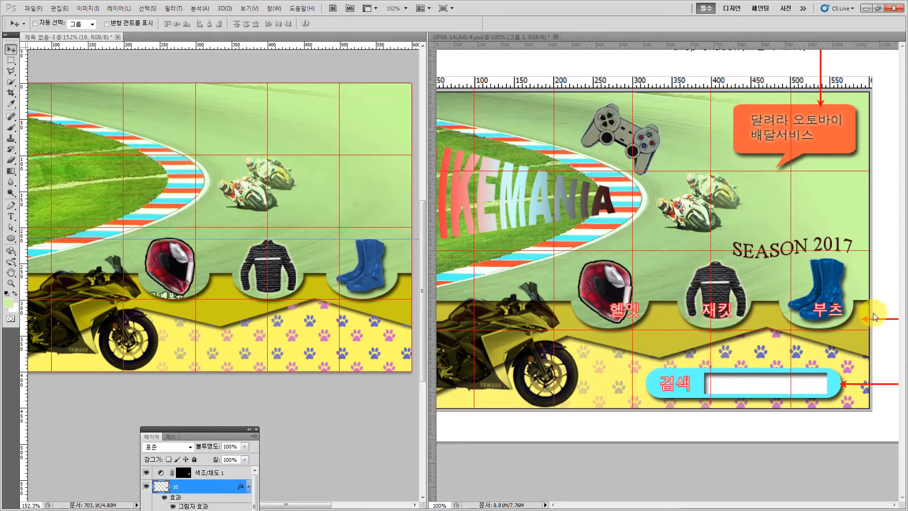
# - Set the Type tool's text color to white, ffffff
pyautogui.click(17, 220)
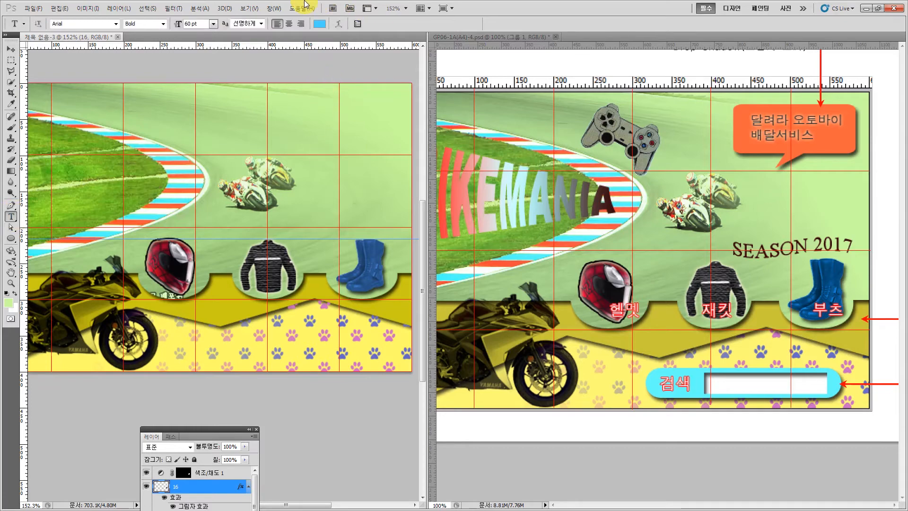
pyautogui.click(320, 24)
pyautogui.moveTo(189, 118); pyautogui.dragTo(158, 101)
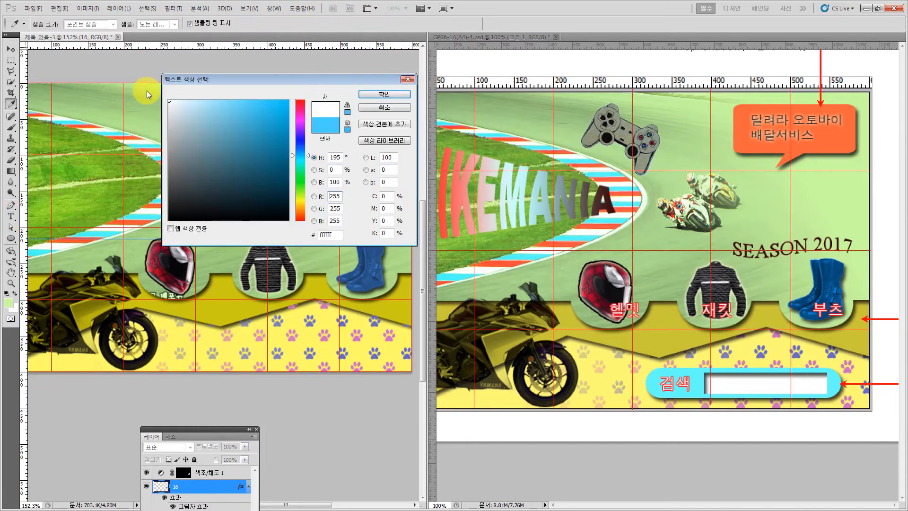
pyautogui.click(384, 96)
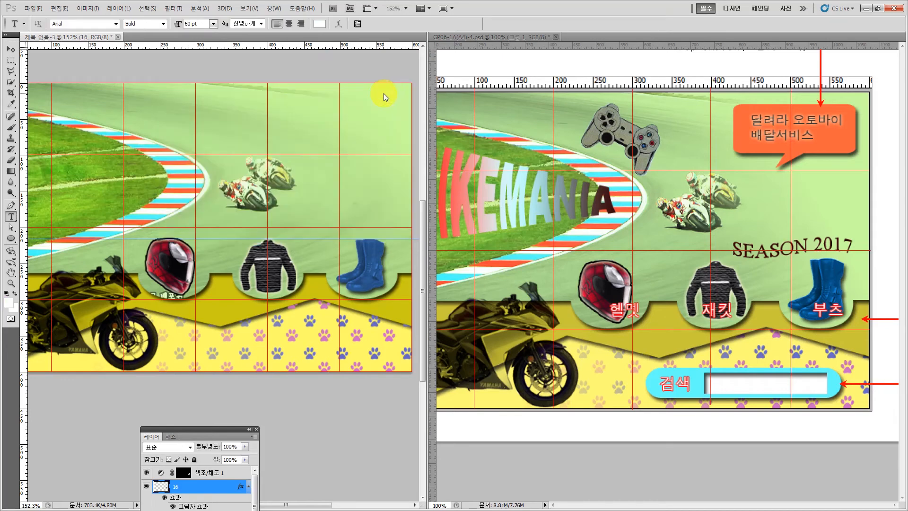
# - Add the text "헬멧" at 20 pt in the empty area above the helmet
pyautogui.click(177, 220)
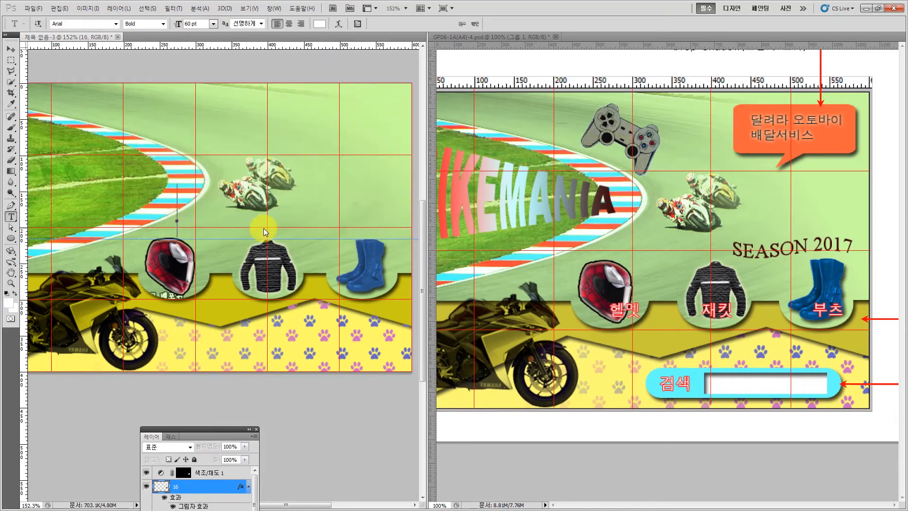
pyautogui.click(203, 27)
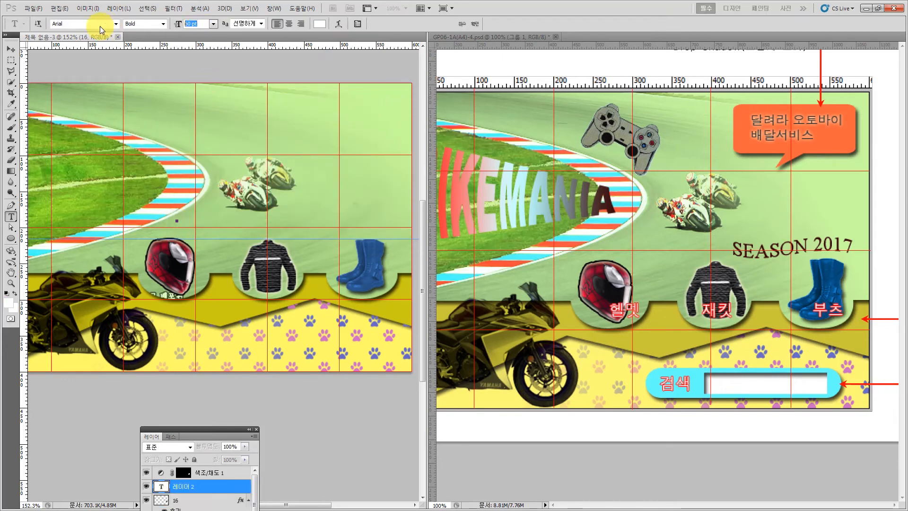
pyautogui.write('20')
pyautogui.press('Return')
pyautogui.write('헬')
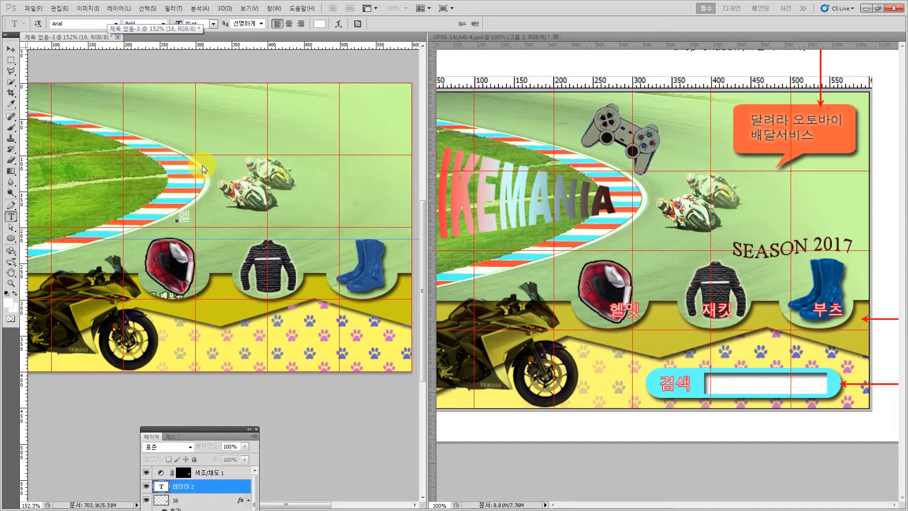
pyautogui.write('멧')
pyautogui.hotkey('ctrl', 'Return')
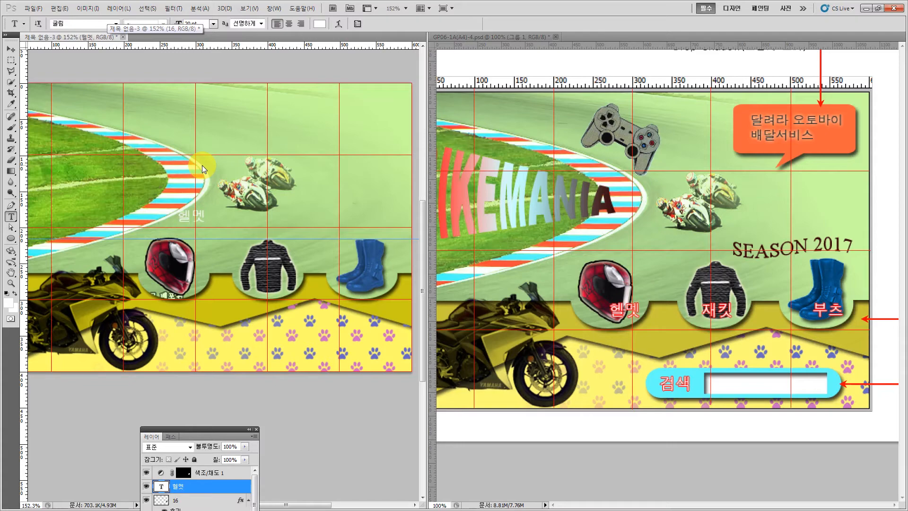
# - Consult the text effect specifications on the reference sheet and change the 헬멧 text's font to 돋움
pyautogui.click(501, 430)
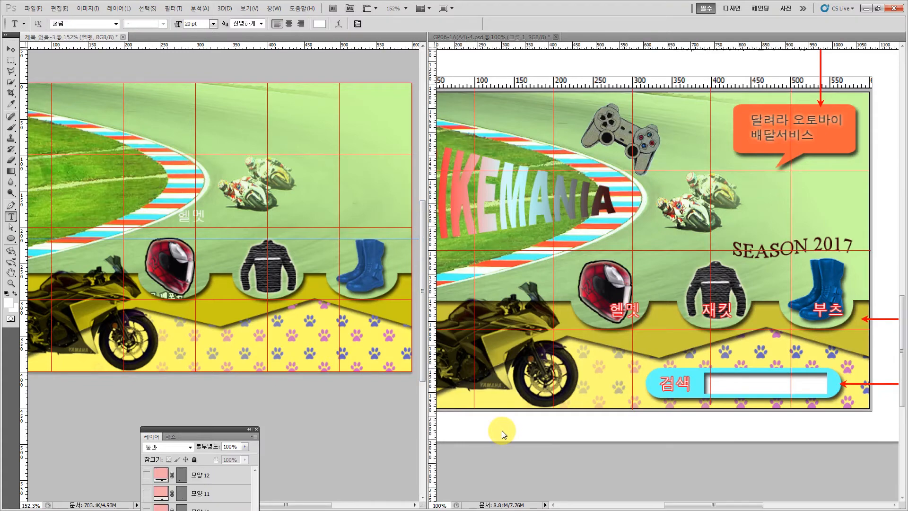
pyautogui.press('h')
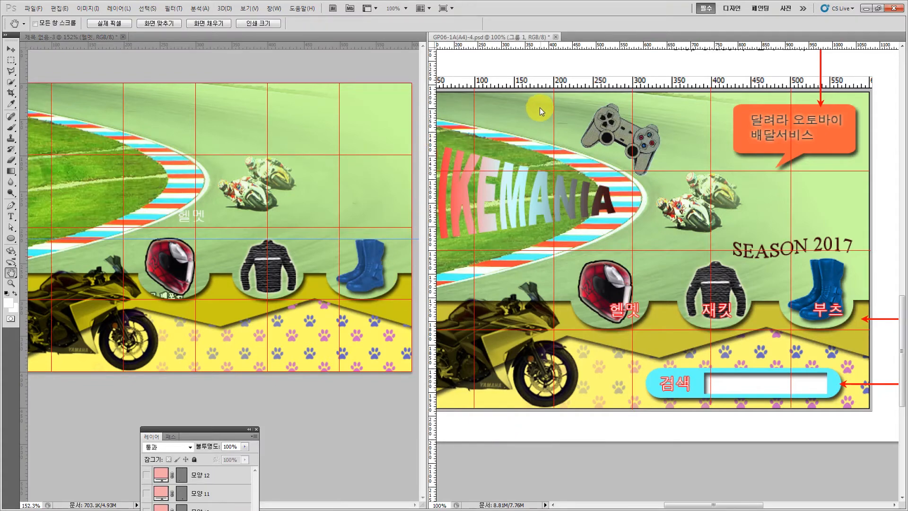
pyautogui.moveTo(540, 107); pyautogui.dragTo(549, 339)
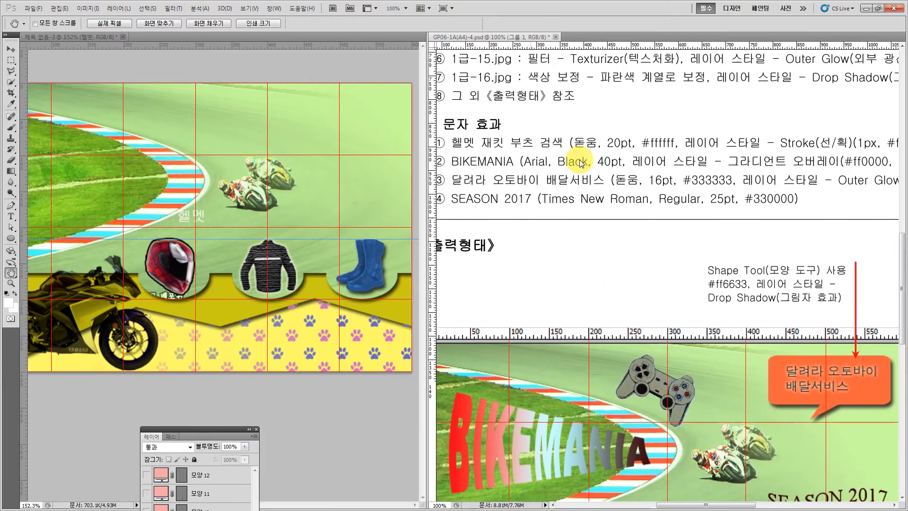
pyautogui.click(11, 216)
pyautogui.click(188, 220)
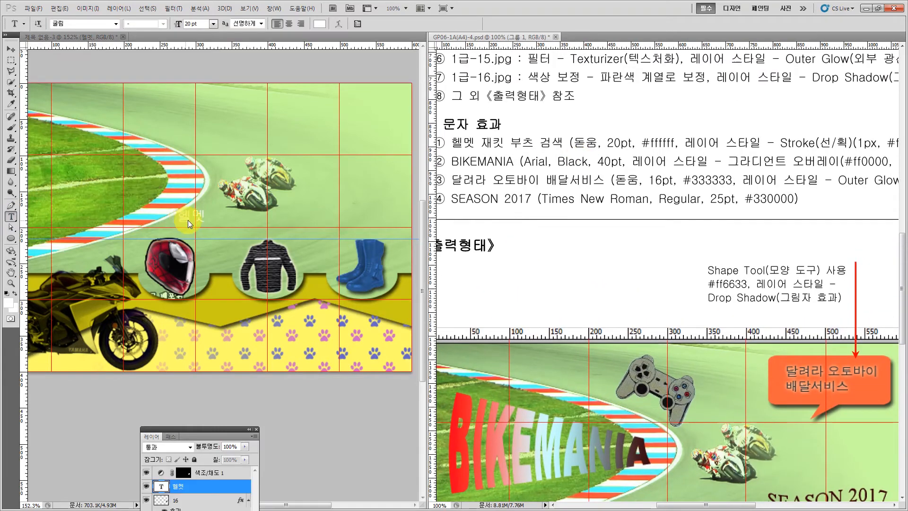
pyautogui.doubleClick(181, 216)
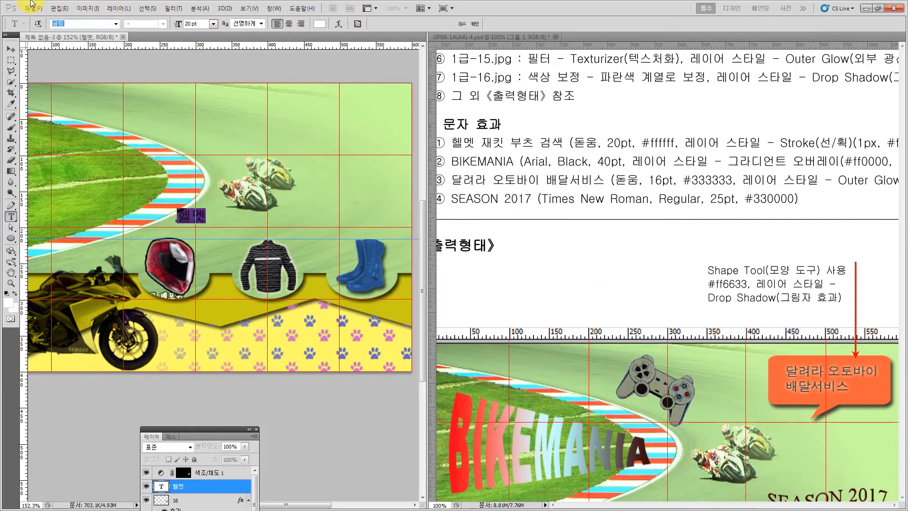
pyautogui.press('BackSpace')
pyautogui.write('돋움')
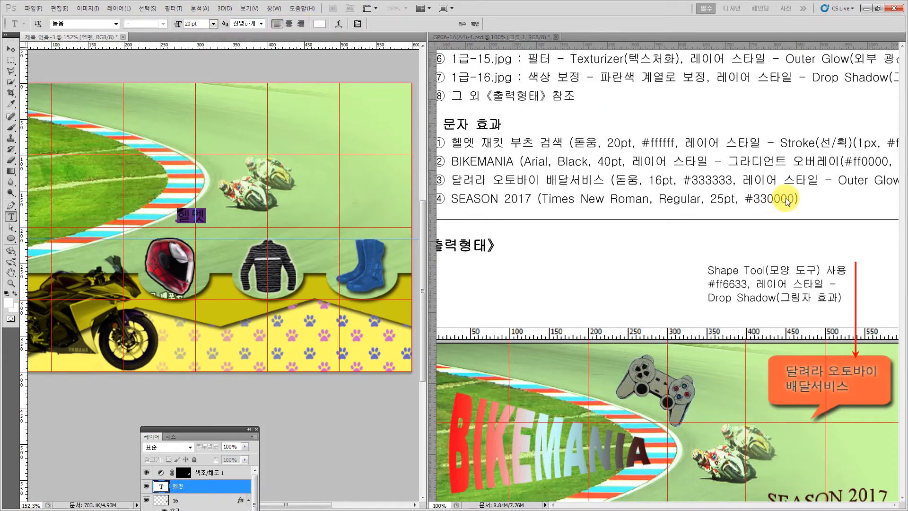
# - Read the rest of the label specification on the reference sheet and add a 1 px Stroke layer style to the 헬멧 text layer
pyautogui.click(822, 156)
pyautogui.moveTo(719, 506); pyautogui.dragTo(747, 506)
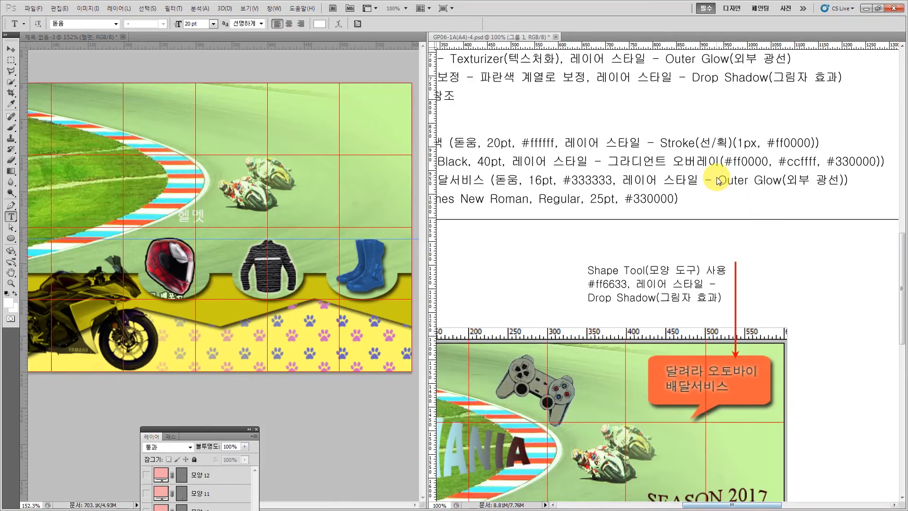
pyautogui.click(11, 49)
pyautogui.click(230, 203)
pyautogui.moveTo(211, 428); pyautogui.dragTo(348, 126)
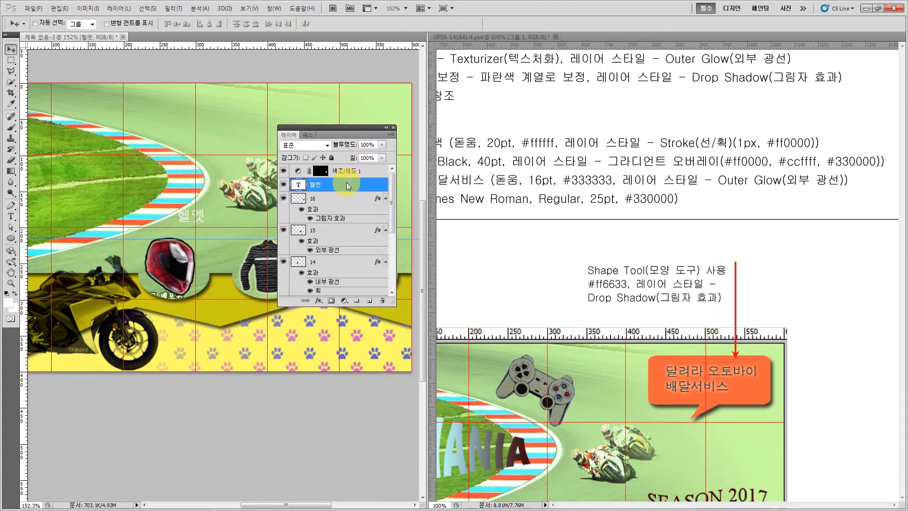
pyautogui.click(310, 300)
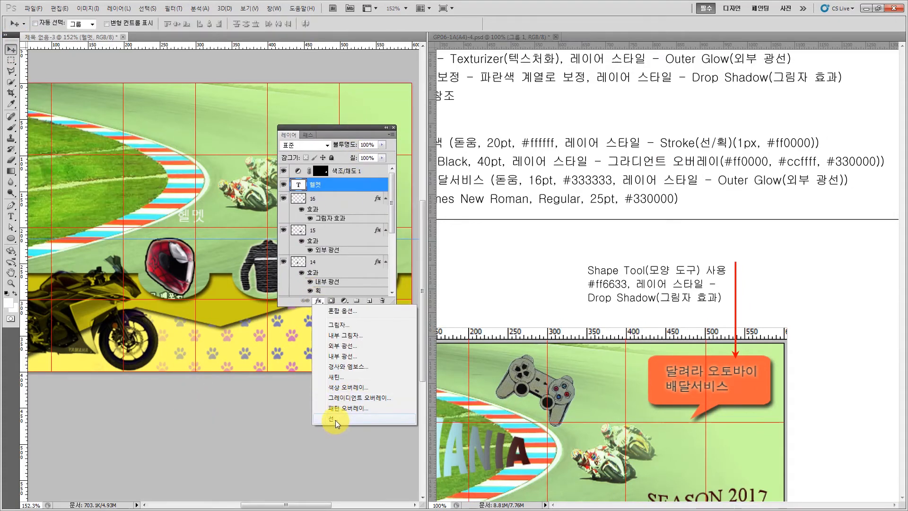
pyautogui.click(336, 419)
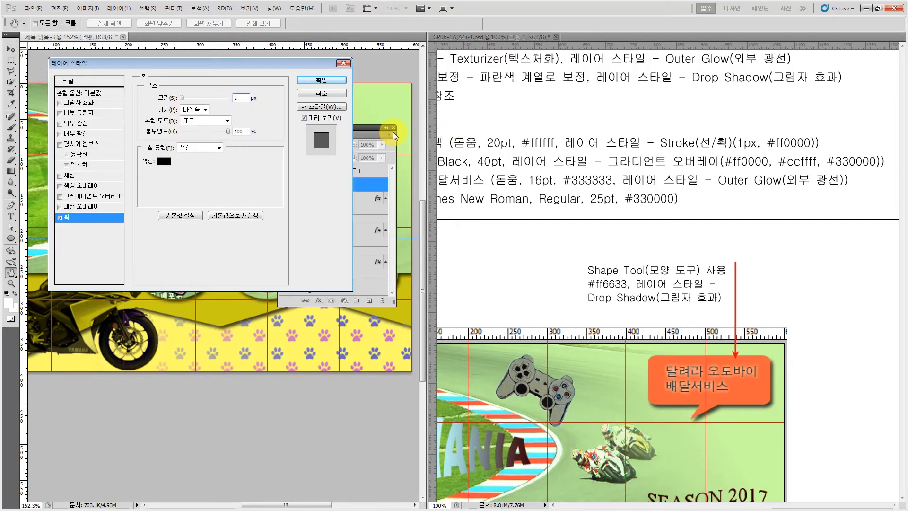
# - Set the 헬멧 text's stroke color to red, ff0000, and apply the layer style
pyautogui.click(164, 161)
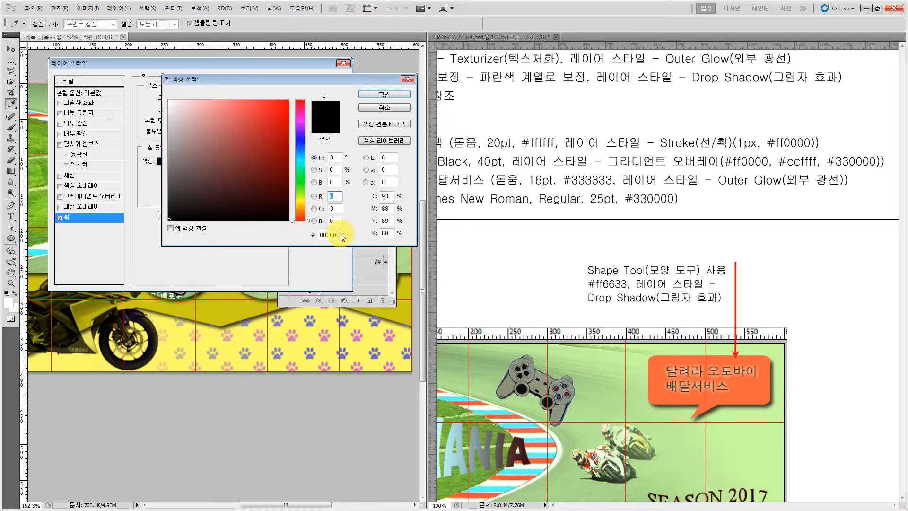
pyautogui.doubleClick(339, 233)
pyautogui.write('ff00')
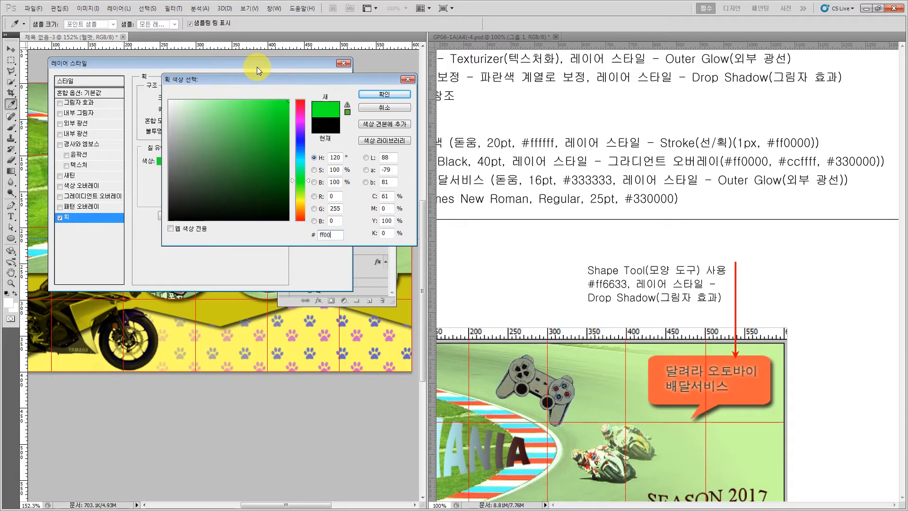
pyautogui.write('00')
pyautogui.click(390, 96)
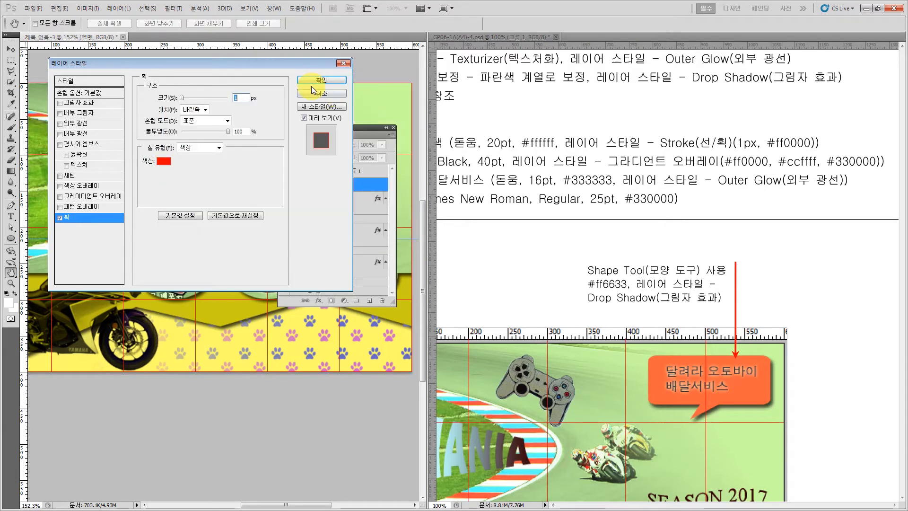
pyautogui.click(307, 77)
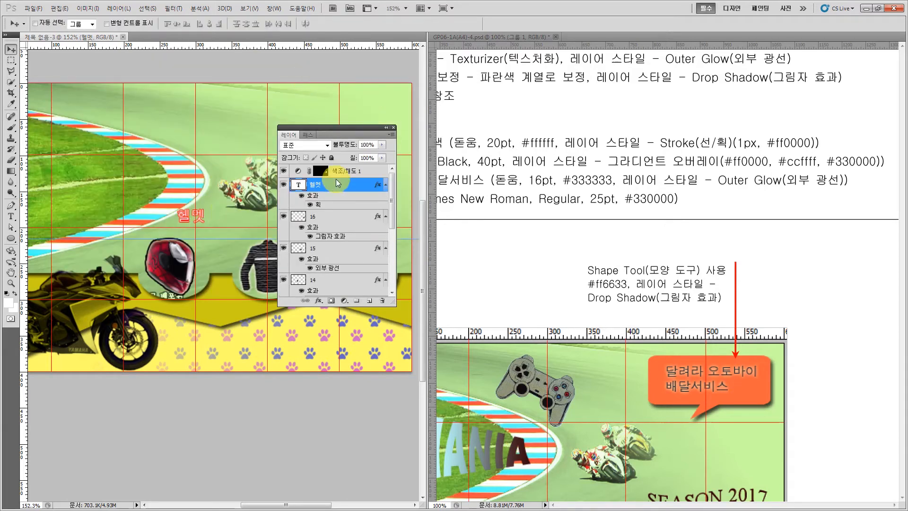
# - Move the 헬멧 label over the lower right part of the helmet, matching its place in the reference composition
pyautogui.moveTo(348, 127); pyautogui.dragTo(273, 382)
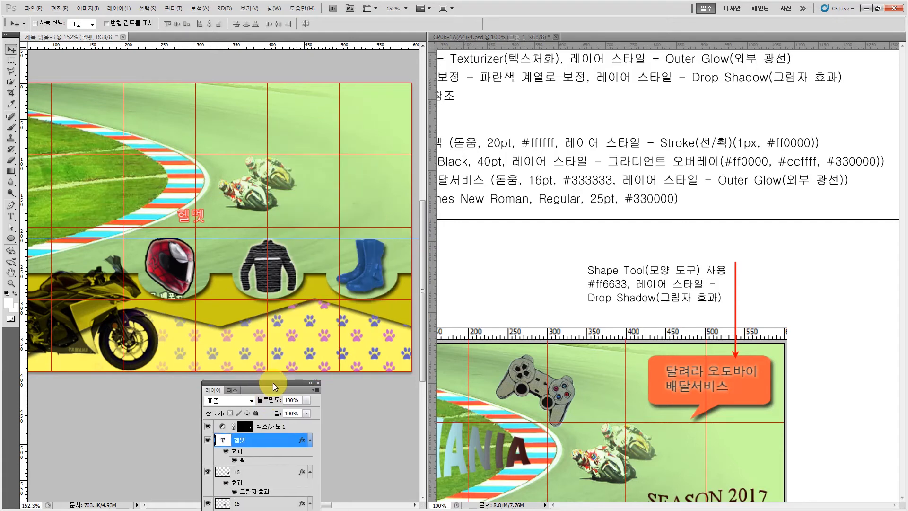
pyautogui.click(569, 328)
pyautogui.scroll(-2, 570, 328)
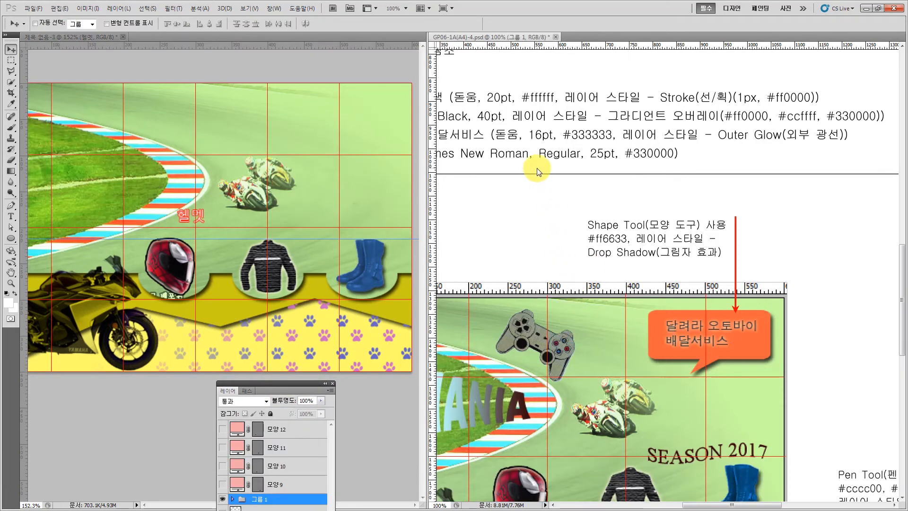
pyautogui.press('space')
pyautogui.moveTo(516, 446); pyautogui.dragTo(574, 173)
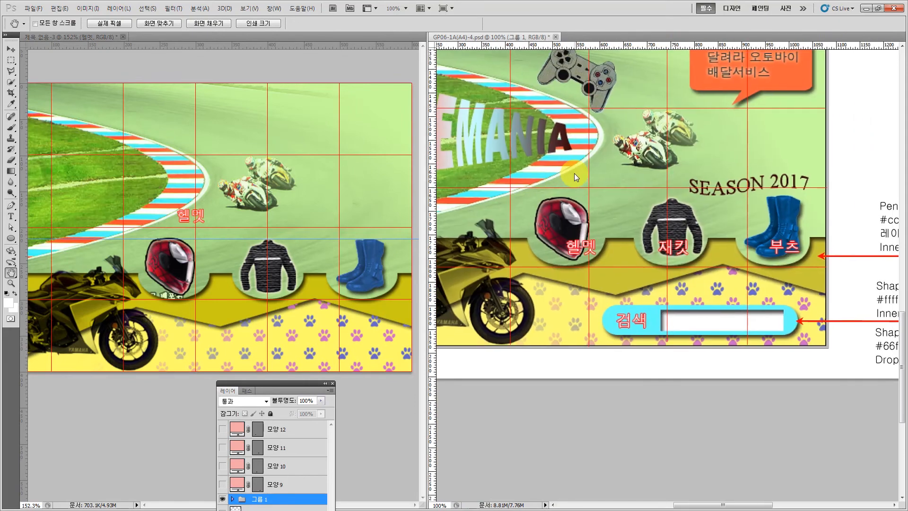
pyautogui.click(10, 50)
pyautogui.rightClick(186, 215)
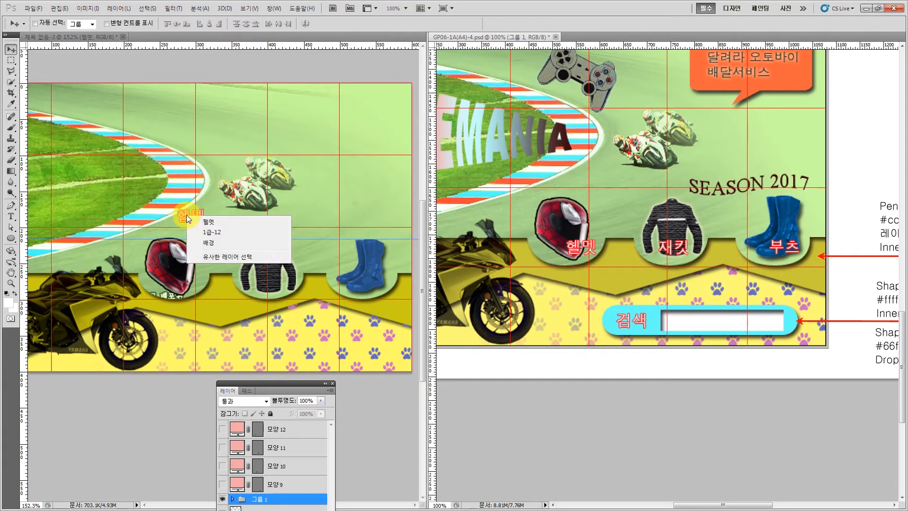
pyautogui.click(201, 220)
pyautogui.rightClick(188, 212)
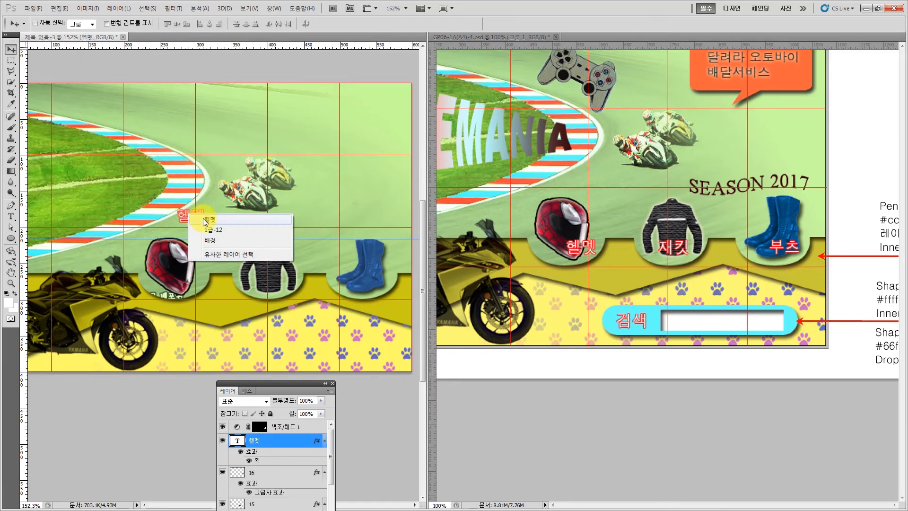
pyautogui.click(205, 219)
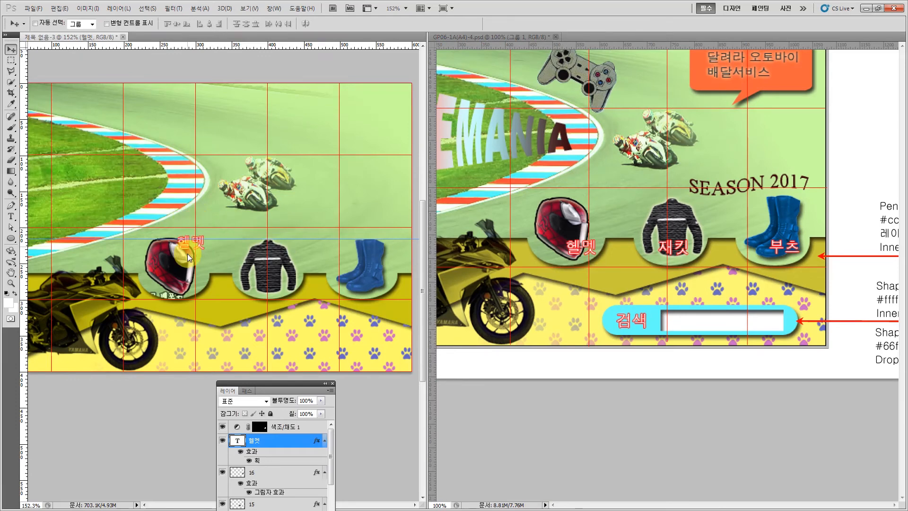
pyautogui.moveTo(188, 283); pyautogui.dragTo(186, 285)
pyautogui.press('Left')
pyautogui.press('Left')
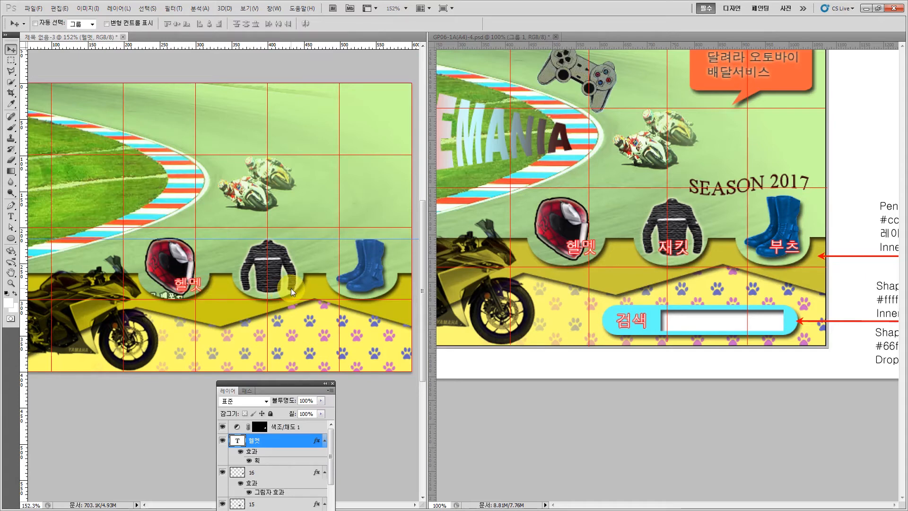
pyautogui.press('Left')
pyautogui.press('Up')
pyautogui.press('Up')
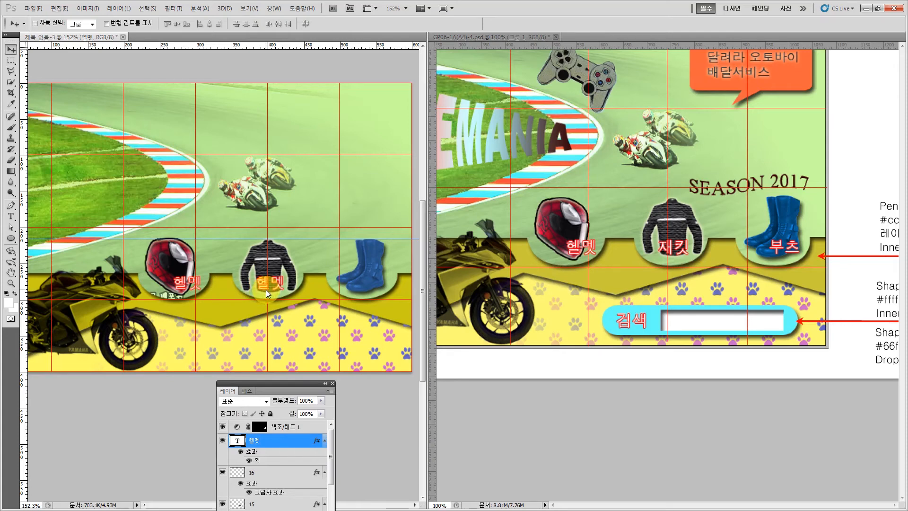
# - Duplicate the 헬멧 label onto the jacket and onto the boots, and change the jacket copy's text to "재킷"
pyautogui.hotkey('ctrl', 'j')
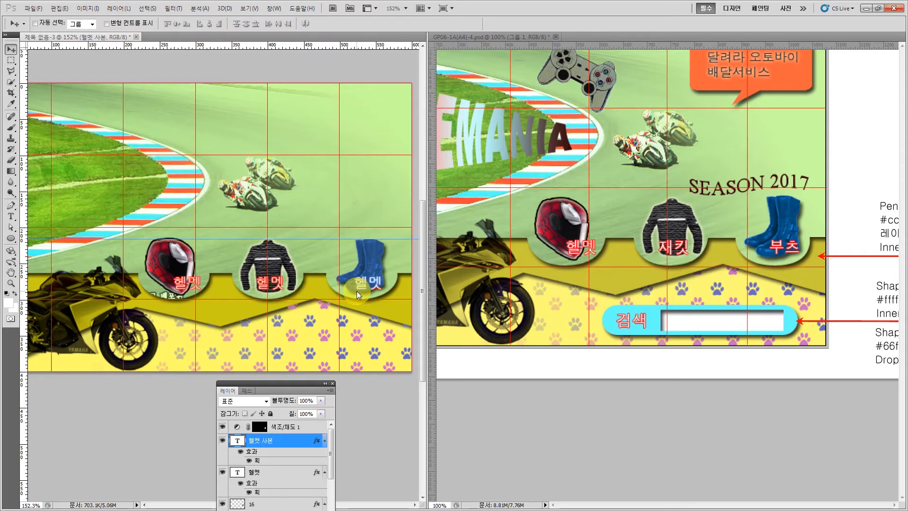
pyautogui.hotkey('ctrl', 'j')
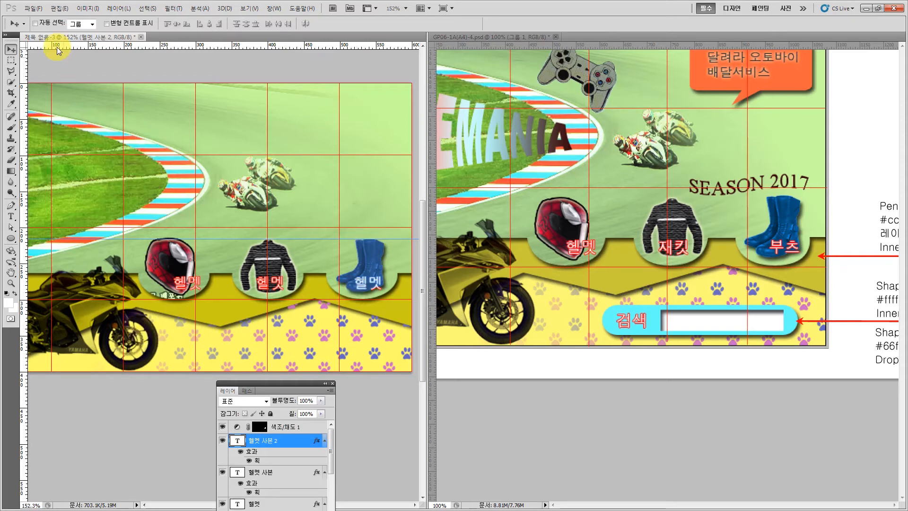
pyautogui.press('t')
pyautogui.click(263, 283)
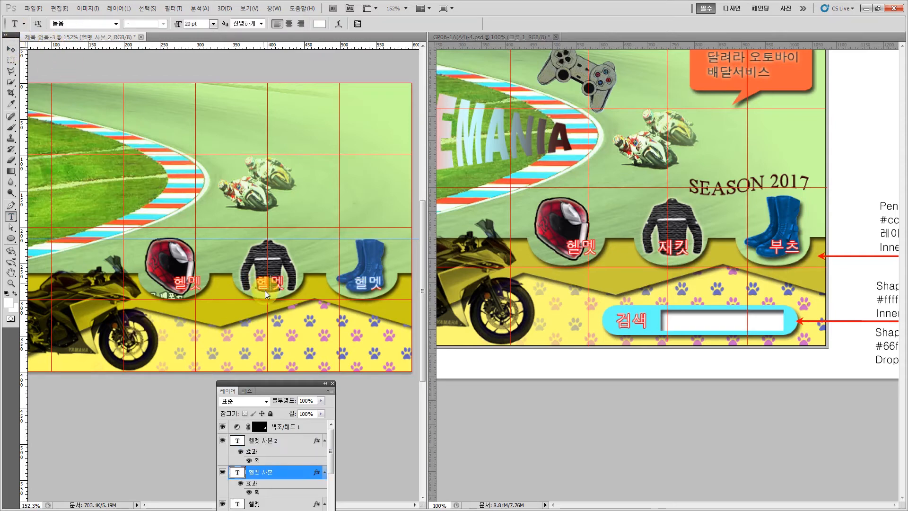
pyautogui.moveTo(262, 282); pyautogui.dragTo(302, 282)
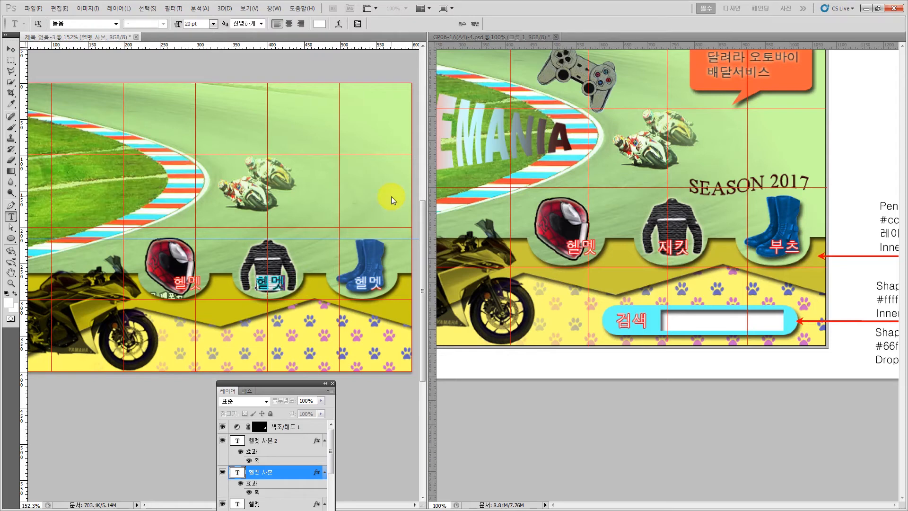
pyautogui.write('재키')
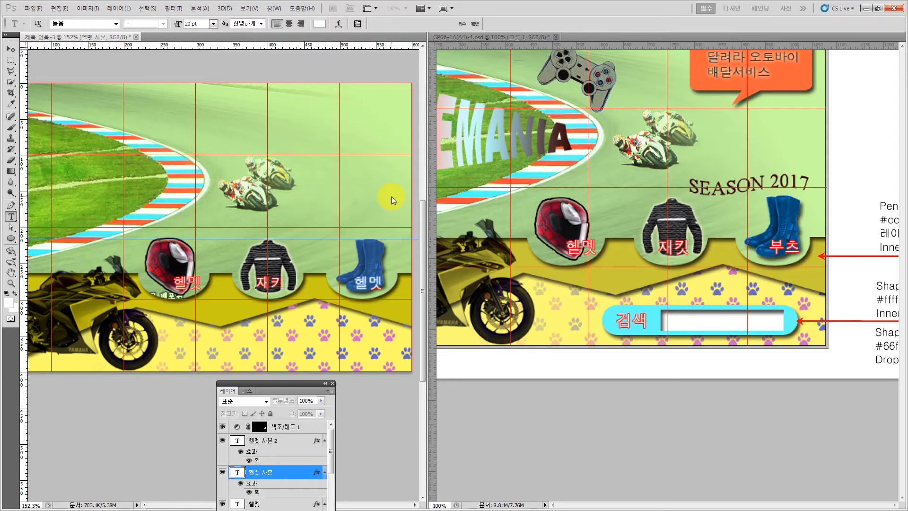
pyautogui.write('ㅅ')
pyautogui.hotkey('ctrl', 'Return')
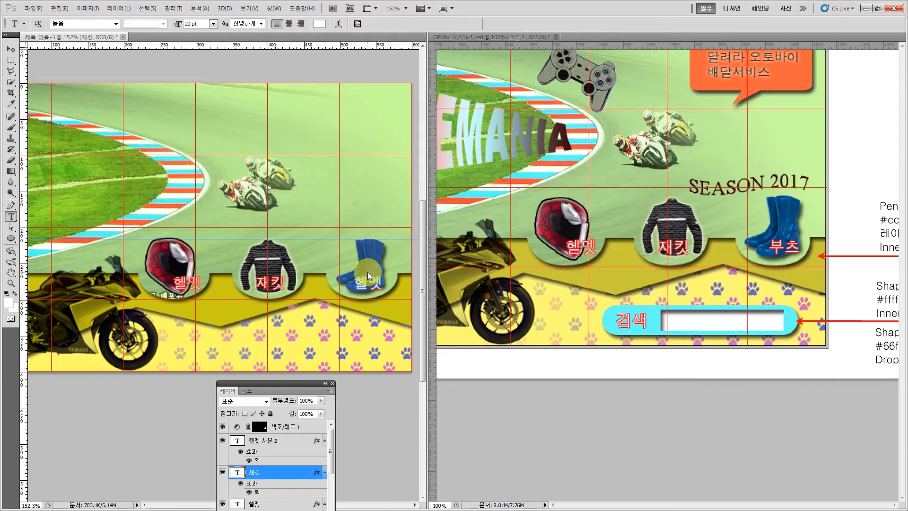
# - Change the text of the label copy on the boots to "부츠"
pyautogui.click(365, 282)
pyautogui.moveTo(356, 282); pyautogui.dragTo(386, 285)
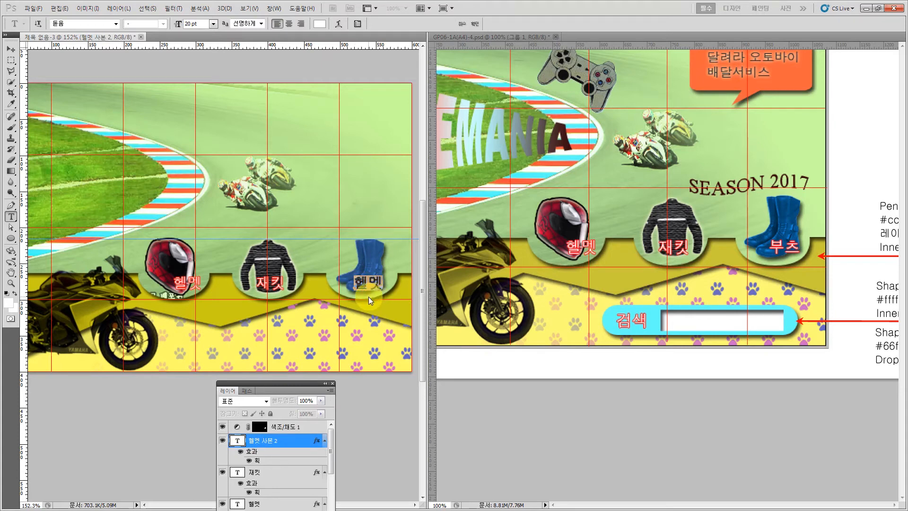
pyautogui.write('부츠')
pyautogui.hotkey('ctrl', 'Return')
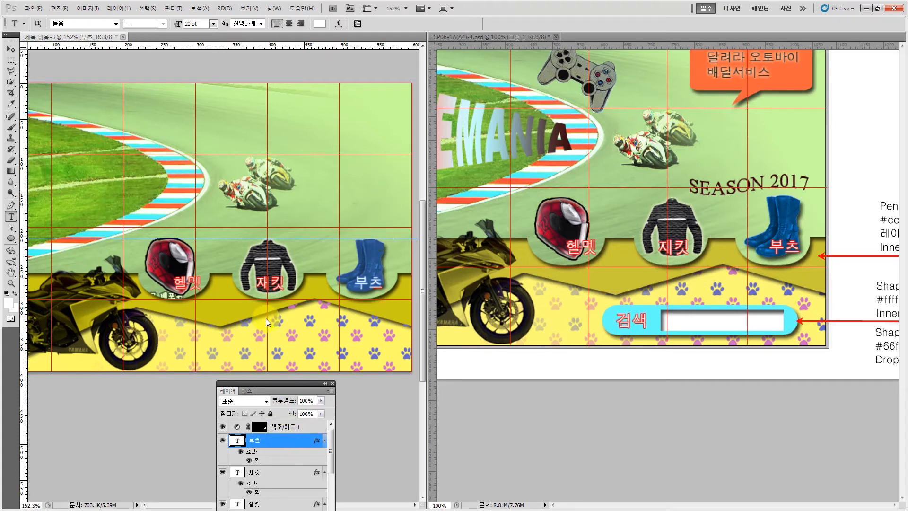
# - Move the 색조/채도 1 adjustment layer below the 부츠, 재킷 and 헬멧 text layers, directly above layer 16
pyautogui.moveTo(279, 379); pyautogui.dragTo(196, 148)
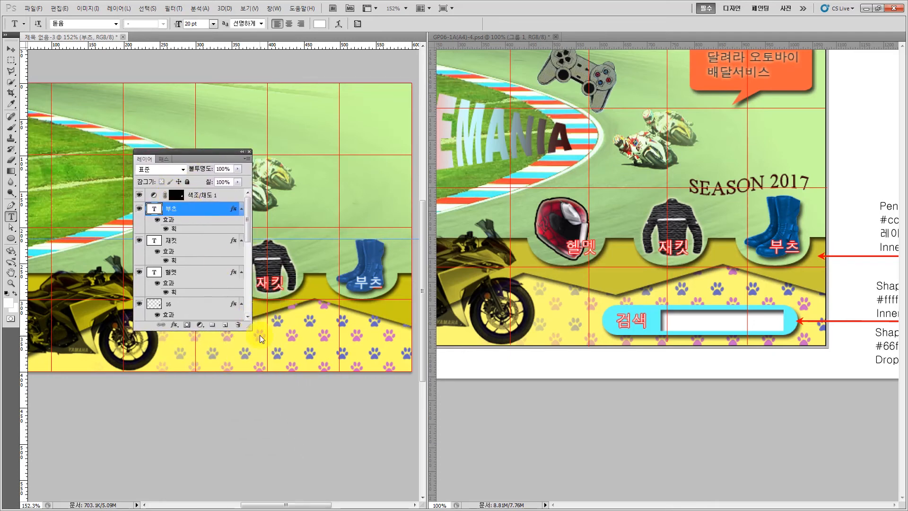
pyautogui.click(10, 49)
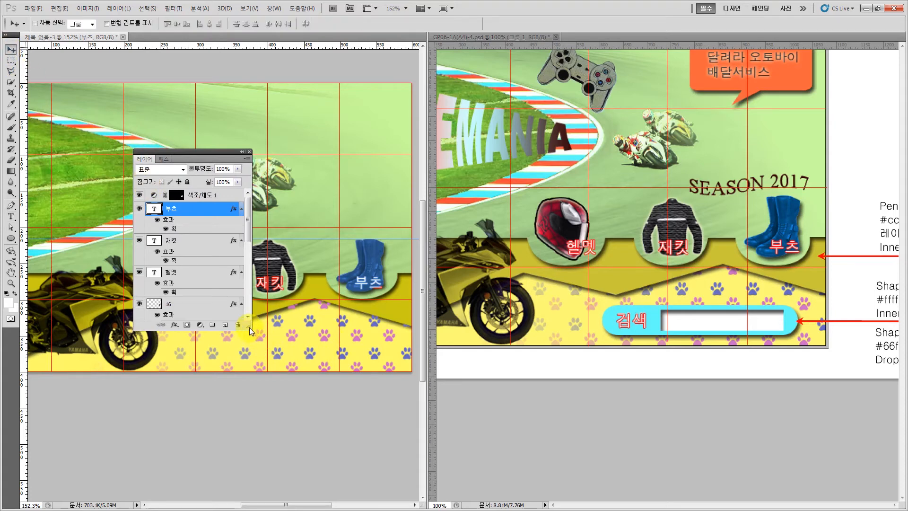
pyautogui.moveTo(248, 327); pyautogui.dragTo(254, 458)
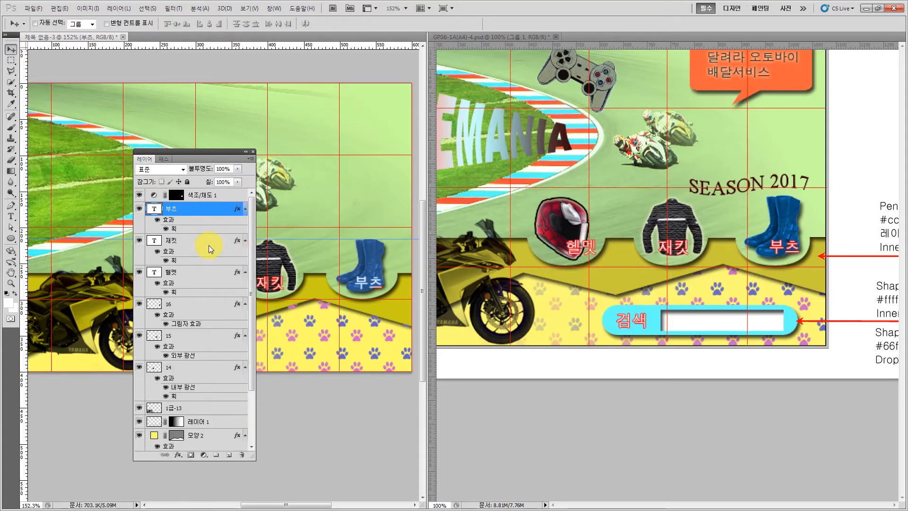
pyautogui.keyDown('shift'); pyautogui.click(184, 273); pyautogui.keyUp('shift')
pyautogui.moveTo(212, 155); pyautogui.dragTo(261, 250)
pyautogui.click(279, 290)
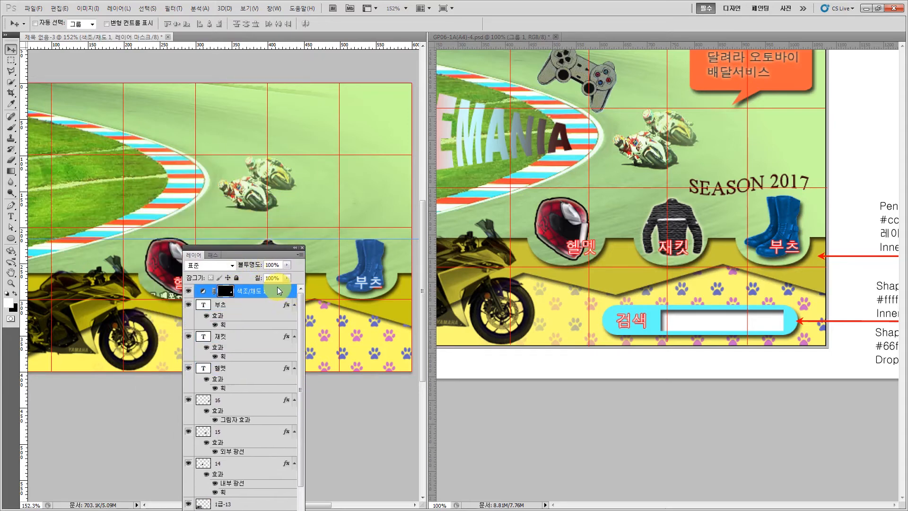
pyautogui.moveTo(277, 286); pyautogui.dragTo(274, 388)
pyautogui.moveTo(250, 246); pyautogui.dragTo(260, 407)
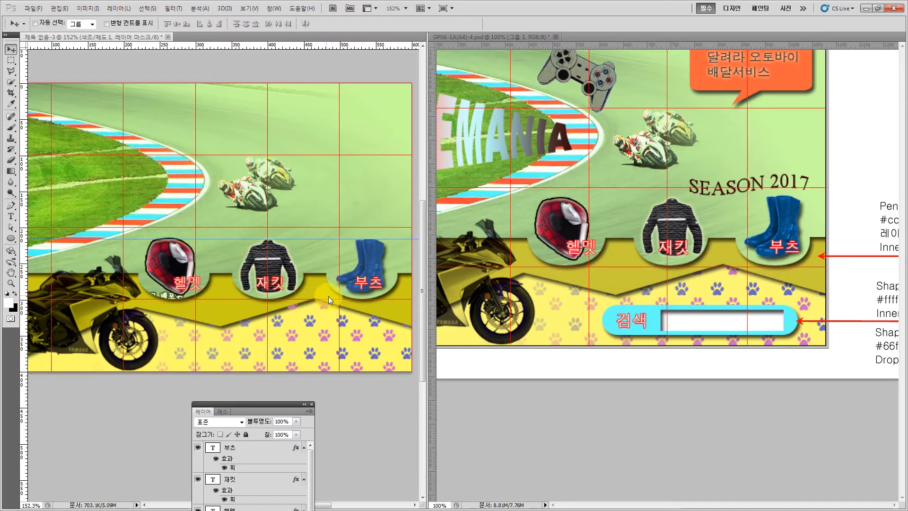
# - Add a new text layer reading "SEASON 2017" just below the motorcycle racers
pyautogui.press('h')
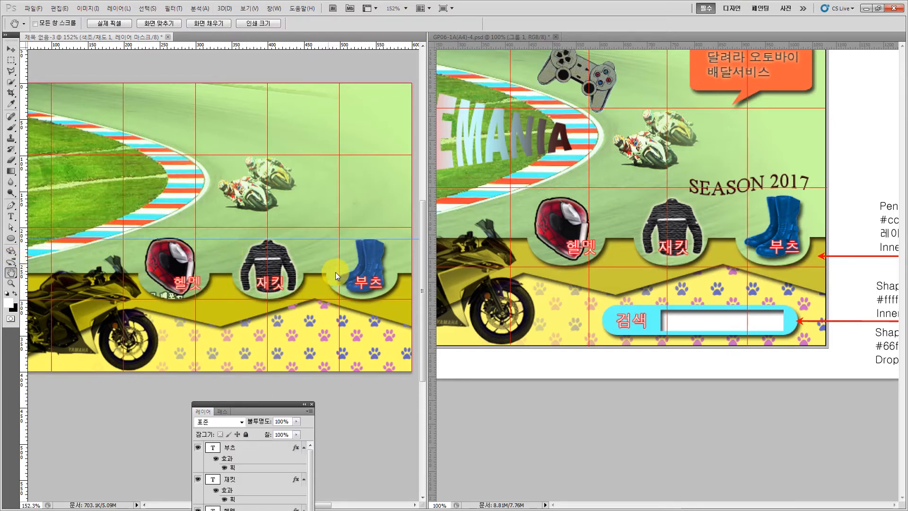
pyautogui.moveTo(337, 269); pyautogui.dragTo(293, 268)
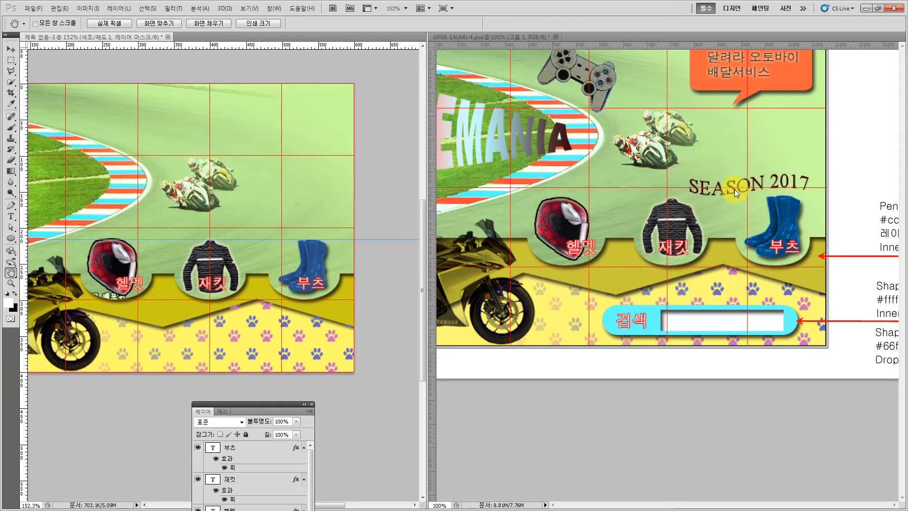
pyautogui.click(11, 216)
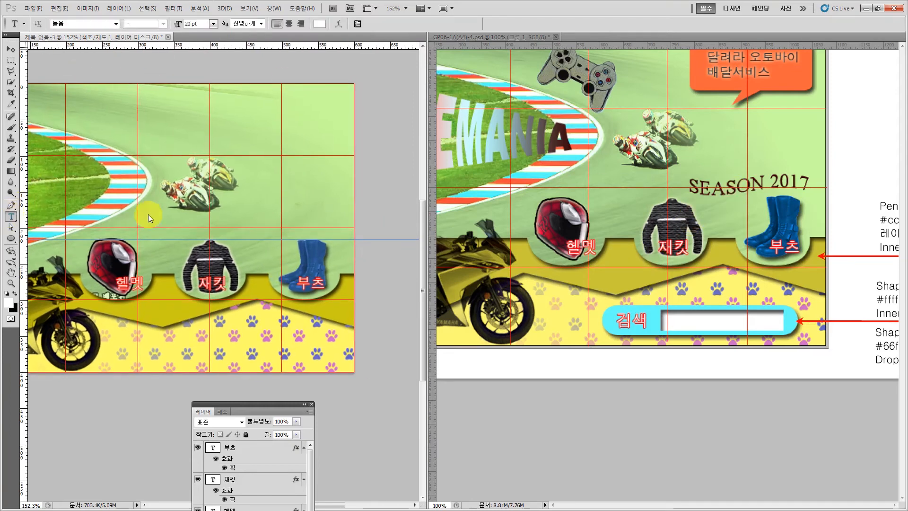
pyautogui.click(212, 218)
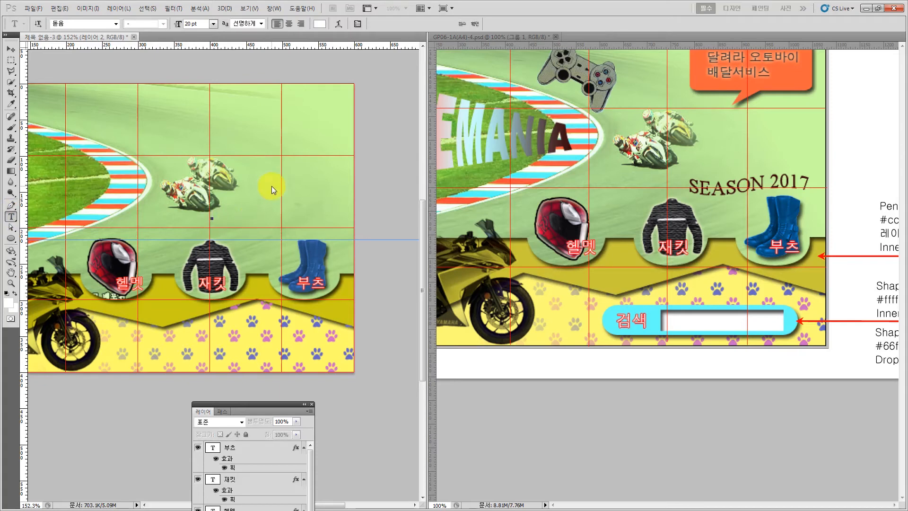
pyautogui.write('SEASON')
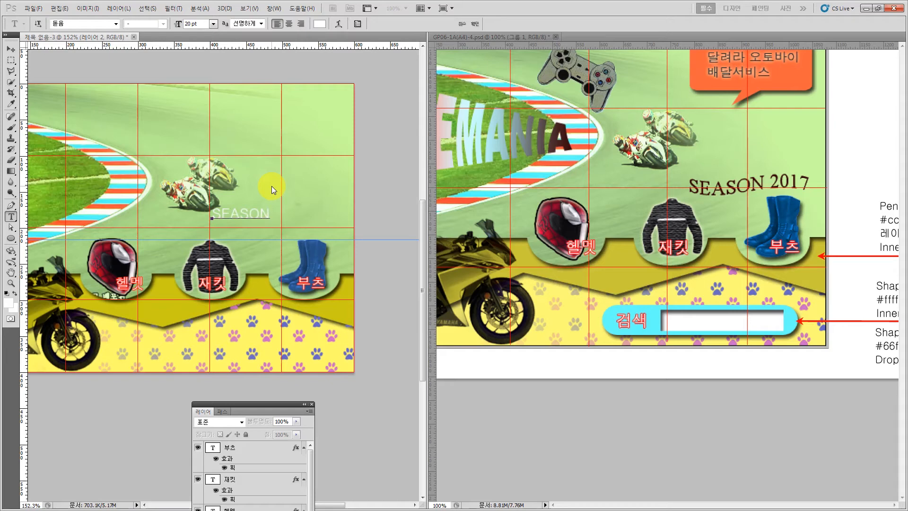
pyautogui.write(' 2017')
pyautogui.hotkey('ctrl', 'a')
pyautogui.hotkey('ctrl', 'Return')
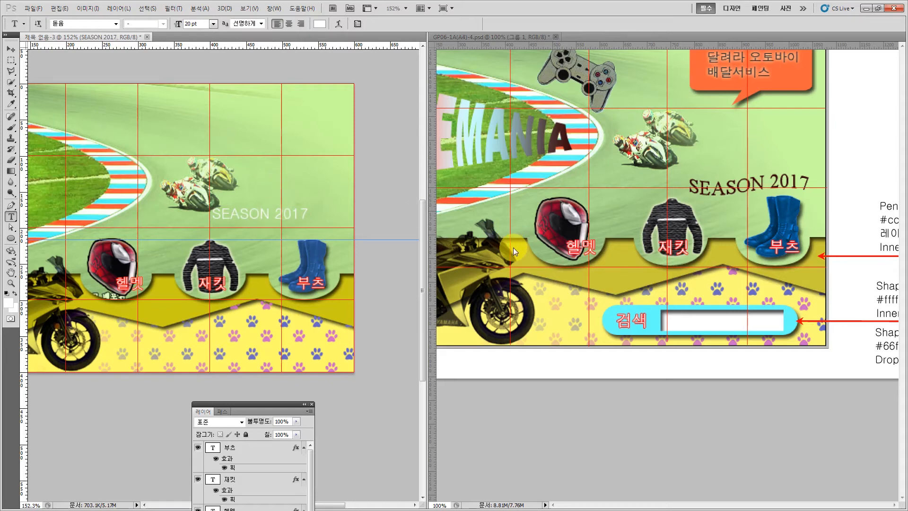
# - Check the text specification on the reference sheet and set the SEASON 2017 text's font to Times New Roman Regular
pyautogui.click(11, 273)
pyautogui.moveTo(472, 89); pyautogui.dragTo(586, 289)
pyautogui.moveTo(582, 148); pyautogui.dragTo(567, 192)
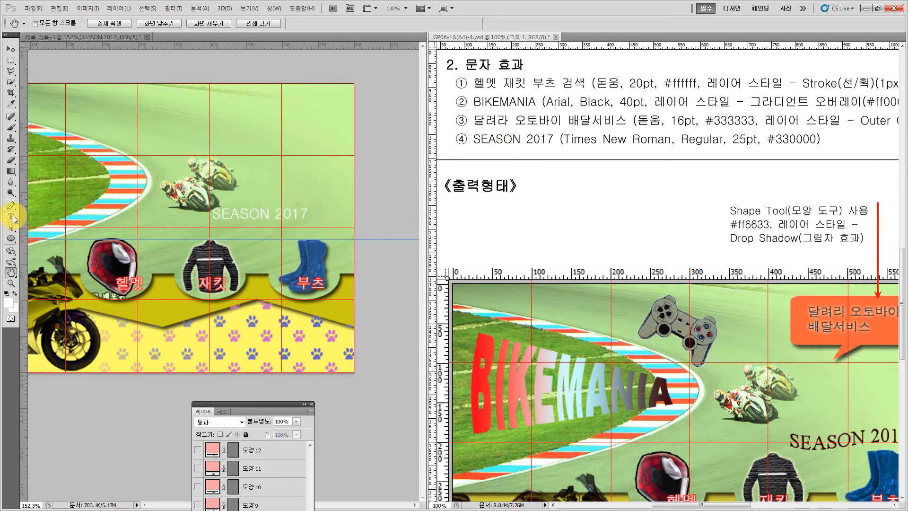
pyautogui.click(14, 218)
pyautogui.click(229, 212)
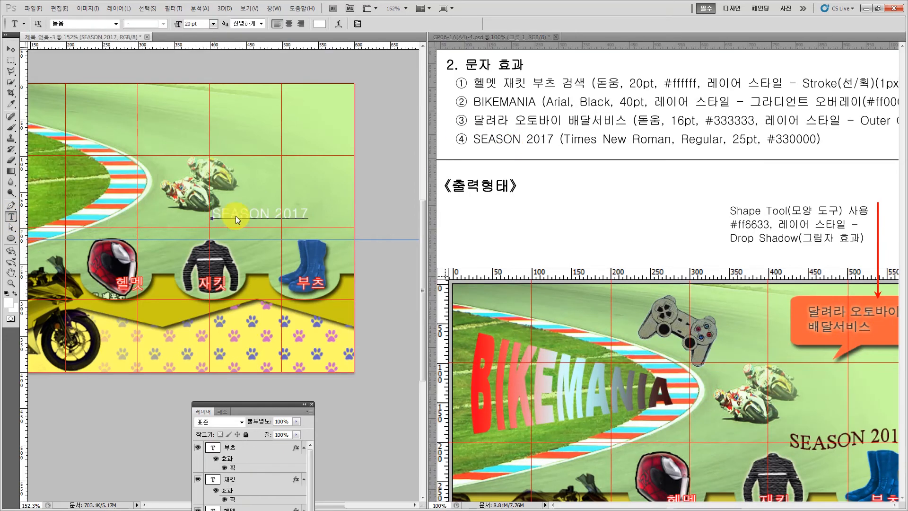
pyautogui.moveTo(236, 216); pyautogui.dragTo(333, 216)
pyautogui.click(80, 24)
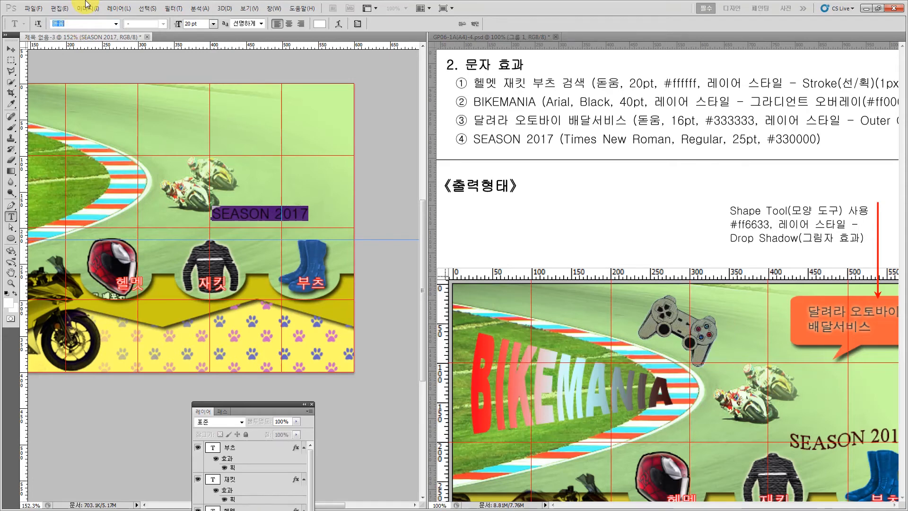
pyautogui.write('Time')
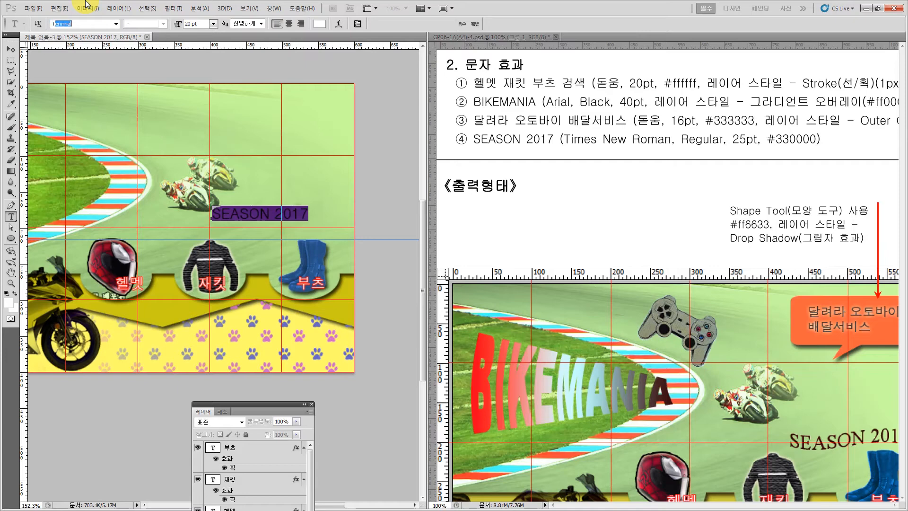
pyautogui.write('s New Roma')
pyautogui.press('Return')
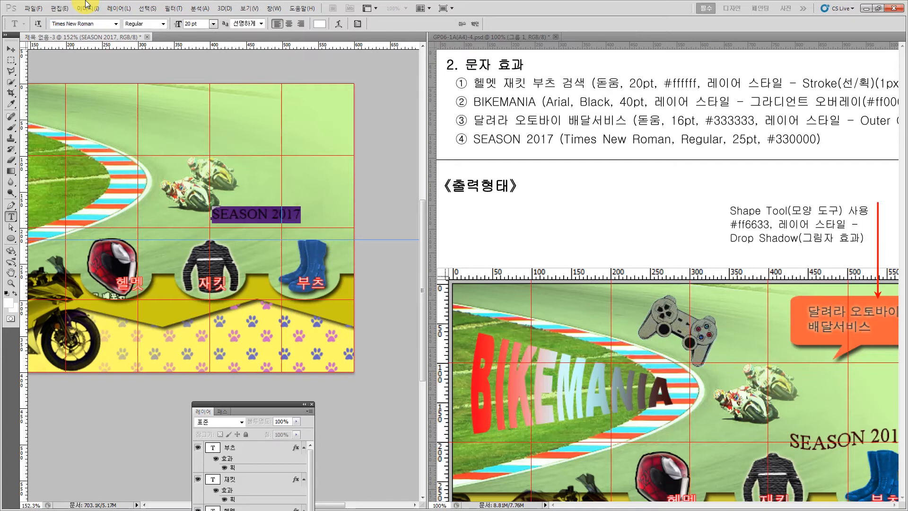
# - Set the SEASON 2017 text's size to 25 pt and its color to 330000
pyautogui.click(197, 15)
pyautogui.click(197, 14)
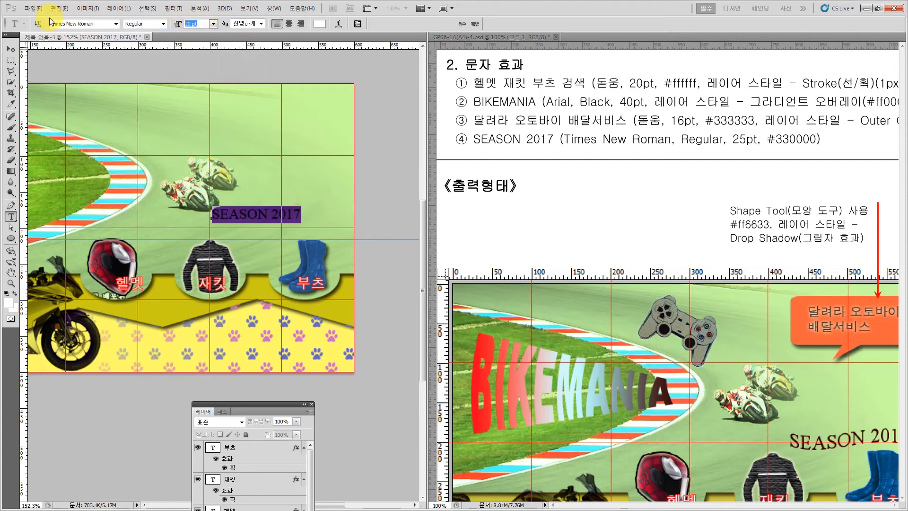
pyautogui.write('25')
pyautogui.press('Return')
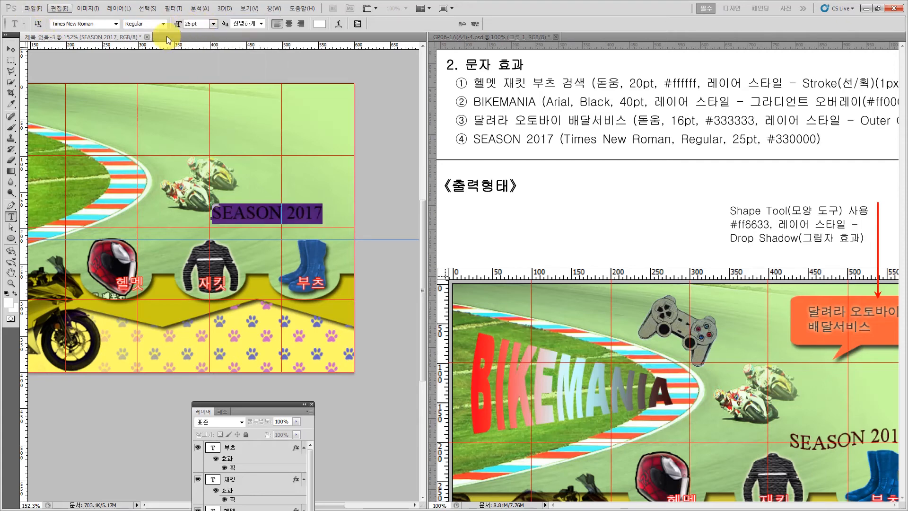
pyautogui.click(319, 24)
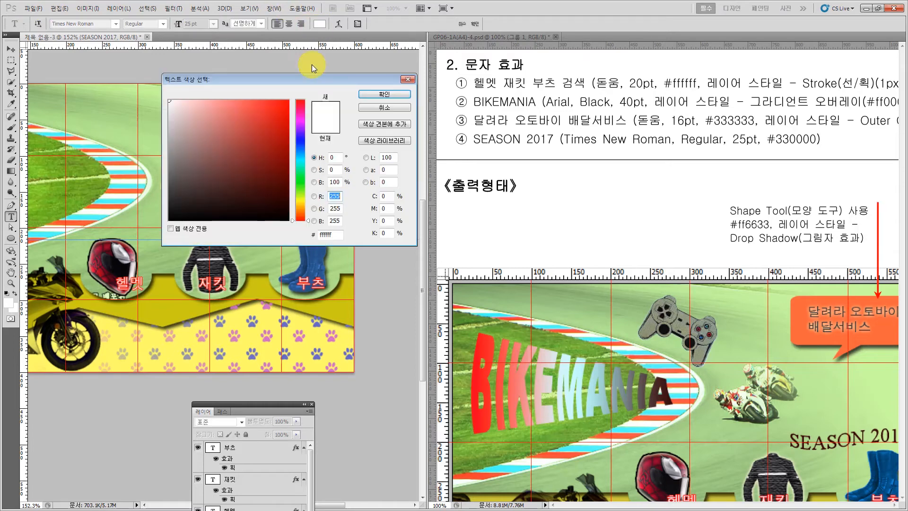
pyautogui.click(332, 234)
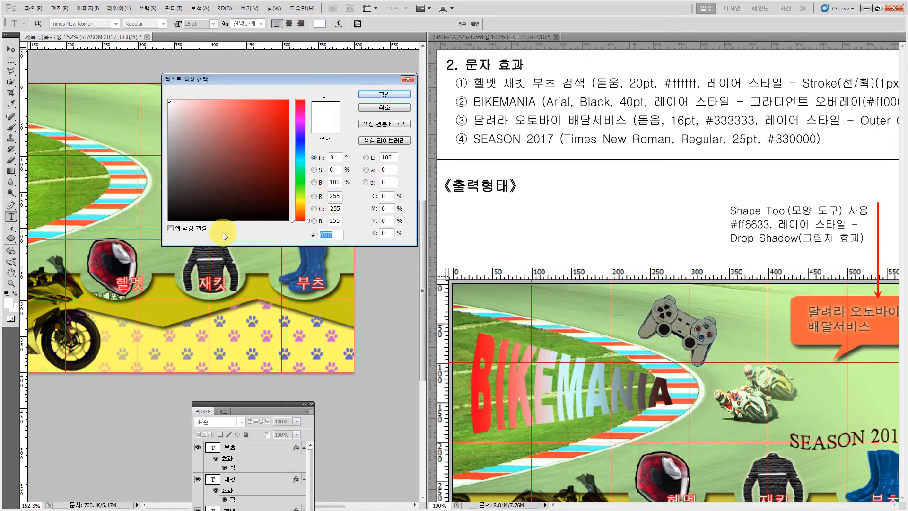
pyautogui.write('330000')
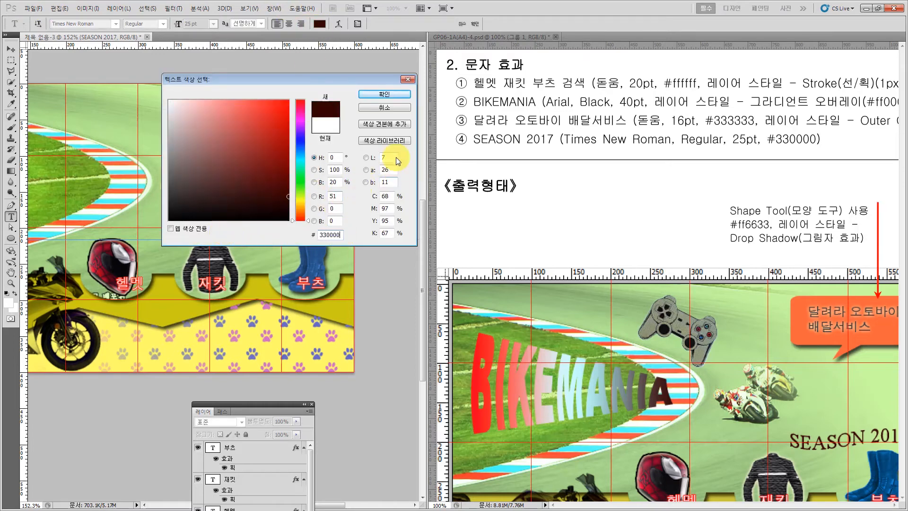
pyautogui.click(384, 93)
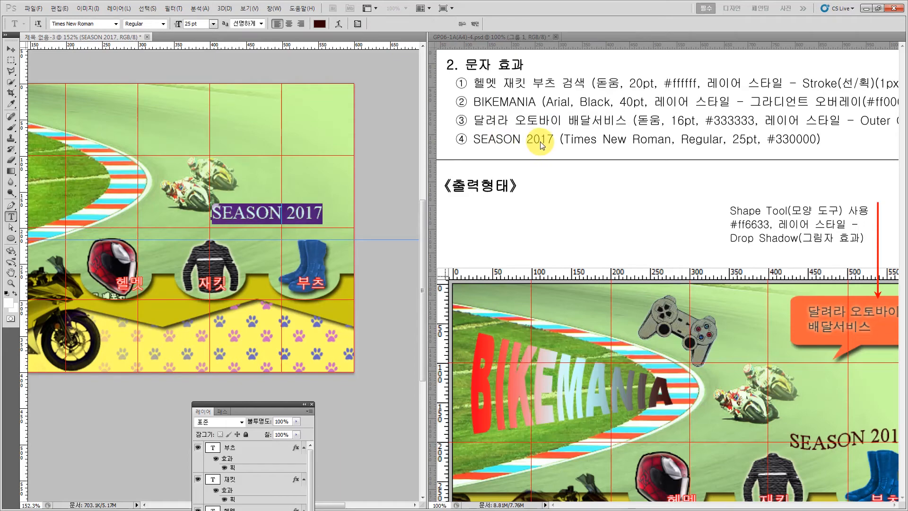
# - Warp the SEASON 2017 text with the horizontal Flag (깃발) style and a +30% bend, following the reference composition
pyautogui.click(10, 273)
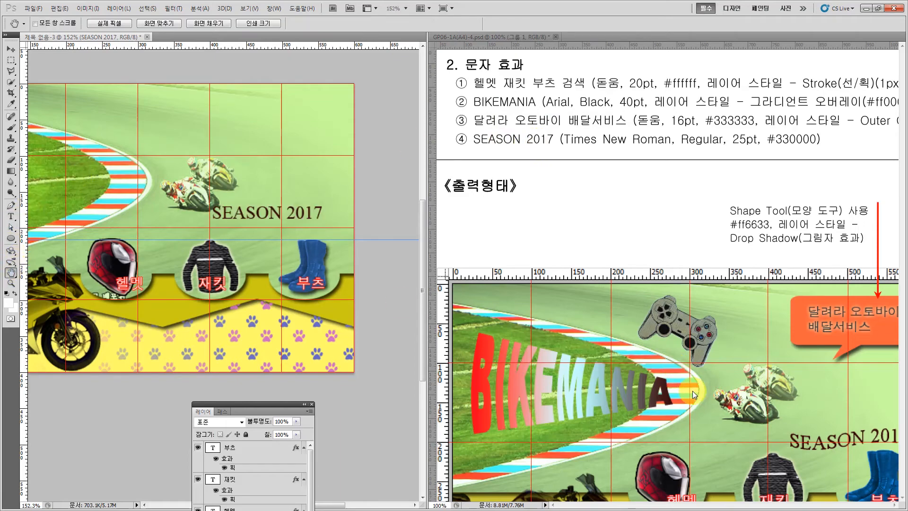
pyautogui.moveTo(772, 436); pyautogui.dragTo(717, 370)
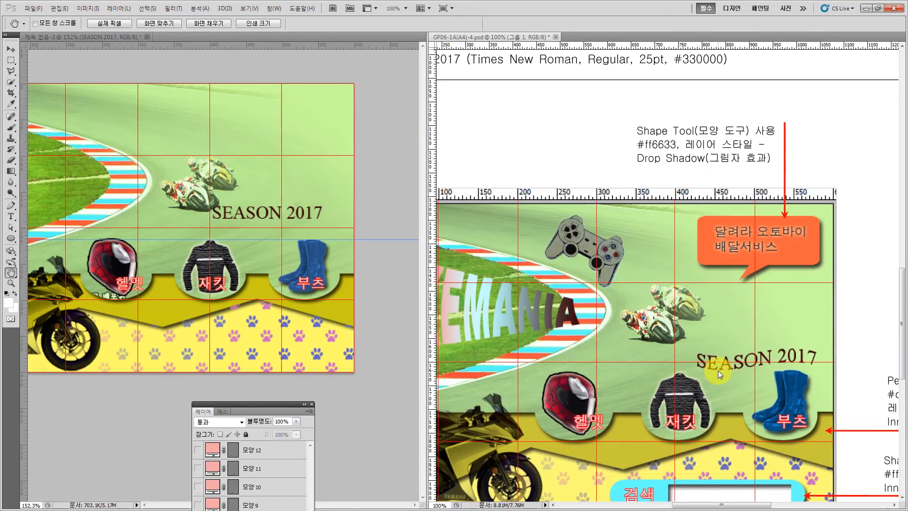
pyautogui.press('t')
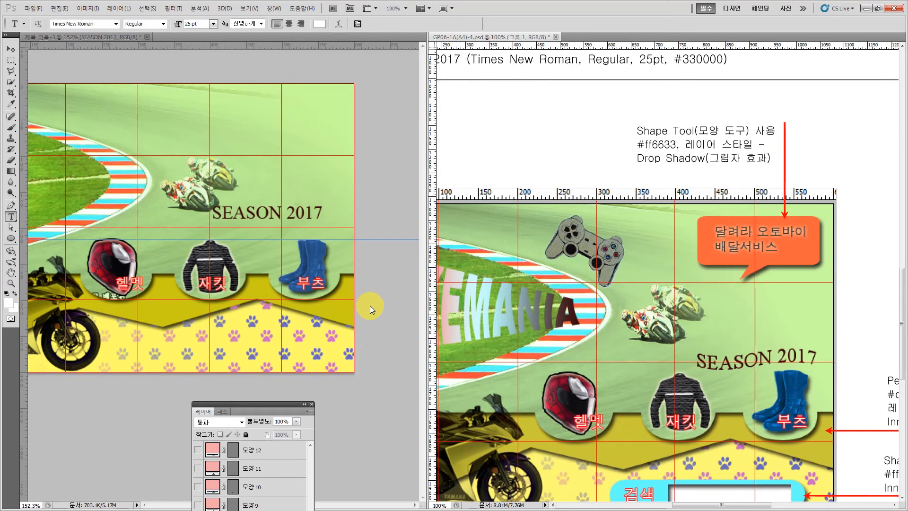
pyautogui.click(245, 212)
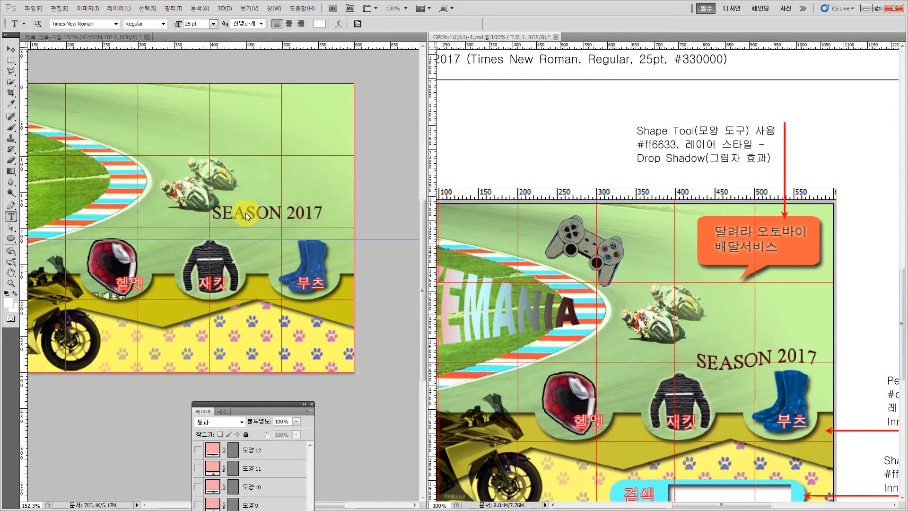
pyautogui.moveTo(215, 214); pyautogui.dragTo(331, 223)
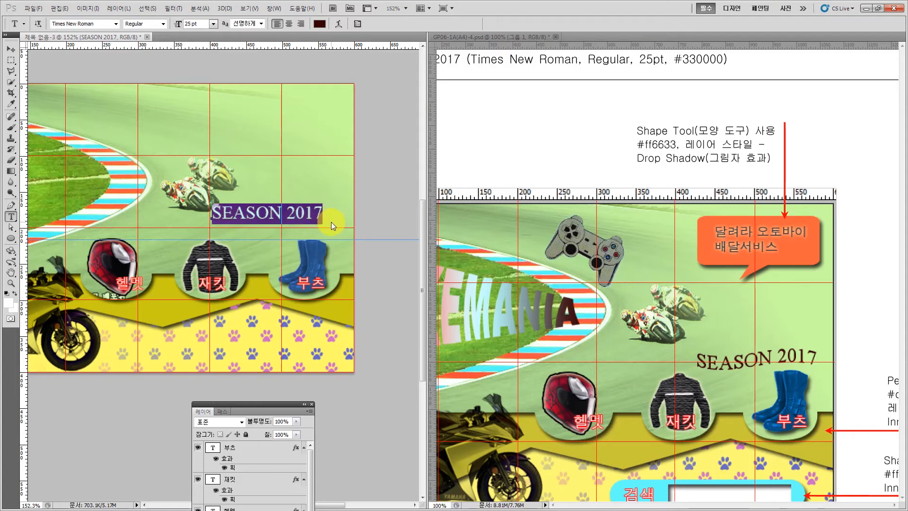
pyautogui.click(338, 24)
pyautogui.click(321, 130)
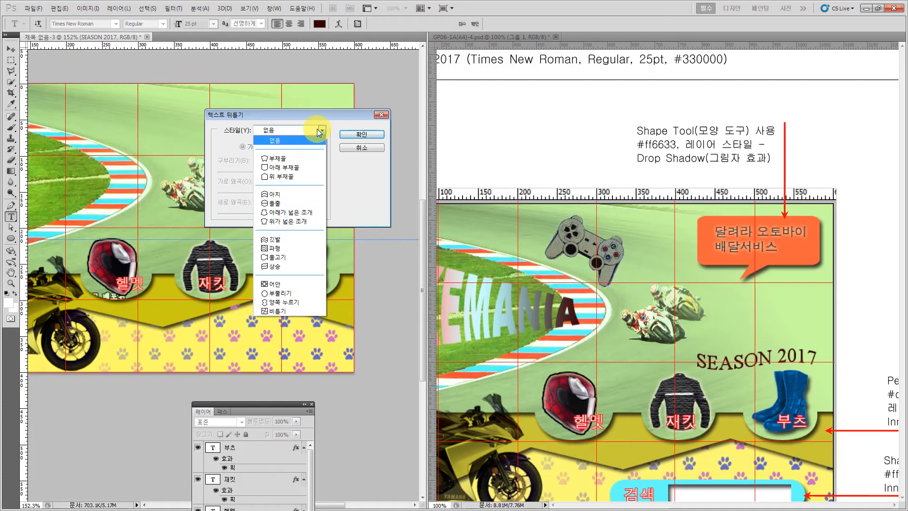
pyautogui.click(291, 238)
pyautogui.moveTo(290, 115); pyautogui.dragTo(257, 43)
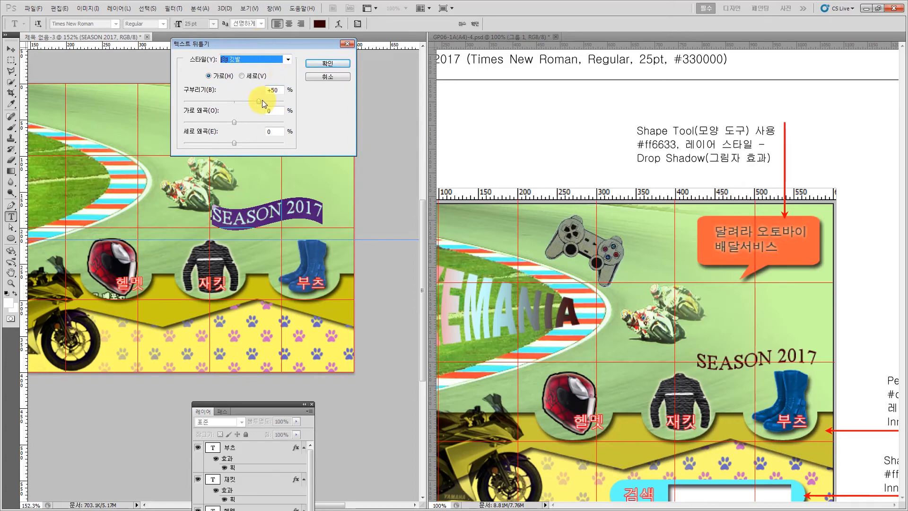
pyautogui.moveTo(259, 99); pyautogui.dragTo(249, 99)
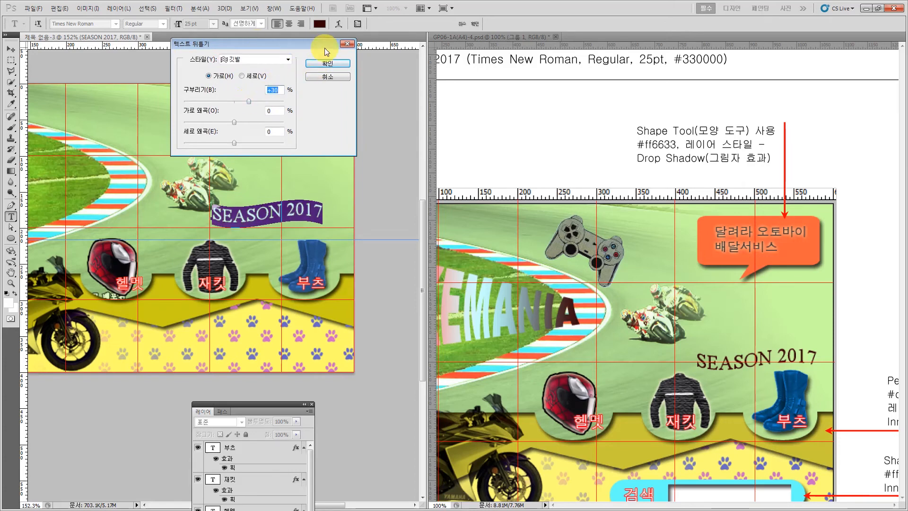
pyautogui.click(328, 63)
# - Move the SEASON 2017 text just above the jacket and boots, matching its place in the reference composition
pyautogui.click(11, 49)
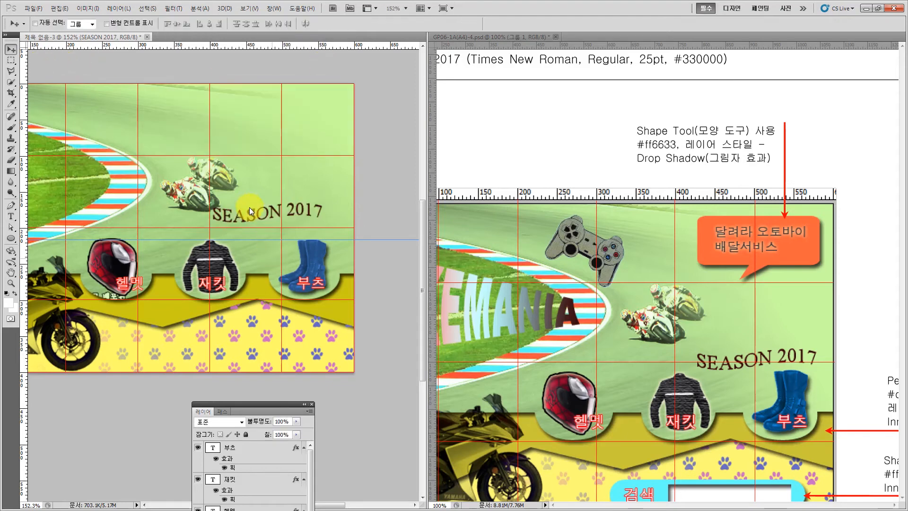
pyautogui.moveTo(250, 213); pyautogui.dragTo(265, 226)
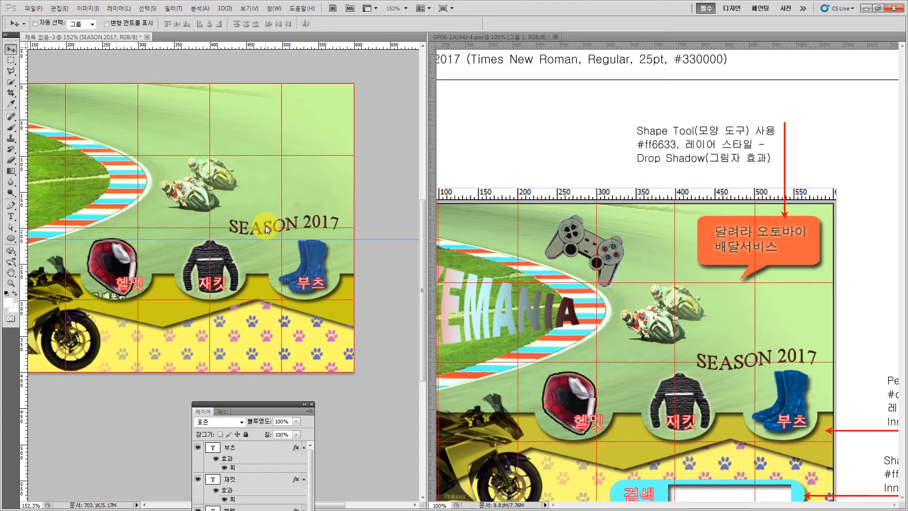
pyautogui.press('Left')
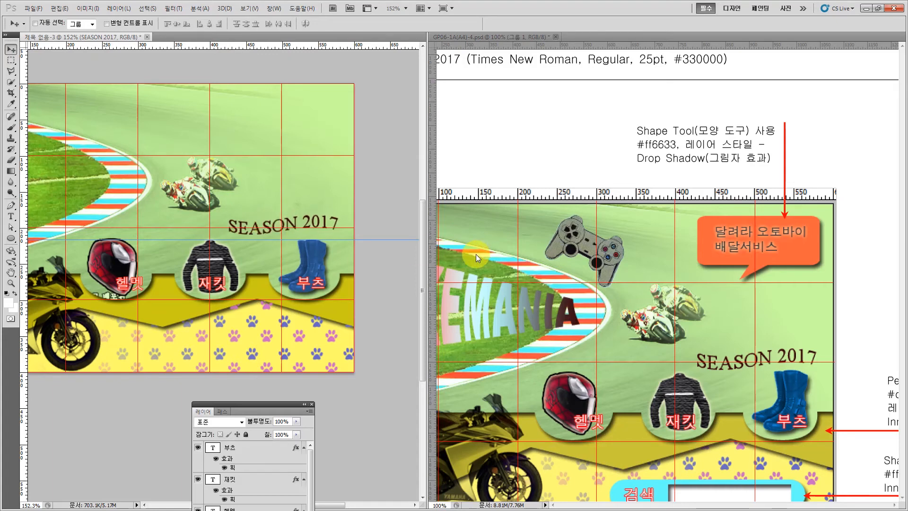
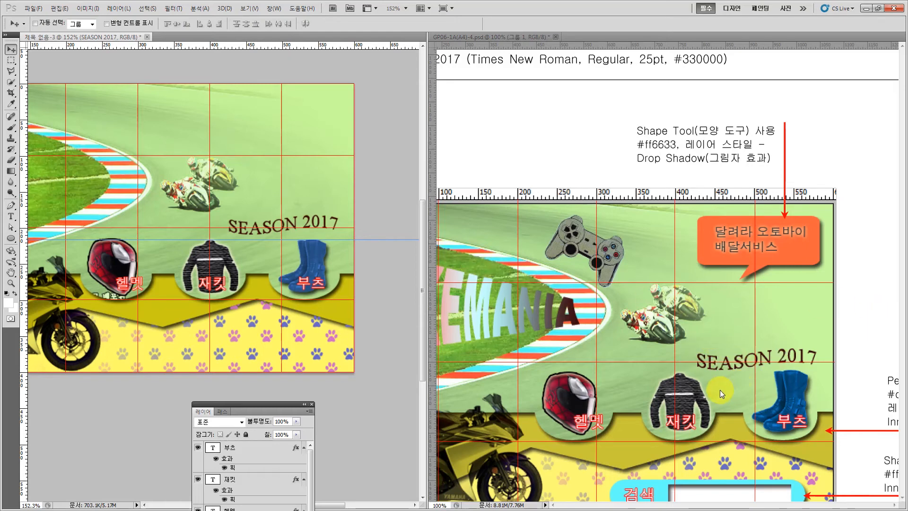
# - Review the image and text specifications on the reference sheet and the gamepad's place in the output composition
pyautogui.click(491, 156)
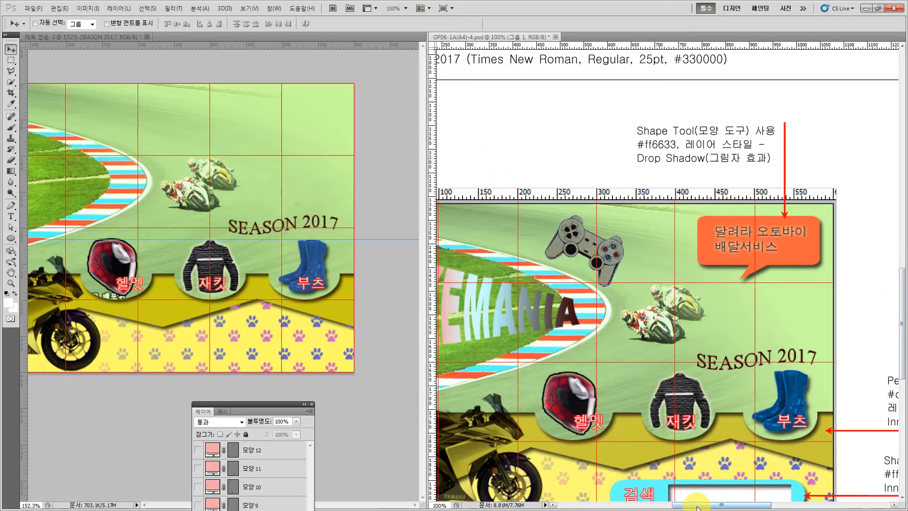
pyautogui.moveTo(698, 503); pyautogui.dragTo(665, 501)
pyautogui.scroll(10, 661, 210)
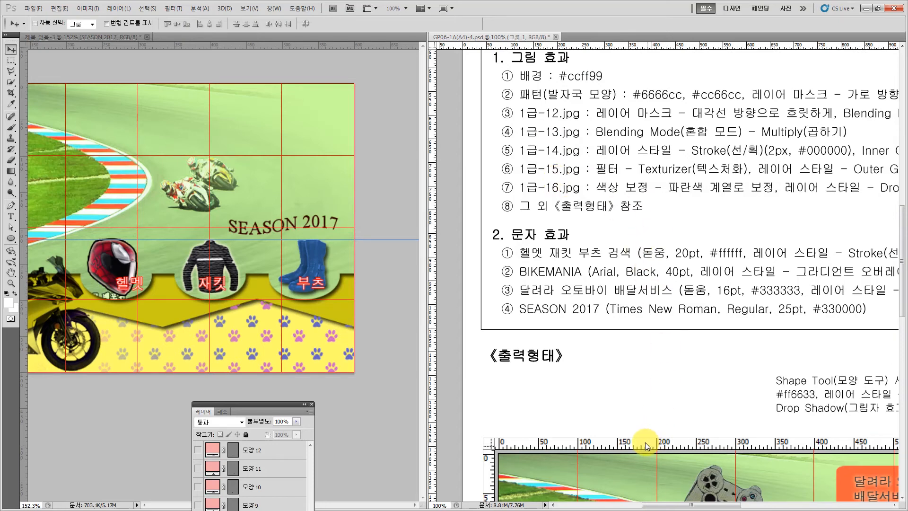
pyautogui.scroll(-1, 648, 324)
pyautogui.scroll(-8, 648, 319)
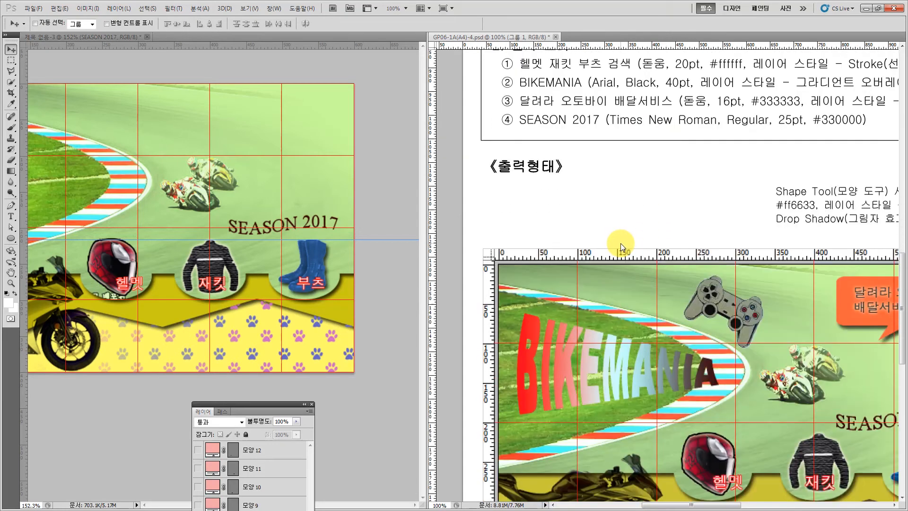
pyautogui.scroll(-1, 716, 253)
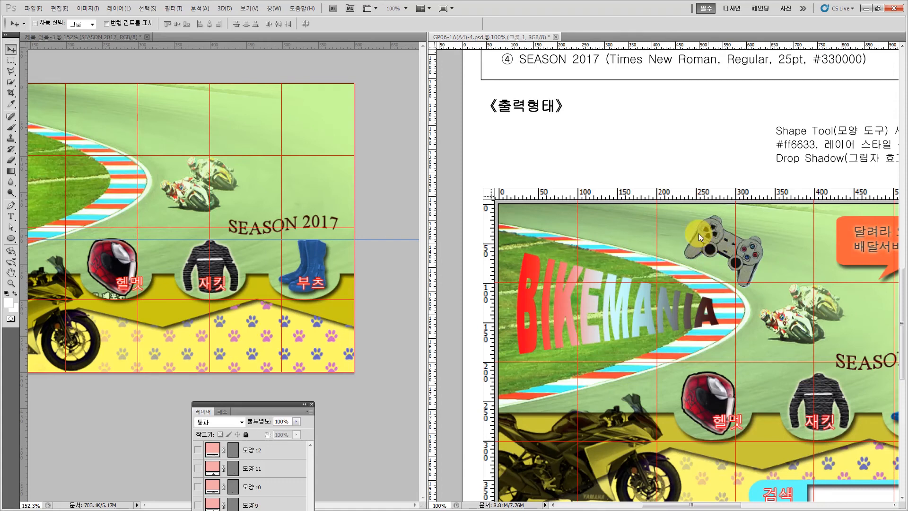
# - Place the gamepad image 1급-17 from the source file folder into the composition, over the upper part of the canvas
pyautogui.hotkey('alt', 'Tab')
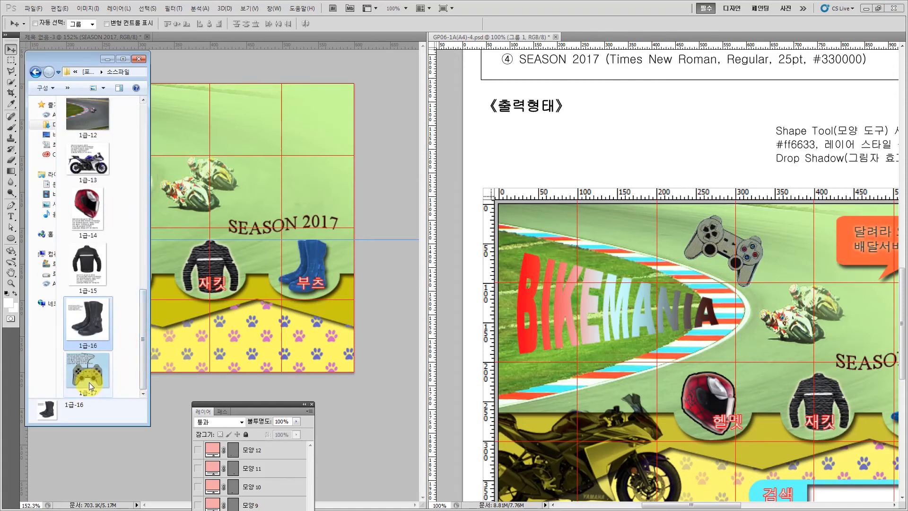
pyautogui.click(214, 352)
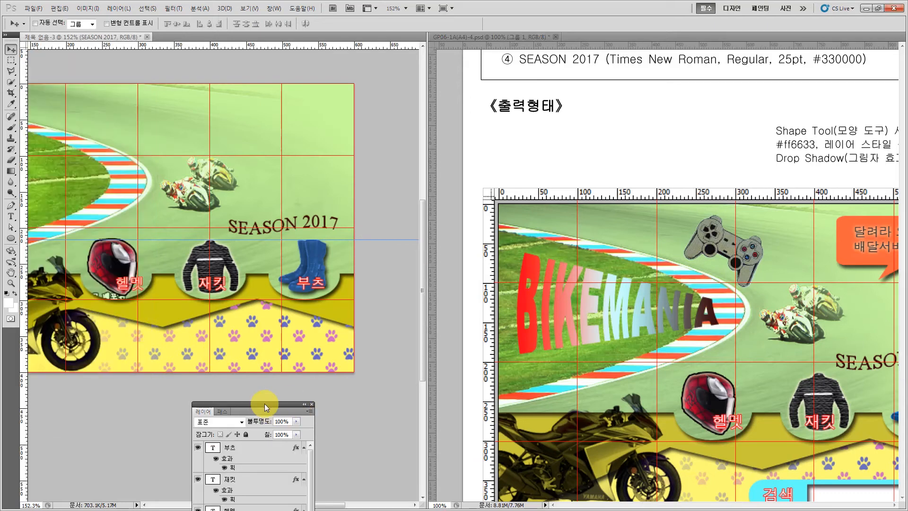
pyautogui.moveTo(265, 404); pyautogui.dragTo(376, 173)
pyautogui.scroll(-2, 381, 203)
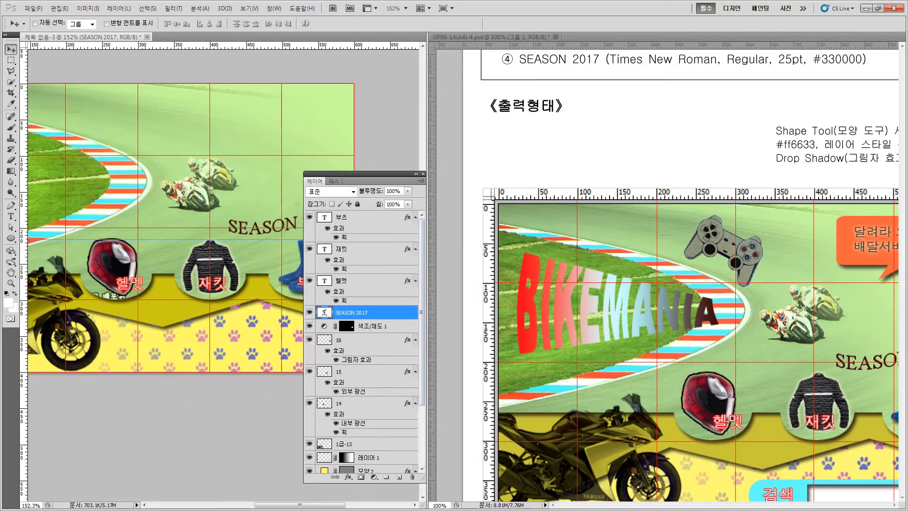
pyautogui.moveTo(86, 381); pyautogui.dragTo(212, 119)
pyautogui.moveTo(342, 178); pyautogui.dragTo(311, 440)
pyautogui.moveTo(227, 242); pyautogui.dragTo(181, 178)
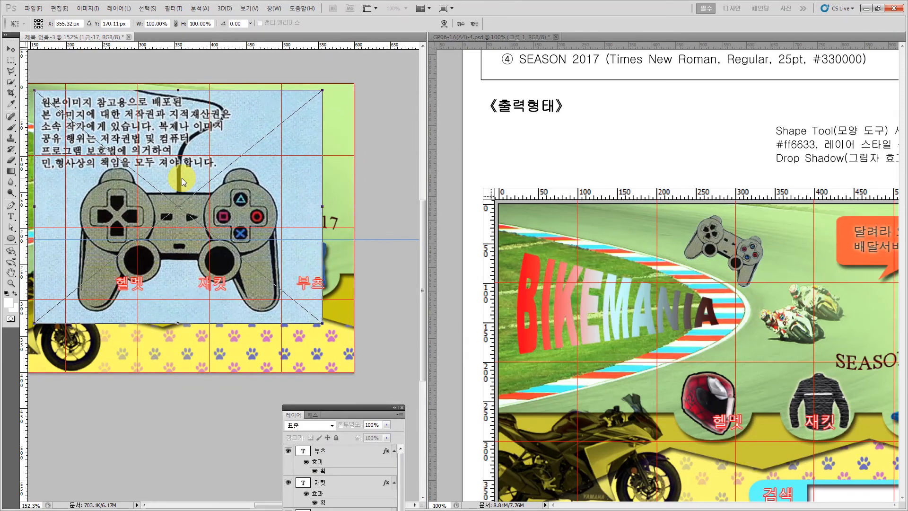
pyautogui.press('Return')
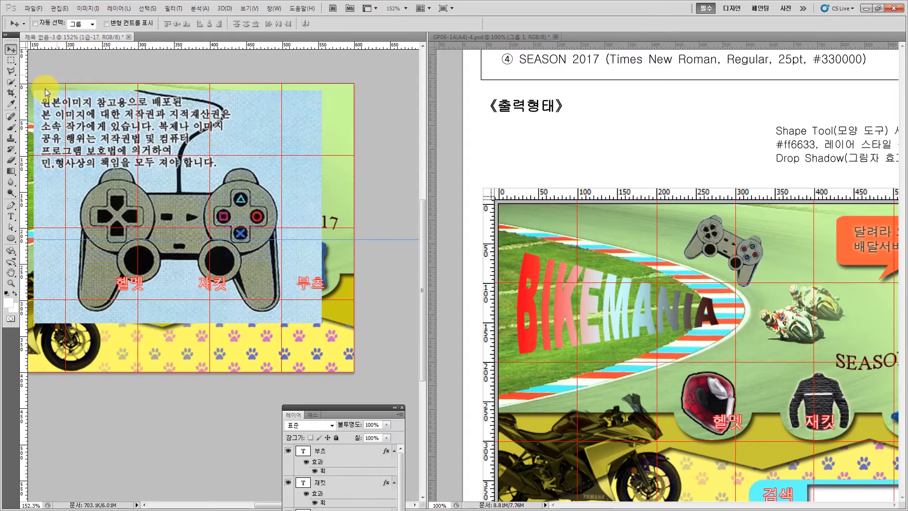
# - Select the whole gamepad body, without its cable and background, using the Quick Selection tool
pyautogui.click(10, 283)
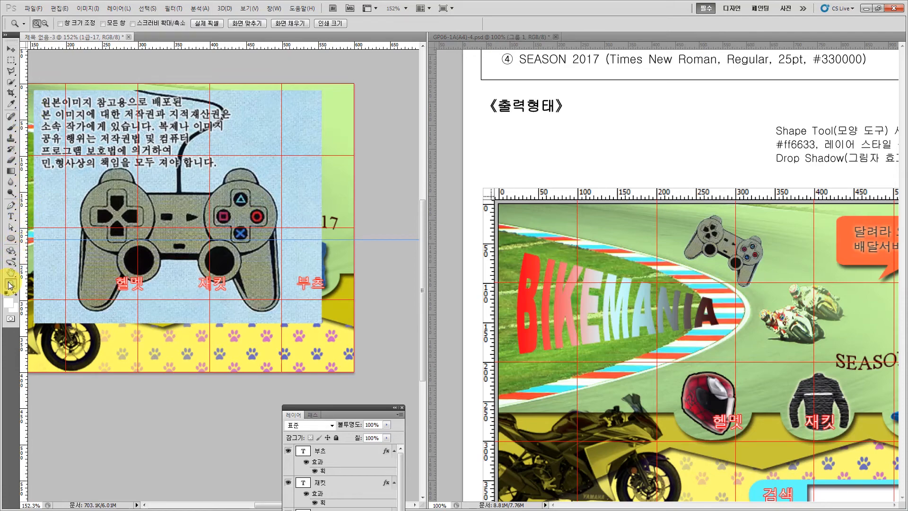
pyautogui.click(323, 341)
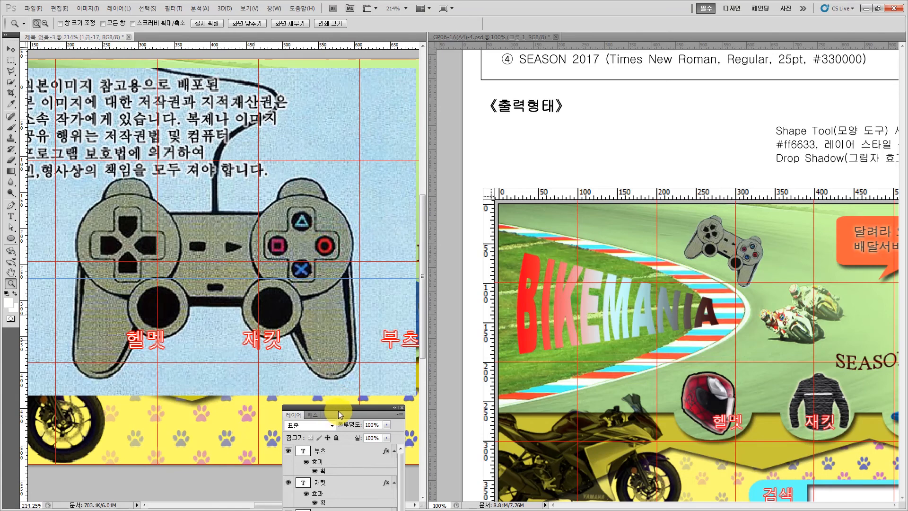
pyautogui.moveTo(338, 411)
pyautogui.mouseDown()
pyautogui.moveTo(302, 441)
pyautogui.moveTo(291, 471)
pyautogui.mouseUp()
pyautogui.moveTo(10, 82); pyautogui.dragTo(51, 84)
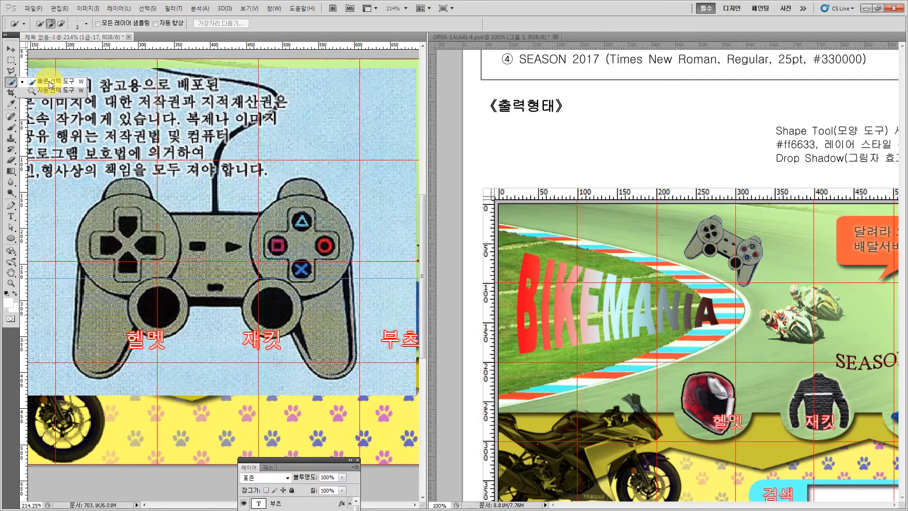
pyautogui.click(52, 85)
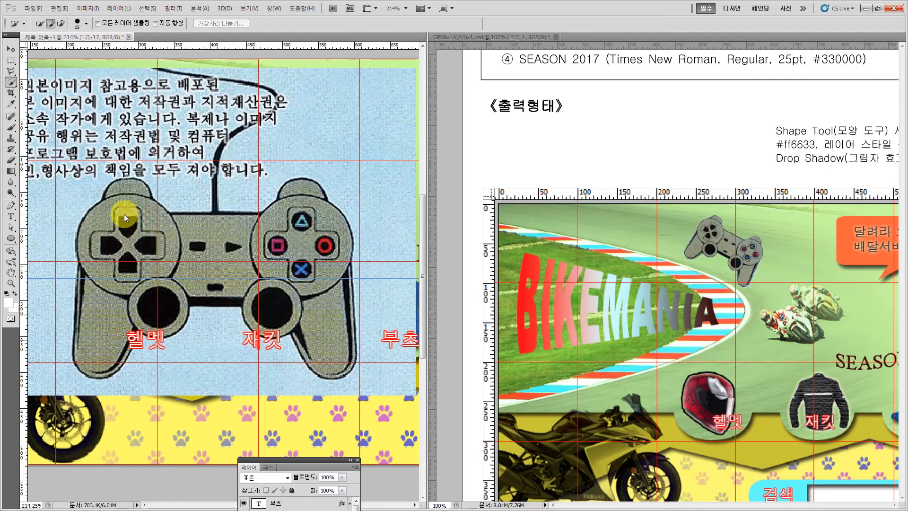
pyautogui.moveTo(124, 213)
pyautogui.mouseDown()
pyautogui.moveTo(209, 270)
pyautogui.moveTo(284, 251)
pyautogui.moveTo(305, 199)
pyautogui.mouseUp()
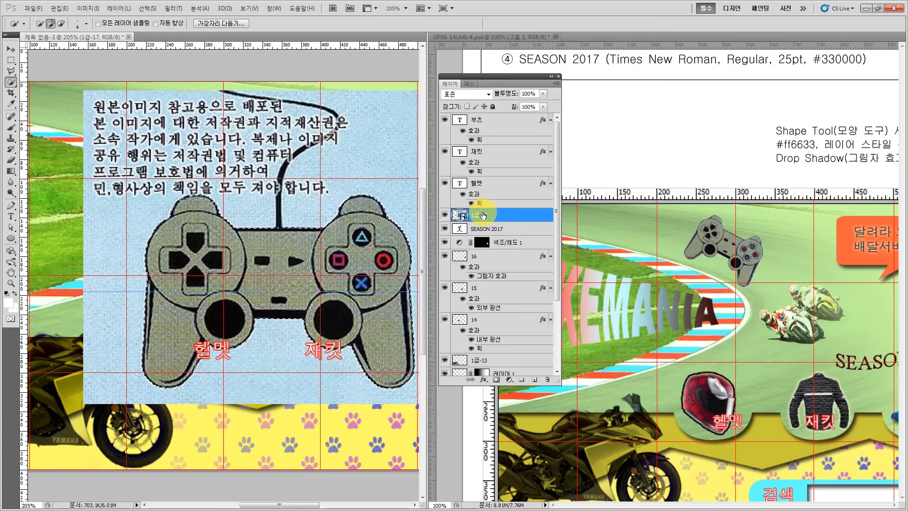
# - Copy the selected gamepad onto its own layer and delete the original 1급-17 image layer
pyautogui.press('alt')
pyautogui.hotkey('ctrl', 'j')
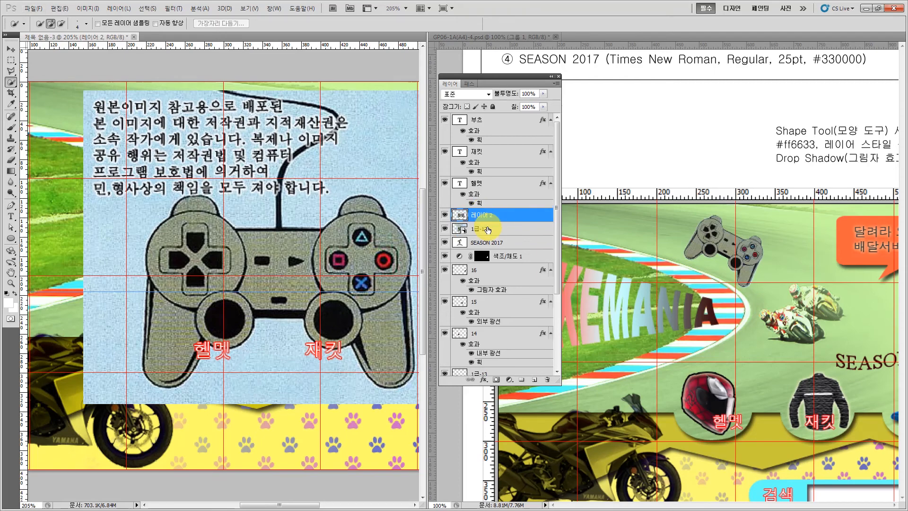
pyautogui.click(487, 230)
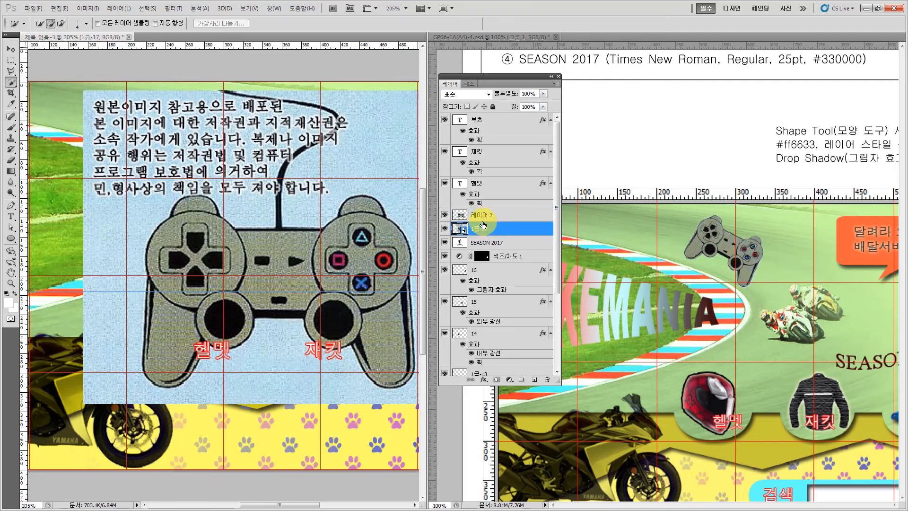
pyautogui.press('Delete')
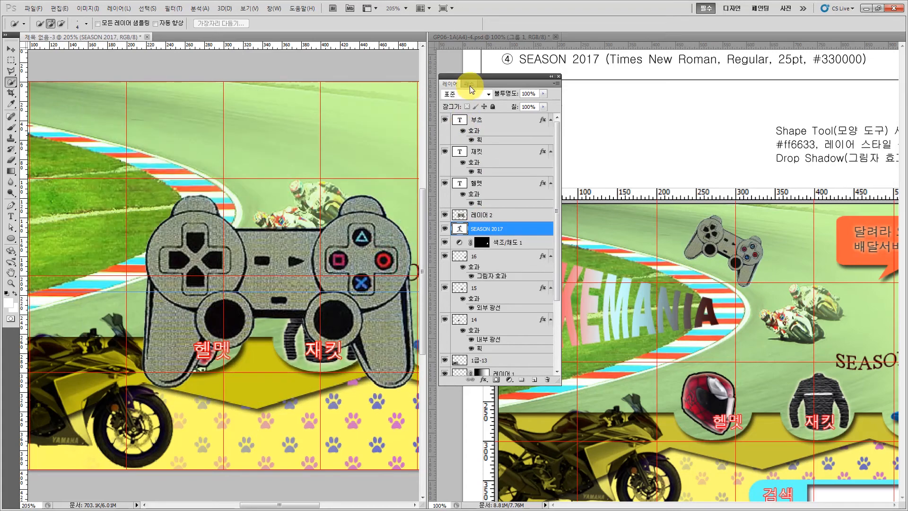
# - Scale the cut-out gamepad proportionally to about 34% and move it above the outer curve of the track
pyautogui.click(506, 217)
pyautogui.press('v')
pyautogui.hotkey('ctrl', 't')
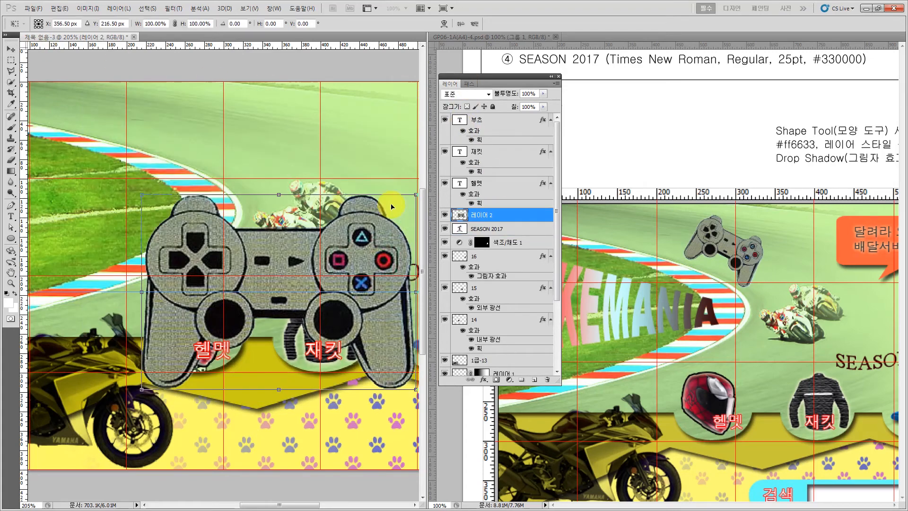
pyautogui.moveTo(334, 184); pyautogui.dragTo(268, 102)
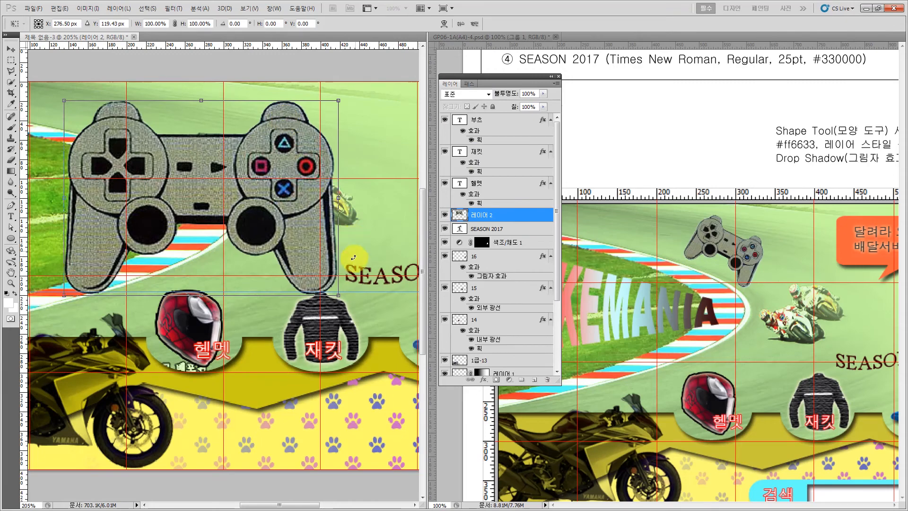
pyautogui.moveTo(330, 293); pyautogui.dragTo(163, 173)
pyautogui.moveTo(152, 125); pyautogui.dragTo(224, 131)
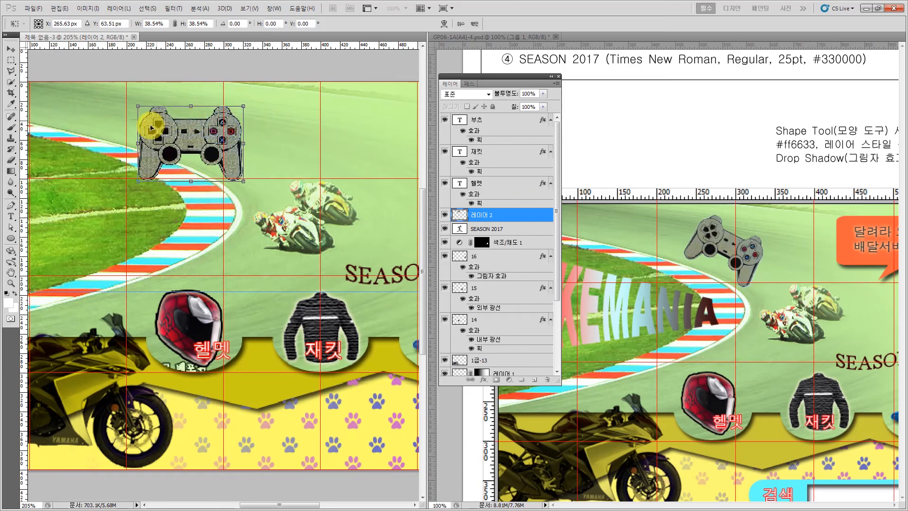
pyautogui.moveTo(138, 107); pyautogui.dragTo(152, 116)
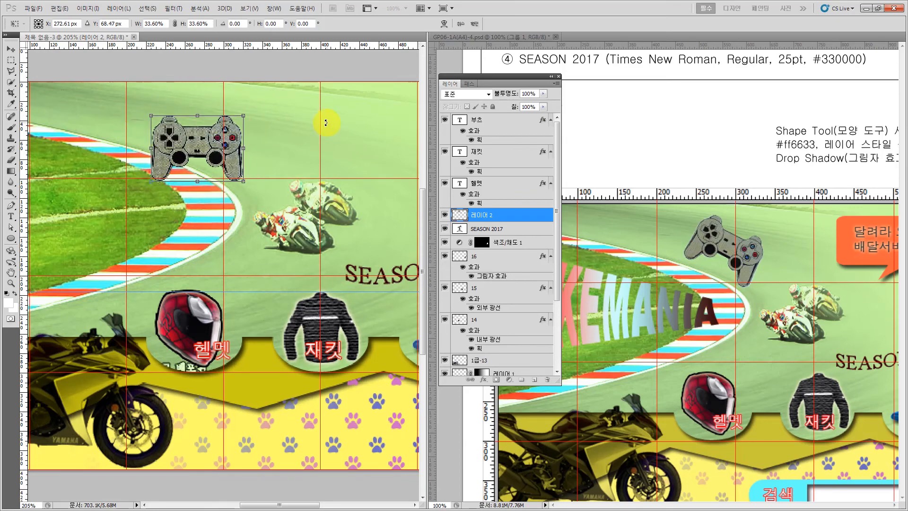
# - Rotate the gamepad about 26° clockwise and fit it at about 33% scale to match its place in the reference composition
pyautogui.moveTo(247, 101); pyautogui.dragTo(247, 145)
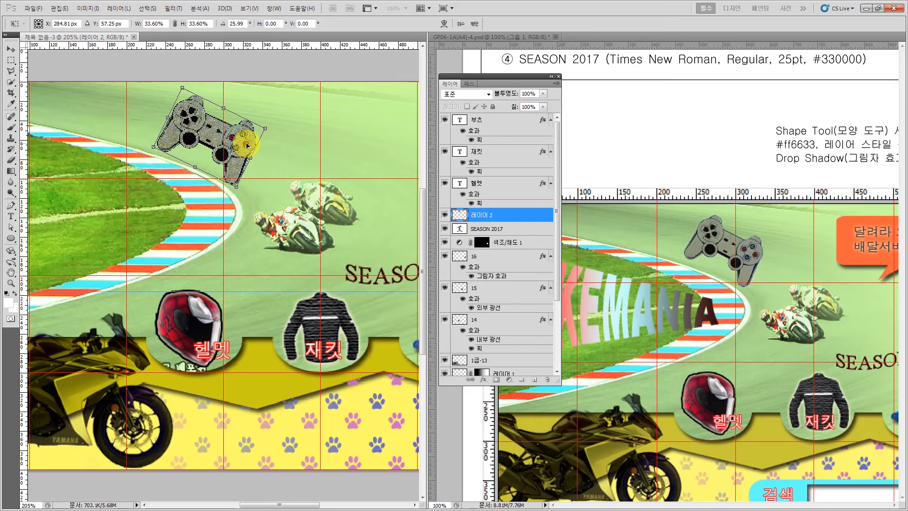
pyautogui.moveTo(246, 145)
pyautogui.mouseDown()
pyautogui.moveTo(229, 142)
pyautogui.moveTo(235, 154)
pyautogui.mouseUp()
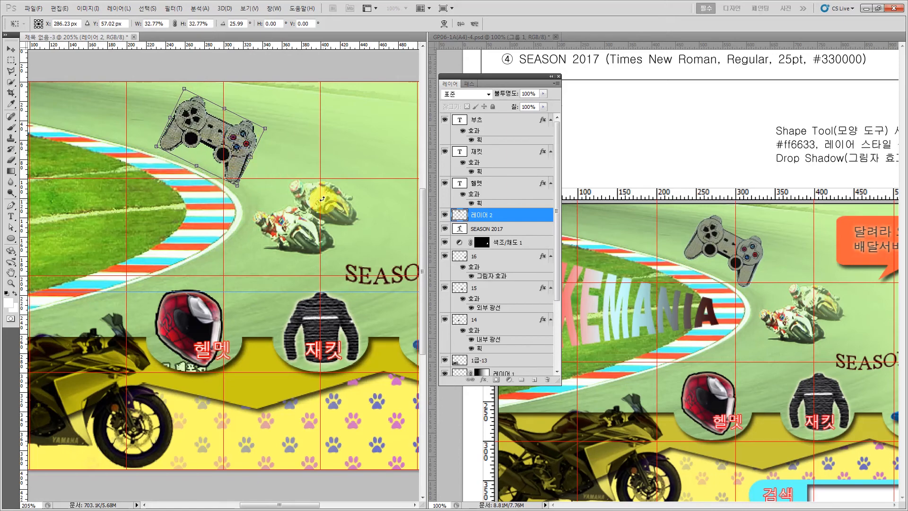
pyautogui.press('Return')
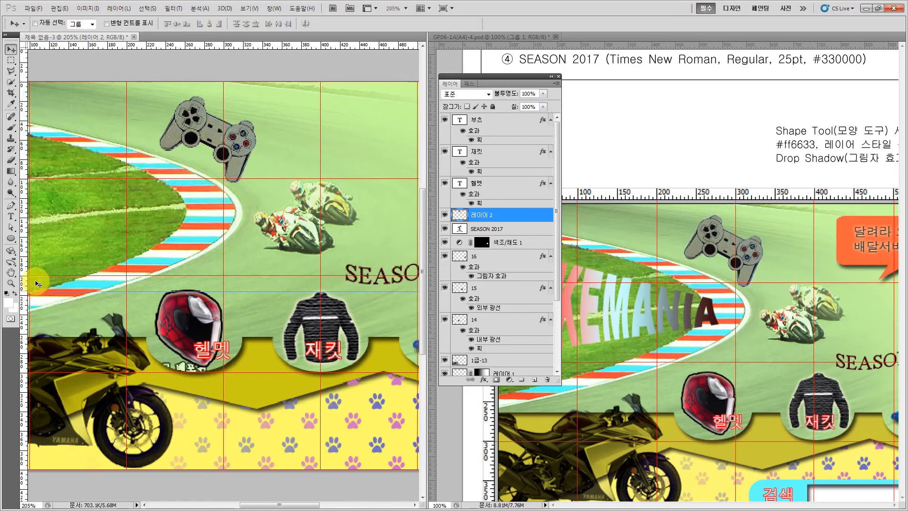
# - Add the text BIKEMANIA on the grass area inside the track's curve
pyautogui.doubleClick(11, 273)
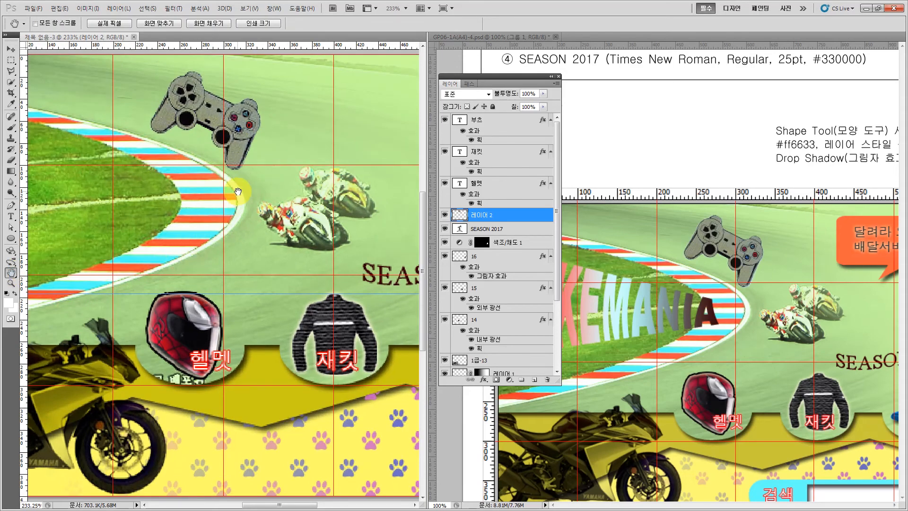
pyautogui.hotkey('ctrl', '1')
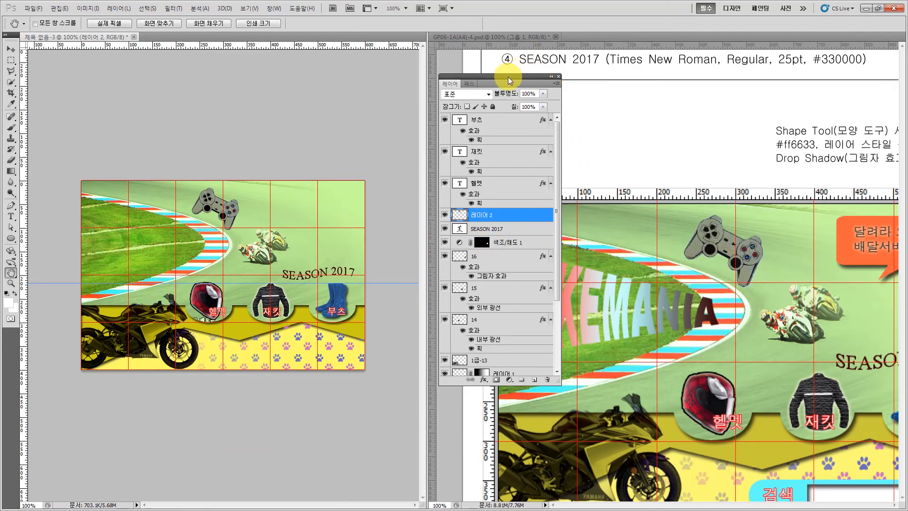
pyautogui.moveTo(508, 77); pyautogui.dragTo(434, 191)
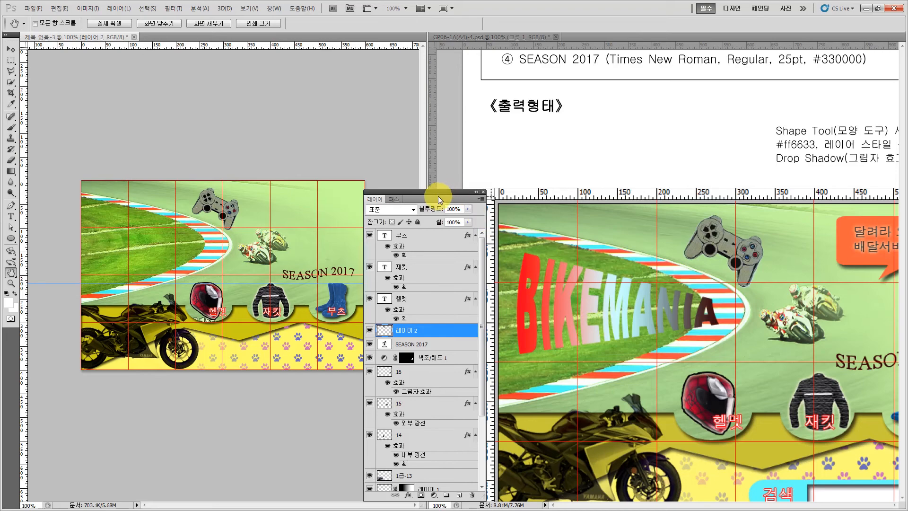
pyautogui.moveTo(381, 192); pyautogui.dragTo(761, 166)
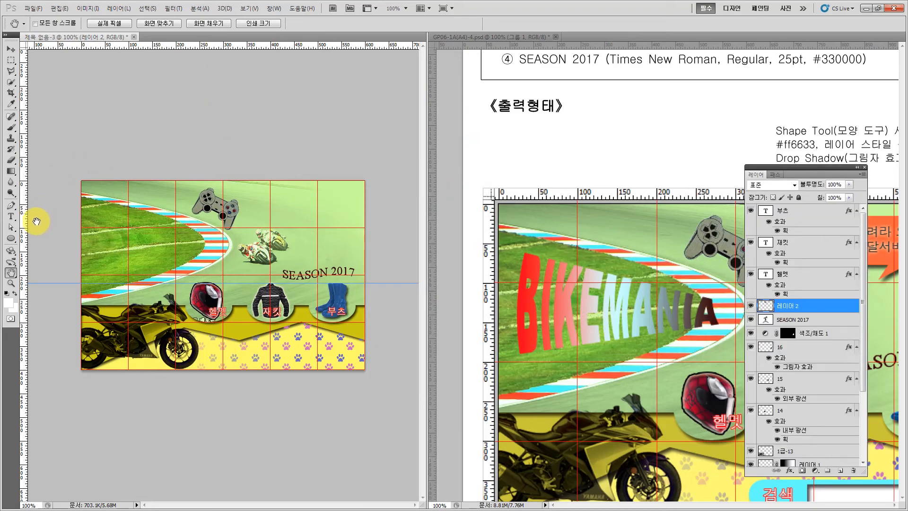
pyautogui.hotkey('ctrl', '0')
pyautogui.click(11, 217)
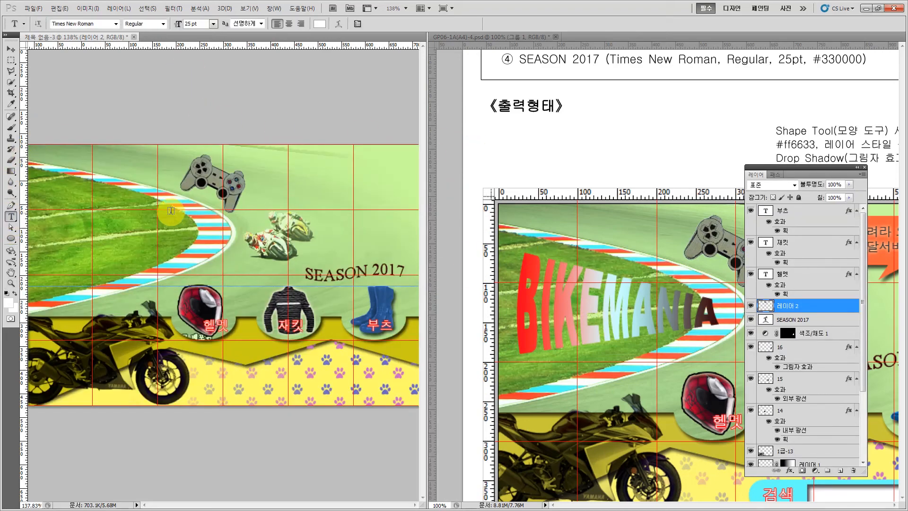
pyautogui.click(62, 240)
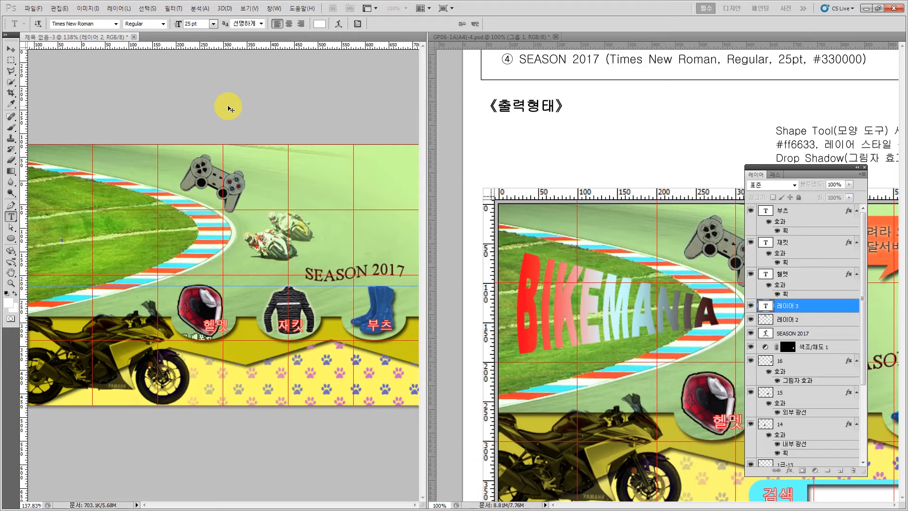
pyautogui.write('BIKEM')
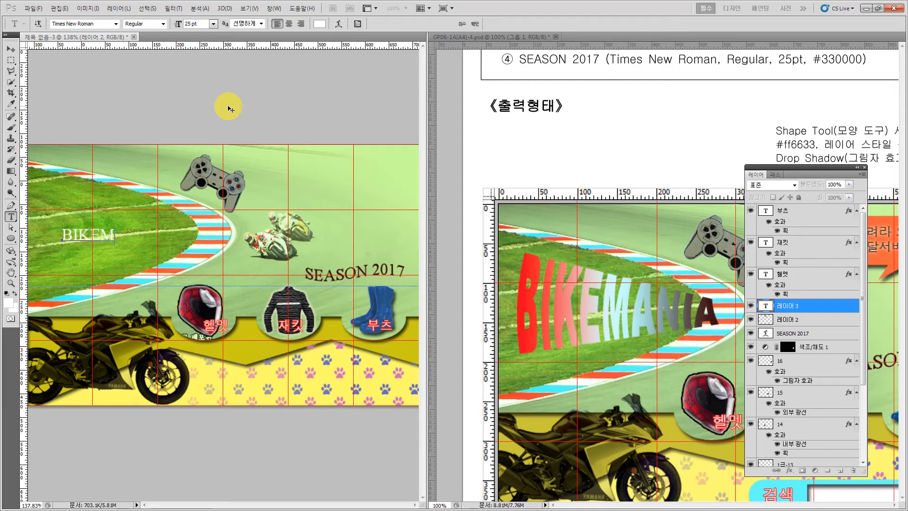
pyautogui.write('ANIA')
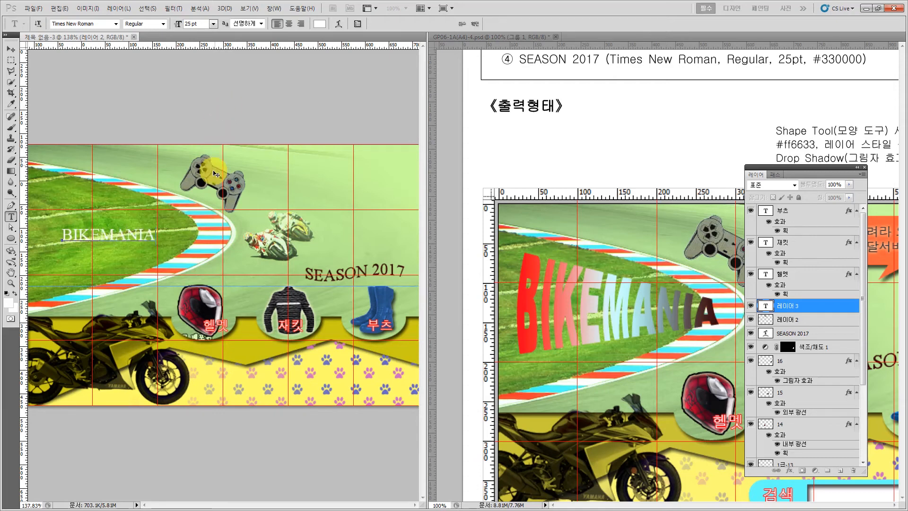
pyautogui.hotkey('ctrl', 'Return')
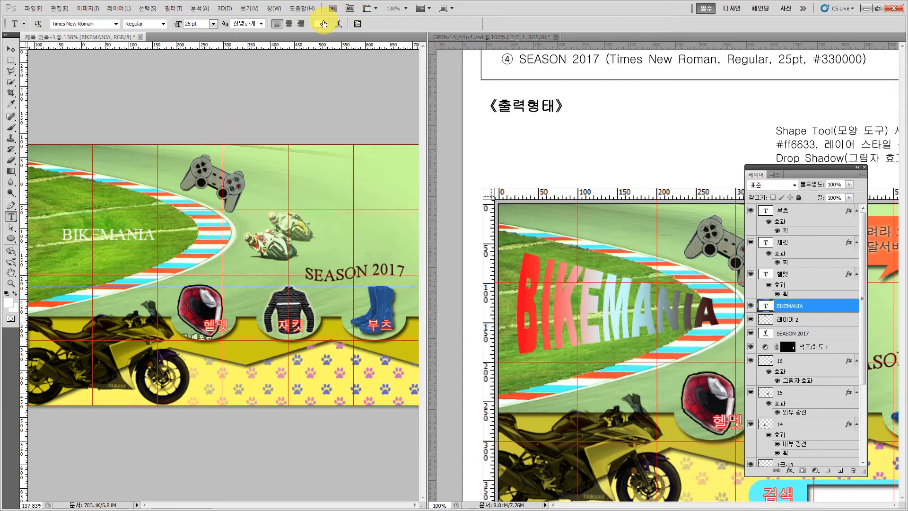
# - Change the font of the BIKEMANIA text to Arial, following the reference sheet's text specifications
pyautogui.click(553, 127)
pyautogui.press('h')
pyautogui.moveTo(556, 128); pyautogui.dragTo(630, 237)
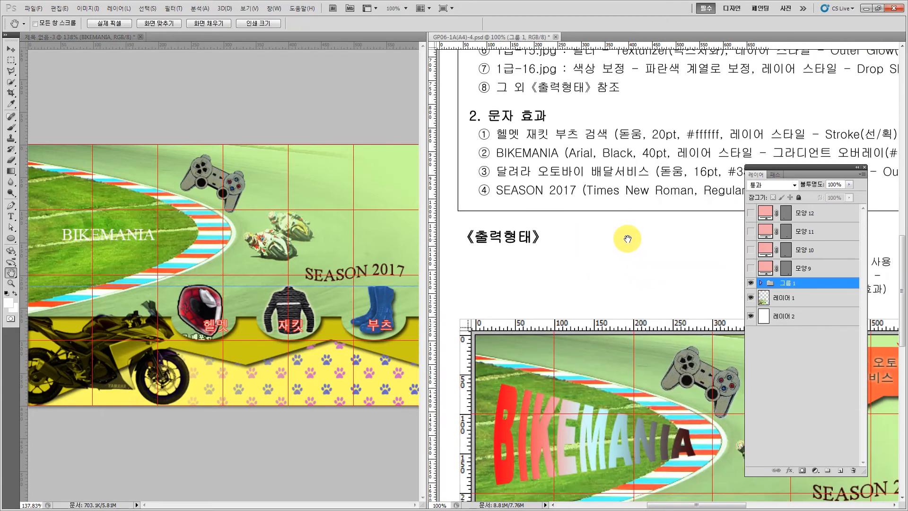
pyautogui.moveTo(767, 166); pyautogui.dragTo(700, 286)
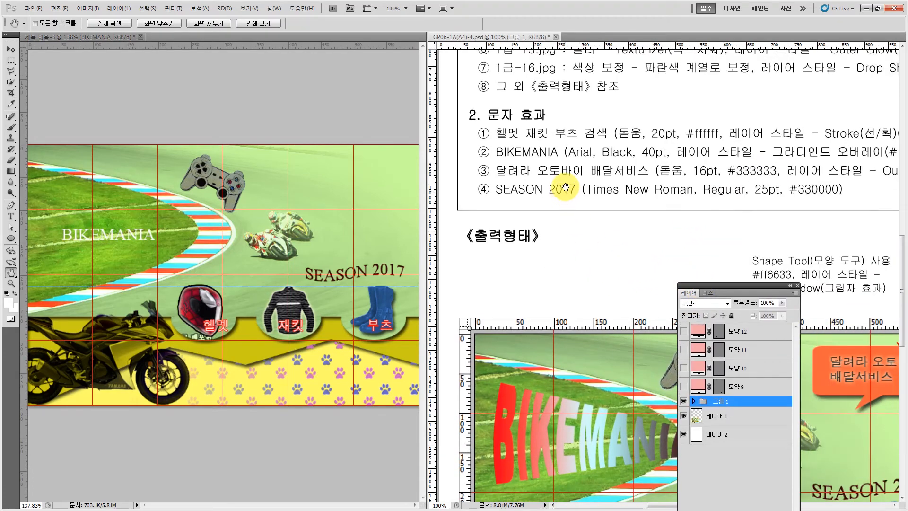
pyautogui.press('t')
pyautogui.click(75, 234)
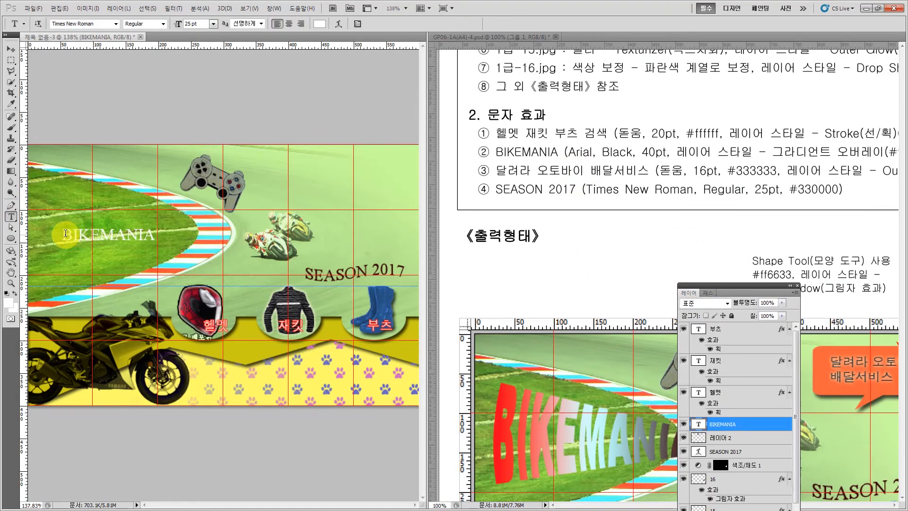
pyautogui.click(115, 23)
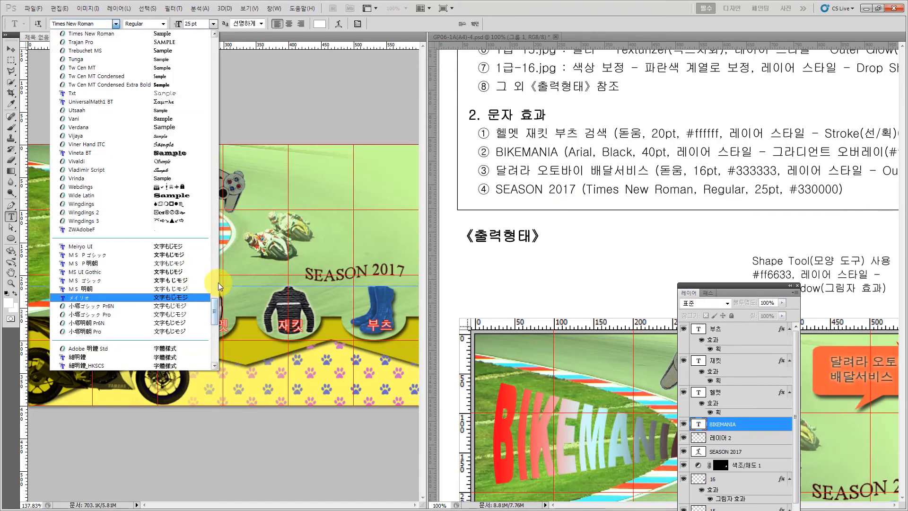
pyautogui.moveTo(217, 307); pyautogui.dragTo(213, 239)
pyautogui.click(66, 179)
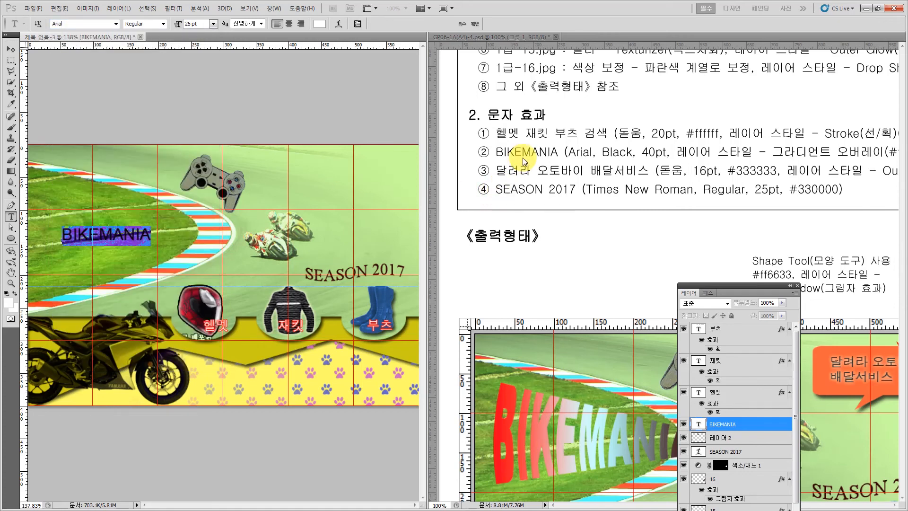
# - Set the BIKEMANIA text to the Black style at 40 pt and commit the text edit
pyautogui.click(163, 23)
pyautogui.click(156, 48)
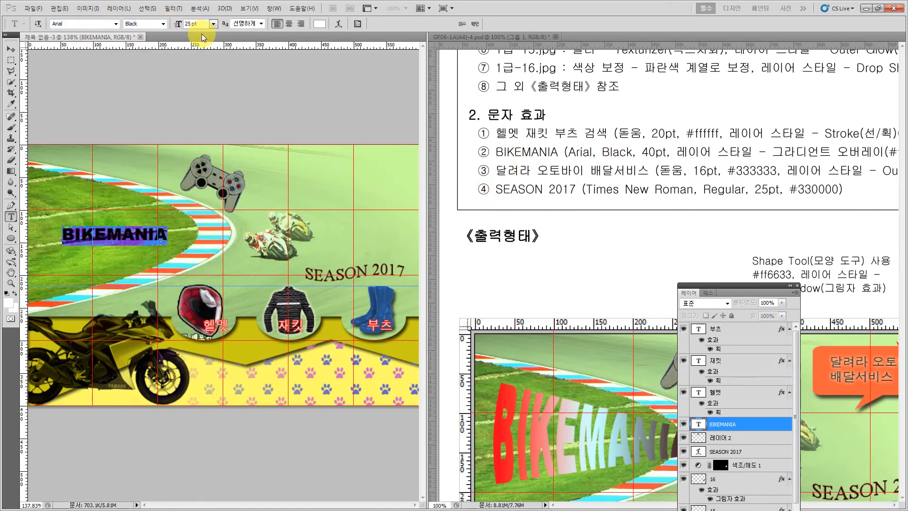
pyautogui.click(199, 22)
pyautogui.write('40')
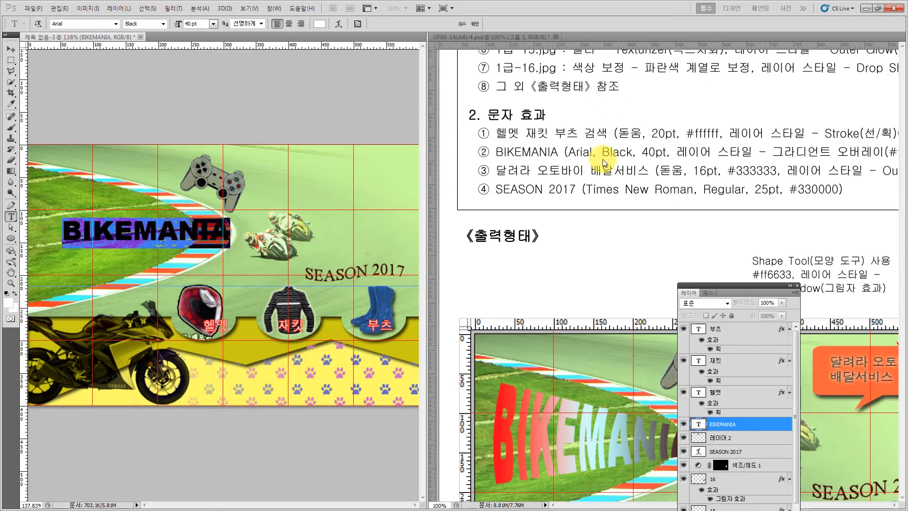
pyautogui.press('Return')
# - Bring the reference sheet's gradient colour codes into view and add a Gradient Overlay effect to the BIKEMANIA text layer
pyautogui.click(668, 220)
pyautogui.moveTo(603, 505); pyautogui.dragTo(695, 496)
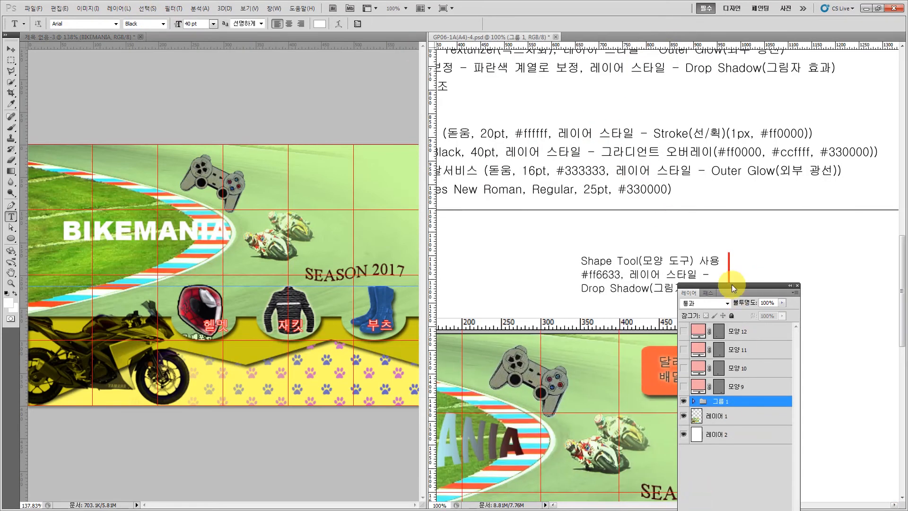
pyautogui.moveTo(717, 286); pyautogui.dragTo(789, 460)
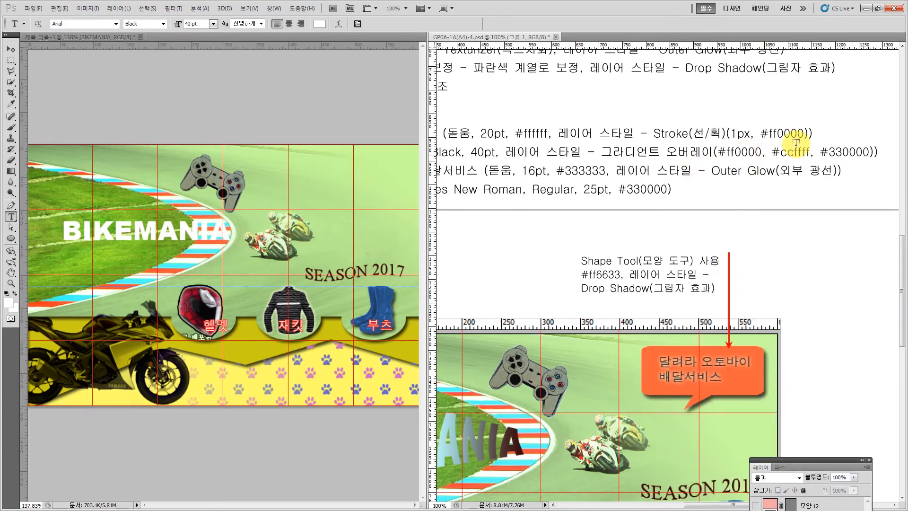
pyautogui.click(11, 49)
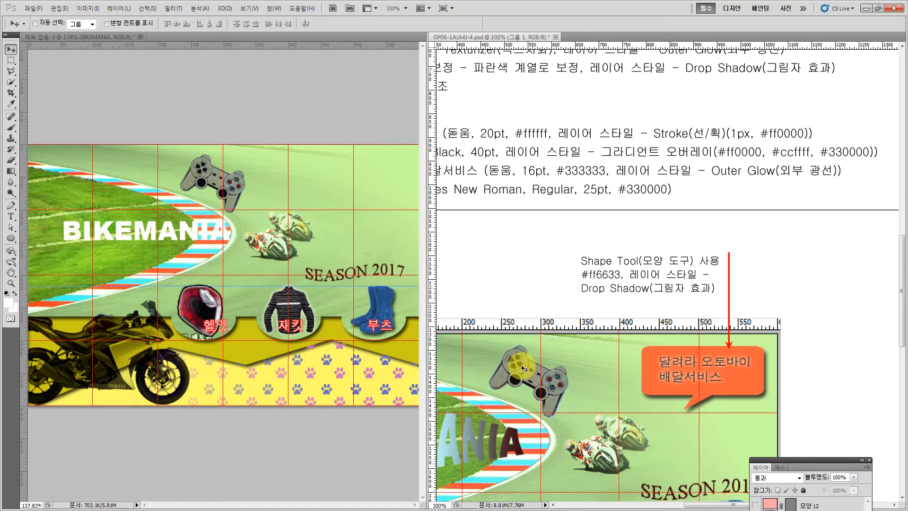
pyautogui.click(302, 125)
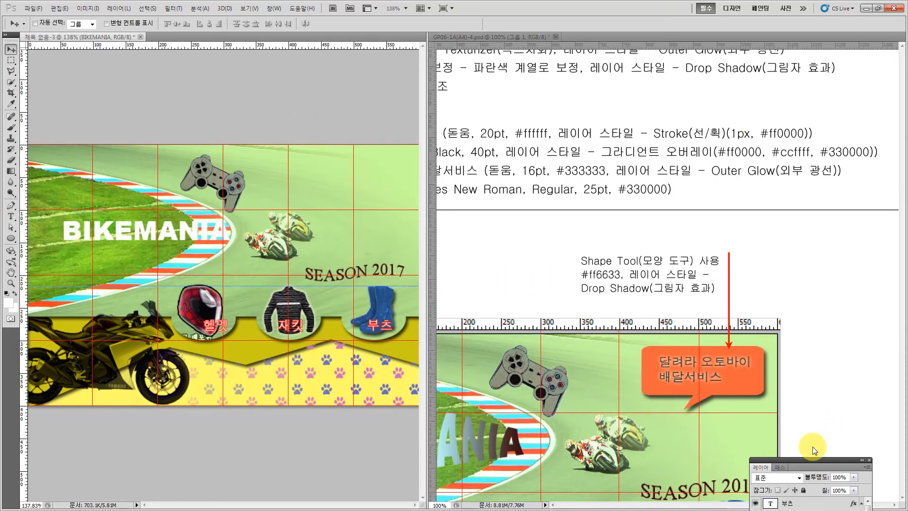
pyautogui.moveTo(790, 458); pyautogui.dragTo(308, 86)
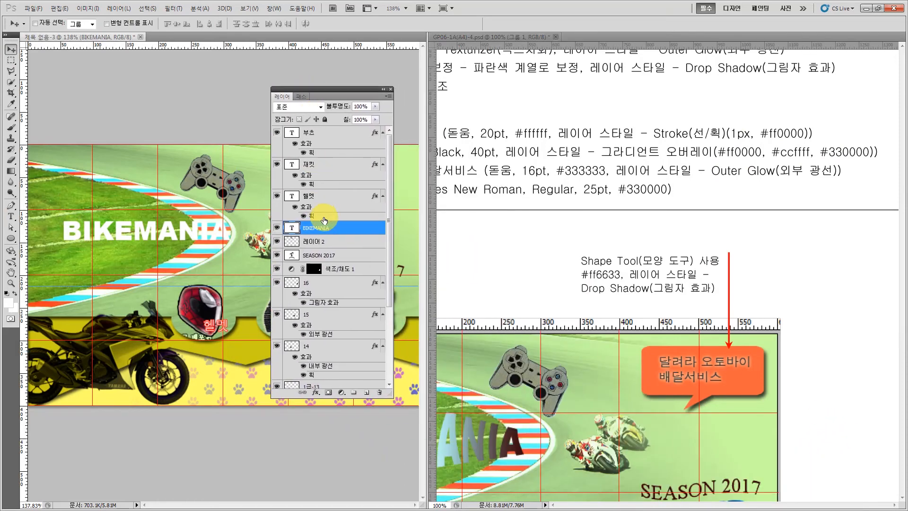
pyautogui.click(316, 392)
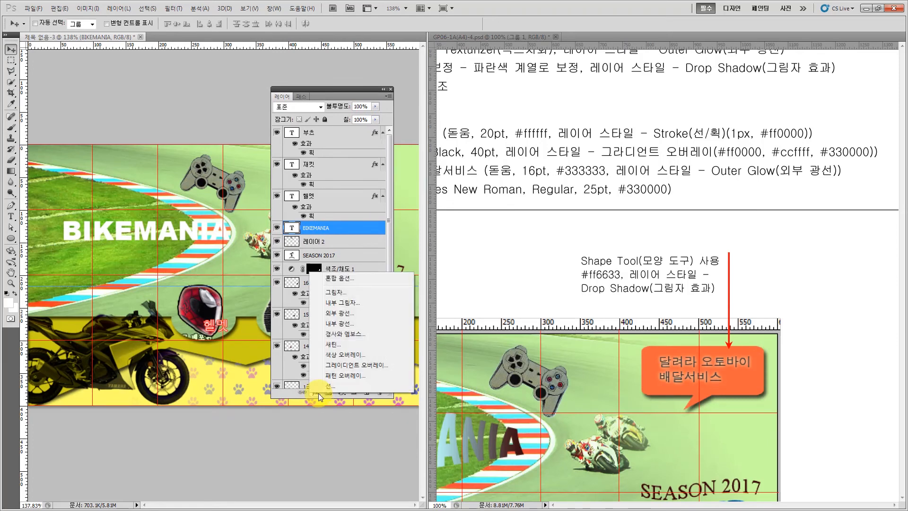
pyautogui.click(346, 366)
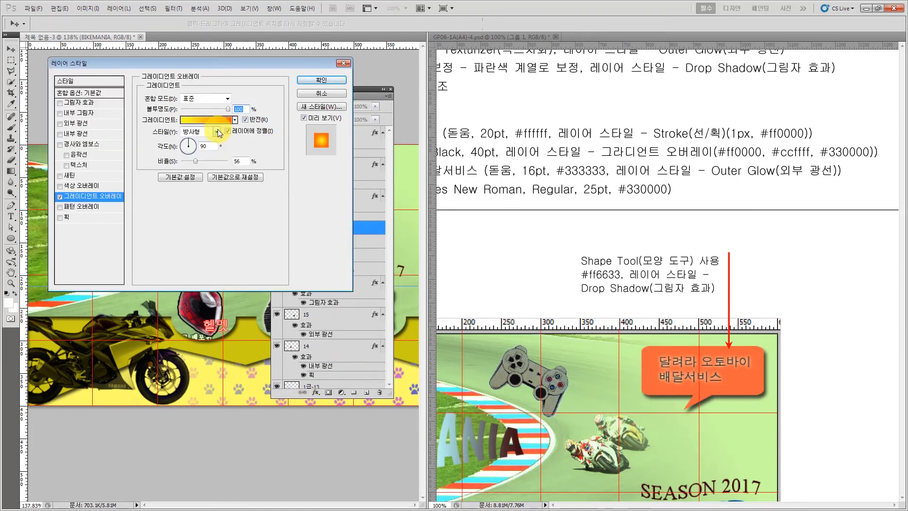
# - Make the BIKEMANIA gradient overlay linear with 100% scale, a 0° angle and the reverse option off
pyautogui.click(217, 132)
pyautogui.click(208, 140)
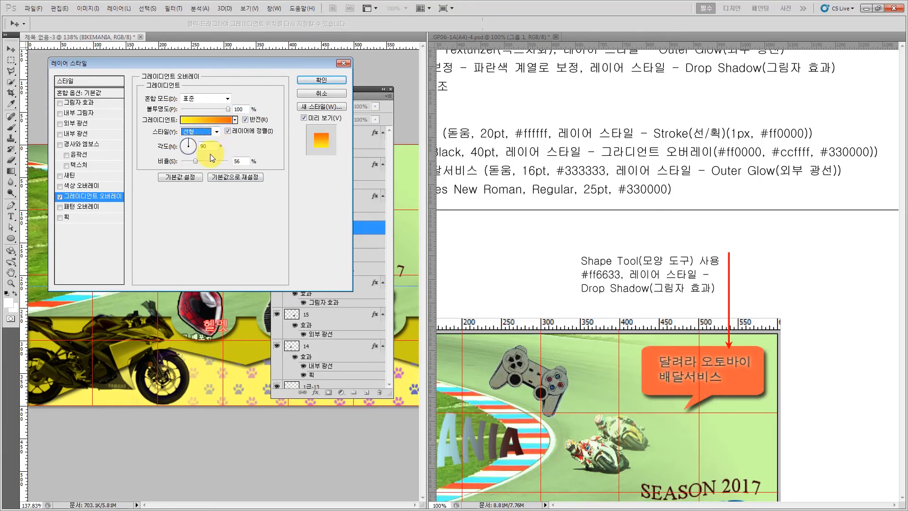
pyautogui.doubleClick(241, 161)
pyautogui.write('100')
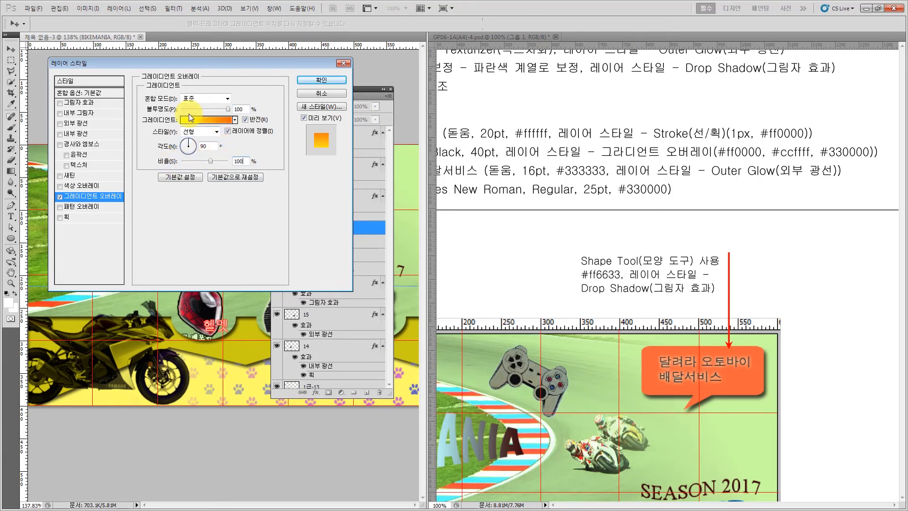
pyautogui.press('Return')
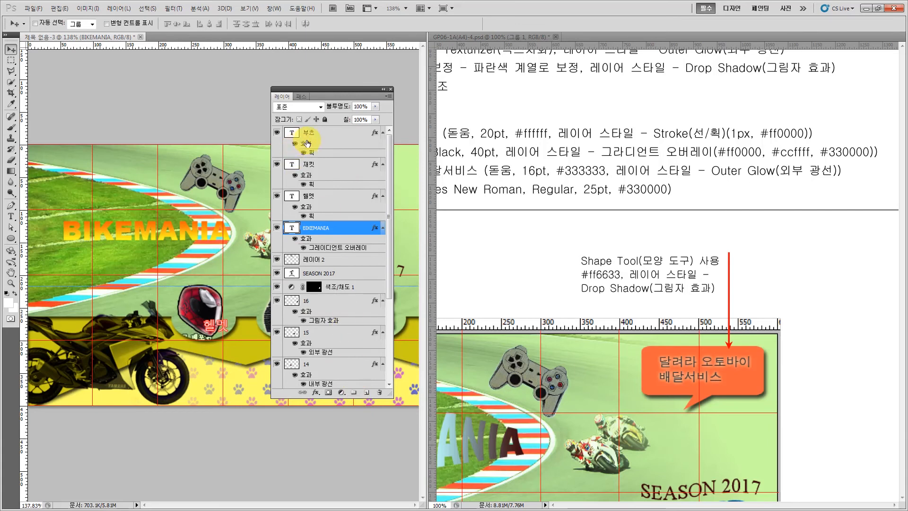
pyautogui.doubleClick(355, 249)
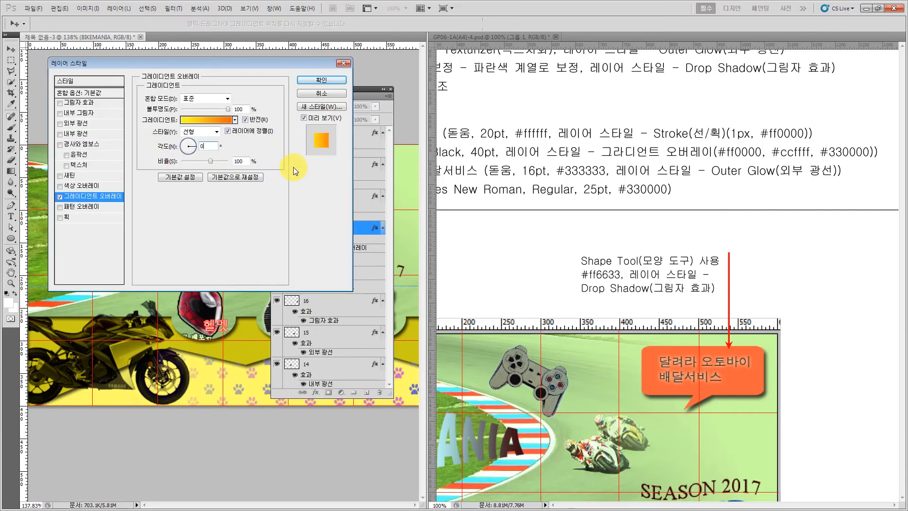
pyautogui.click(254, 120)
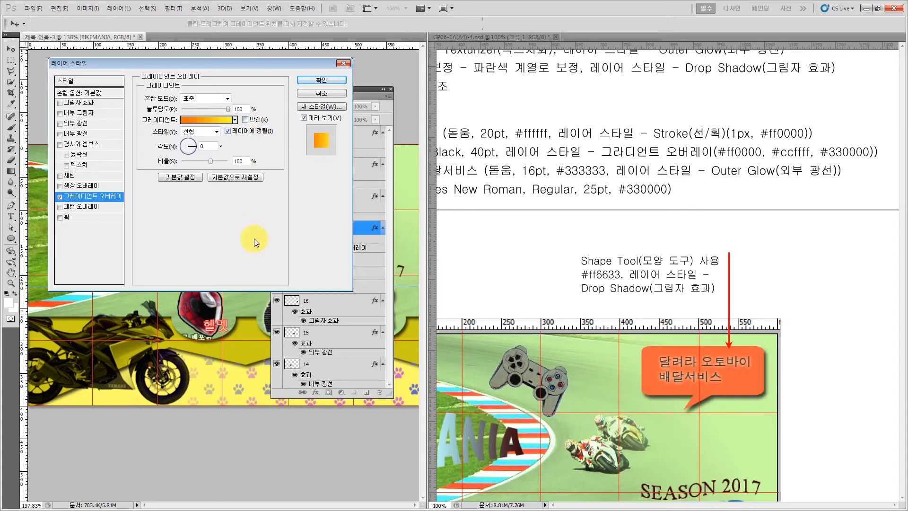
# - Open the overlay's gradient for editing and set its starting colour stop to #FF0000
pyautogui.click(208, 118)
pyautogui.click(187, 291)
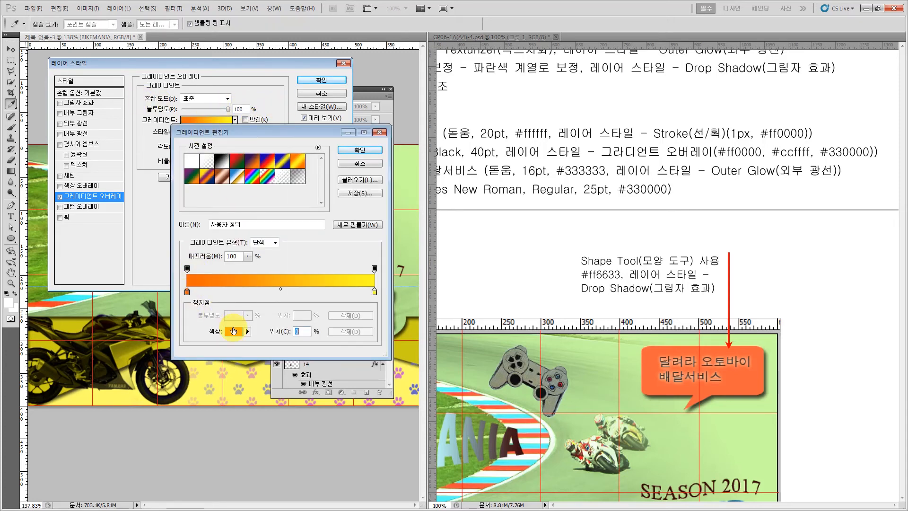
pyautogui.click(233, 331)
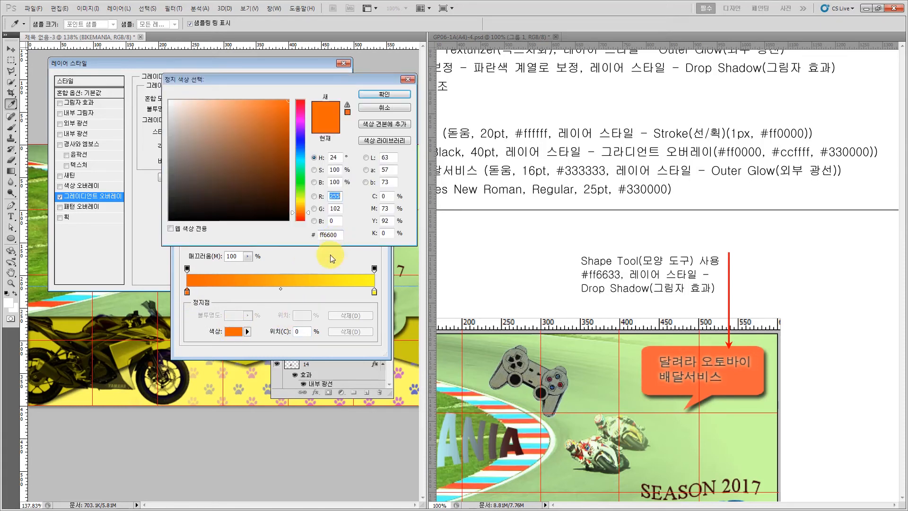
pyautogui.doubleClick(330, 236)
pyautogui.write('FF')
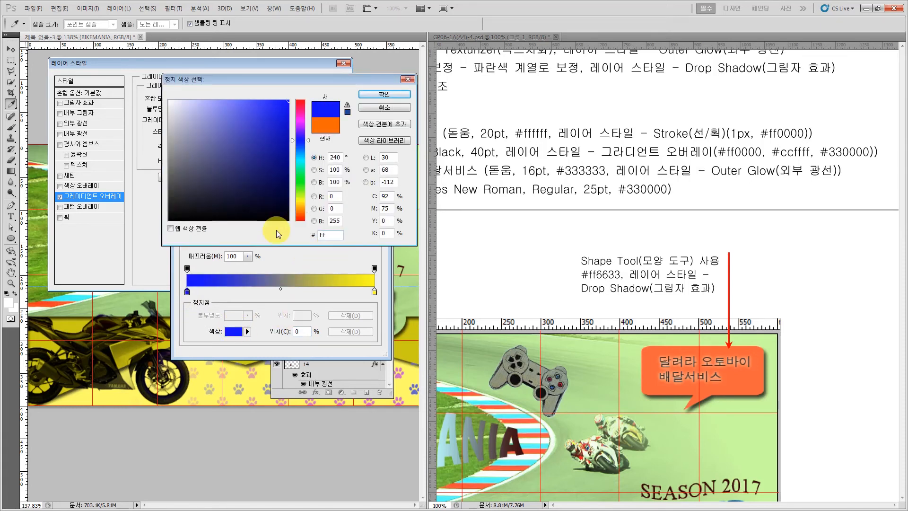
pyautogui.write('0000')
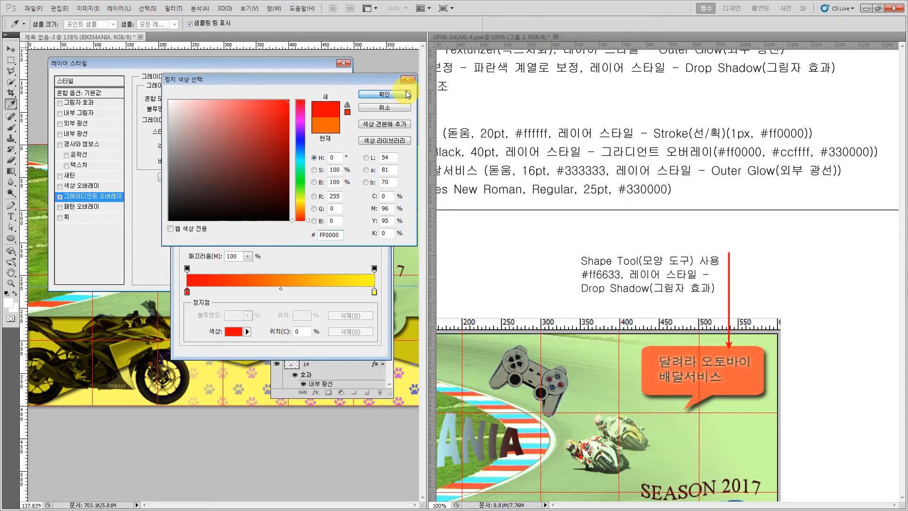
pyautogui.click(406, 94)
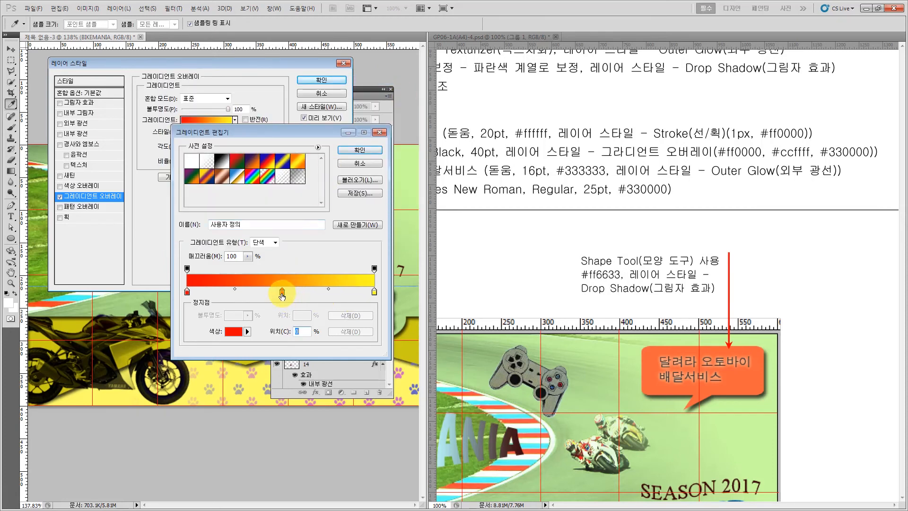
# - Add a colour stop near the gradient's middle at 51% and set its colour to #CCFFFF
pyautogui.click(282, 295)
pyautogui.click(235, 331)
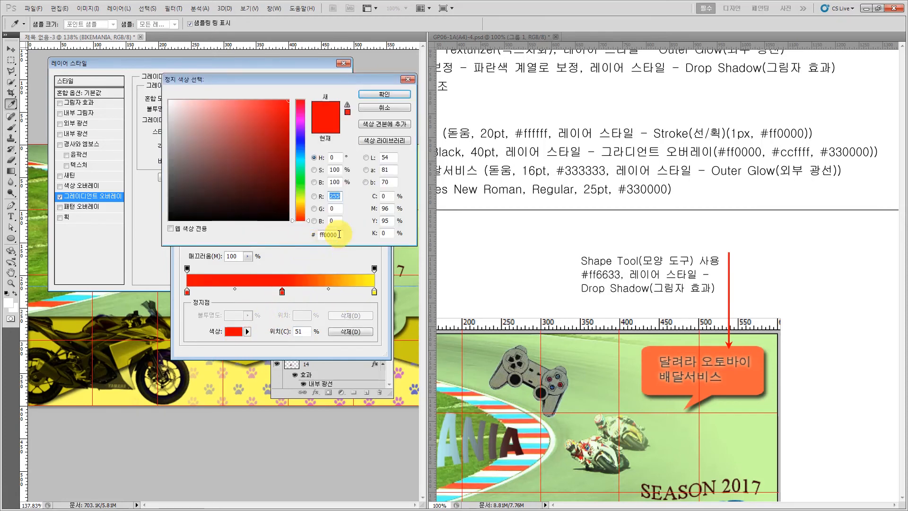
pyautogui.write('cc')
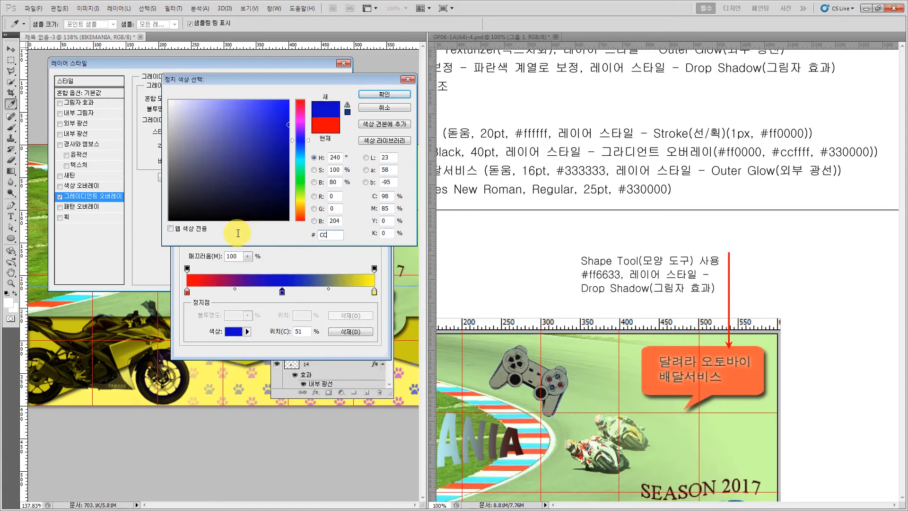
pyautogui.write('ffff')
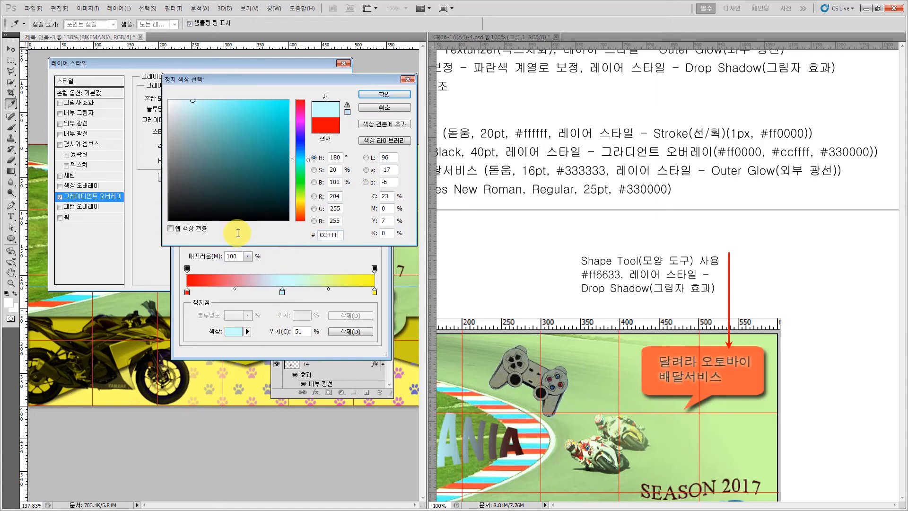
pyautogui.press('Return')
# - Set the gradient's end colour stop to #330000 and apply the gradient overlay to the BIKEMANIA text
pyautogui.click(374, 292)
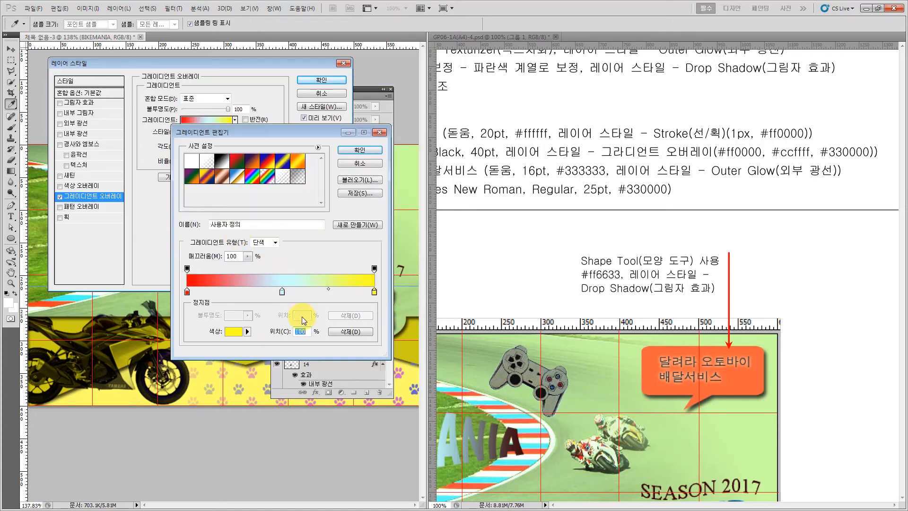
pyautogui.click(233, 331)
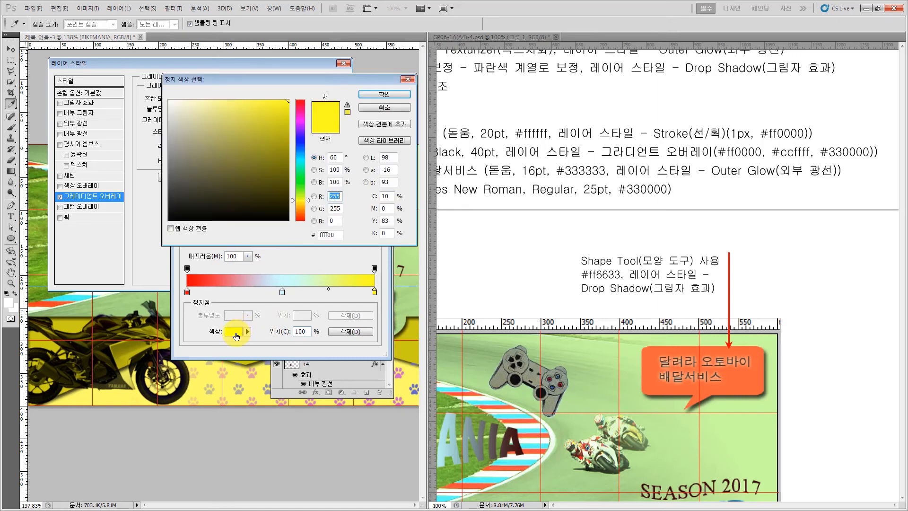
pyautogui.doubleClick(330, 234)
pyautogui.write('33')
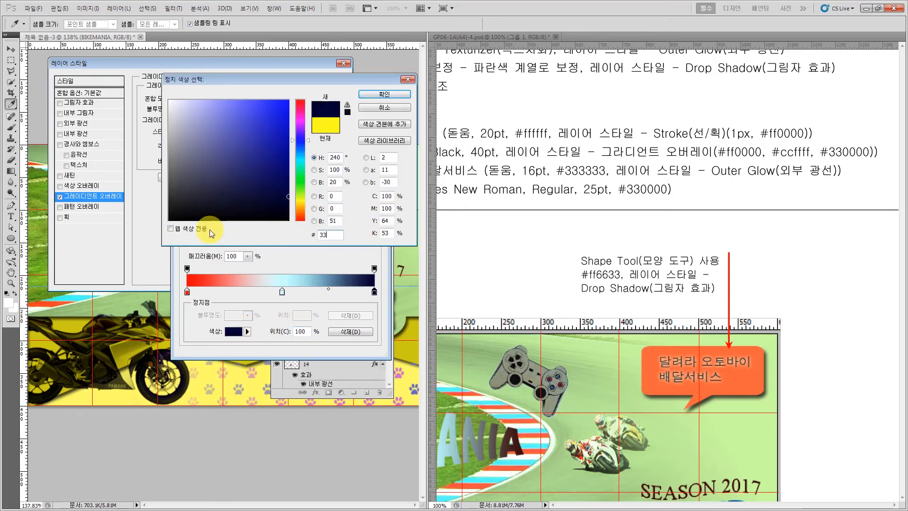
pyautogui.write('0000')
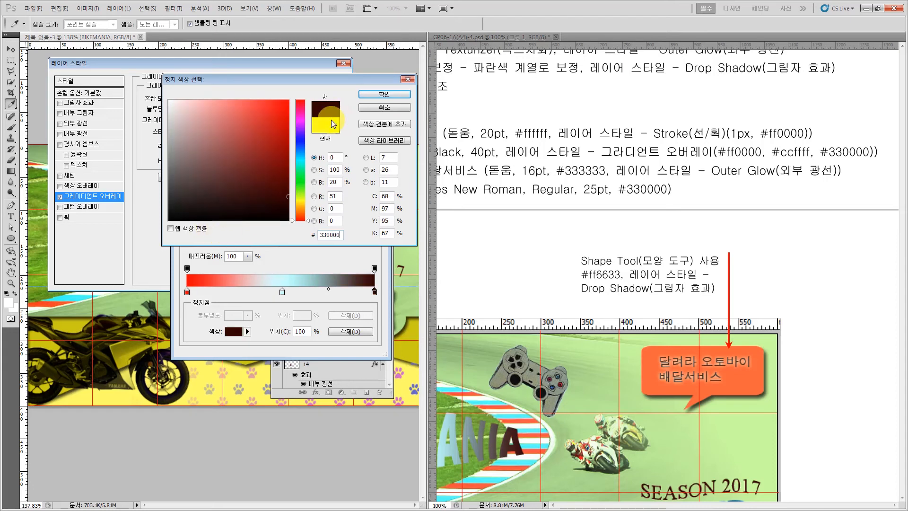
pyautogui.press('Return')
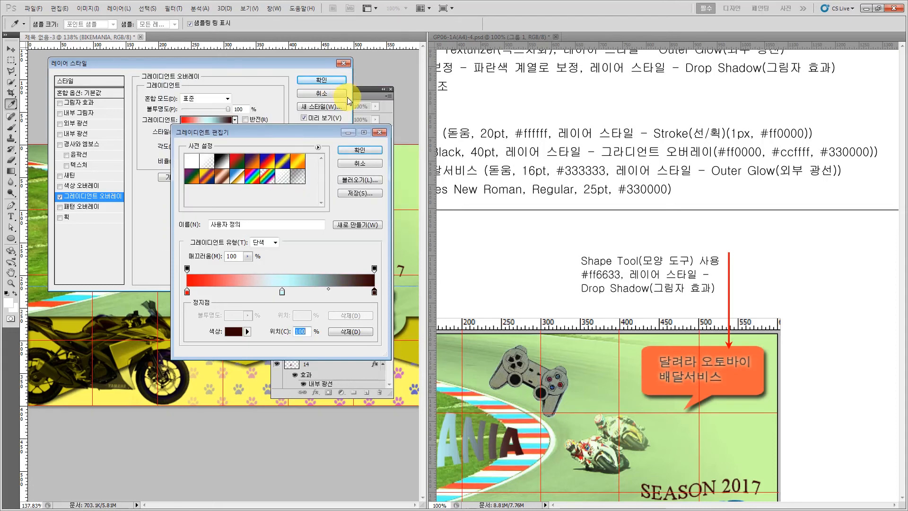
pyautogui.click(360, 150)
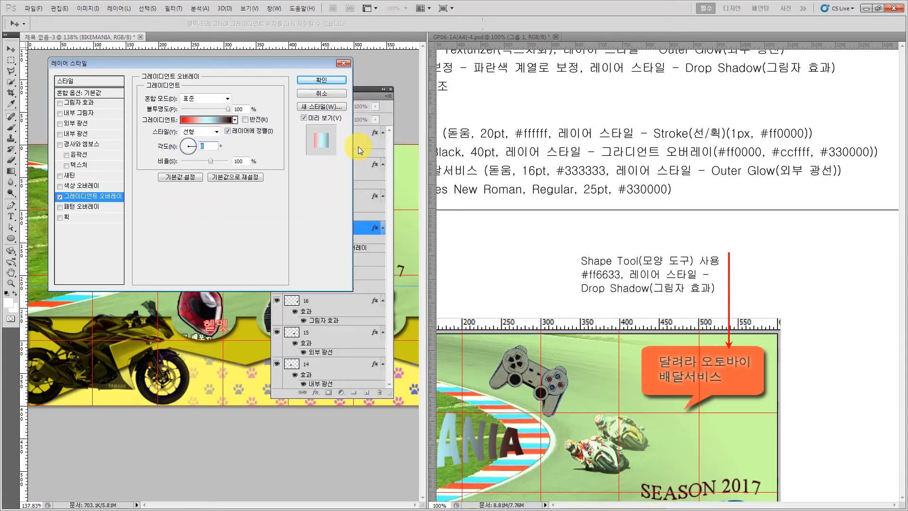
pyautogui.moveTo(252, 61); pyautogui.dragTo(263, 381)
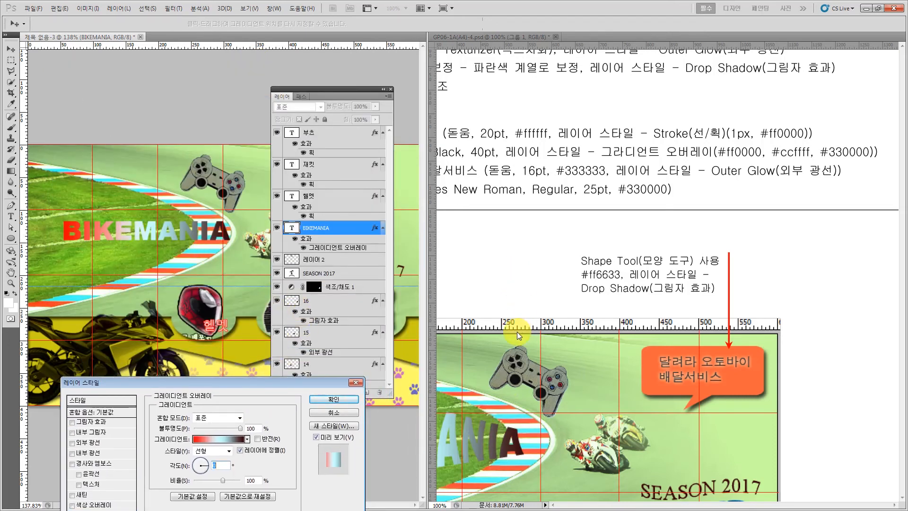
pyautogui.click(333, 399)
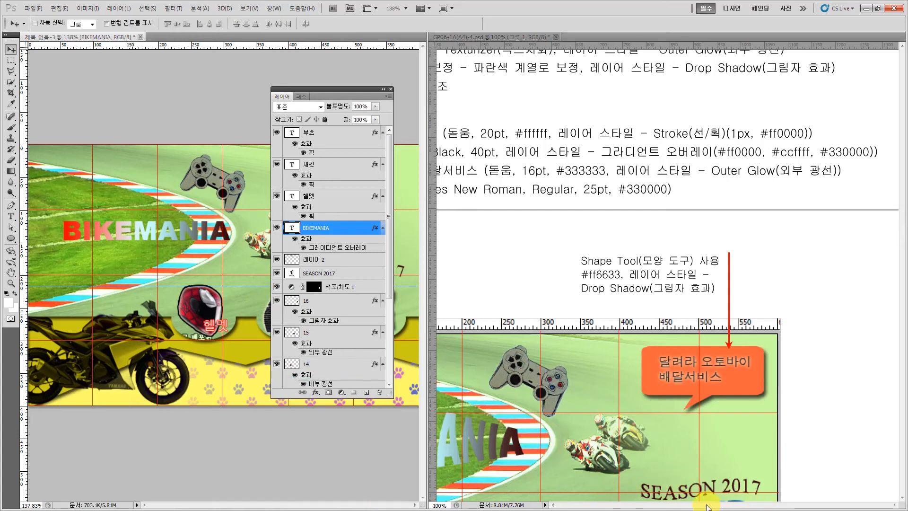
# - Warp the BIKEMANIA text with the fan-shaped 부채꼴 style, vertical orientation and a +20% bend
pyautogui.moveTo(709, 505); pyautogui.dragTo(662, 506)
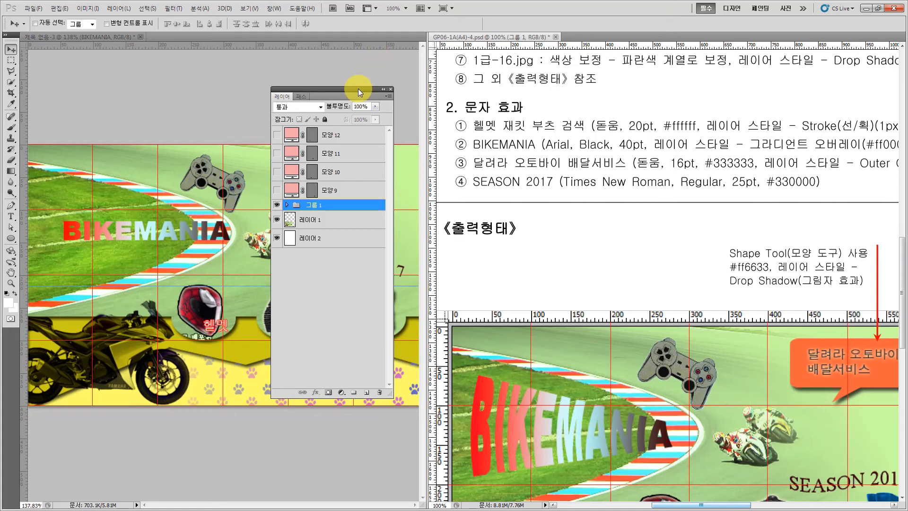
pyautogui.moveTo(358, 89); pyautogui.dragTo(370, 468)
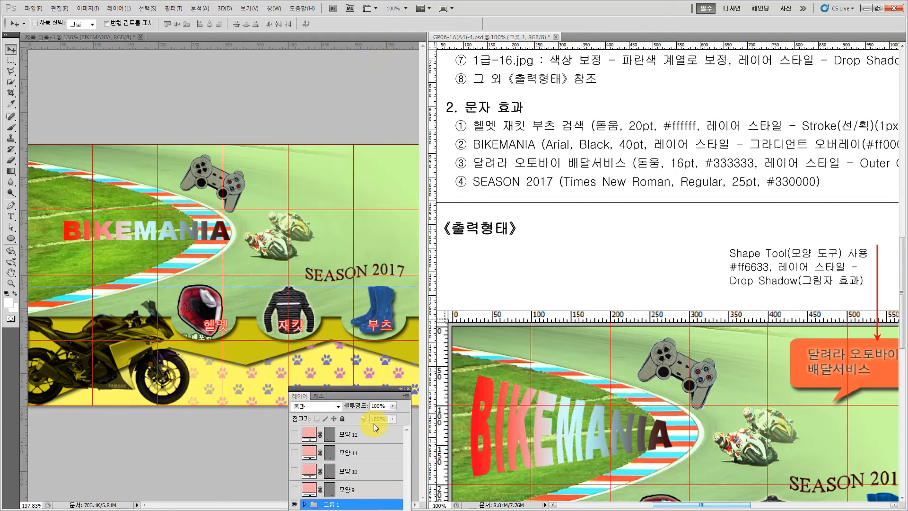
pyautogui.click(11, 216)
pyautogui.click(80, 232)
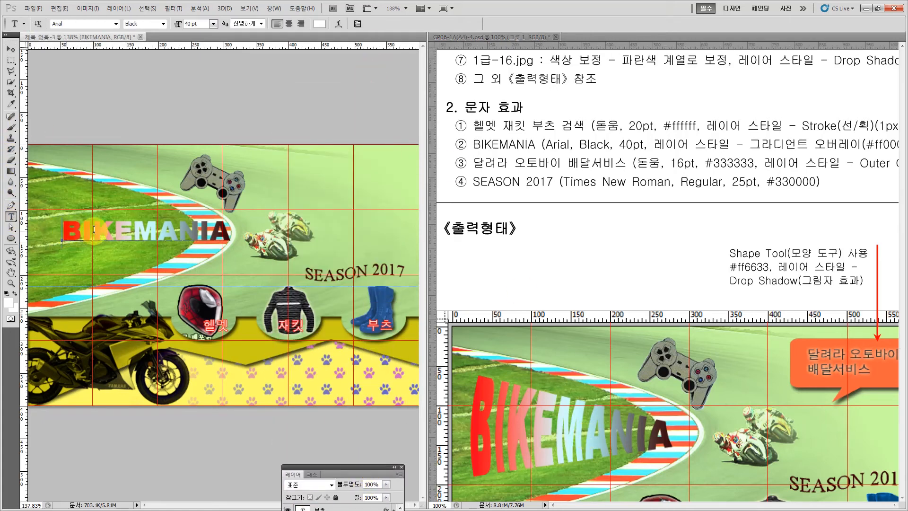
pyautogui.moveTo(94, 230); pyautogui.dragTo(225, 230)
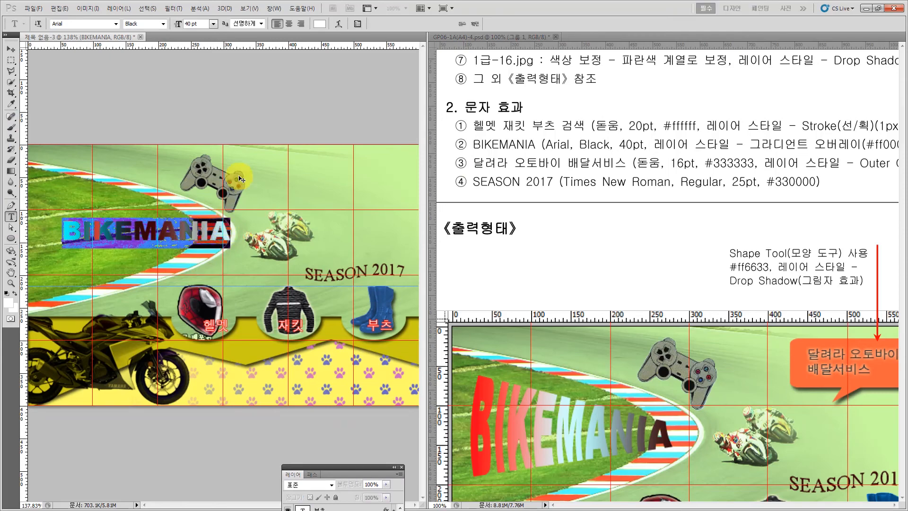
pyautogui.click(338, 23)
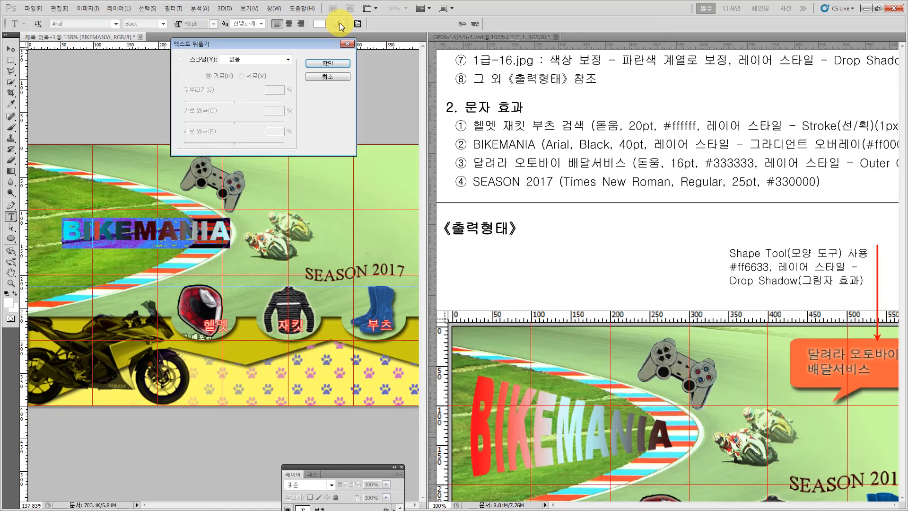
pyautogui.click(279, 57)
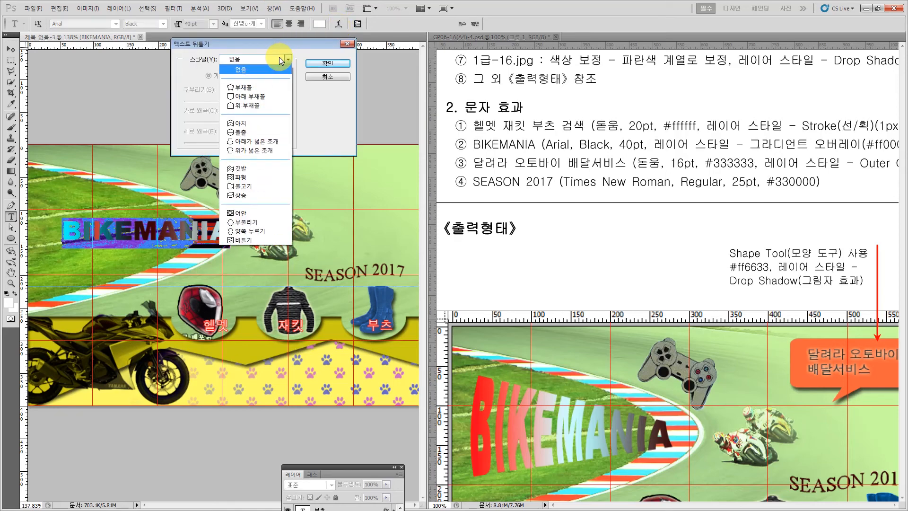
pyautogui.click(255, 90)
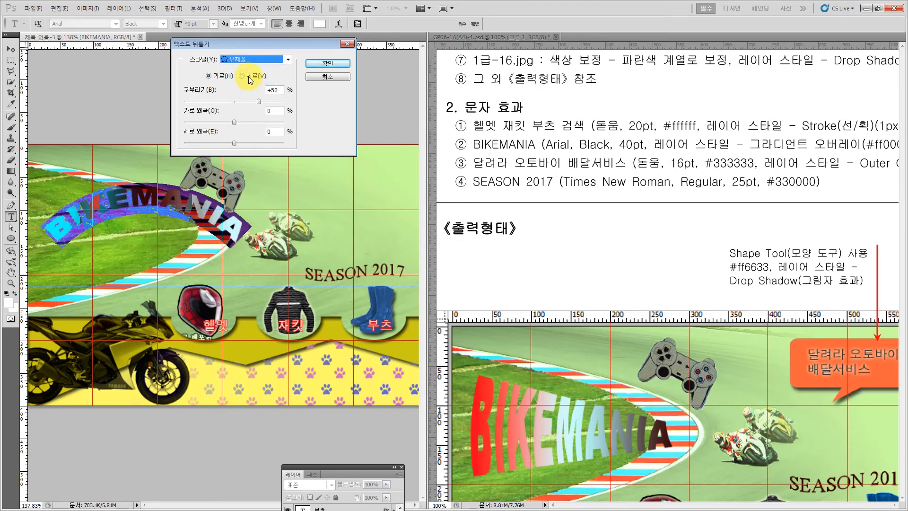
pyautogui.click(247, 75)
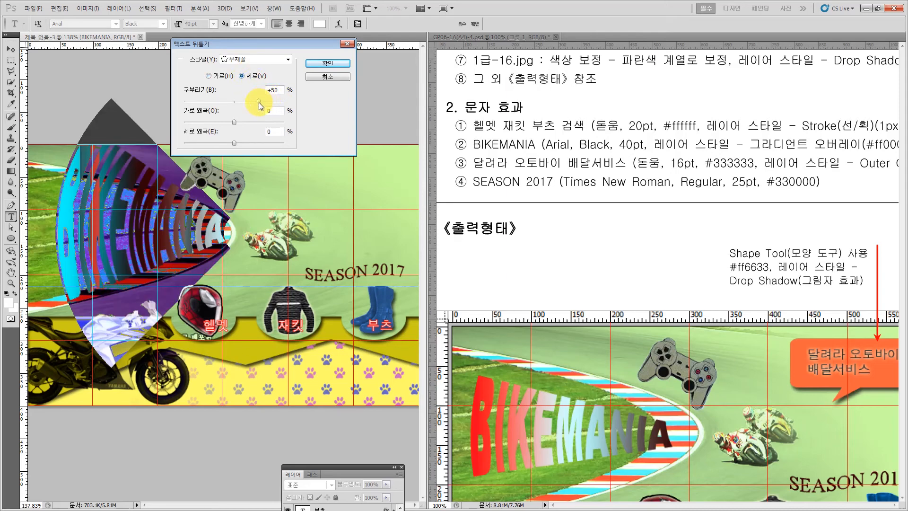
pyautogui.moveTo(260, 102); pyautogui.dragTo(244, 104)
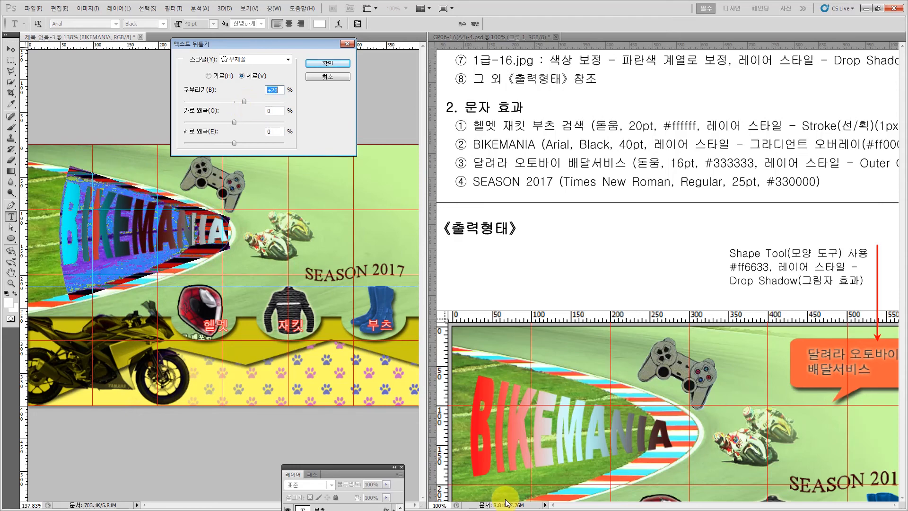
pyautogui.click(330, 66)
# - Move the warped BIKEMANIA text slightly left and down over the grass, matching the reference
pyautogui.click(11, 51)
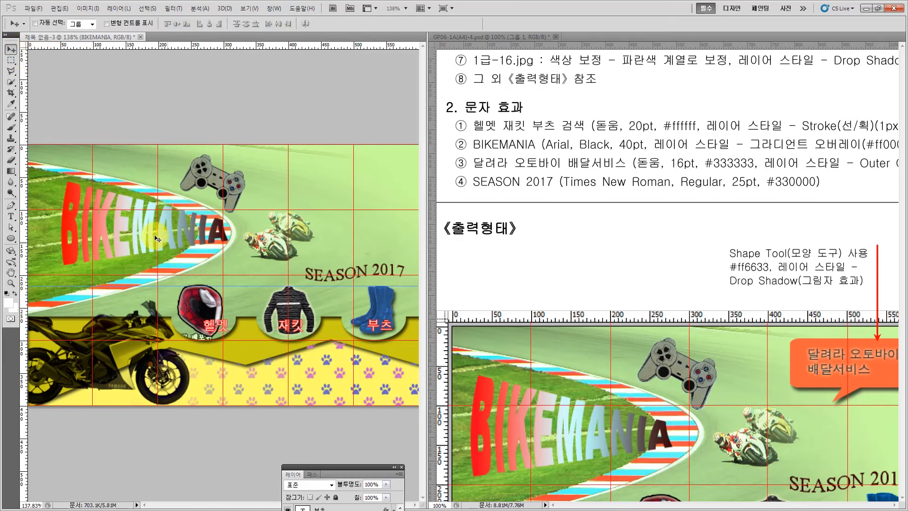
pyautogui.moveTo(132, 235); pyautogui.dragTo(132, 240)
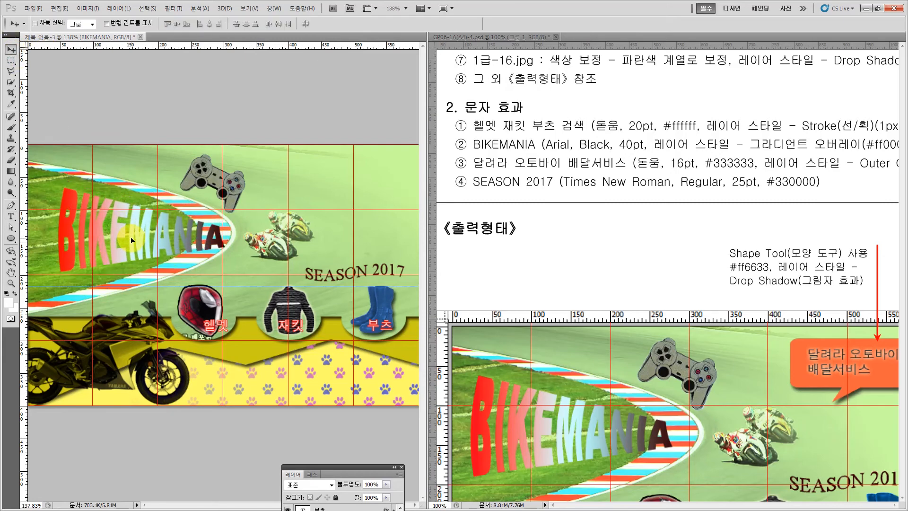
pyautogui.moveTo(132, 240); pyautogui.dragTo(115, 236)
# - Draw a rounded-rectangle speech bubble custom shape about 155 px wide and 78 px high, above and beside the motorcycle racers
pyautogui.press('h')
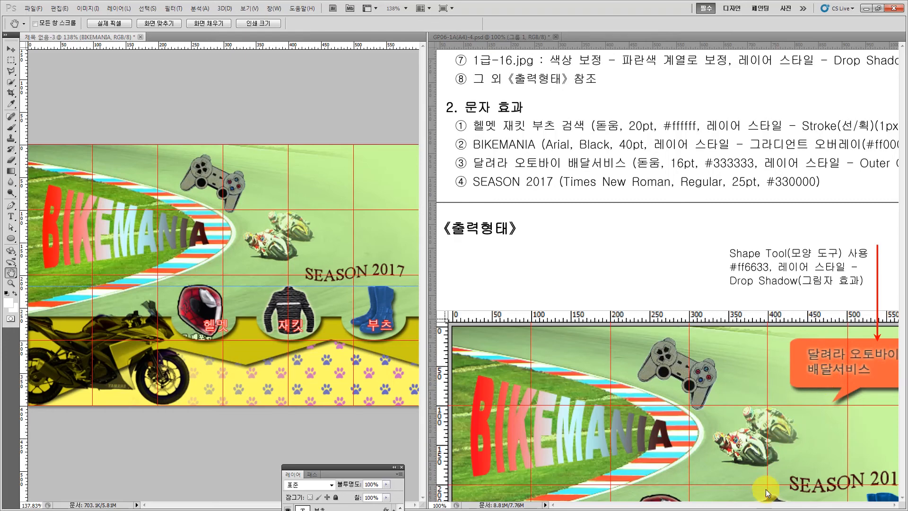
pyautogui.moveTo(740, 507); pyautogui.dragTo(766, 507)
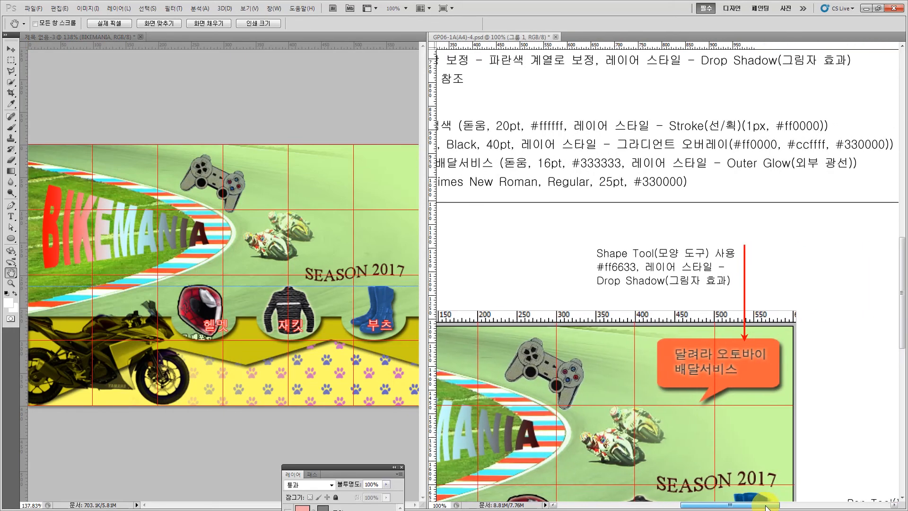
pyautogui.click(287, 181)
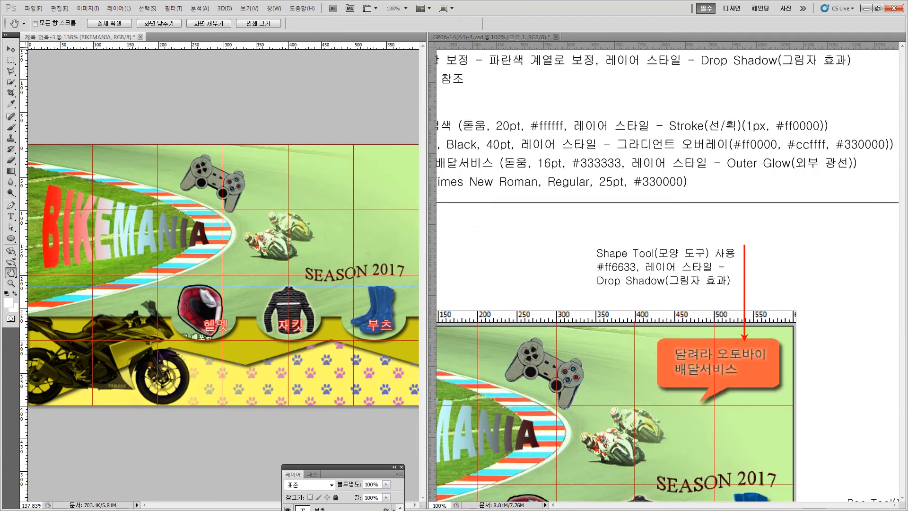
pyautogui.click(12, 238)
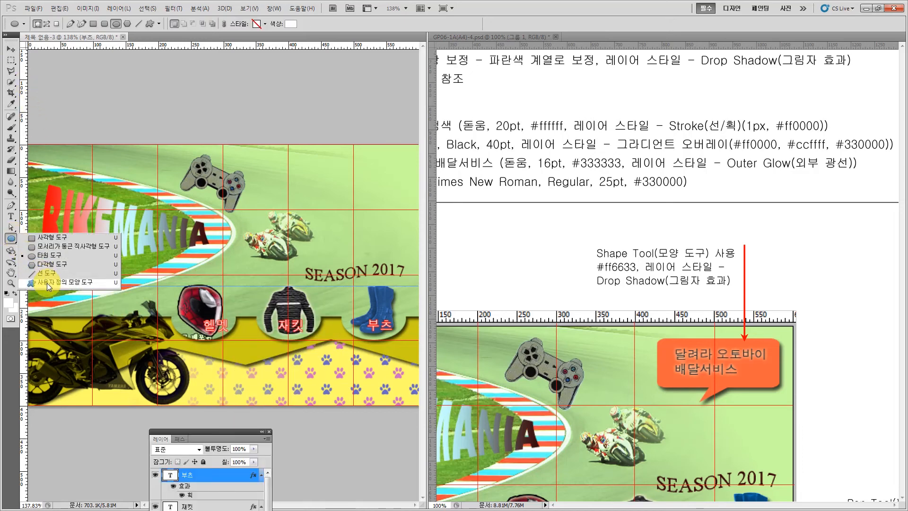
pyautogui.click(47, 282)
pyautogui.click(195, 23)
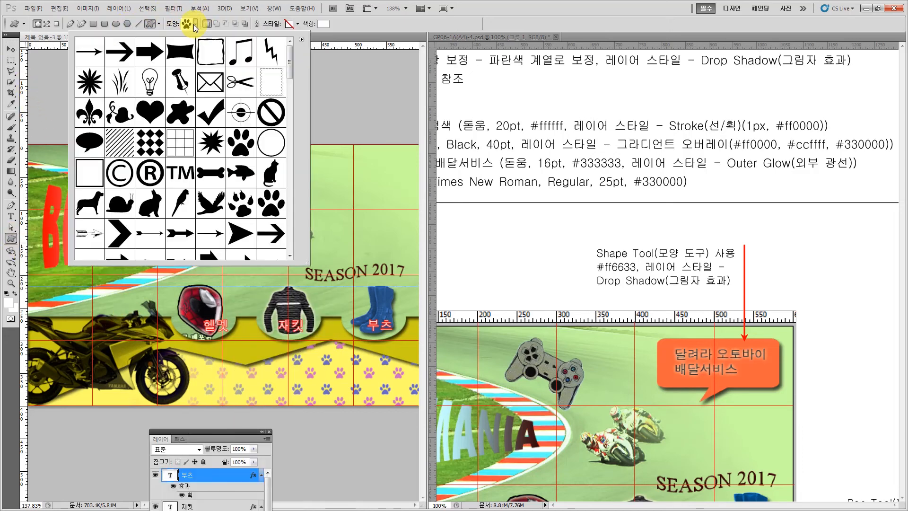
pyautogui.moveTo(291, 73); pyautogui.dragTo(289, 156)
pyautogui.scroll(-5, 290, 156)
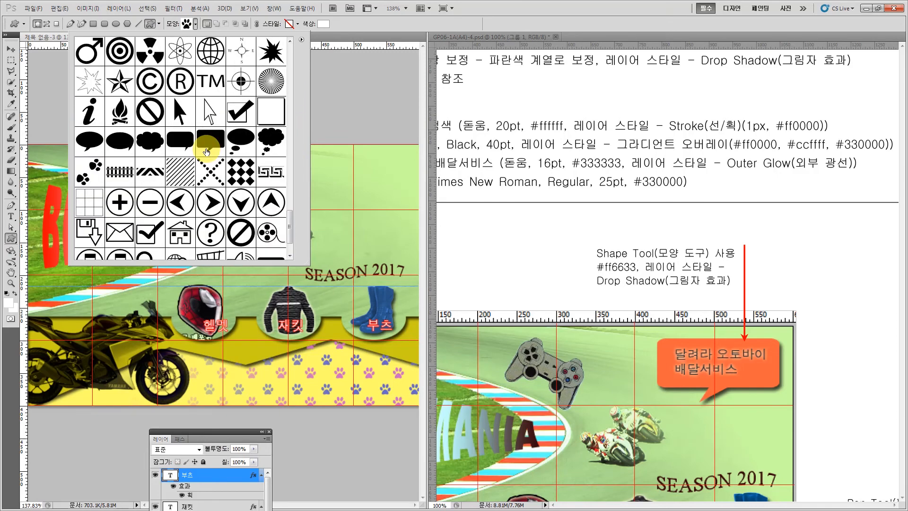
pyautogui.click(207, 151)
pyautogui.click(206, 151)
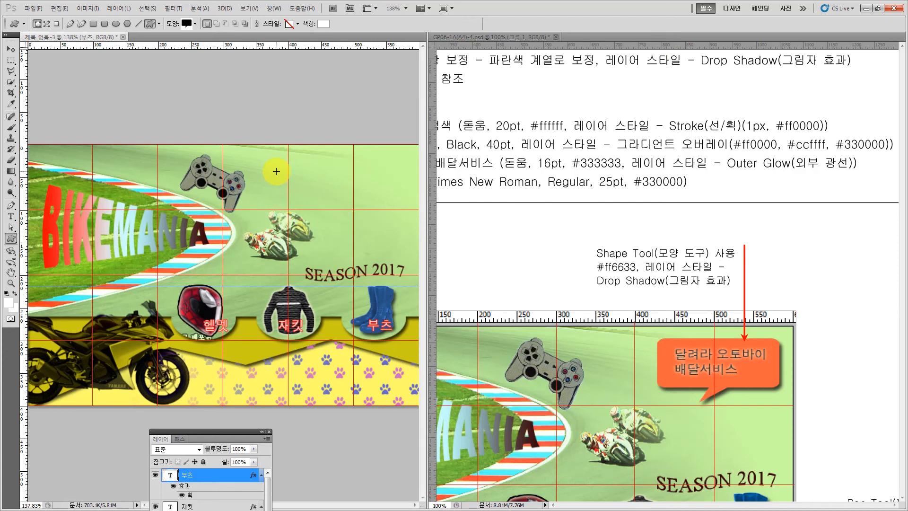
pyautogui.moveTo(270, 178); pyautogui.dragTo(372, 229)
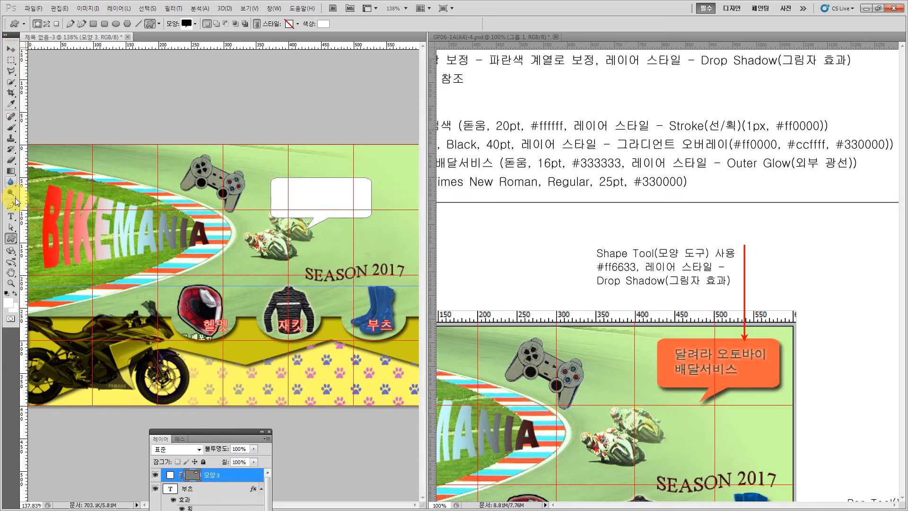
# - Move the speech bubble up and right into the canvas's upper-right area, clear of the racers
pyautogui.moveTo(11, 227); pyautogui.dragTo(47, 227)
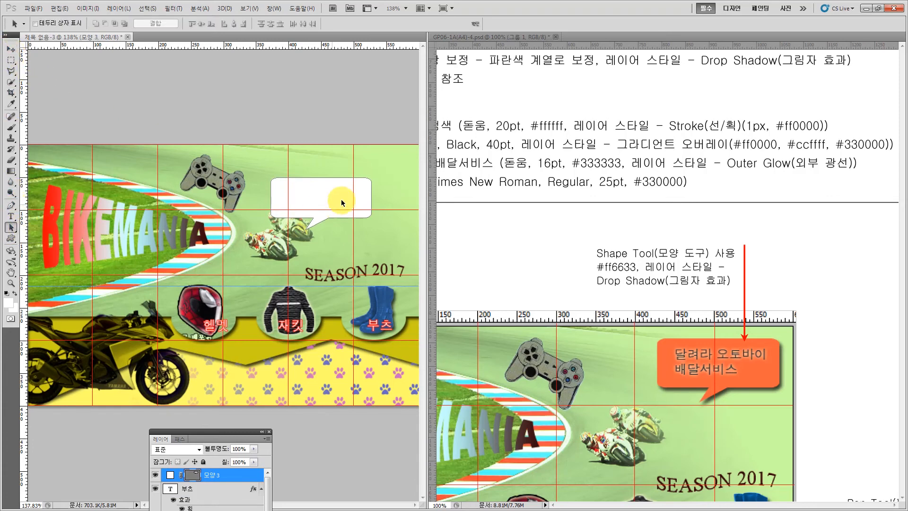
pyautogui.moveTo(325, 197); pyautogui.dragTo(358, 175)
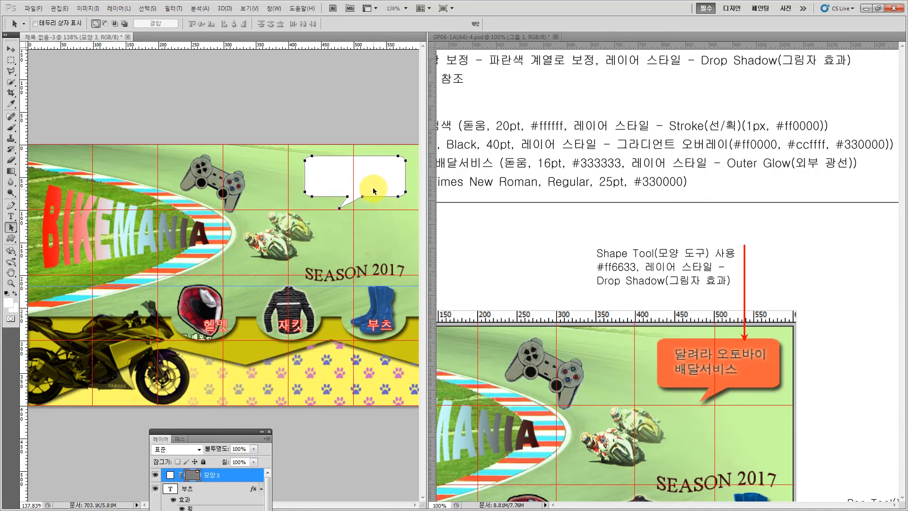
pyautogui.click(383, 202)
# - Set the speech bubble's fill colour to #ff6633
pyautogui.moveTo(199, 433); pyautogui.dragTo(201, 227)
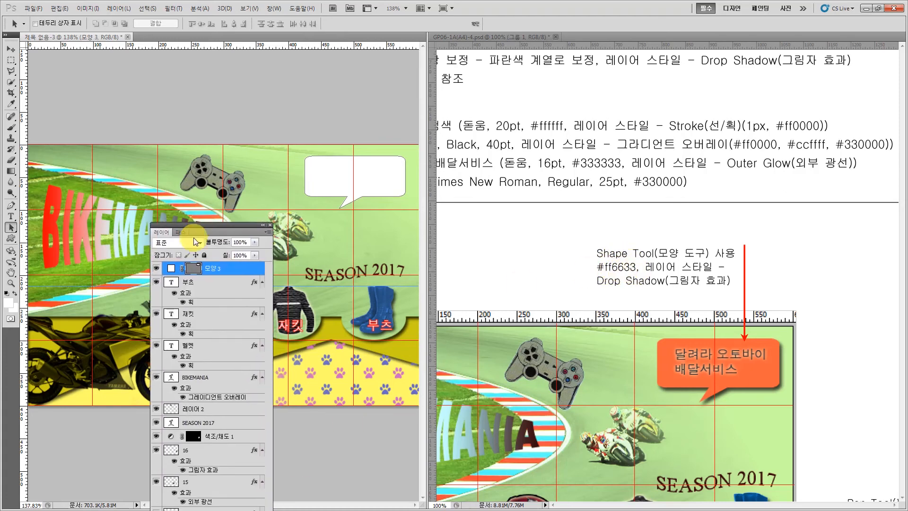
pyautogui.doubleClick(171, 268)
pyautogui.click(379, 94)
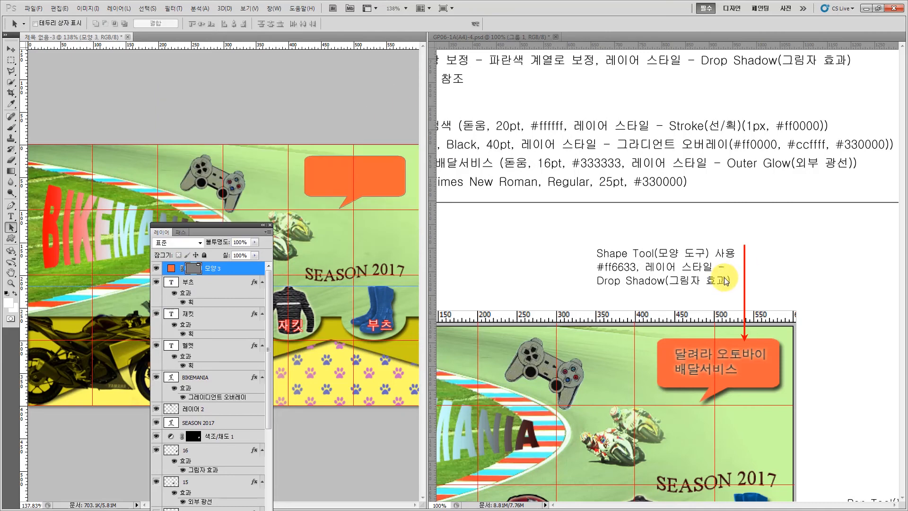
# - Apply a Drop Shadow layer style to the speech bubble with 75% opacity, 120° angle, 5 px distance and 5 px size
pyautogui.moveTo(221, 225); pyautogui.dragTo(223, 132)
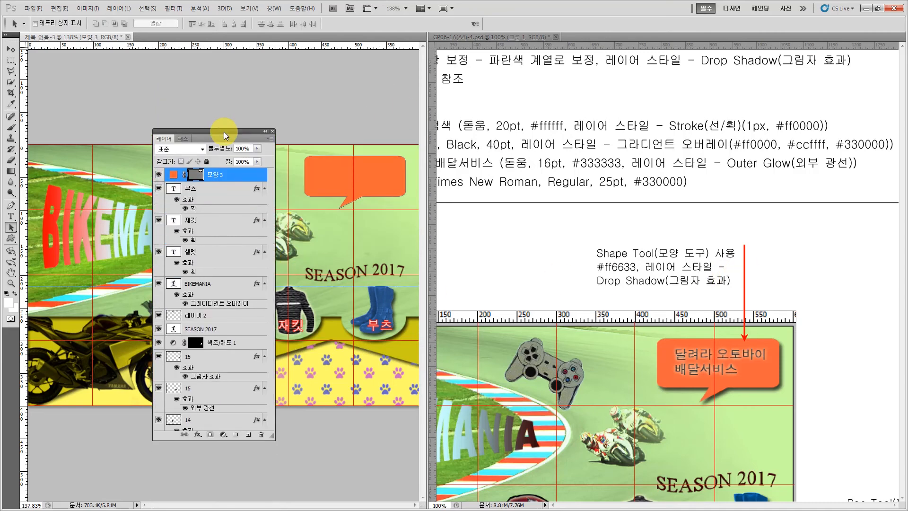
pyautogui.click(199, 435)
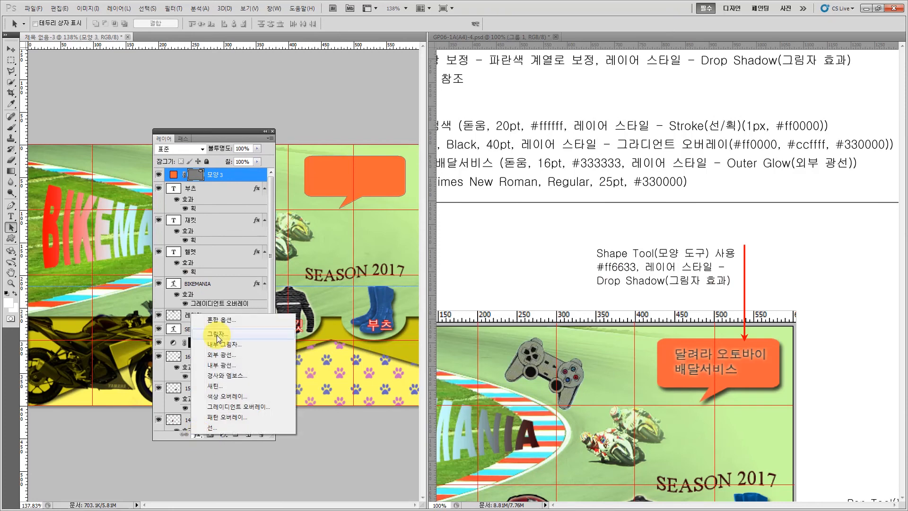
pyautogui.click(217, 335)
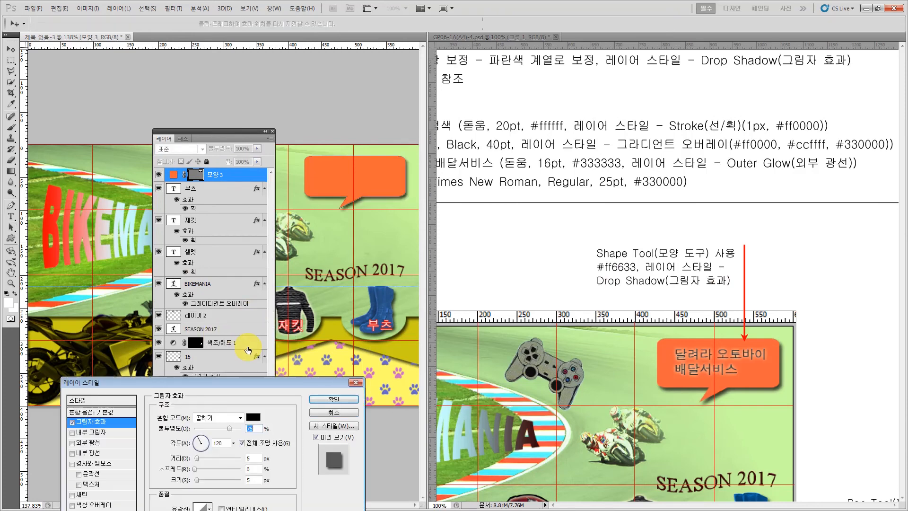
pyautogui.click(333, 402)
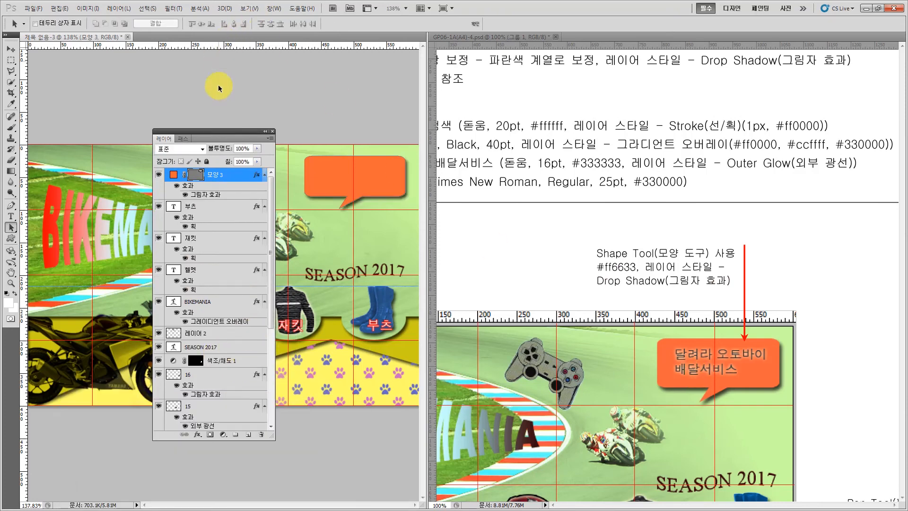
# - Add a two-line text below the speech bubble reading 달려라 오토바이 and 배달서비스
pyautogui.moveTo(212, 130); pyautogui.dragTo(168, 320)
pyautogui.press('t')
pyautogui.click(262, 220)
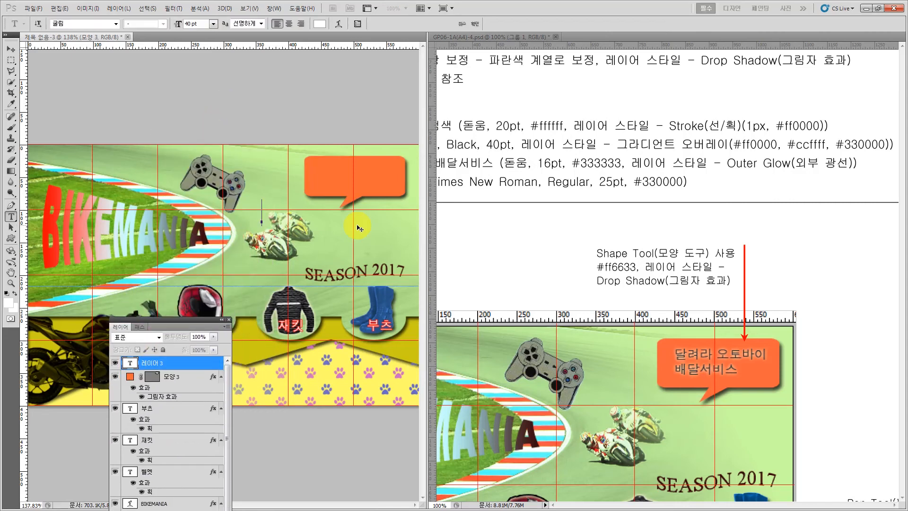
pyautogui.write('달려라 옽')
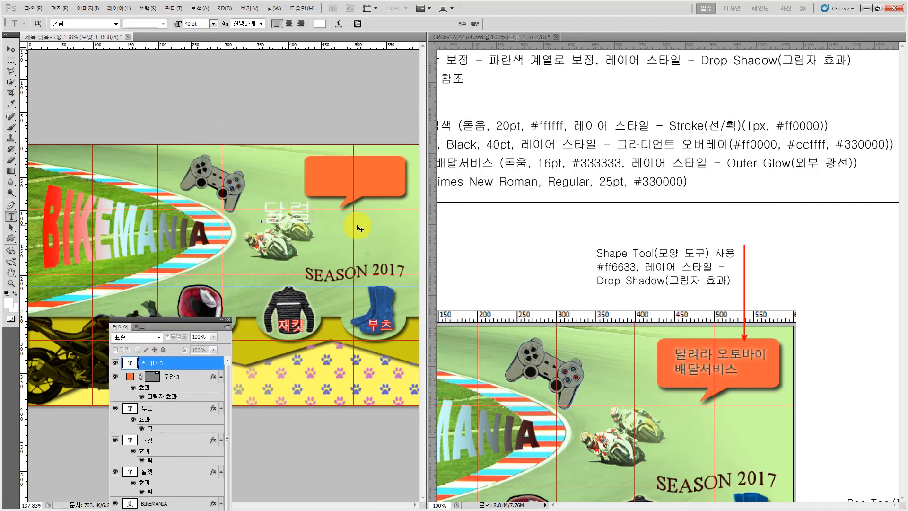
pyautogui.write('토바')
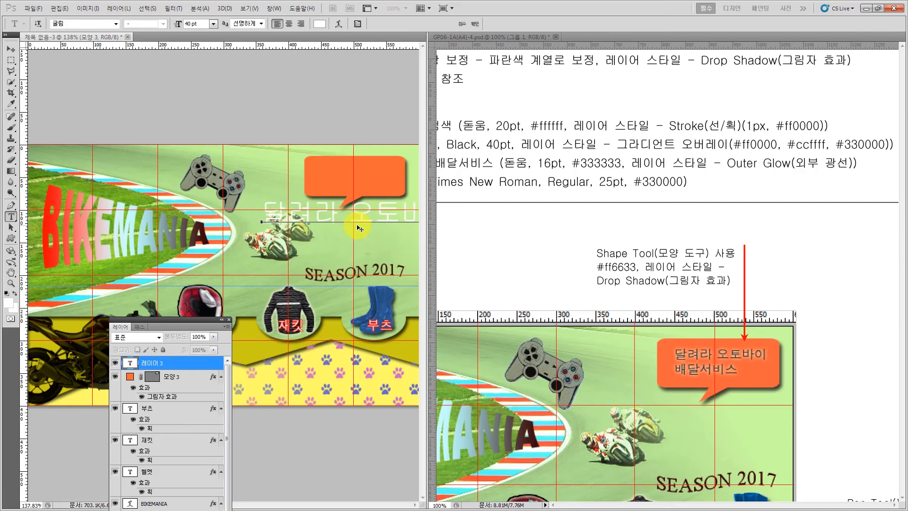
pyautogui.press('Return')
pyautogui.write('배달서비스')
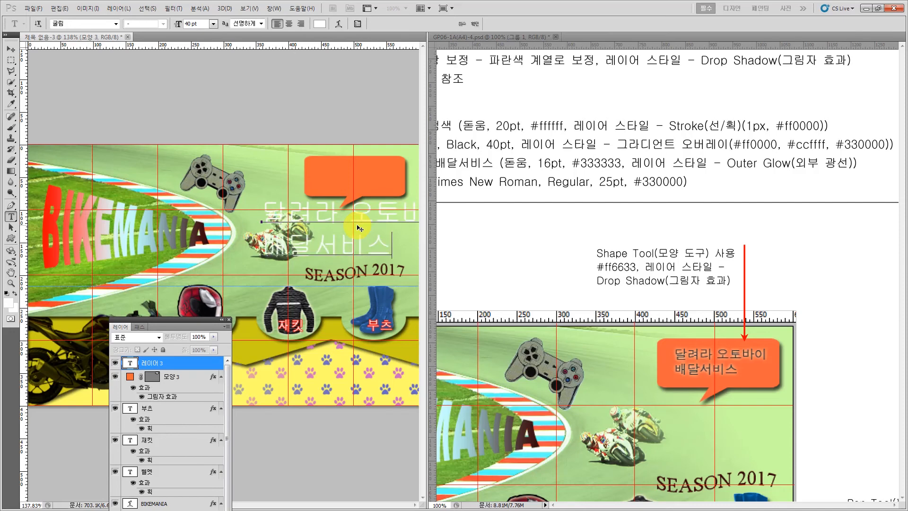
pyautogui.hotkey('ctrl', 'Return')
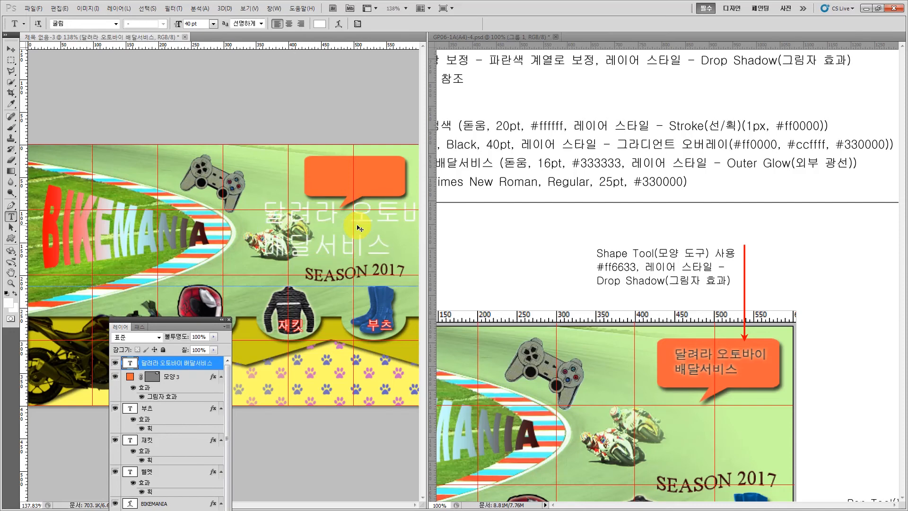
# - Set the two-line delivery-service text to the 돋움 font at 16 pt
pyautogui.click(11, 272)
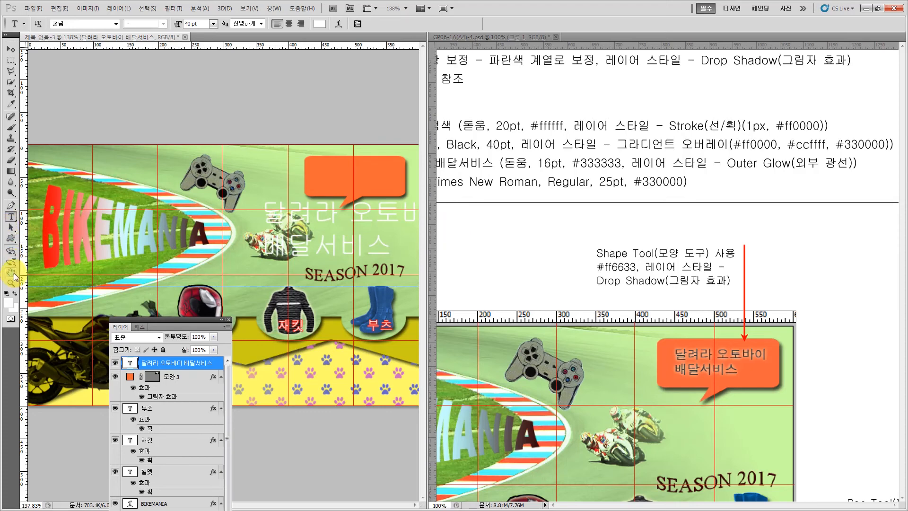
pyautogui.click(516, 232)
pyautogui.moveTo(516, 232); pyautogui.dragTo(662, 247)
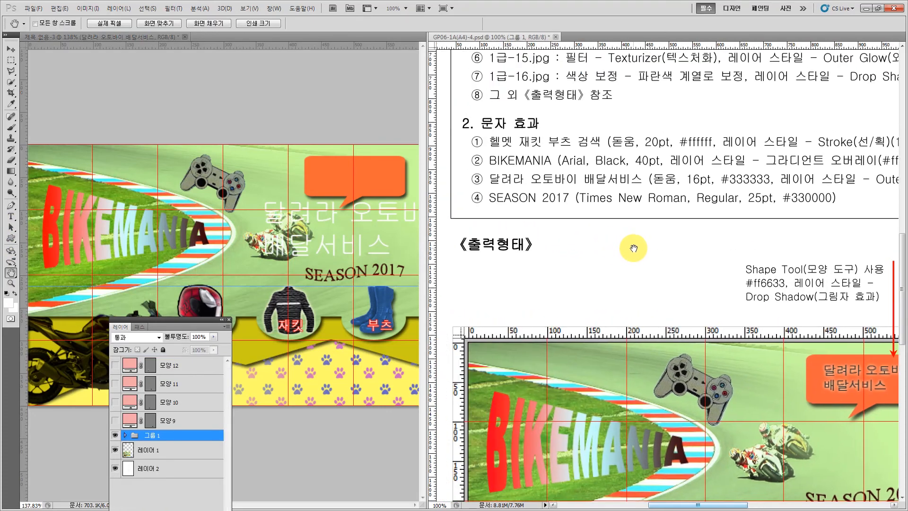
pyautogui.click(10, 216)
pyautogui.moveTo(263, 213); pyautogui.dragTo(432, 256)
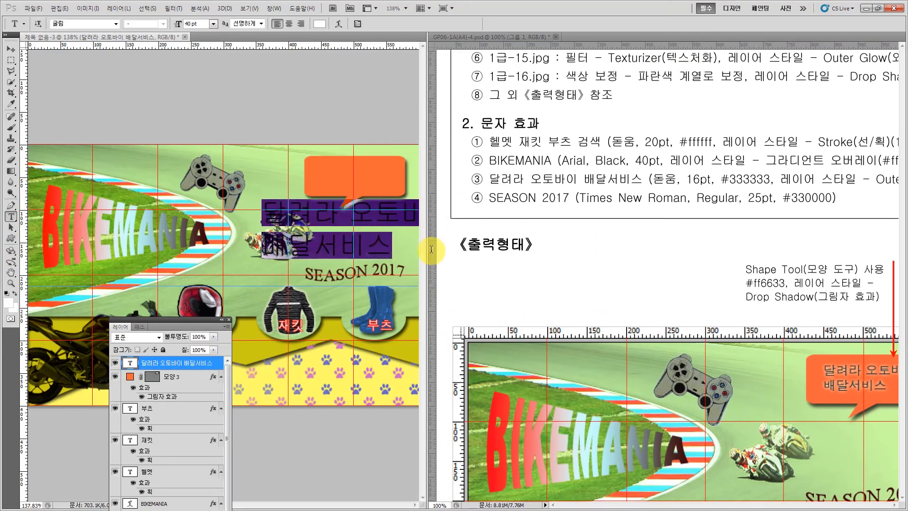
pyautogui.click(62, 23)
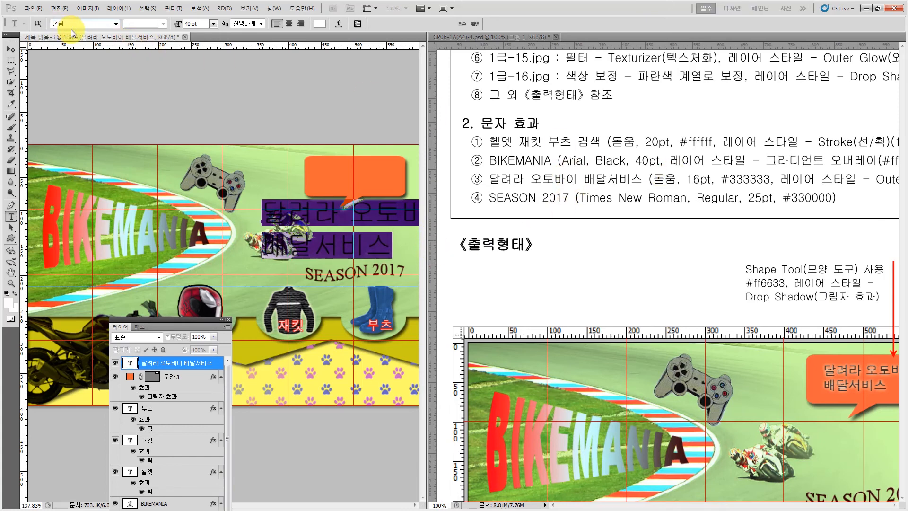
pyautogui.write('도')
pyautogui.write('움')
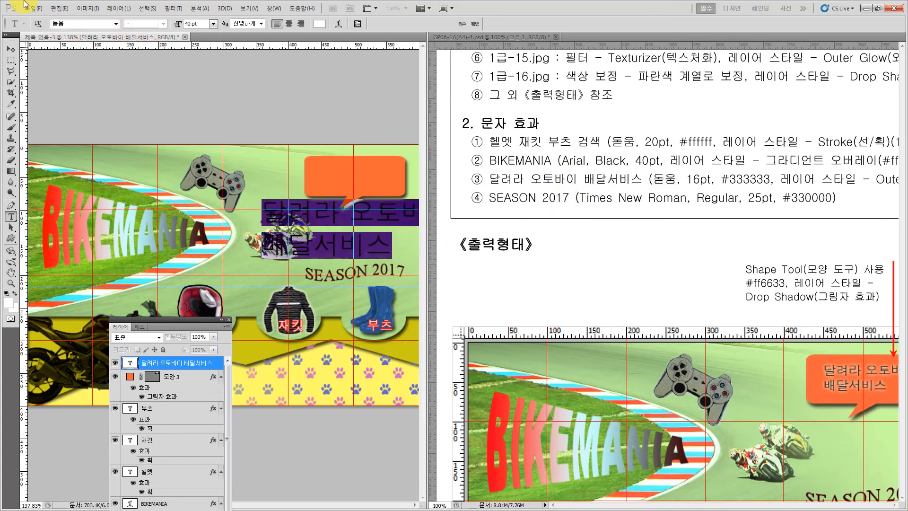
pyautogui.click(204, 23)
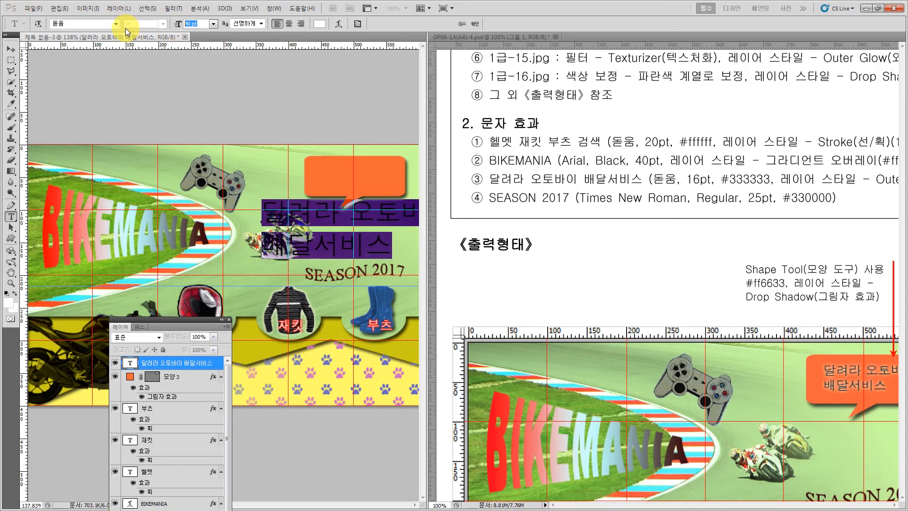
pyautogui.write('16')
pyautogui.press('Return')
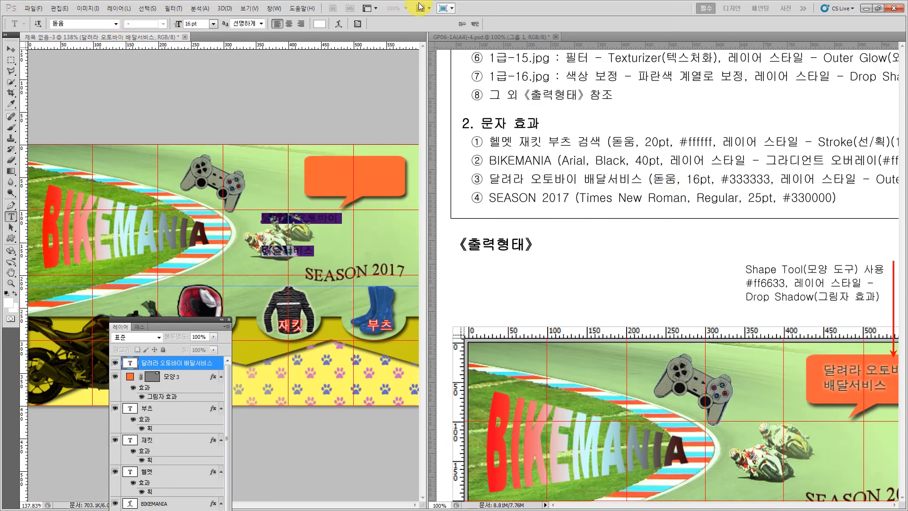
# - Set the delivery-service text's colour to #333333
pyautogui.click(320, 23)
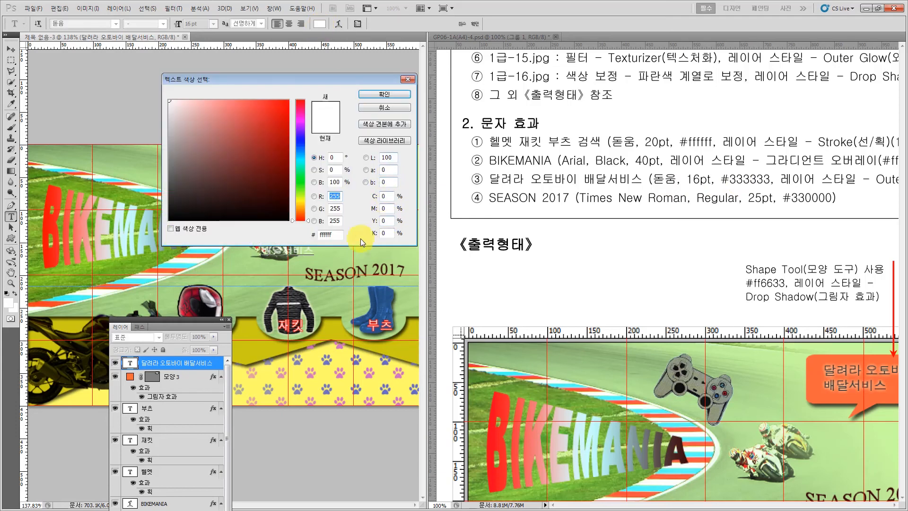
pyautogui.doubleClick(331, 235)
pyautogui.write('333333')
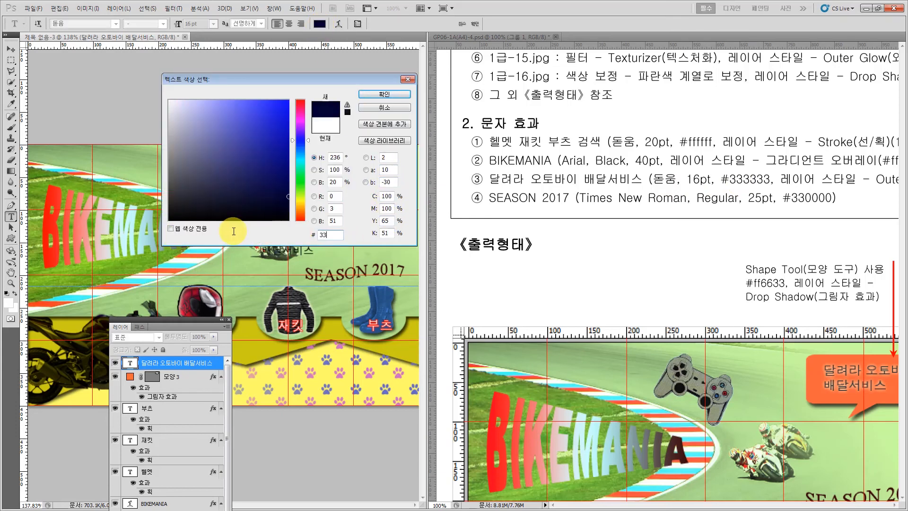
pyautogui.press('Return')
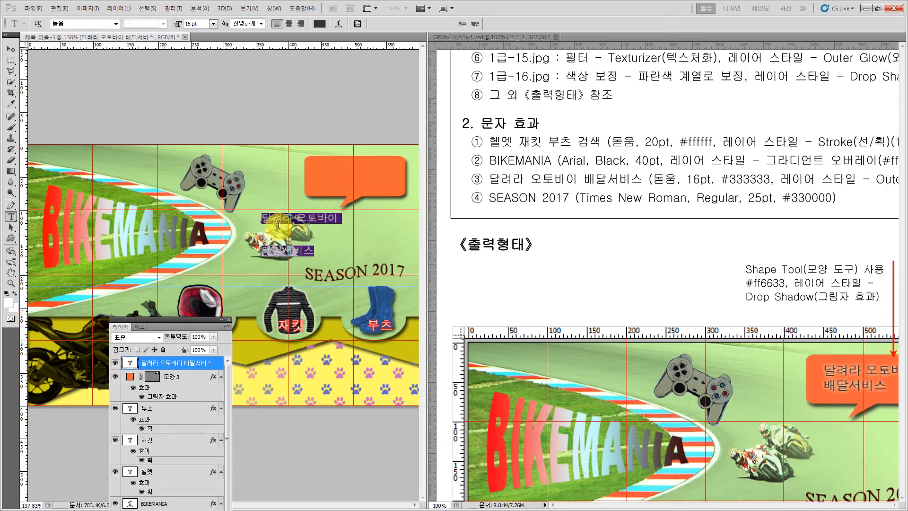
# - Set the line spacing of the delivery-service text to automatic (자동)
pyautogui.click(358, 23)
pyautogui.click(311, 85)
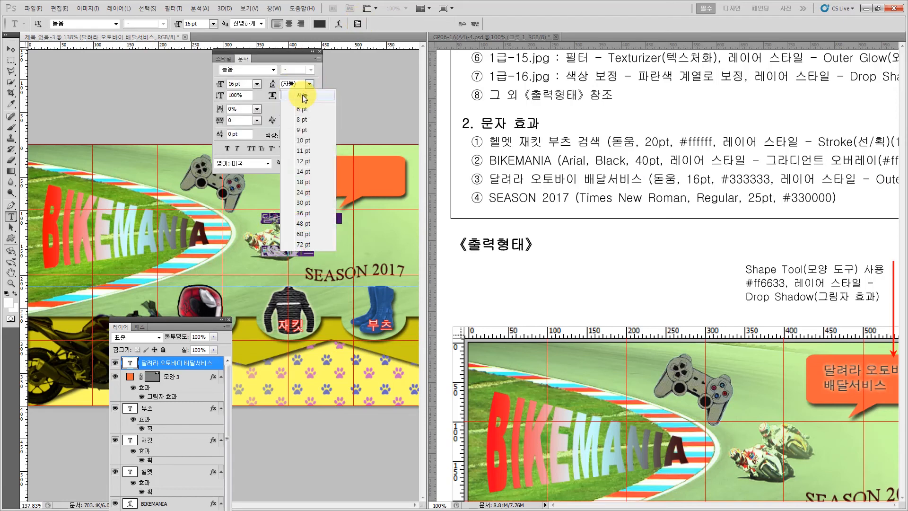
pyautogui.click(302, 94)
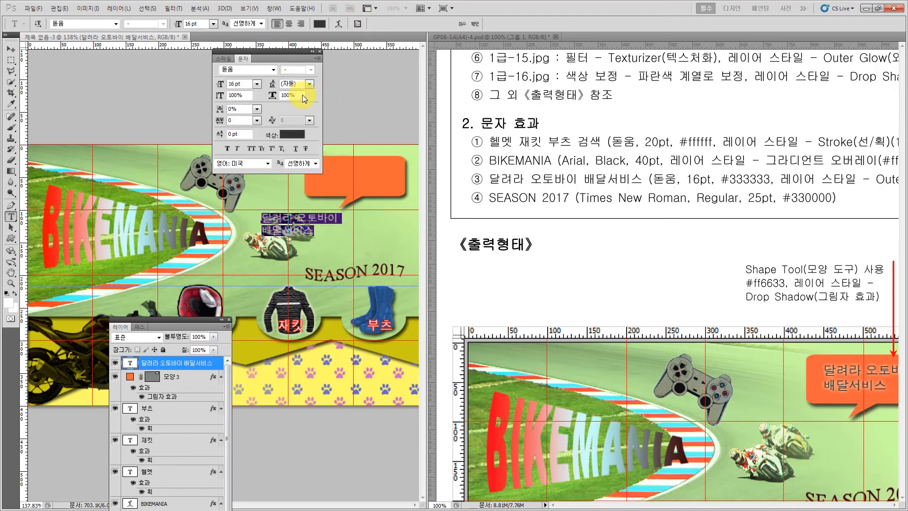
# - Move the delivery-service text into the orange speech bubble
pyautogui.click(10, 53)
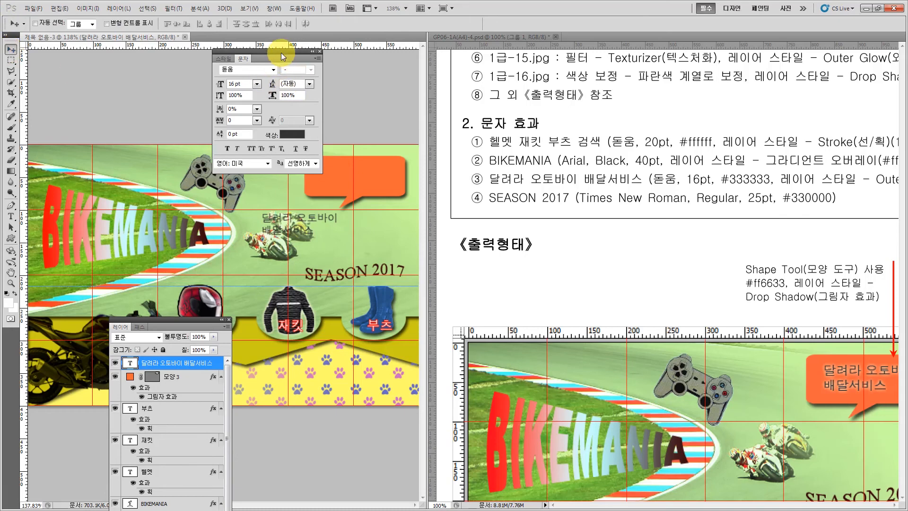
pyautogui.moveTo(281, 52); pyautogui.dragTo(301, 413)
pyautogui.moveTo(278, 232); pyautogui.dragTo(326, 172)
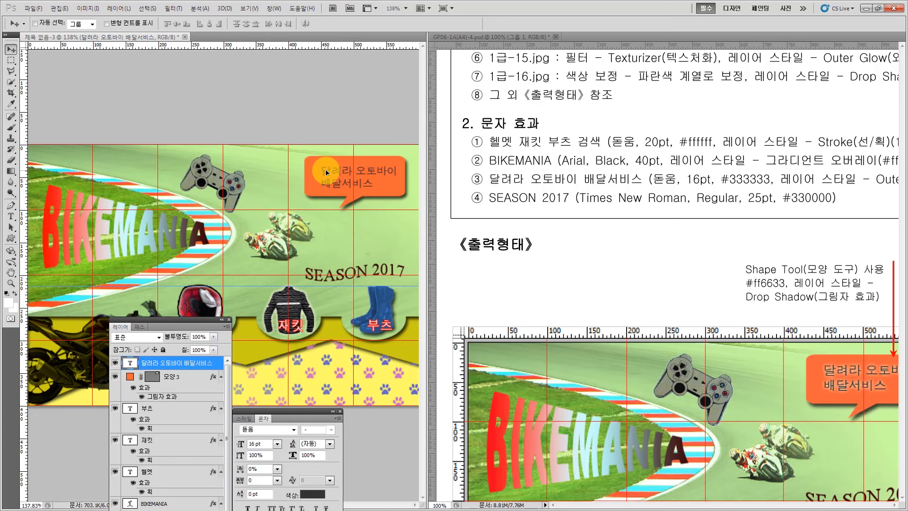
# - Apply an Outer Glow layer style to the delivery-service text, keeping the layer list clear of the speech bubble
pyautogui.hotkey('ctrl', 'space')
pyautogui.moveTo(273, 139); pyautogui.dragTo(470, 290)
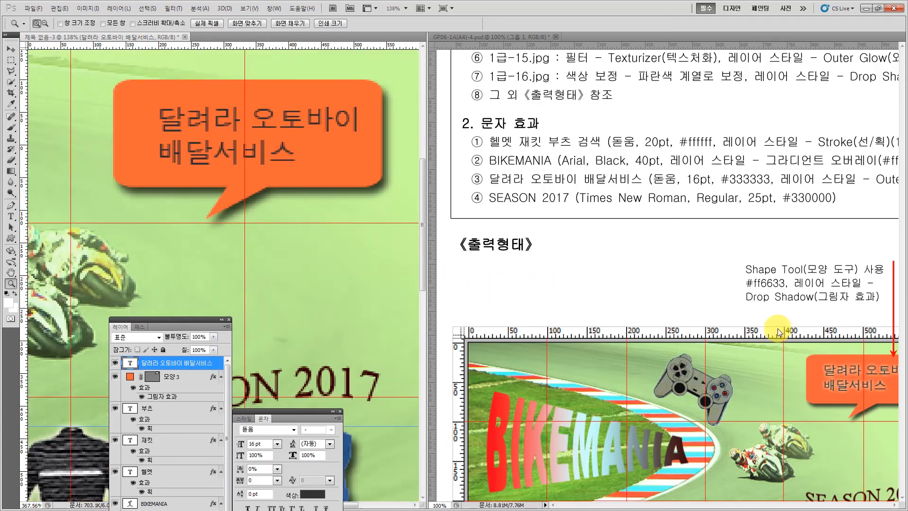
pyautogui.press('space')
pyautogui.moveTo(798, 263); pyautogui.dragTo(653, 262)
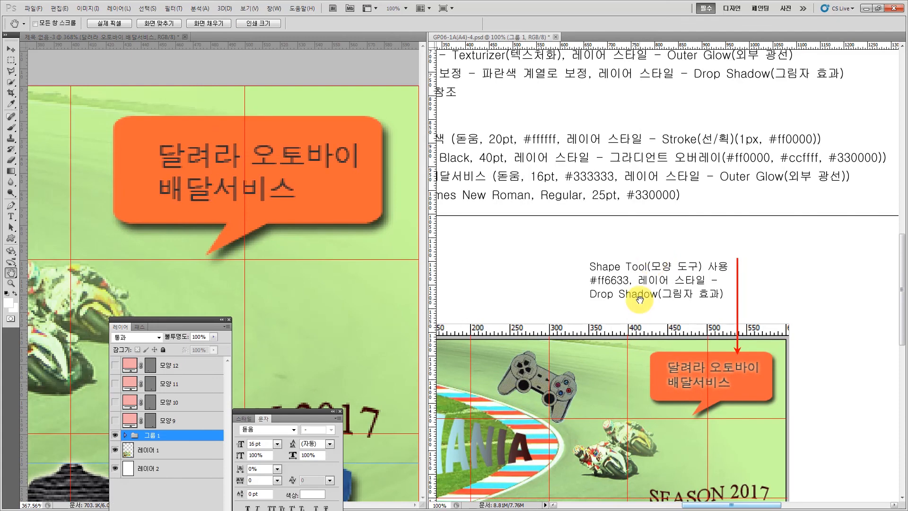
pyautogui.click(11, 49)
pyautogui.moveTo(176, 319); pyautogui.dragTo(110, 107)
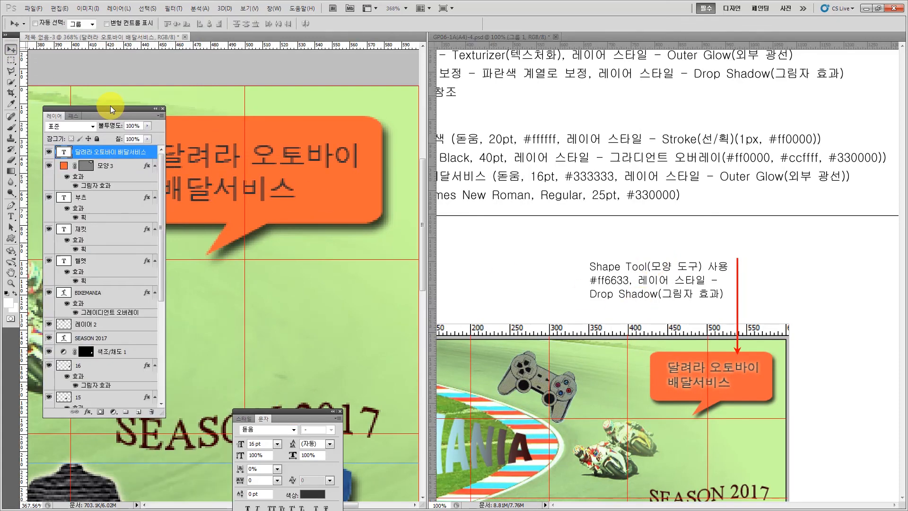
pyautogui.click(89, 411)
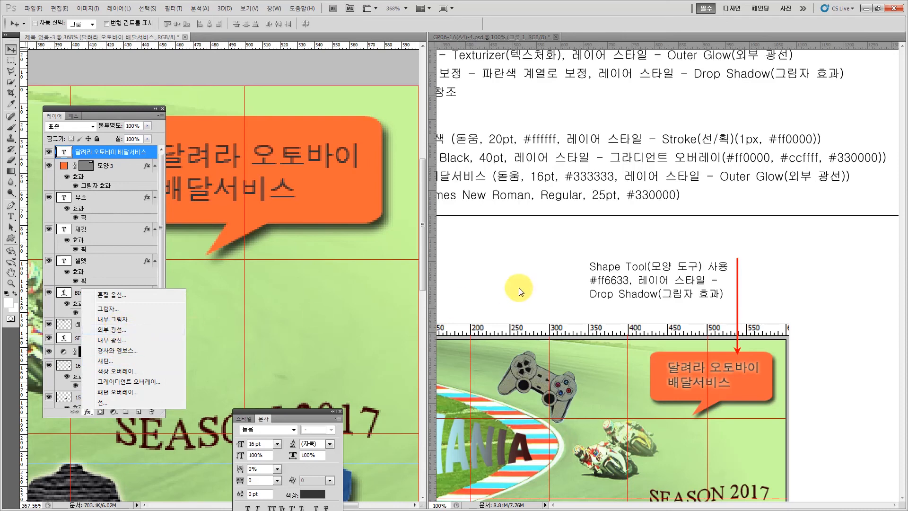
pyautogui.click(111, 329)
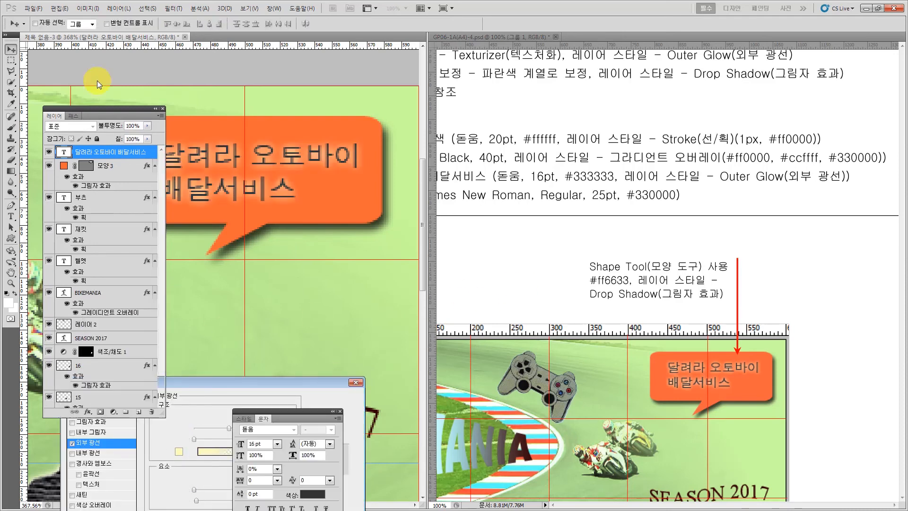
pyautogui.moveTo(111, 109); pyautogui.dragTo(145, 316)
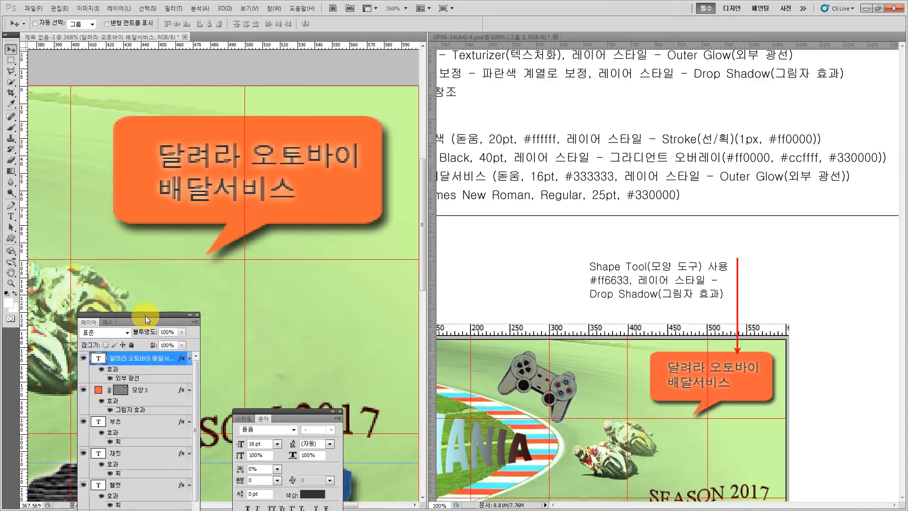
# - Clear the floating layer list away from the reference sheet's search bar and hide the red grid on that sheet
pyautogui.click(492, 251)
pyautogui.scroll(-1, 617, 310)
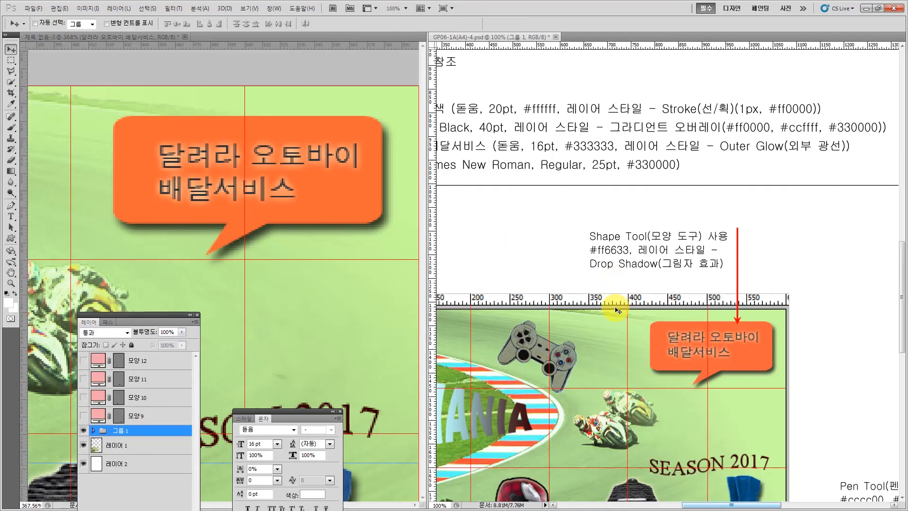
pyautogui.scroll(-4, 617, 310)
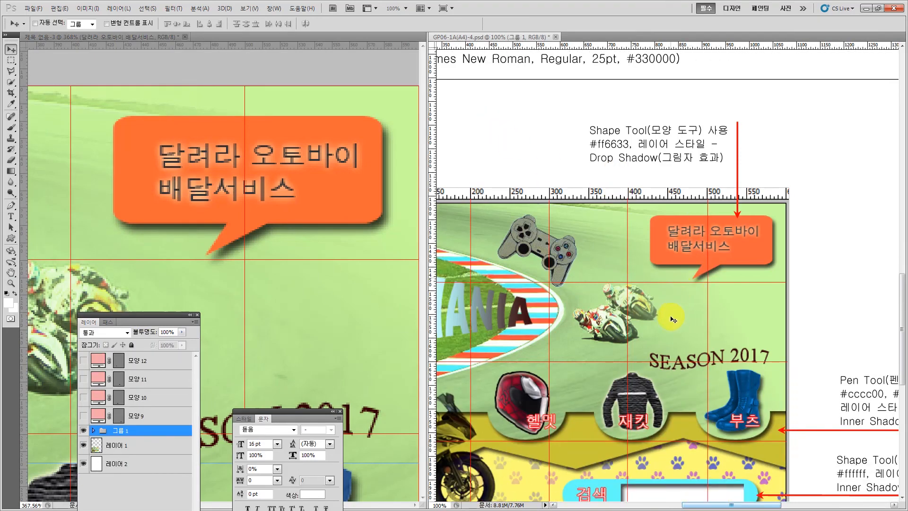
pyautogui.scroll(-6, 673, 321)
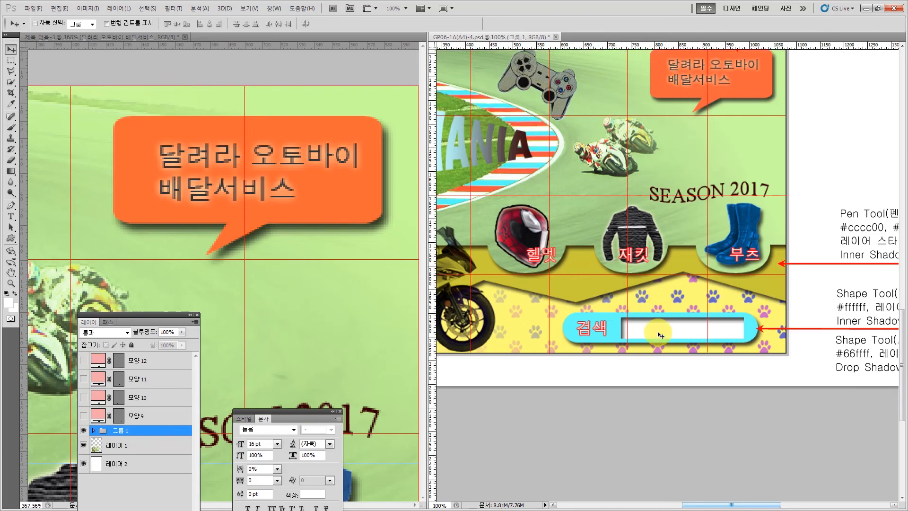
pyautogui.scroll(-1, 659, 335)
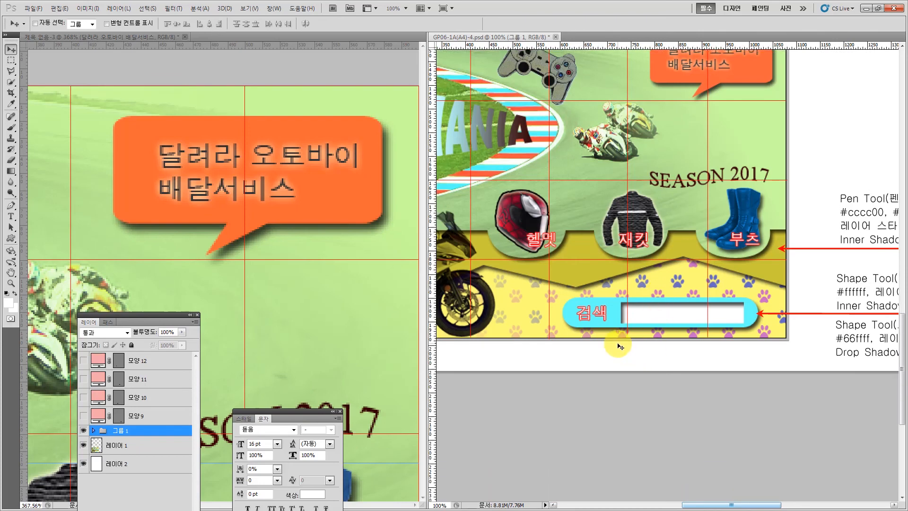
pyautogui.click(178, 254)
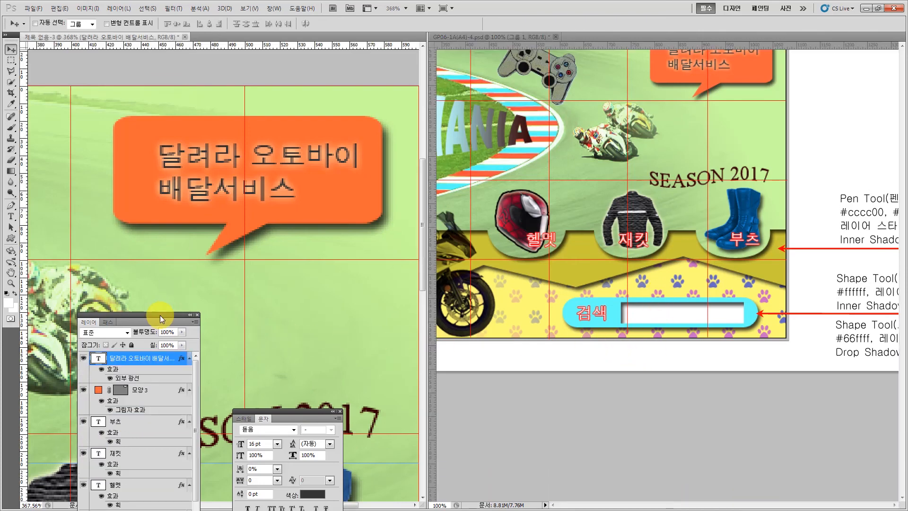
pyautogui.moveTo(160, 315); pyautogui.dragTo(597, 443)
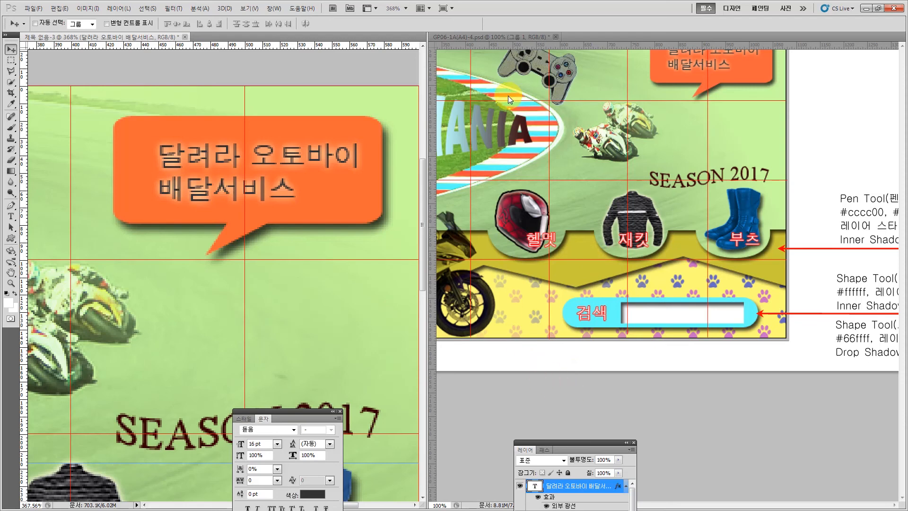
pyautogui.click(532, 319)
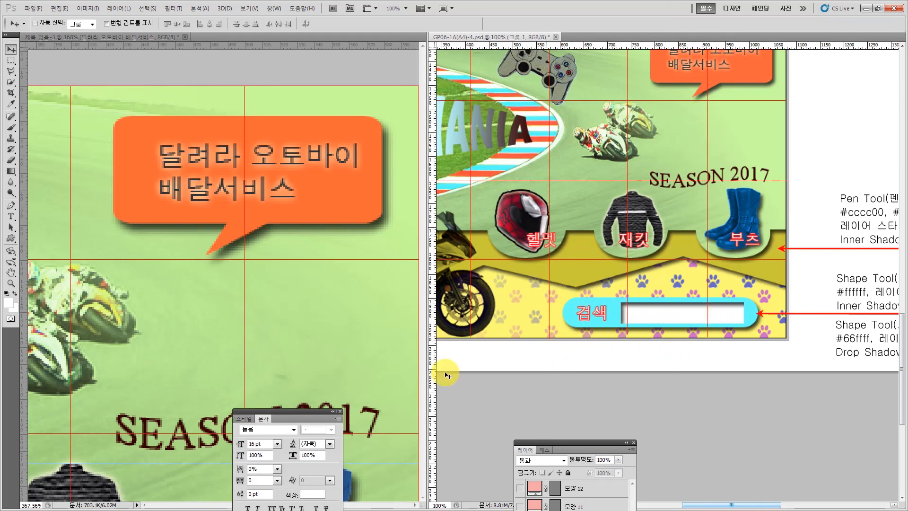
pyautogui.moveTo(551, 441); pyautogui.dragTo(235, 423)
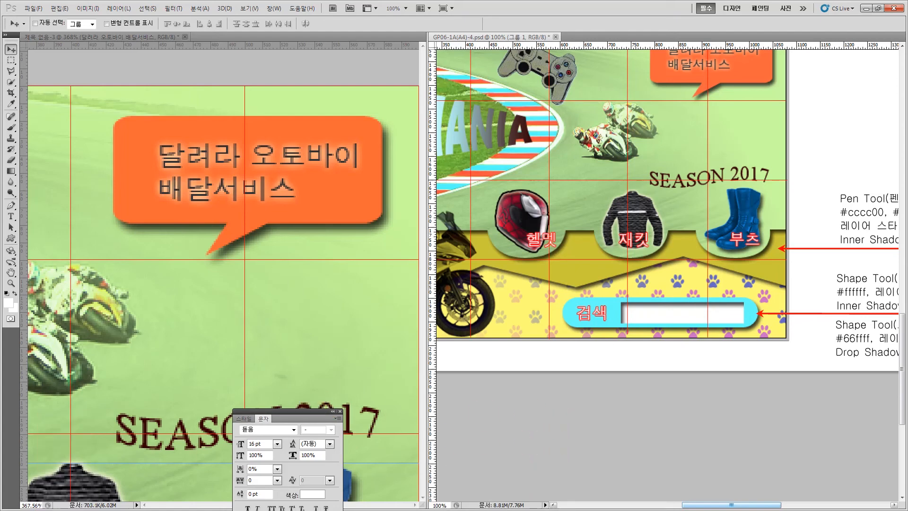
pyautogui.hotkey('ctrl', ';')
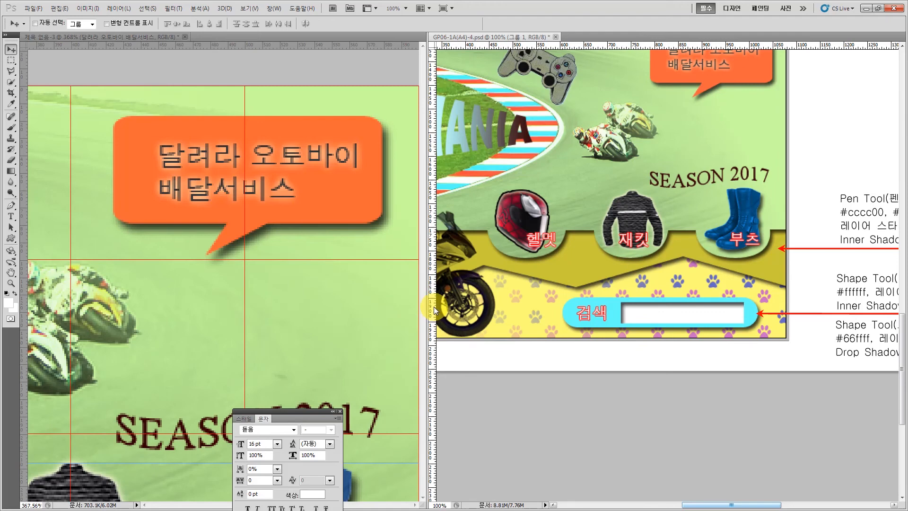
# - Frame the cyan search bar in the reference sheet with two vertical and two horizontal guides along its outer edges
pyautogui.moveTo(433, 307); pyautogui.dragTo(562, 340)
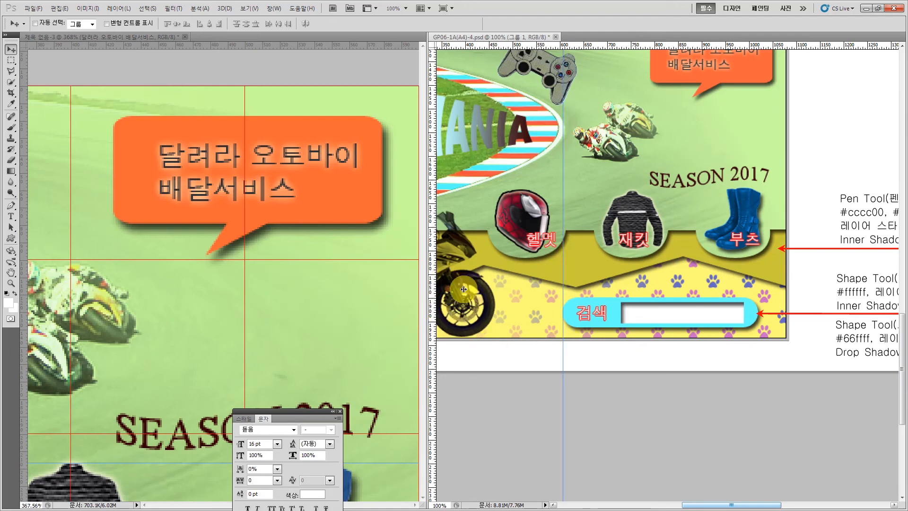
pyautogui.moveTo(463, 289); pyautogui.dragTo(759, 283)
pyautogui.moveTo(586, 46); pyautogui.dragTo(670, 297)
pyautogui.moveTo(551, 47); pyautogui.dragTo(650, 327)
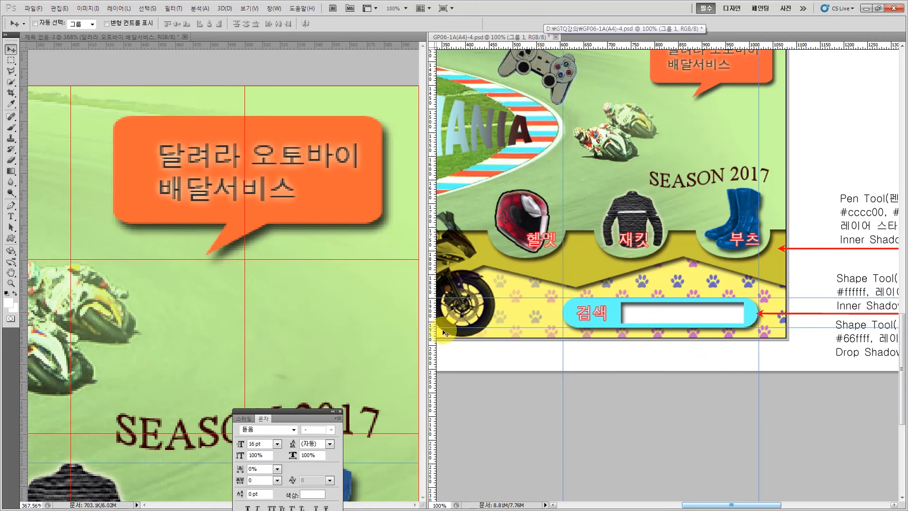
# - Hide the grid in the composition and place two vertical guides at the search bar's left and right ends, following the reference ruler
pyautogui.click(11, 273)
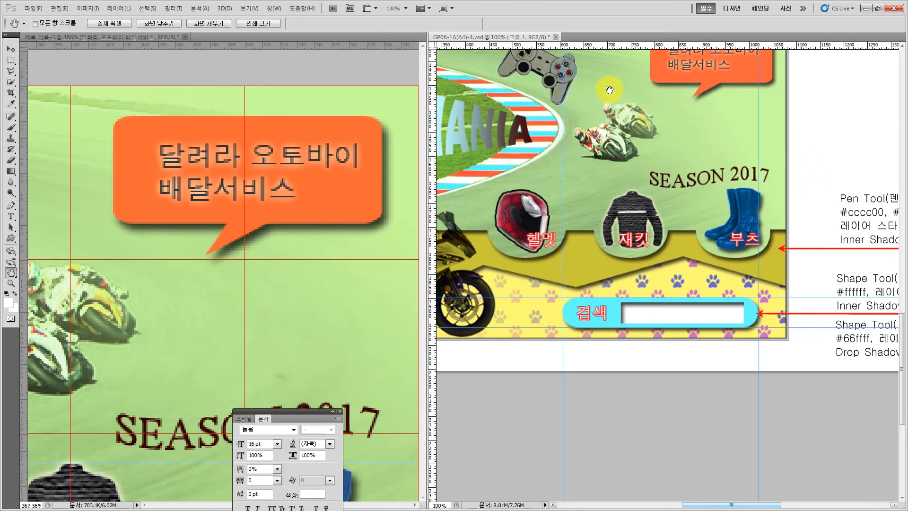
pyautogui.moveTo(608, 85); pyautogui.dragTo(630, 284)
pyautogui.moveTo(654, 422); pyautogui.dragTo(622, 287)
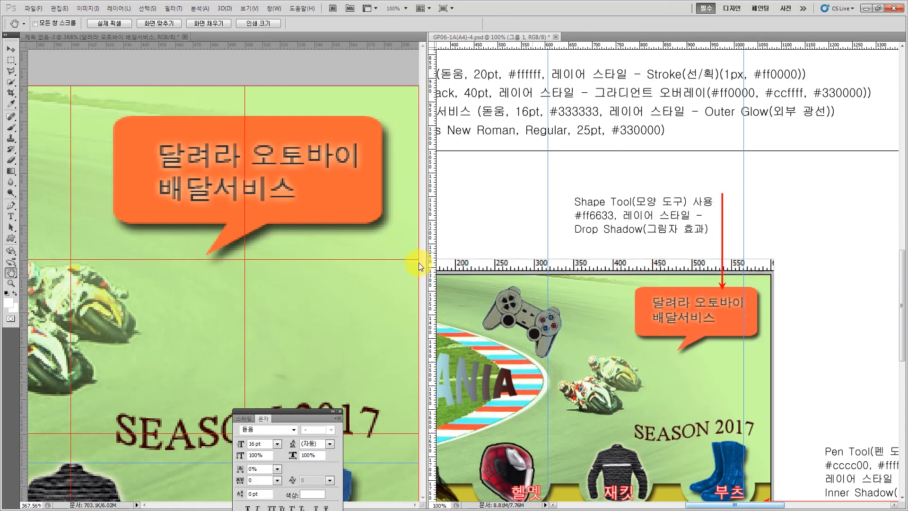
pyautogui.click(284, 290)
pyautogui.hotkey('ctrl', "'")
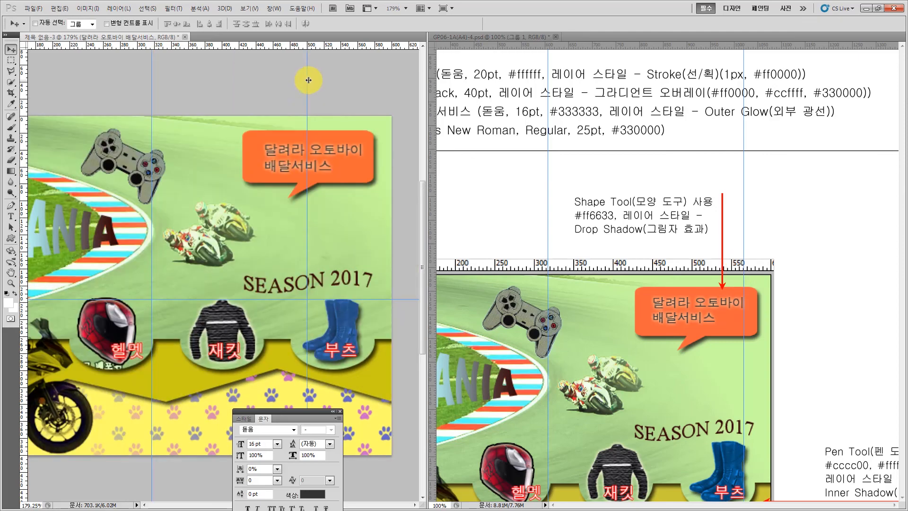
pyautogui.moveTo(307, 81); pyautogui.dragTo(358, 80)
# - Place two horizontal guides in the composition at the search bar's upper and lower edges, following the reference ruler, and clear the floating character settings away
pyautogui.click(551, 265)
pyautogui.scroll(-8, 556, 331)
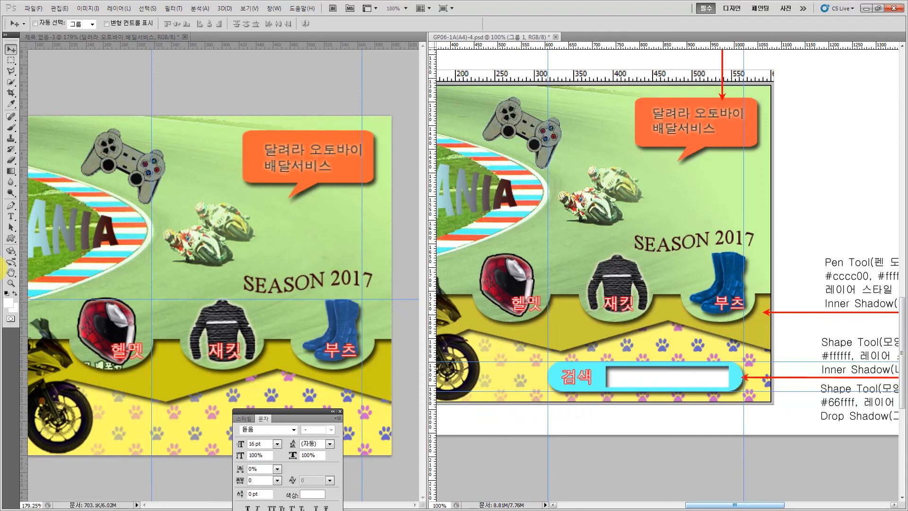
pyautogui.click(11, 273)
pyautogui.moveTo(505, 406); pyautogui.dragTo(723, 412)
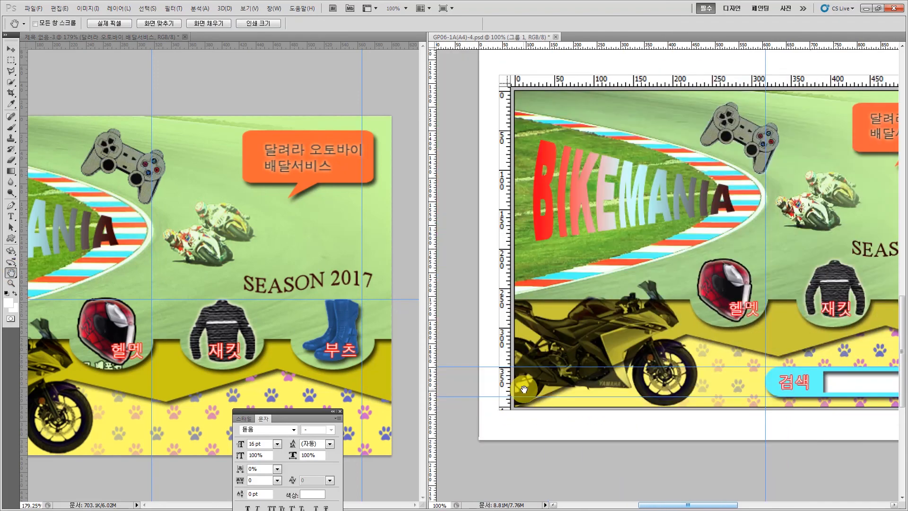
pyautogui.click(72, 241)
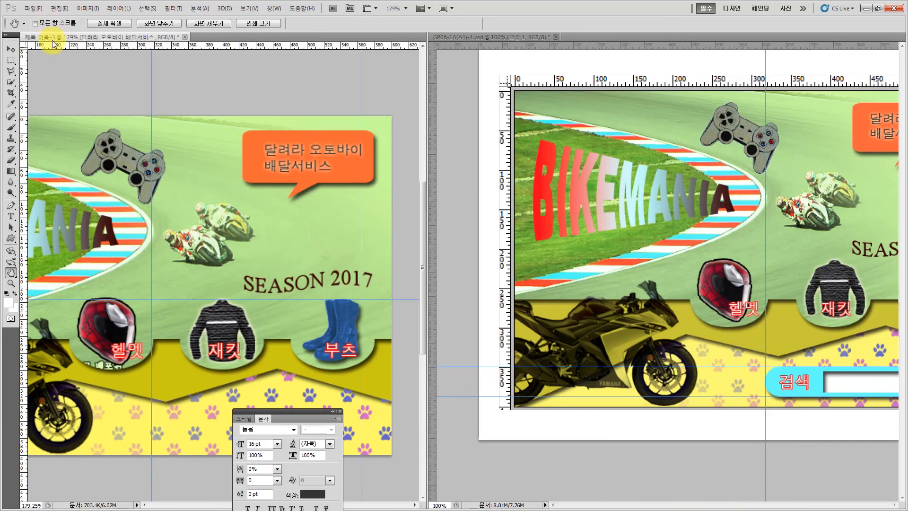
pyautogui.moveTo(54, 50); pyautogui.dragTo(86, 413)
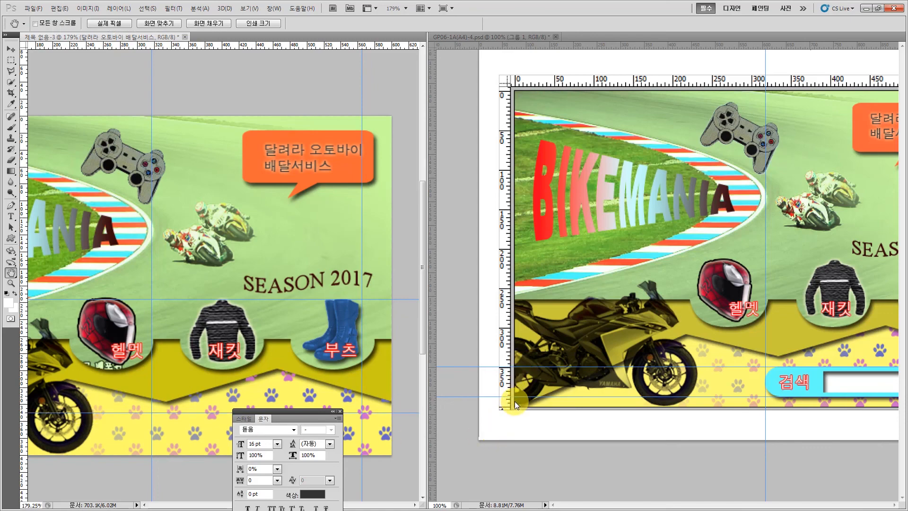
pyautogui.moveTo(79, 412); pyautogui.dragTo(80, 446)
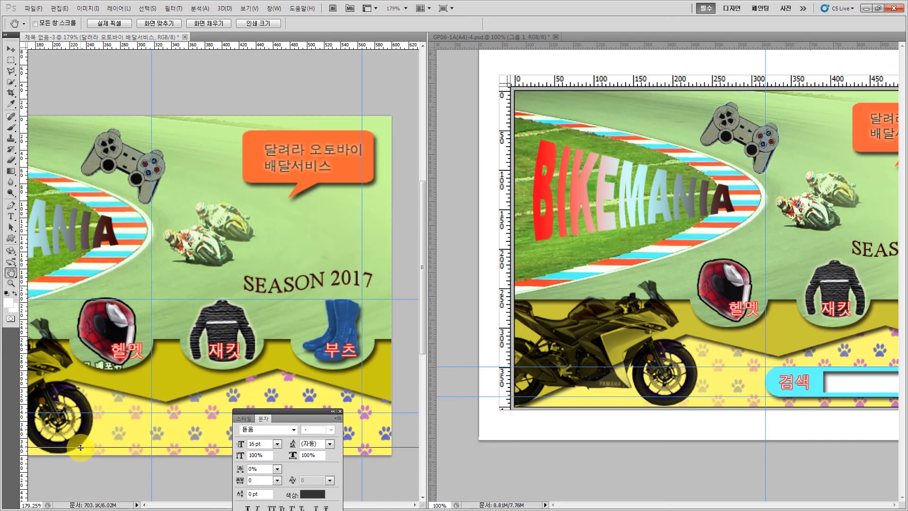
pyautogui.moveTo(81, 448); pyautogui.dragTo(80, 445)
pyautogui.moveTo(271, 409); pyautogui.dragTo(384, 481)
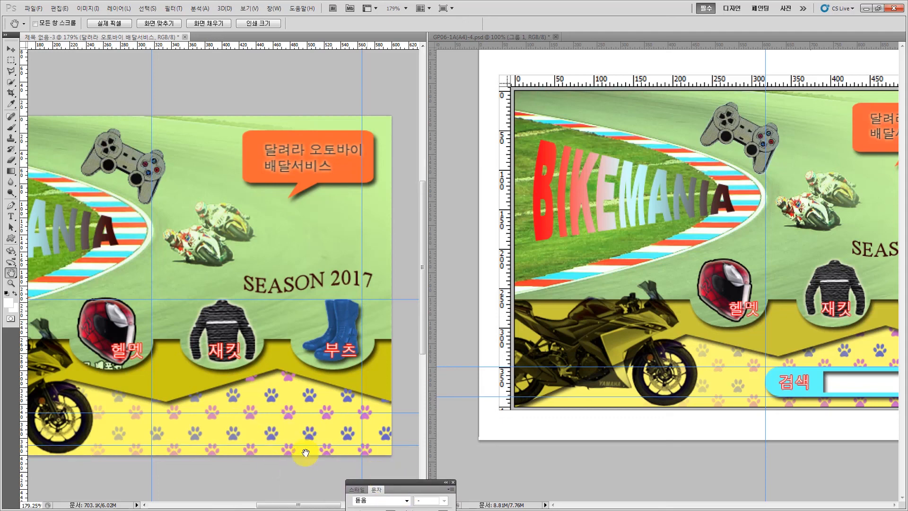
# - Mark the white input field's two ends with vertical guides in the reference sheet and add matching vertical guides in the composition
pyautogui.click(693, 420)
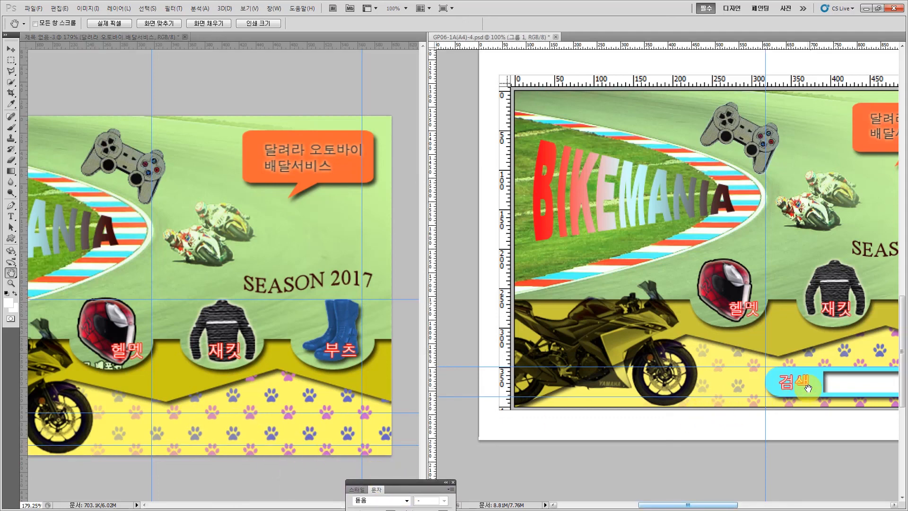
pyautogui.moveTo(432, 324); pyautogui.dragTo(823, 399)
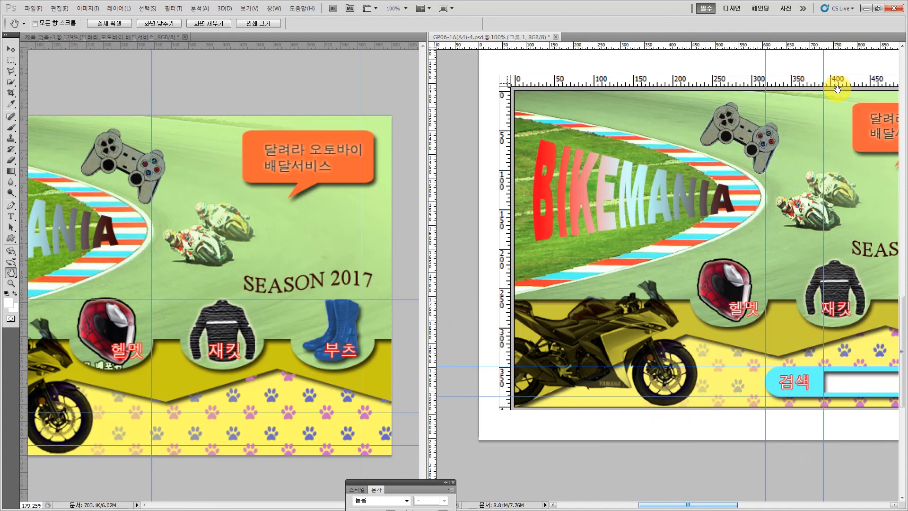
pyautogui.moveTo(243, 45); pyautogui.dragTo(205, 89)
pyautogui.click(807, 466)
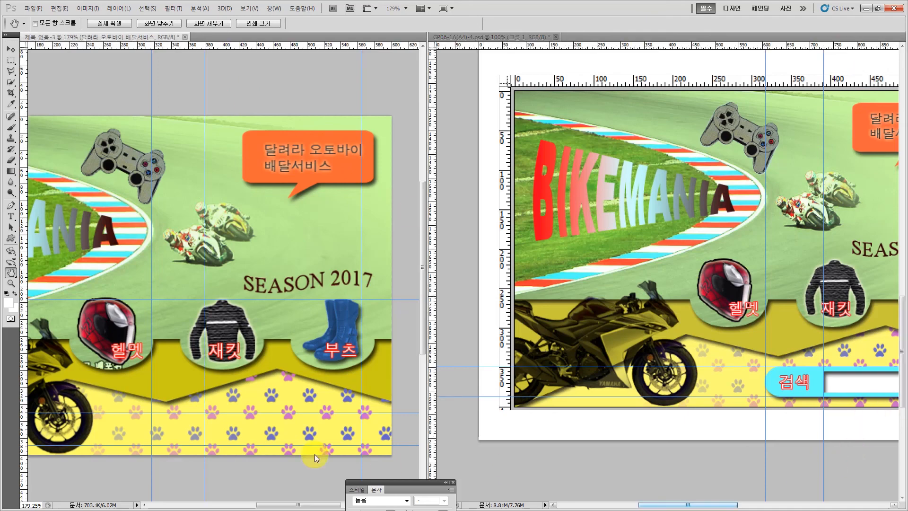
pyautogui.moveTo(725, 417); pyautogui.dragTo(556, 417)
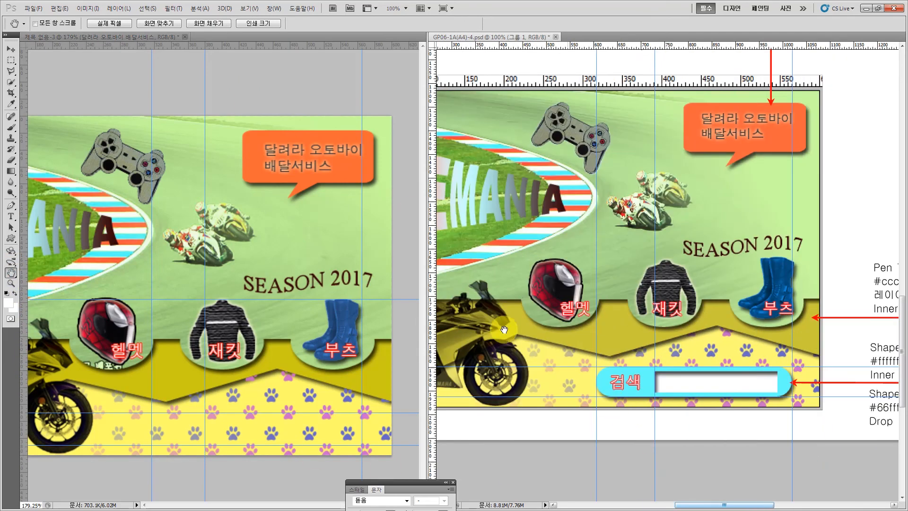
pyautogui.moveTo(432, 260); pyautogui.dragTo(778, 383)
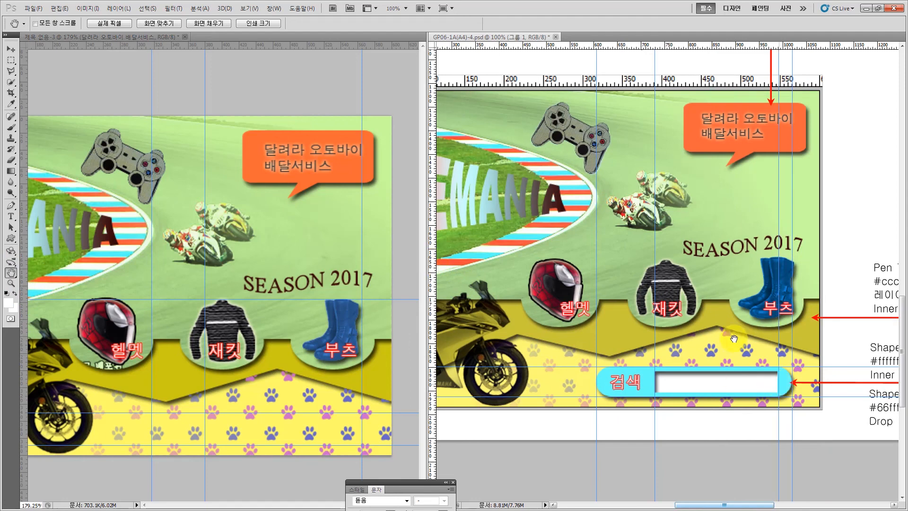
pyautogui.moveTo(271, 75); pyautogui.dragTo(351, 98)
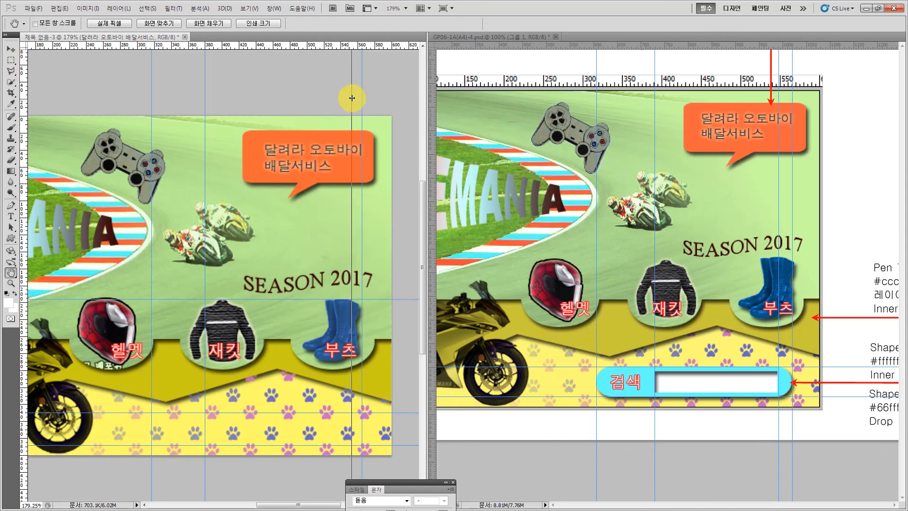
pyautogui.moveTo(349, 96); pyautogui.dragTo(350, 96)
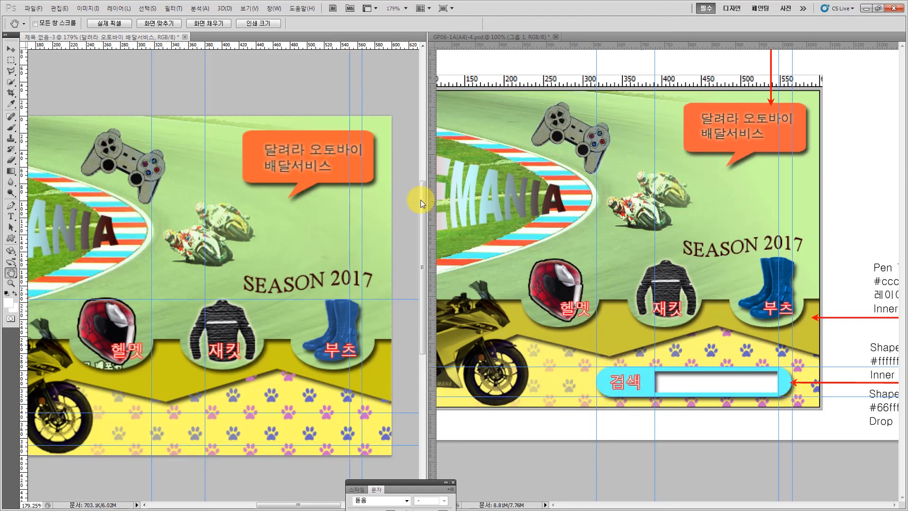
# - Draw a rounded rectangle with a 20 px corner radius spanning the outer search bar guides in the composition
pyautogui.click(13, 239)
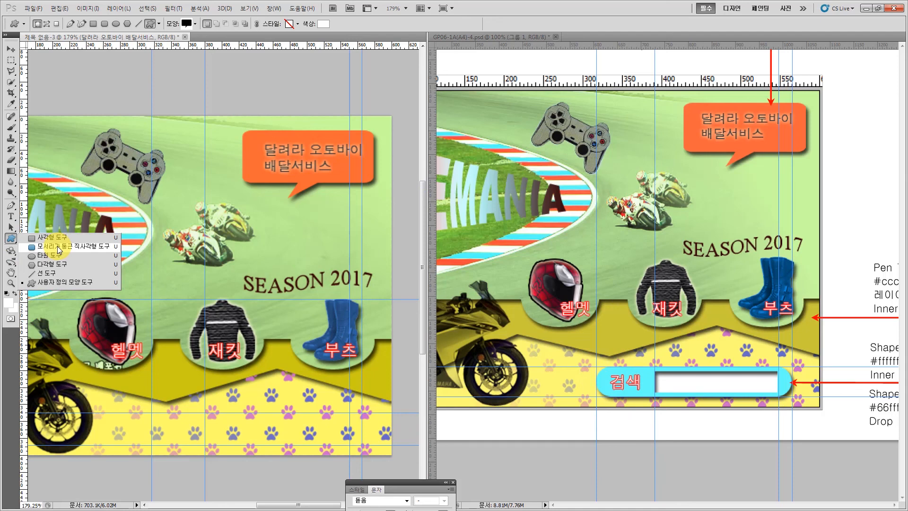
pyautogui.click(58, 246)
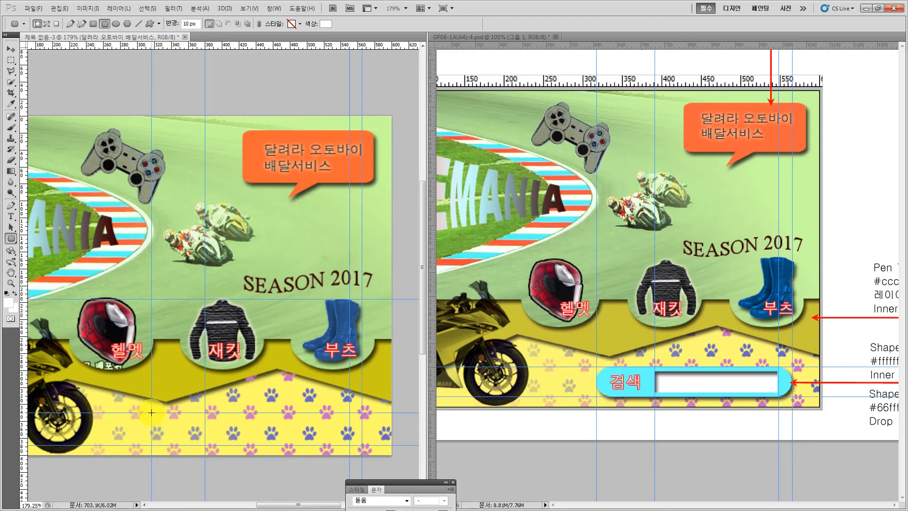
pyautogui.moveTo(152, 413); pyautogui.dragTo(361, 445)
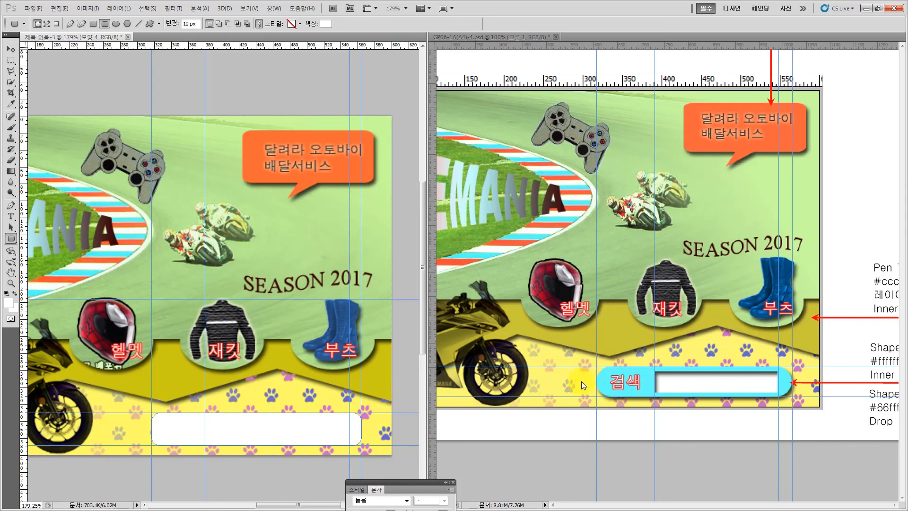
pyautogui.hotkey('ctrl', 'z')
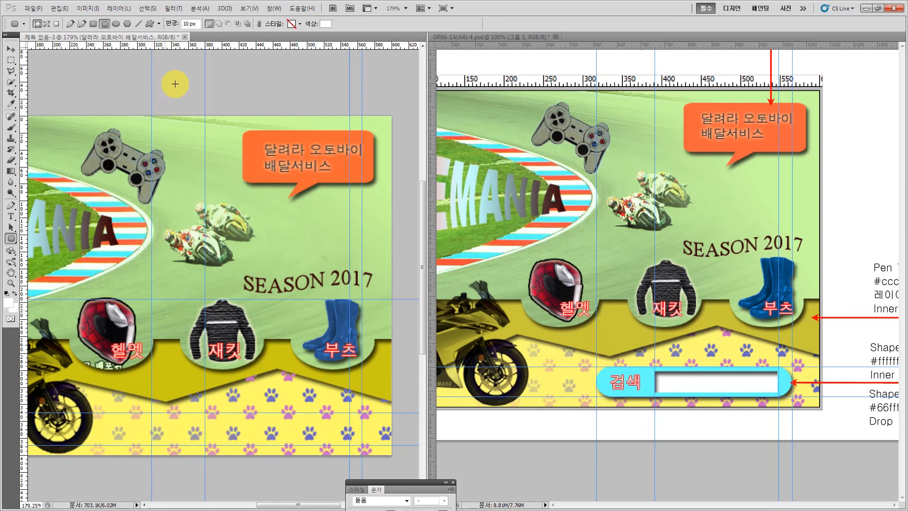
pyautogui.doubleClick(189, 23)
pyautogui.write('2')
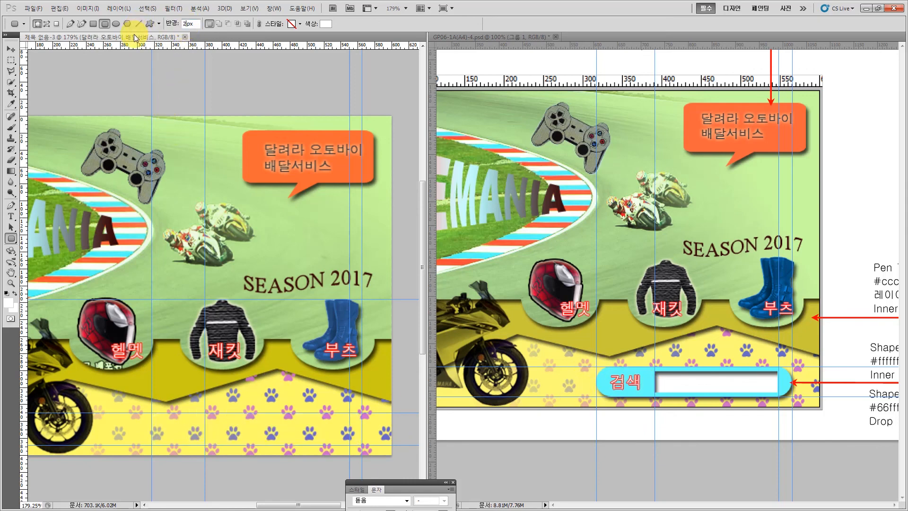
pyautogui.write('0')
pyautogui.press('Return')
pyautogui.moveTo(152, 413); pyautogui.dragTo(362, 445)
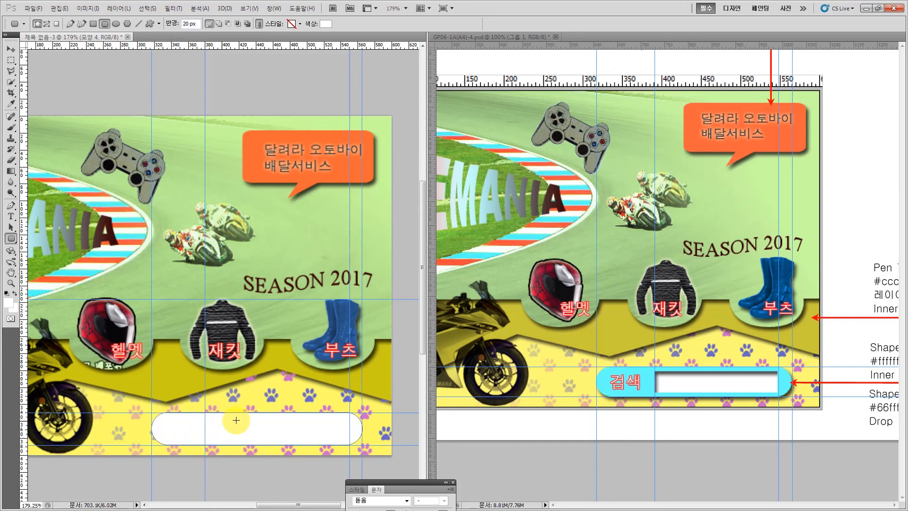
# - Bring the reference sheet's search bar notes into view and set the rounded rectangle's fill colour to #66ffff
pyautogui.click(11, 273)
pyautogui.click(691, 428)
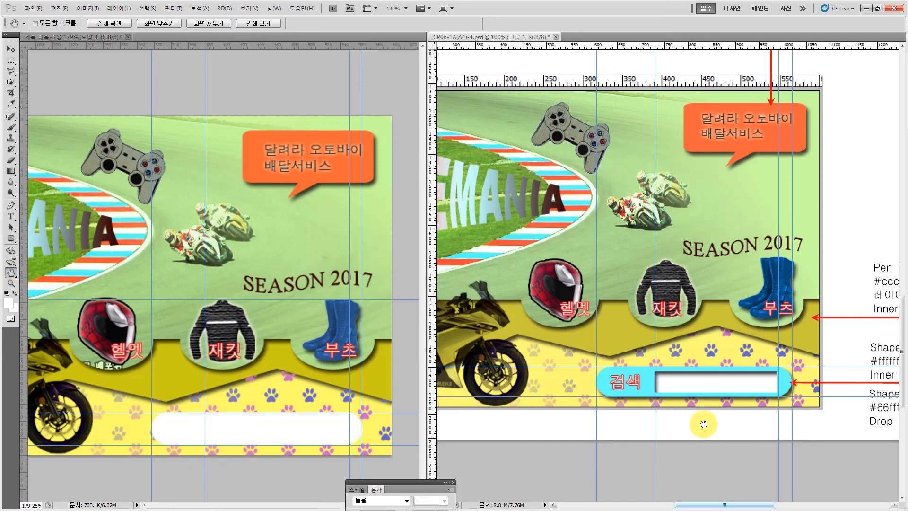
pyautogui.moveTo(711, 429); pyautogui.dragTo(714, 380)
pyautogui.moveTo(776, 420); pyautogui.dragTo(761, 409)
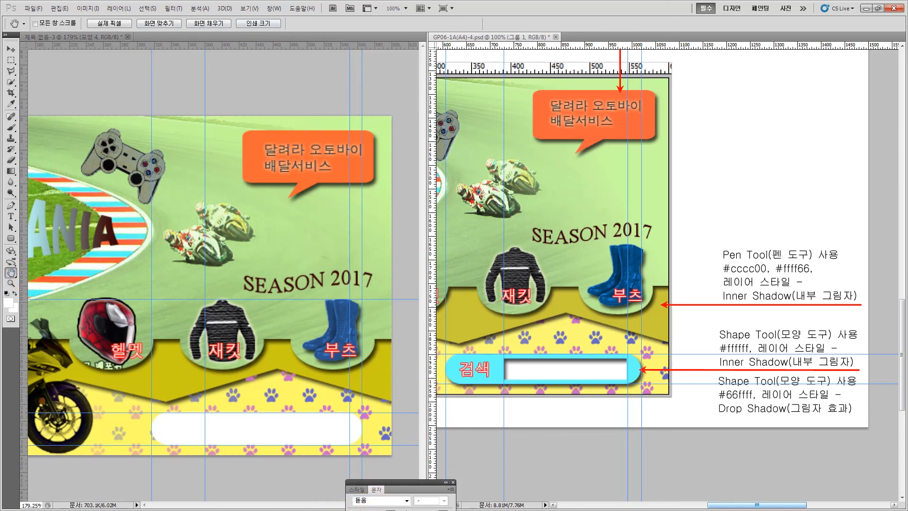
pyautogui.click(140, 341)
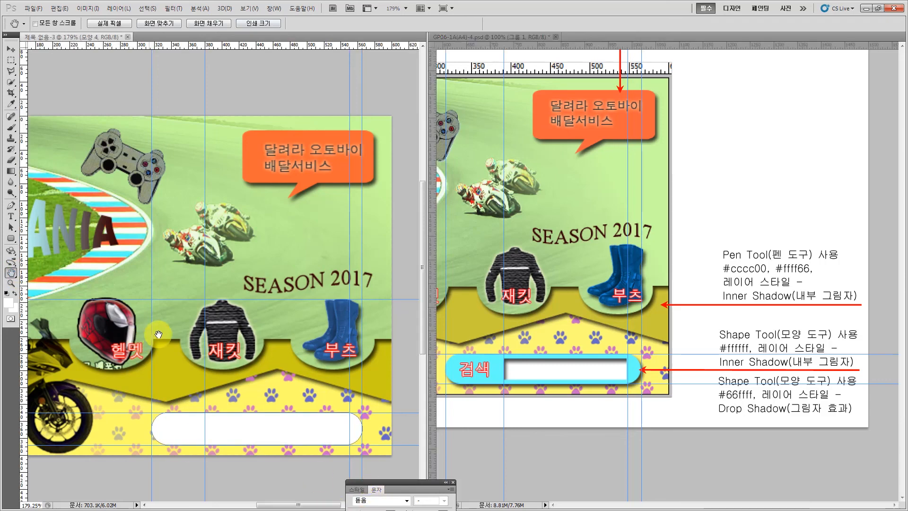
pyautogui.moveTo(334, 235); pyautogui.dragTo(252, 232)
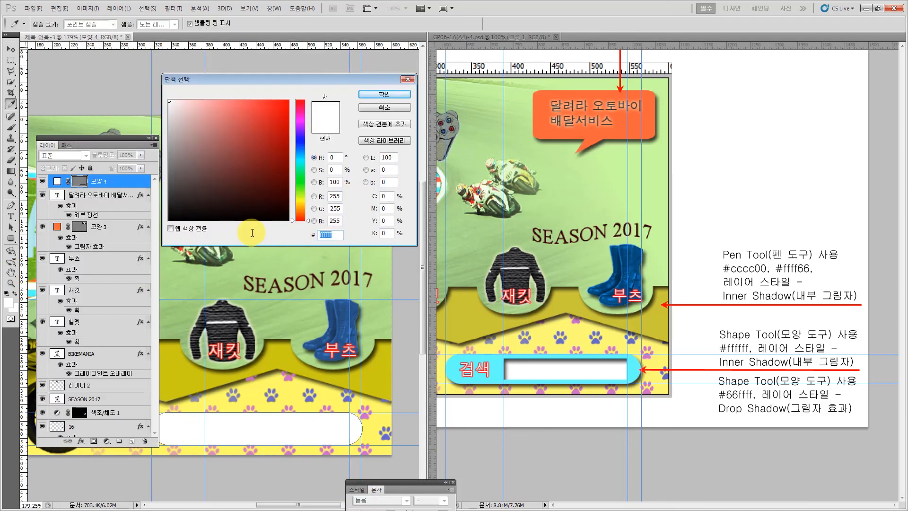
pyautogui.write('6')
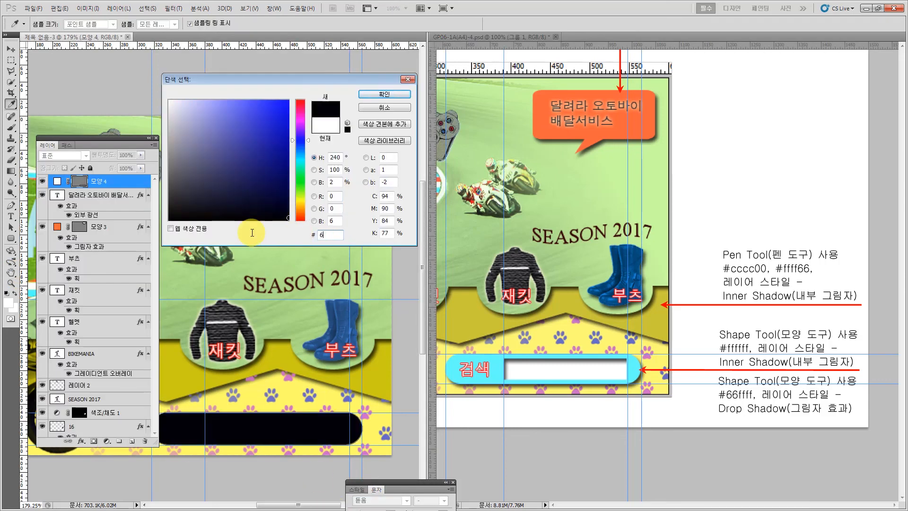
pyautogui.write('6ffff')
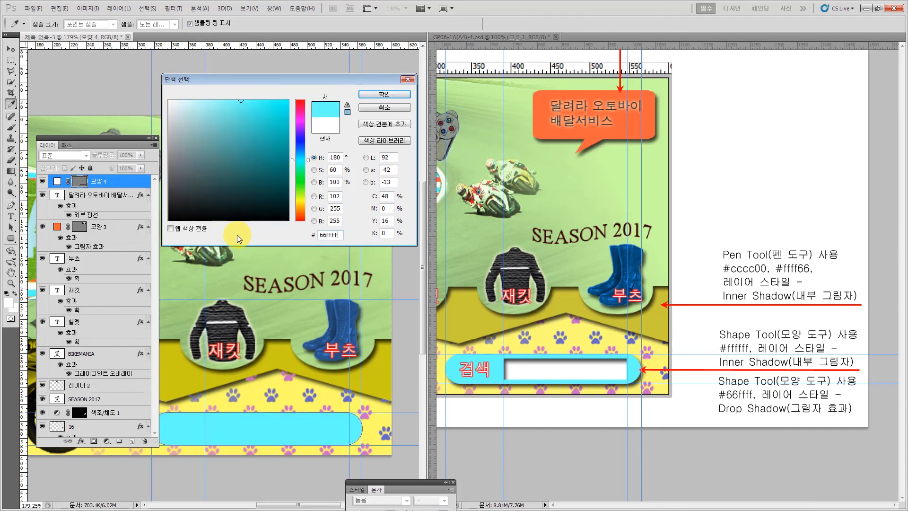
pyautogui.press('Return')
# - Apply a Drop Shadow layer style to the cyan rounded rectangle with the default settings
pyautogui.press('h')
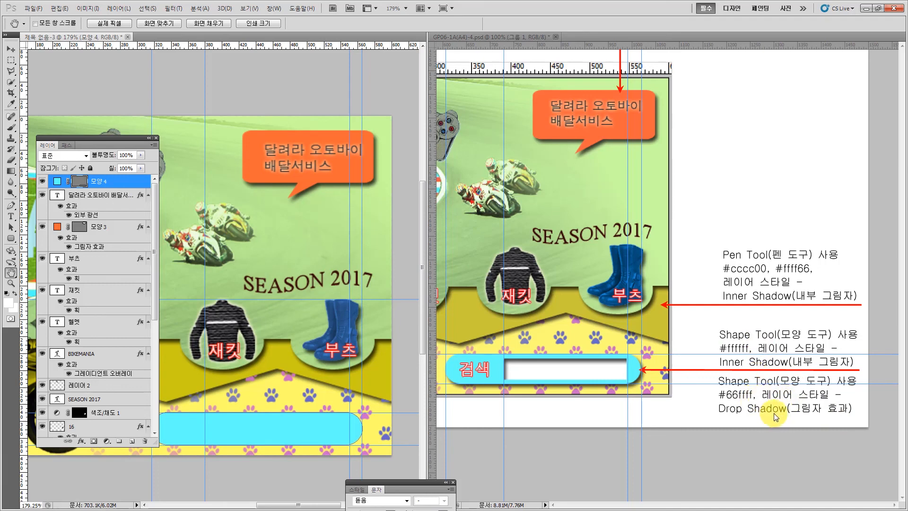
pyautogui.click(79, 442)
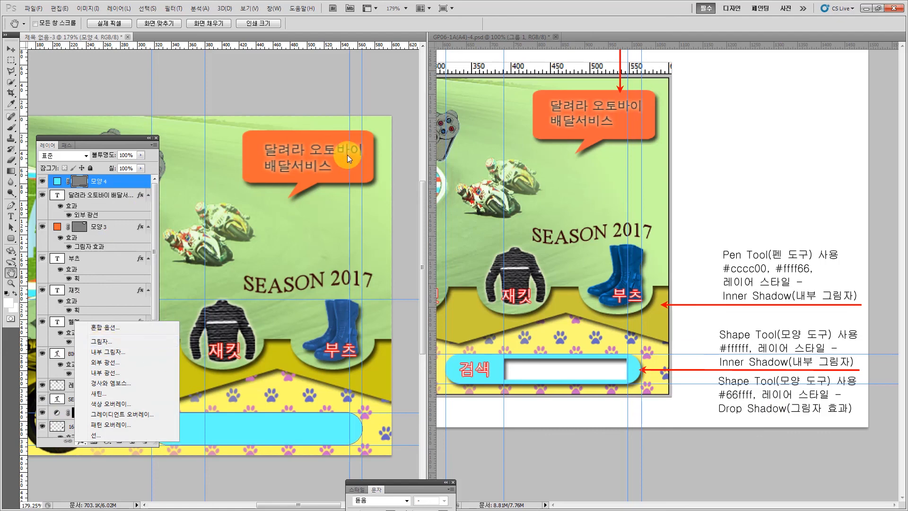
pyautogui.click(166, 341)
pyautogui.click(334, 399)
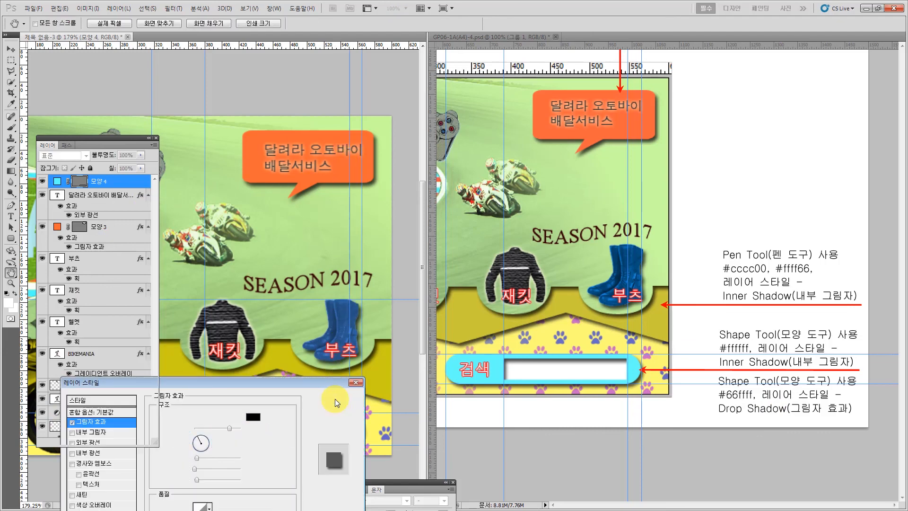
pyautogui.press('h')
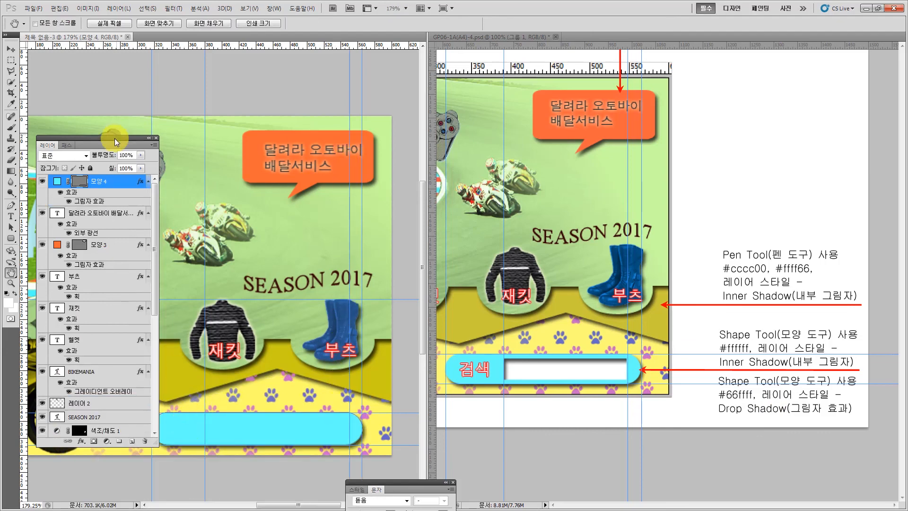
# - Clear the layer list away from the search bar and draw a plain rectangle inside it between the two inner vertical guides
pyautogui.moveTo(114, 138); pyautogui.dragTo(109, 184)
pyautogui.moveTo(19, 236); pyautogui.dragTo(43, 233)
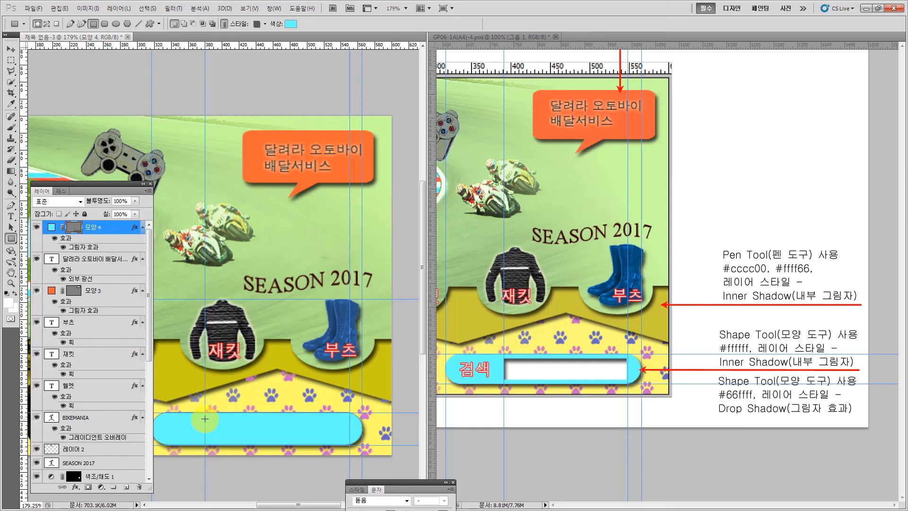
pyautogui.moveTo(205, 418); pyautogui.dragTo(350, 439)
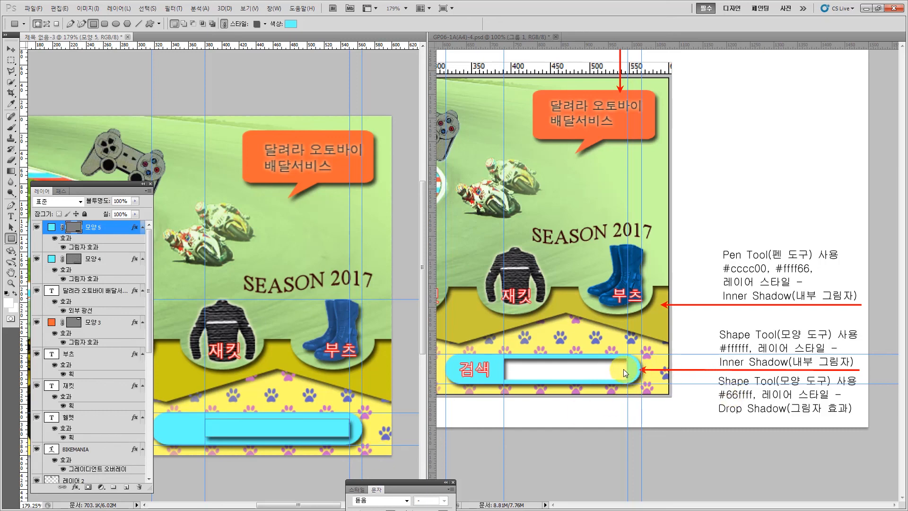
# - Replace the inner rectangle's Drop Shadow with an Inner Shadow layer style
pyautogui.doubleClick(95, 247)
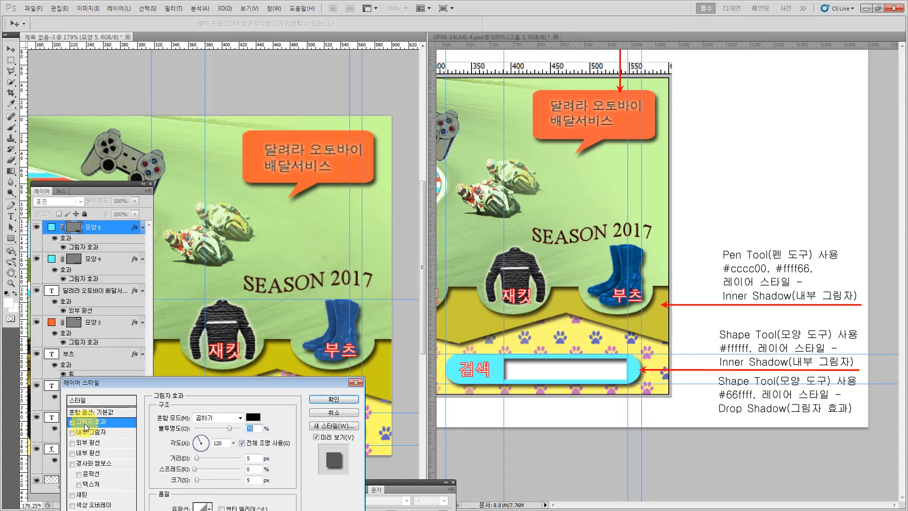
pyautogui.click(72, 421)
pyautogui.click(97, 434)
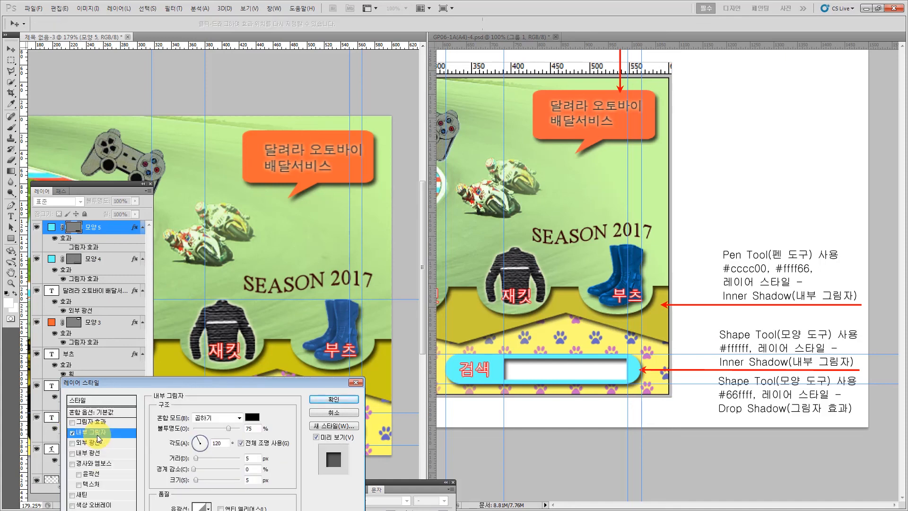
pyautogui.click(334, 399)
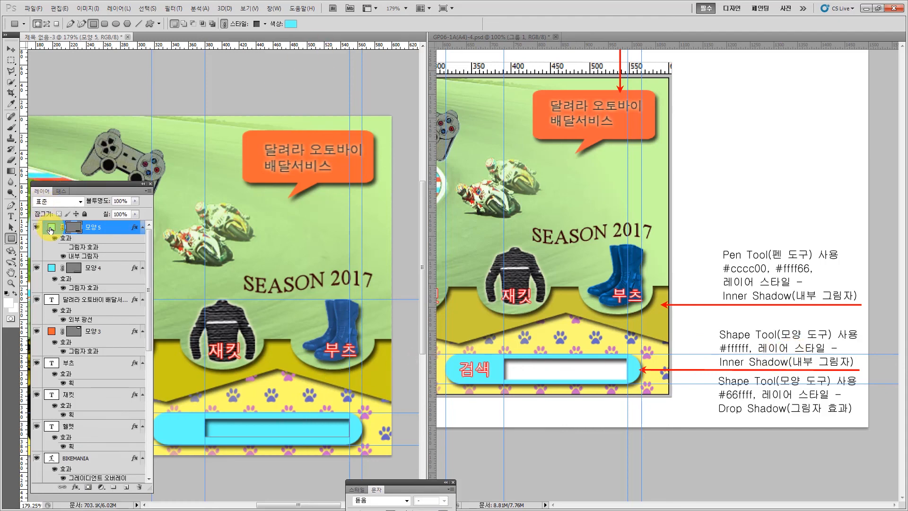
# - Set the fill colour of the search bar's inner rectangle to #ffffff and hide the layer list
pyautogui.doubleClick(51, 231)
pyautogui.moveTo(241, 101); pyautogui.dragTo(90, 14)
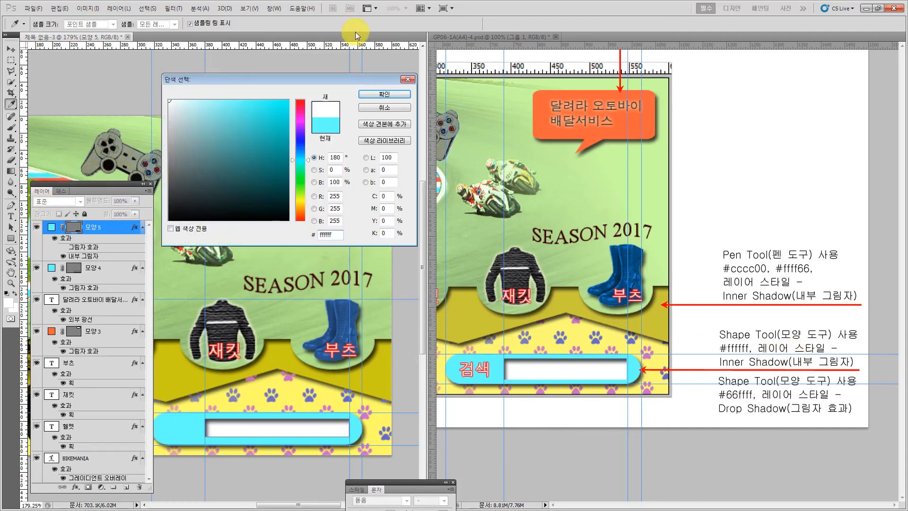
pyautogui.click(383, 97)
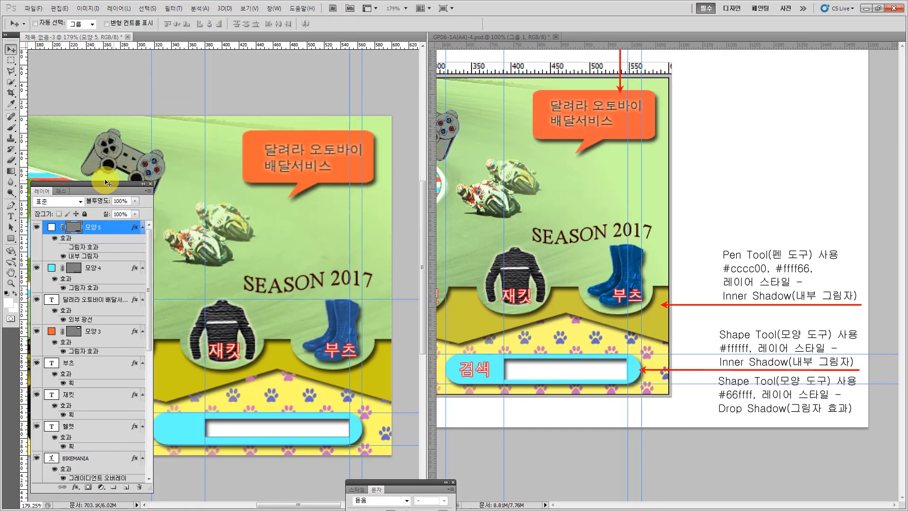
pyautogui.press('F7')
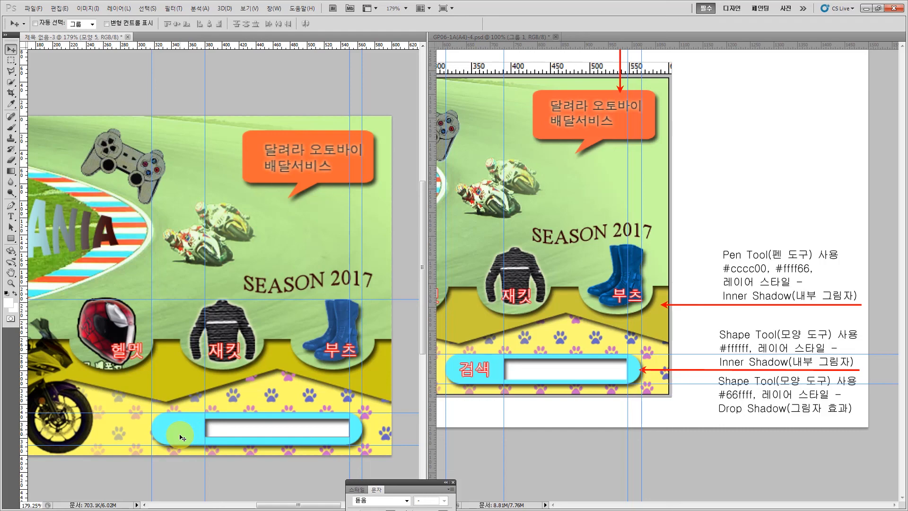
# - Check the reference's text specifications, duplicate the 부츠 text layer and move the copy onto the cyan area beside the white input field
pyautogui.click(588, 209)
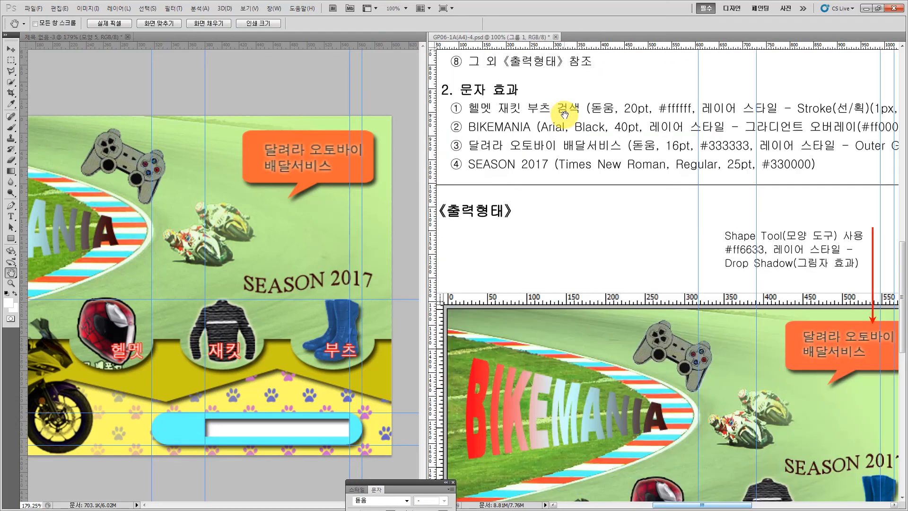
pyautogui.scroll(-10, 574, 373)
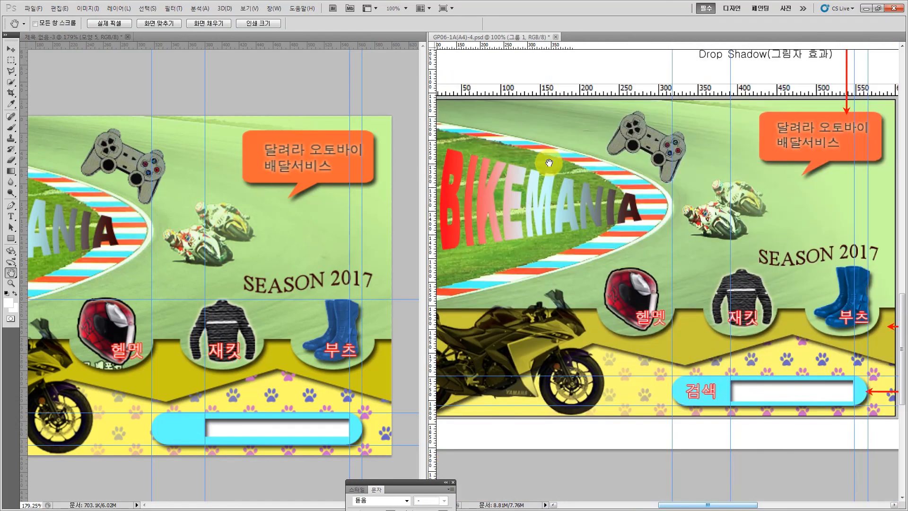
pyautogui.moveTo(592, 353); pyautogui.dragTo(492, 334)
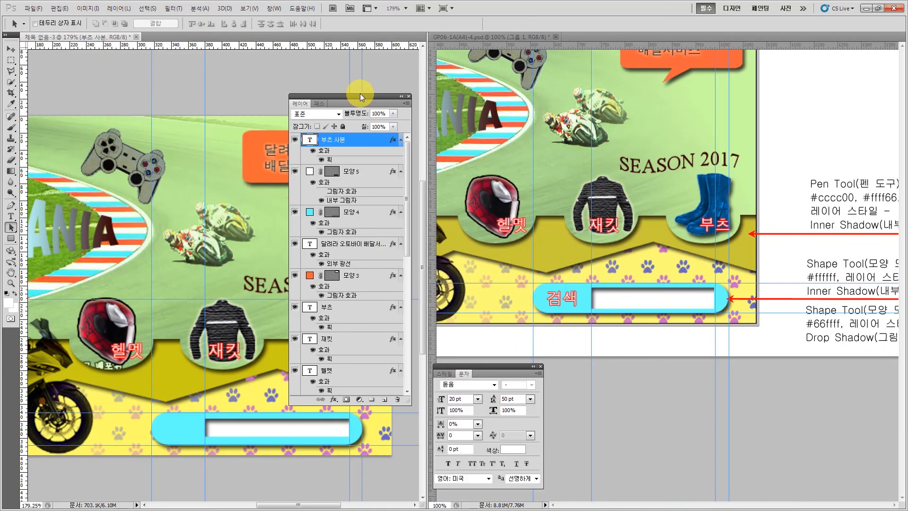
pyautogui.moveTo(360, 92); pyautogui.dragTo(569, 149)
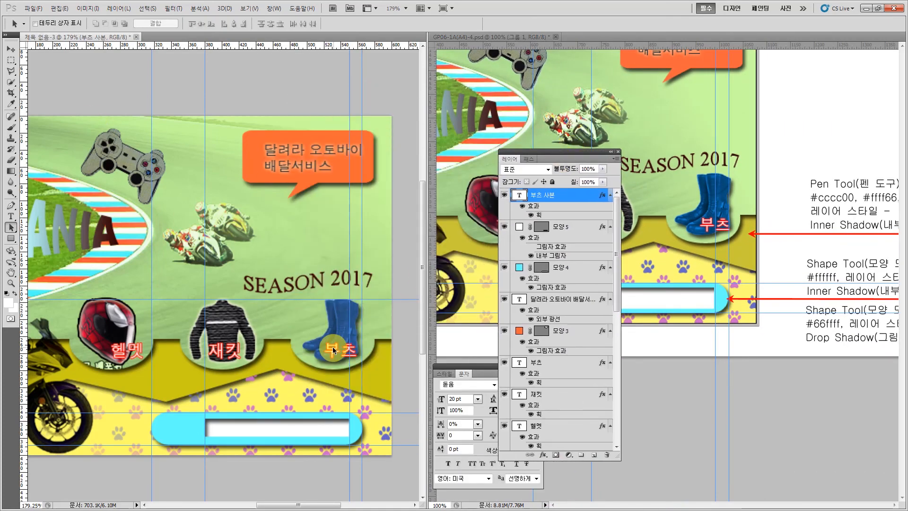
pyautogui.click(260, 401)
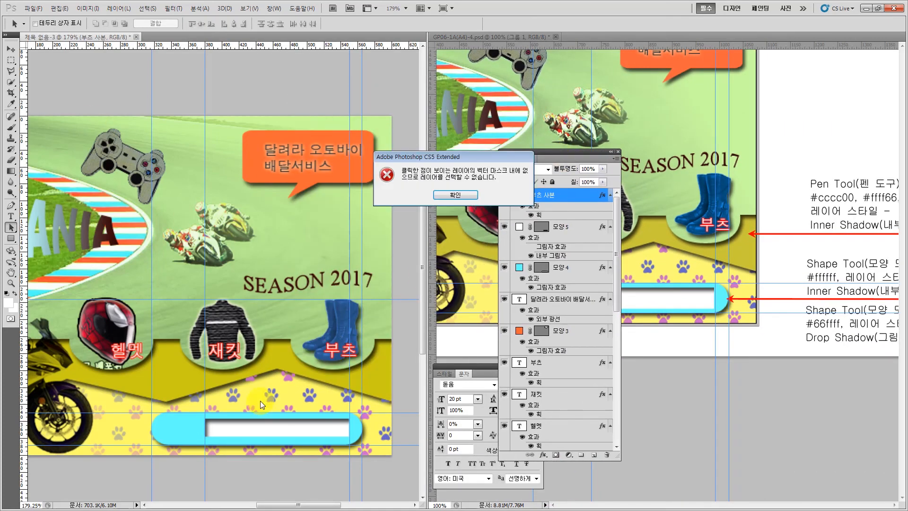
pyautogui.click(461, 195)
pyautogui.hotkey('ctrl', 't')
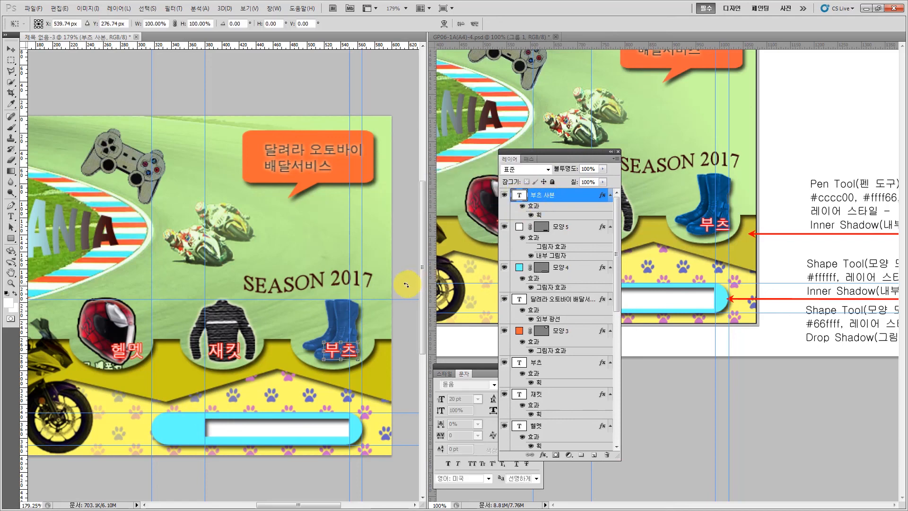
pyautogui.moveTo(340, 350); pyautogui.dragTo(180, 429)
pyautogui.press('Return')
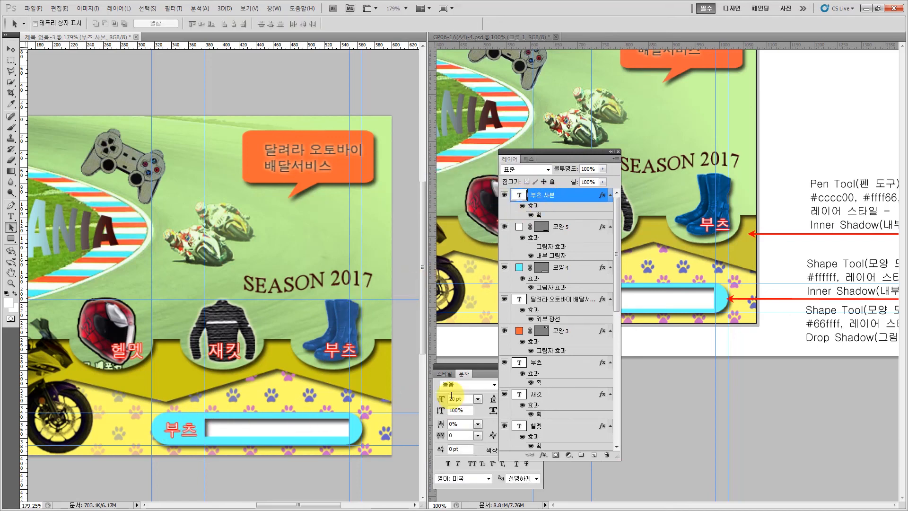
# - Replace the copied label's text with 검색, select it together with both search bar shape layers, and clear the layer list off the artwork
pyautogui.click(11, 216)
pyautogui.moveTo(518, 150); pyautogui.dragTo(614, 429)
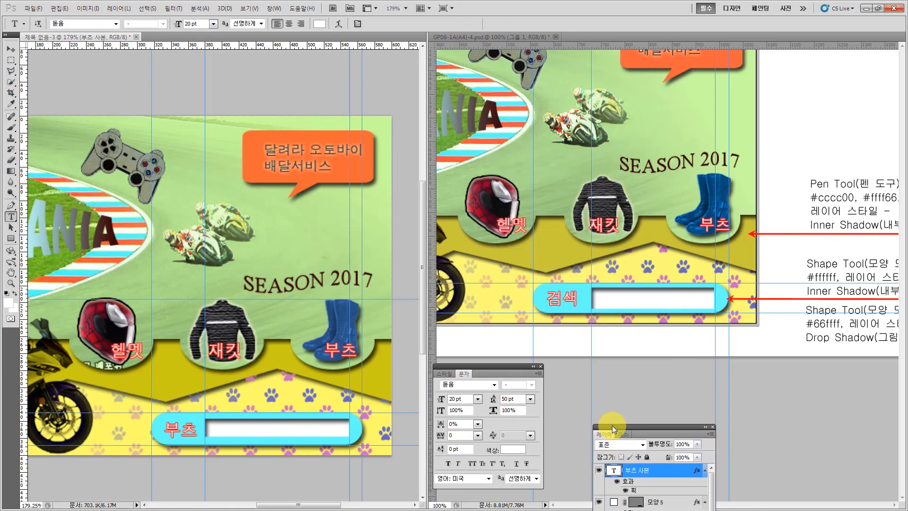
pyautogui.doubleClick(178, 428)
pyautogui.write('검색')
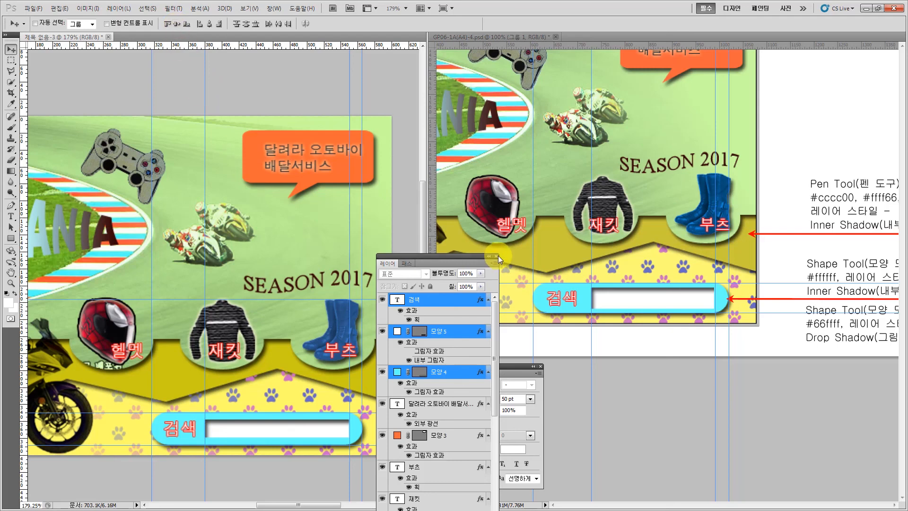
pyautogui.moveTo(438, 256); pyautogui.dragTo(489, 298)
pyautogui.moveTo(558, 338); pyautogui.dragTo(734, 385)
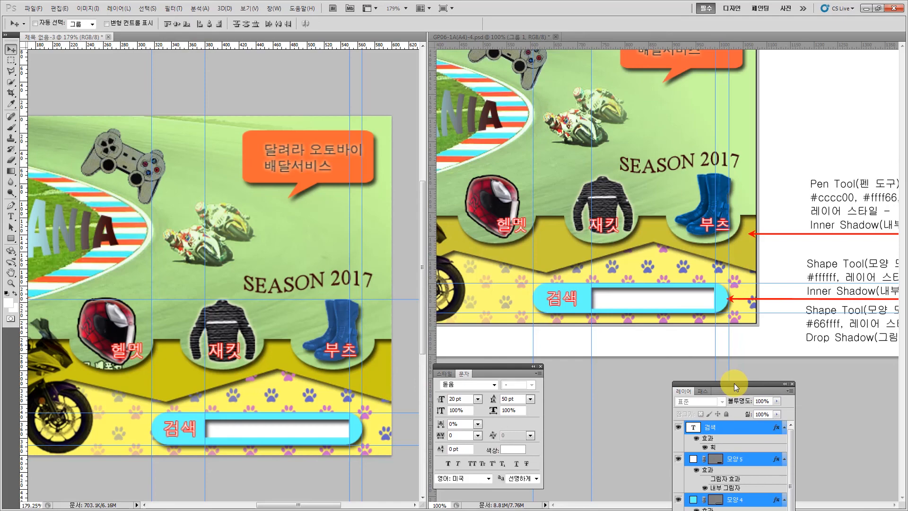